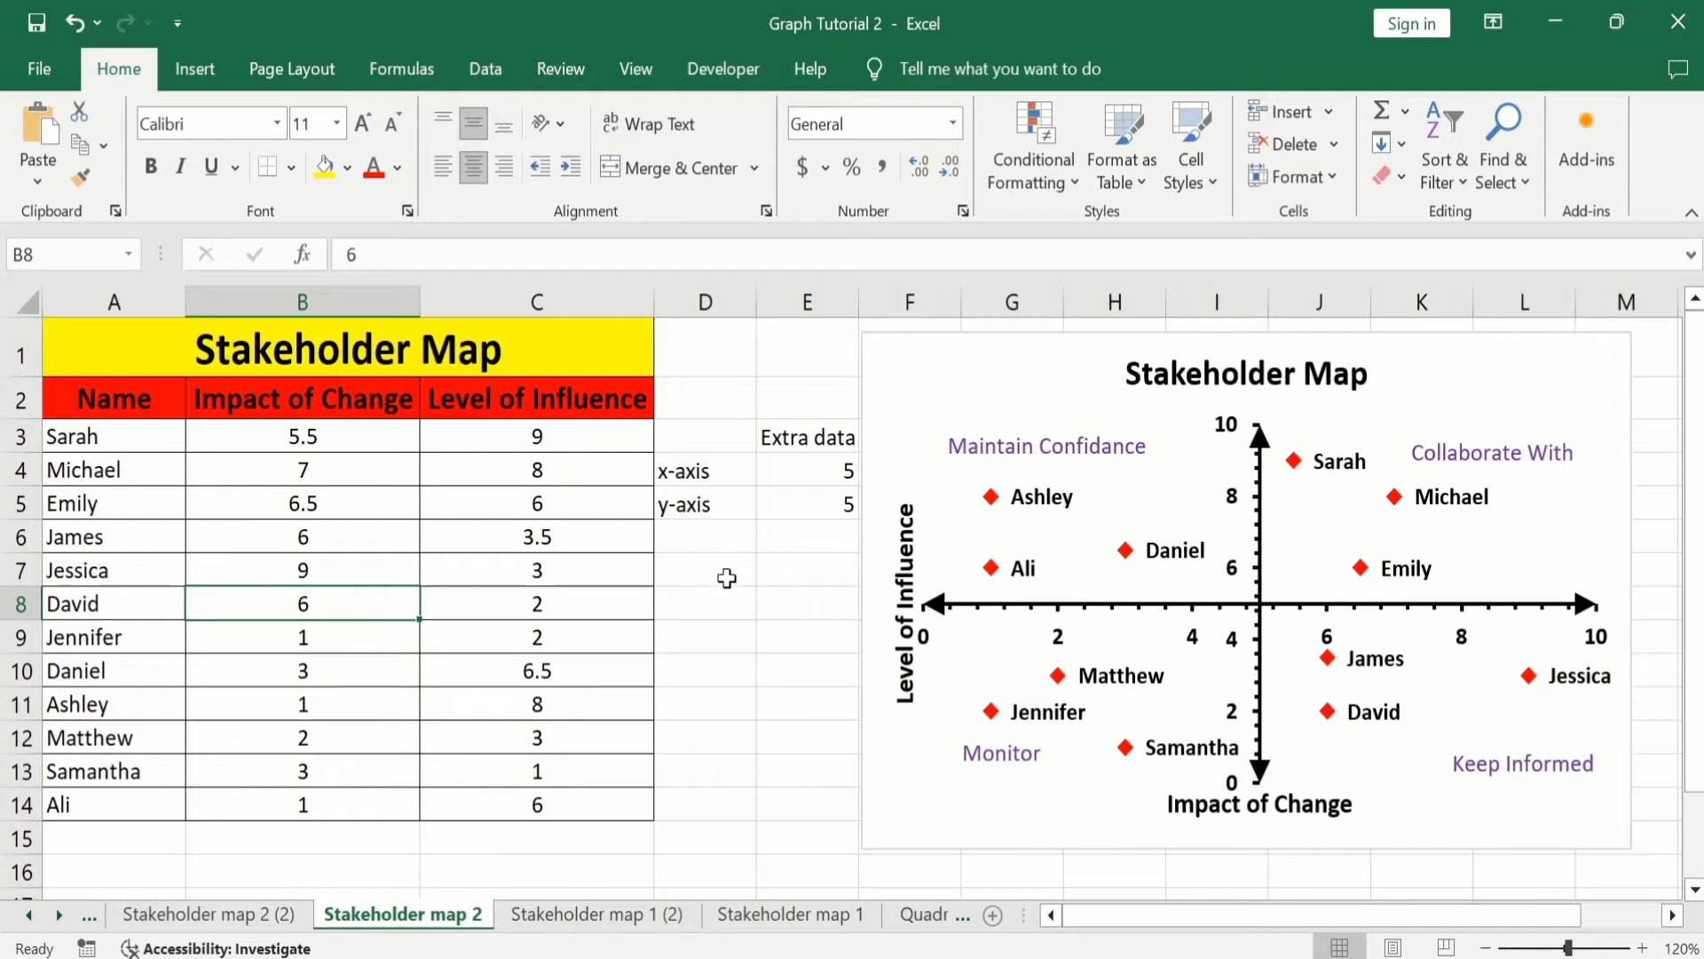
Step: View the finished example charts on the Stakeholder map 1 and Stakeholder map 2 sheets
{"action": "left_click", "coordinate": [772, 917]}
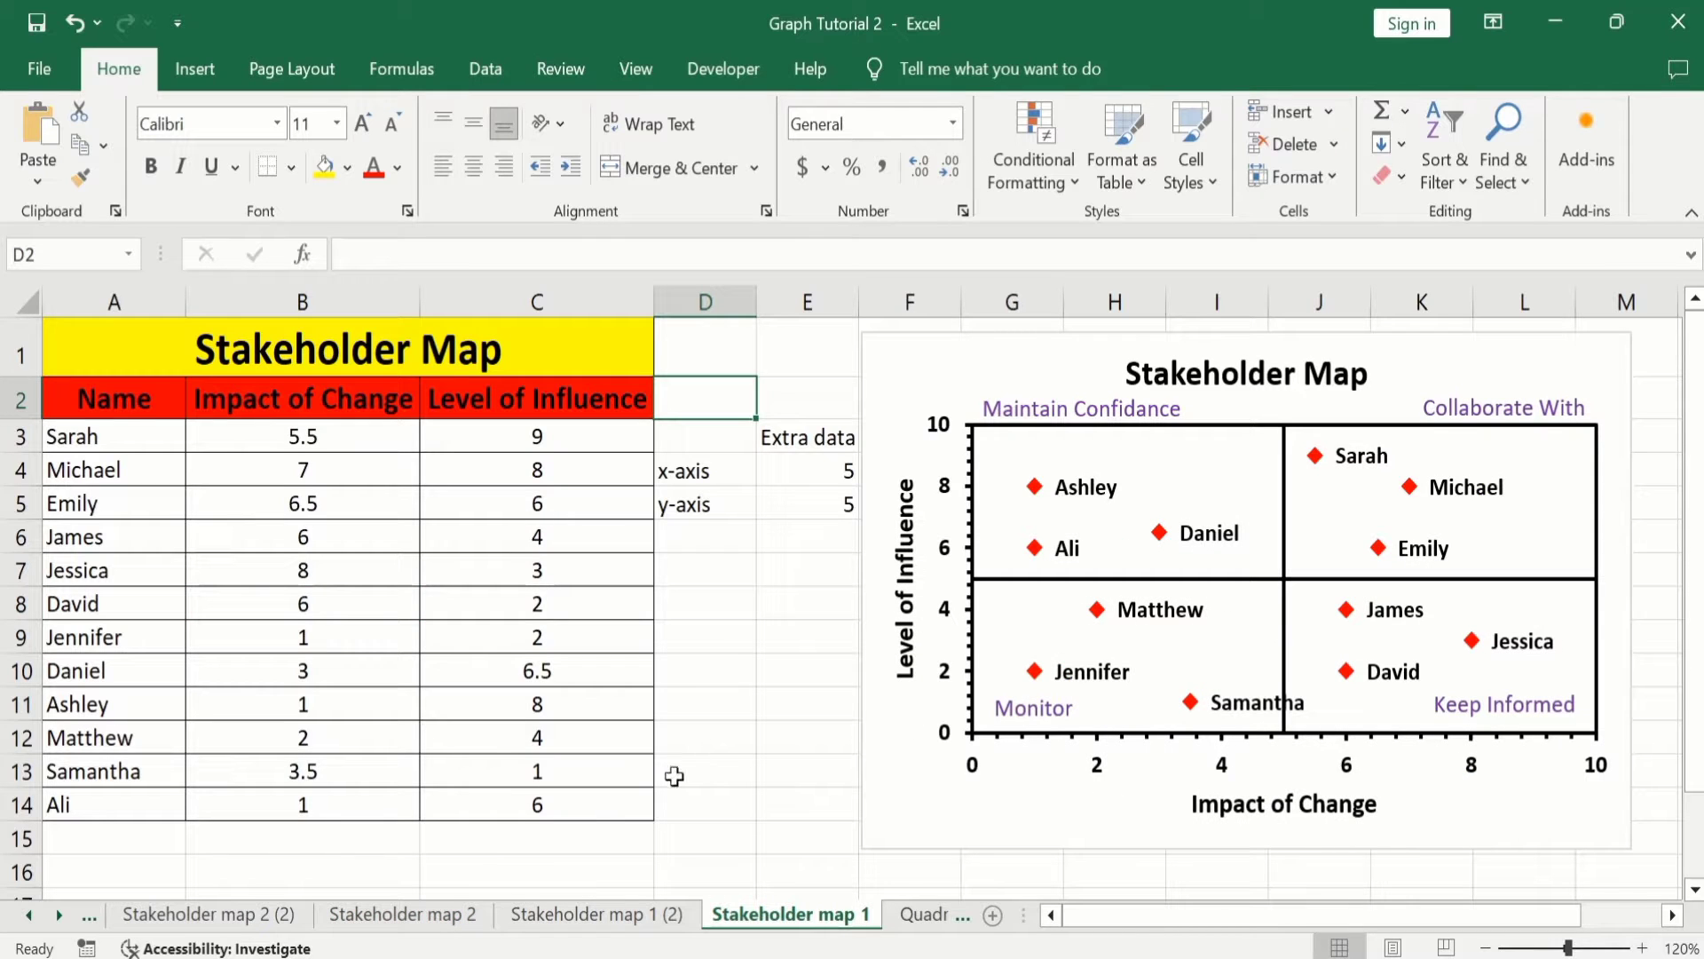
{"action": "left_click", "coordinate": [444, 917]}
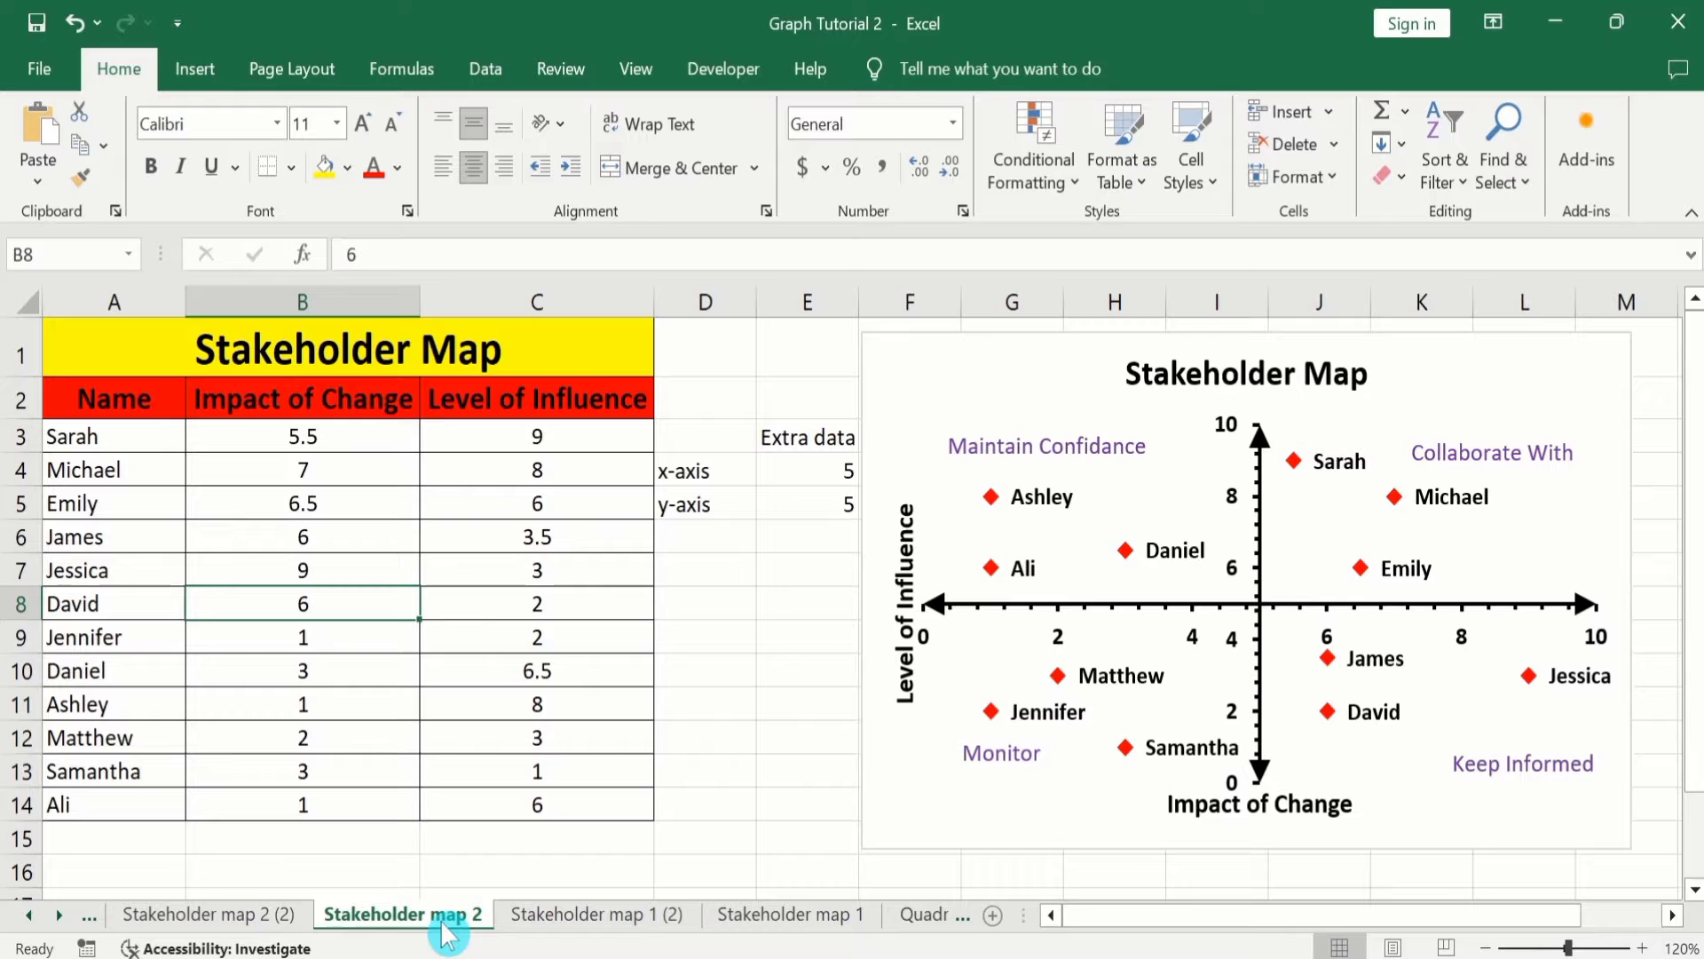
Step: On the Stakeholder map 2 (2) sheet, insert a markers-only scatter chart from the impact and influence values in B3:C14
{"action": "left_click", "coordinate": [251, 917]}
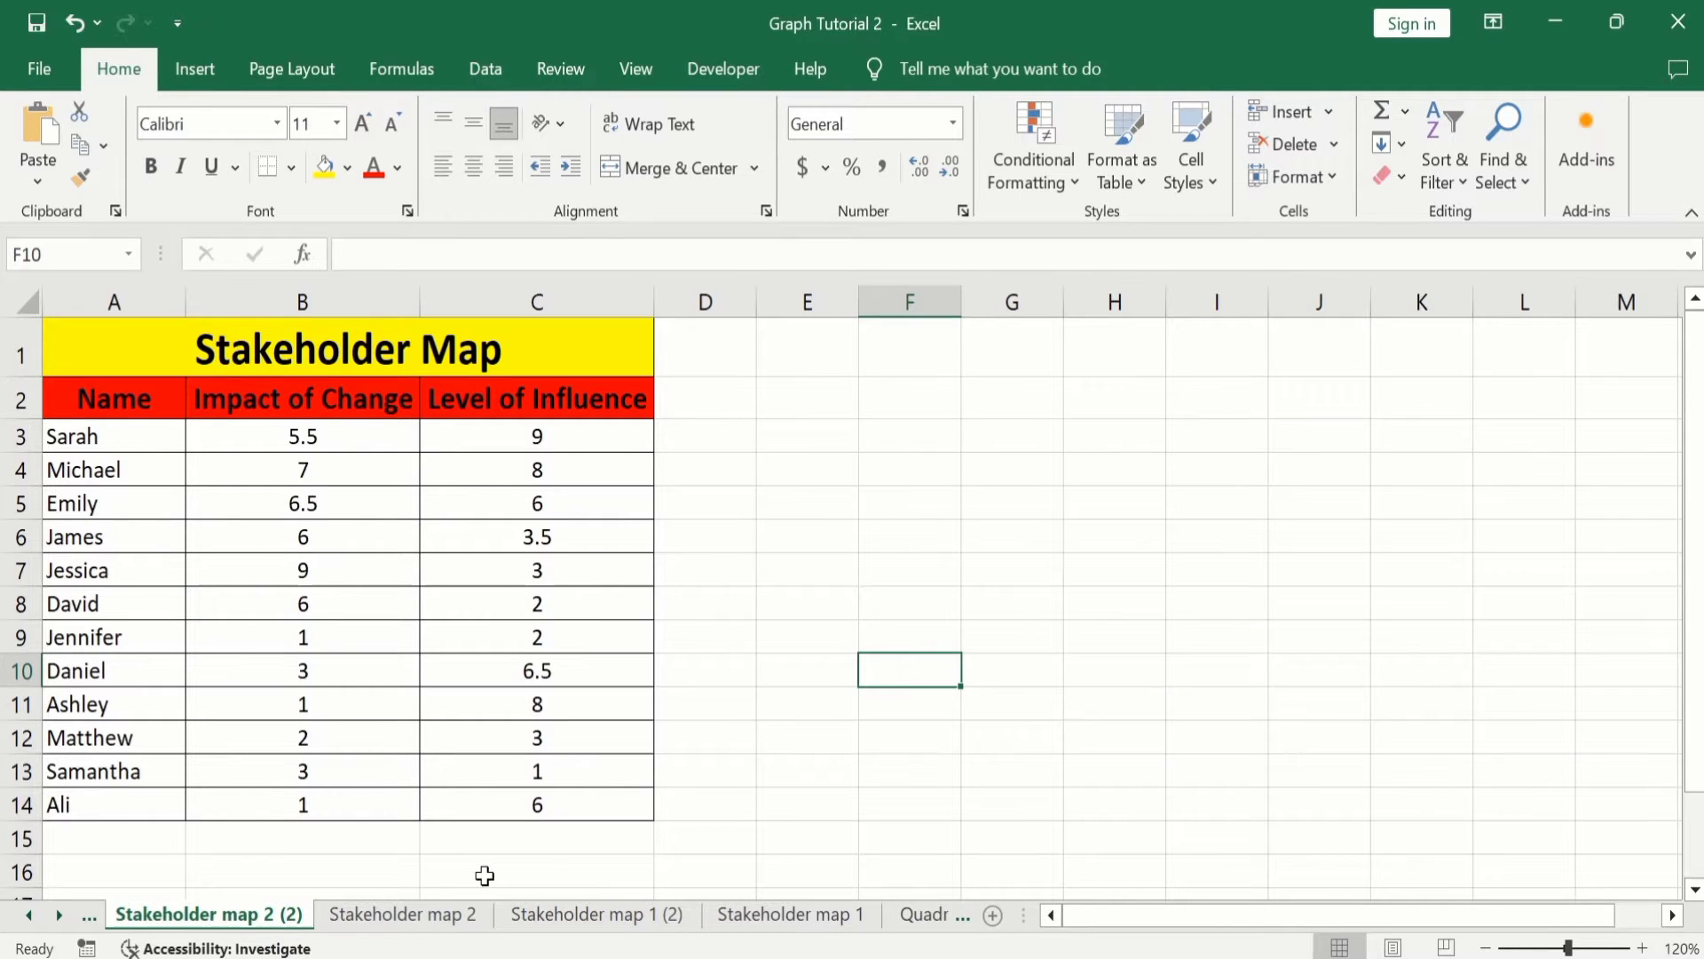
{"action": "left_click", "coordinate": [582, 810]}
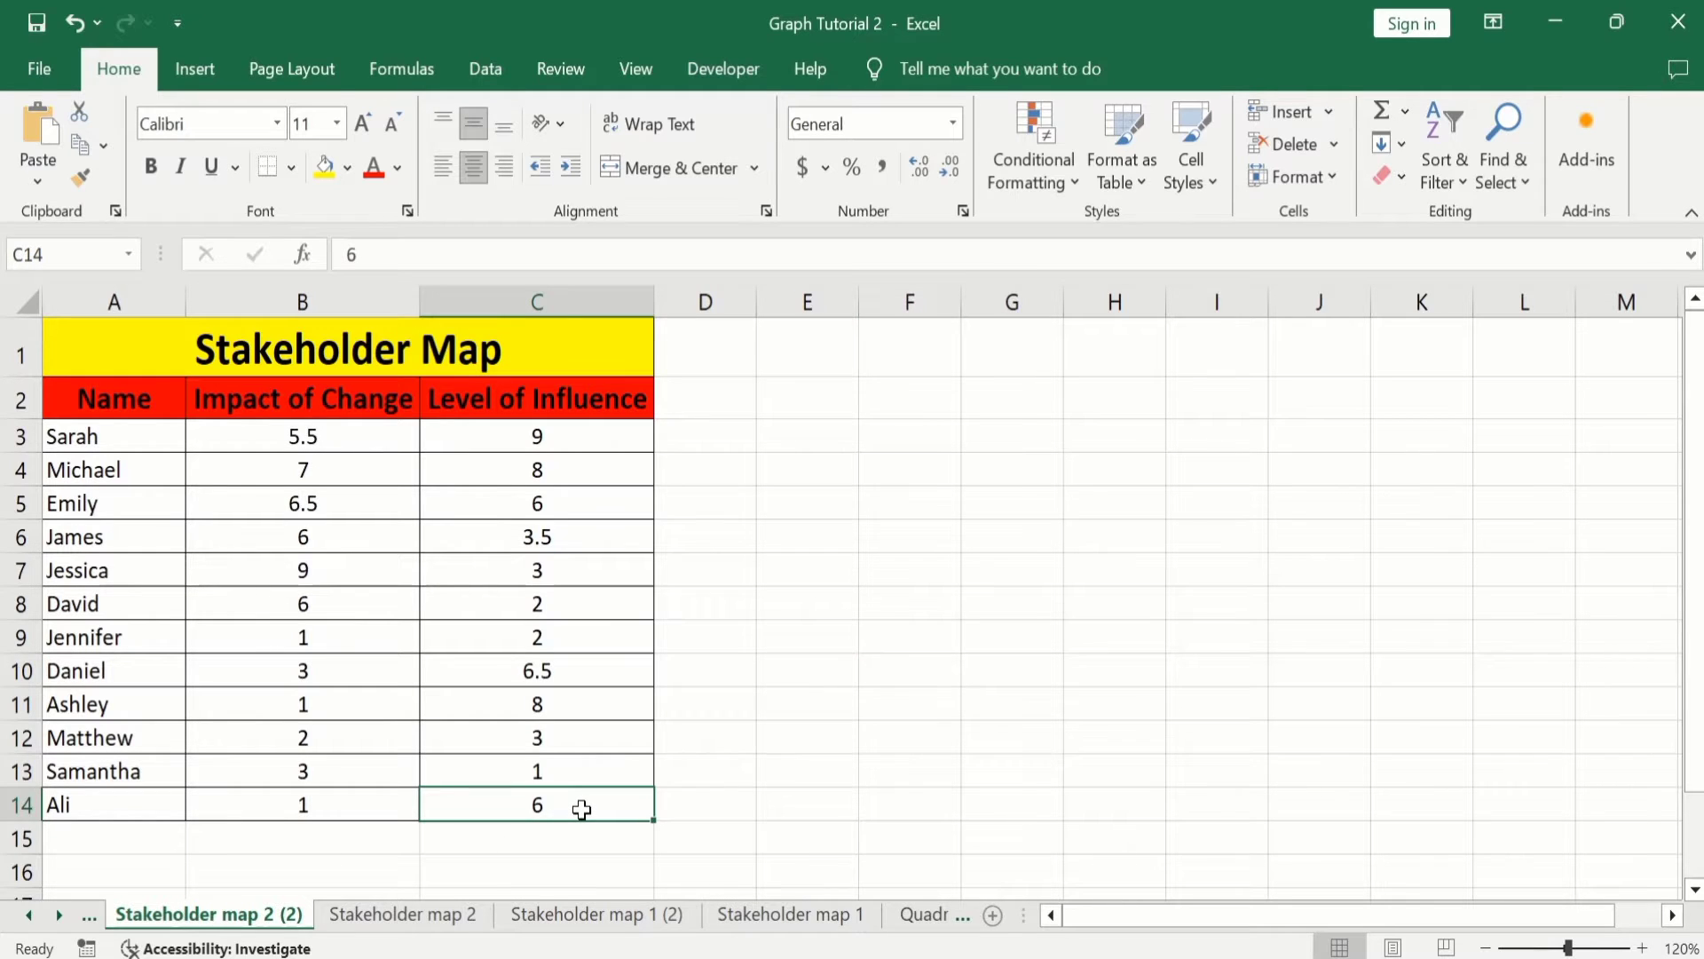
{"action": "left_click_drag", "start_coordinate": [581, 810], "coordinate": [375, 445]}
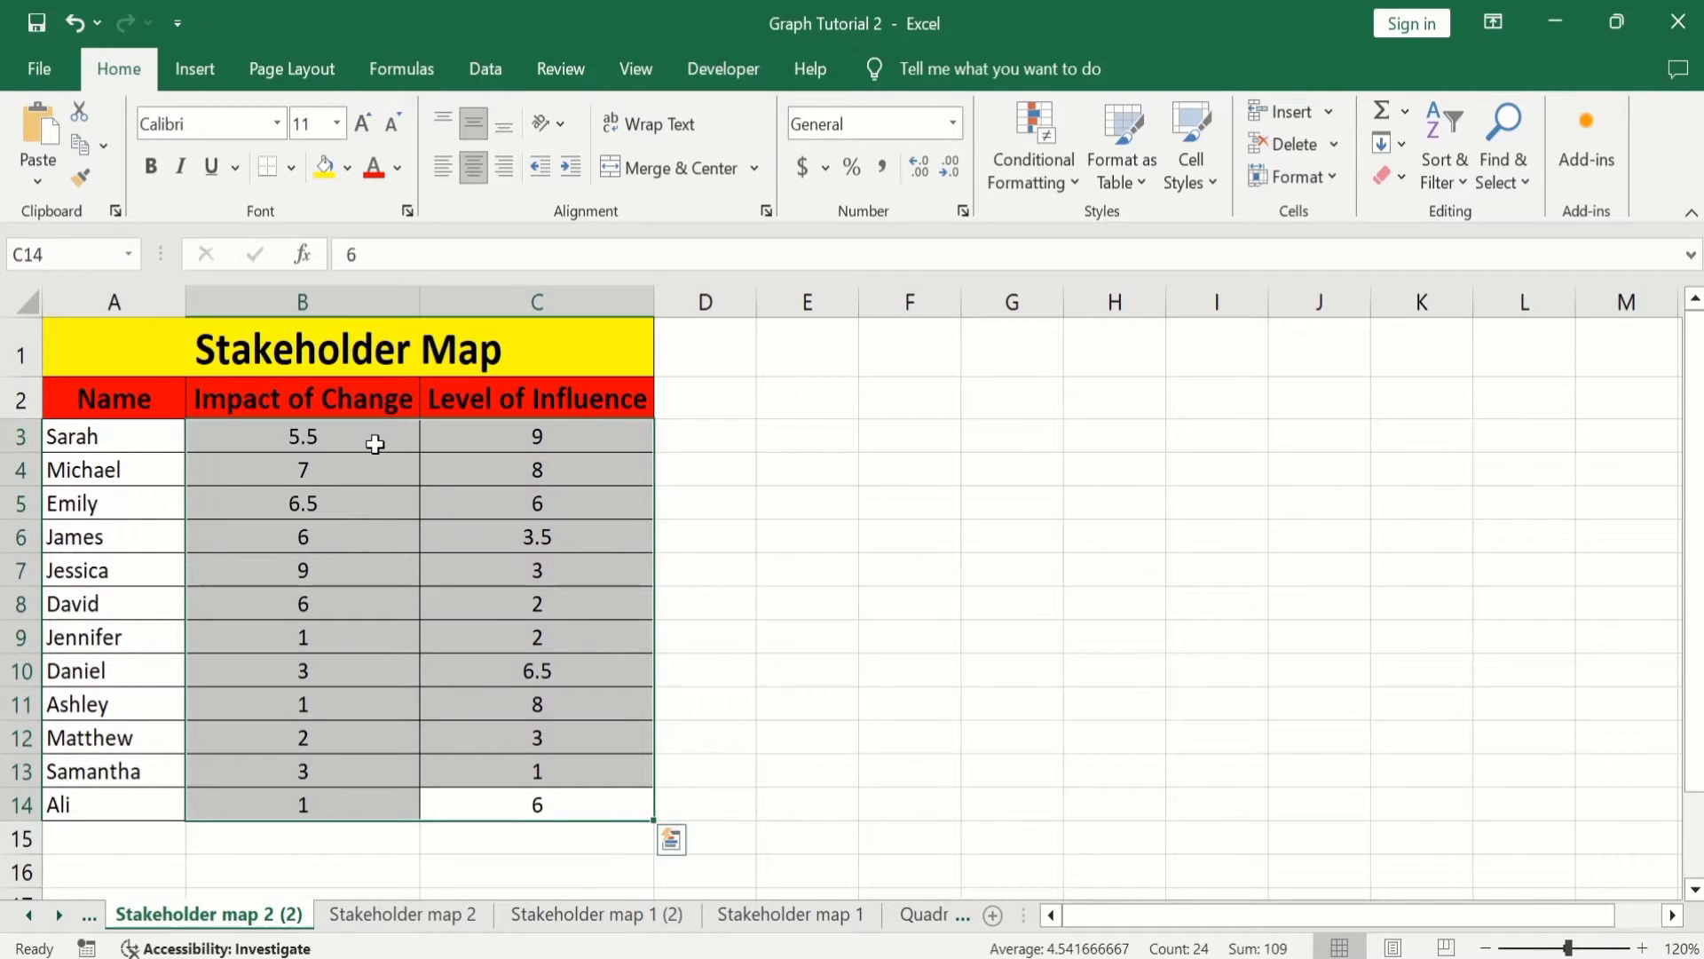
{"action": "left_click", "coordinate": [195, 69]}
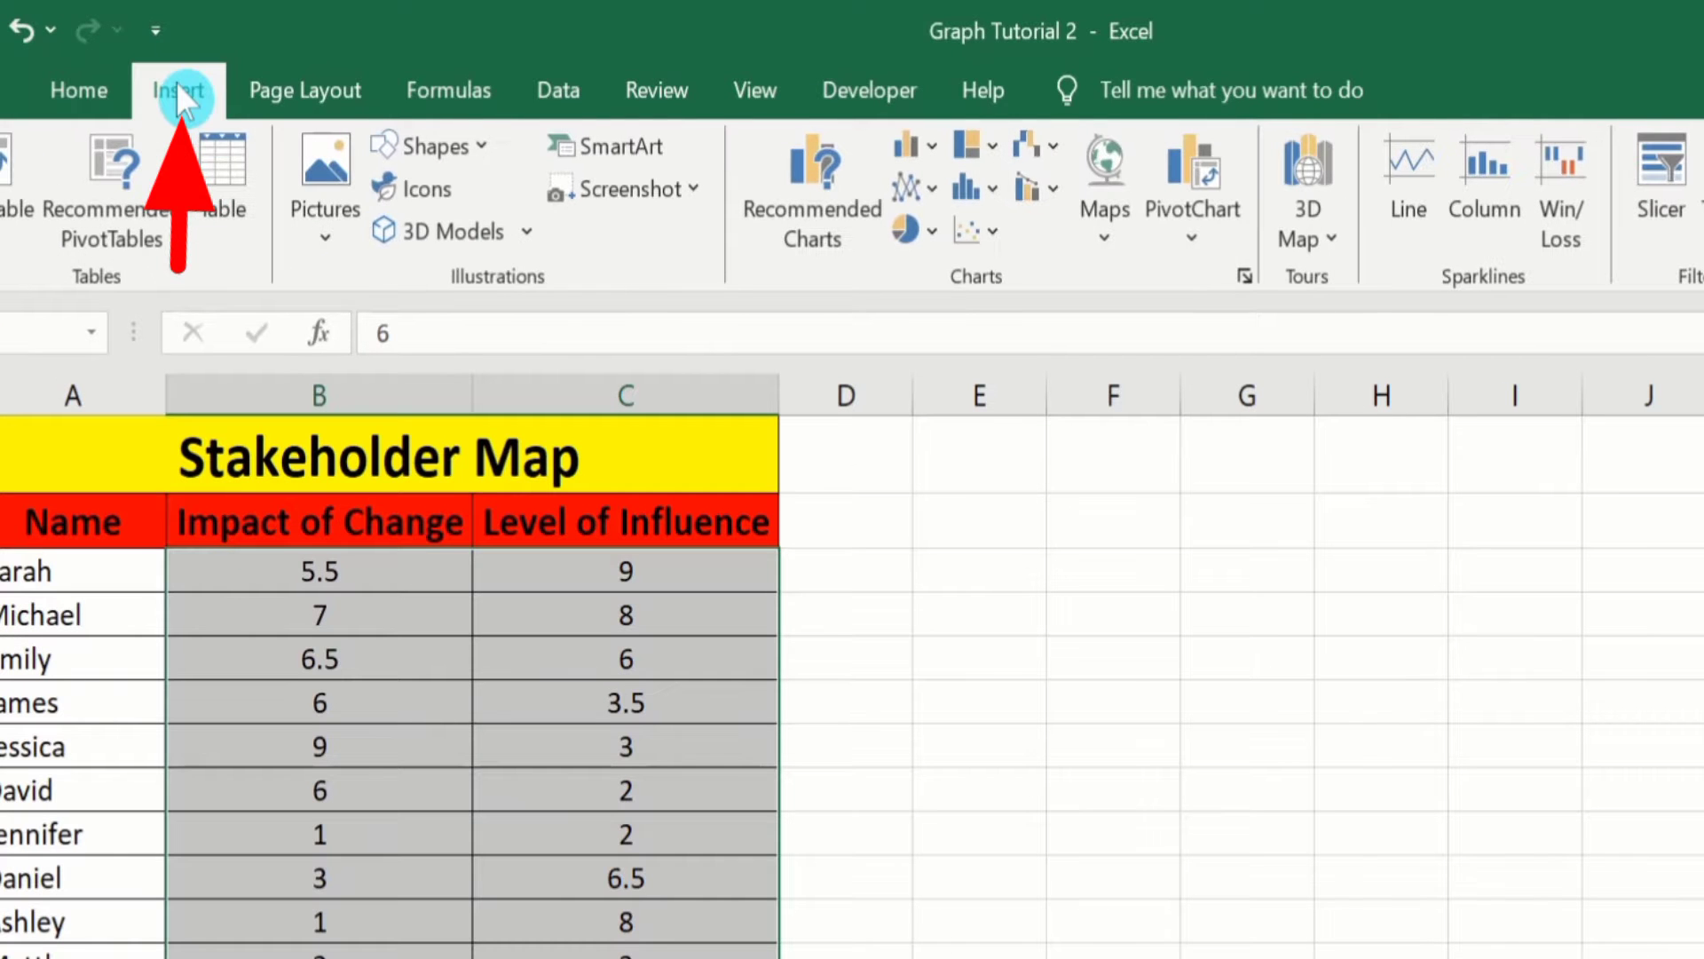
{"action": "left_click", "coordinate": [998, 233]}
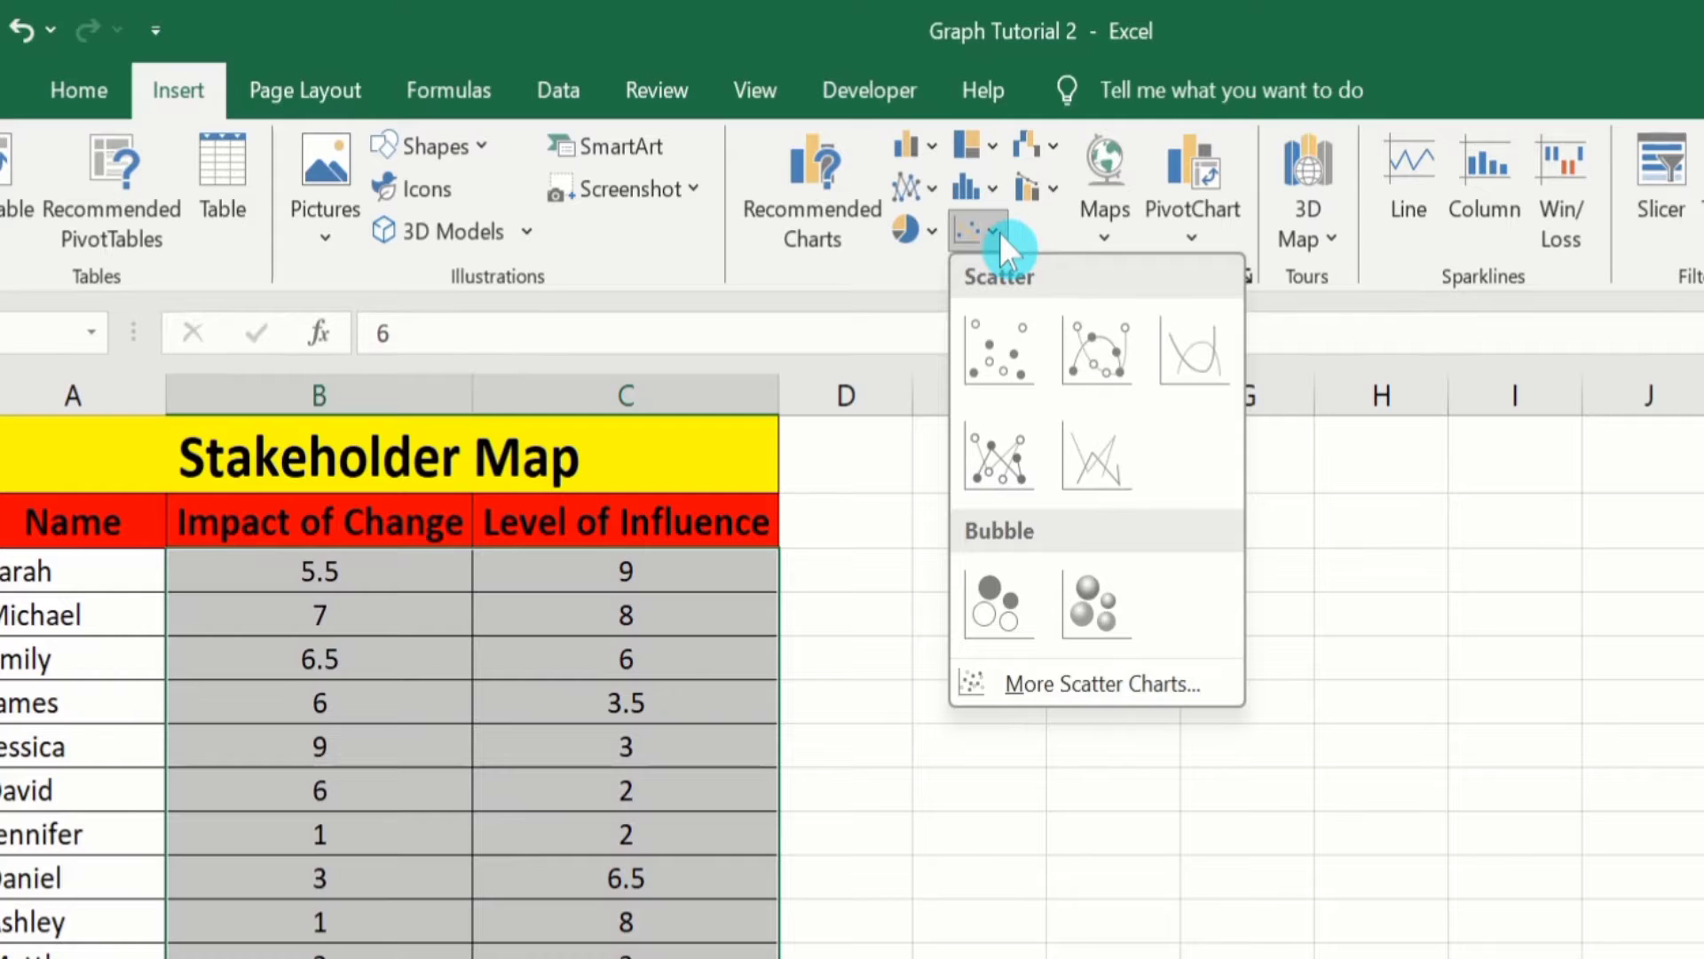
{"action": "left_click", "coordinate": [1006, 346]}
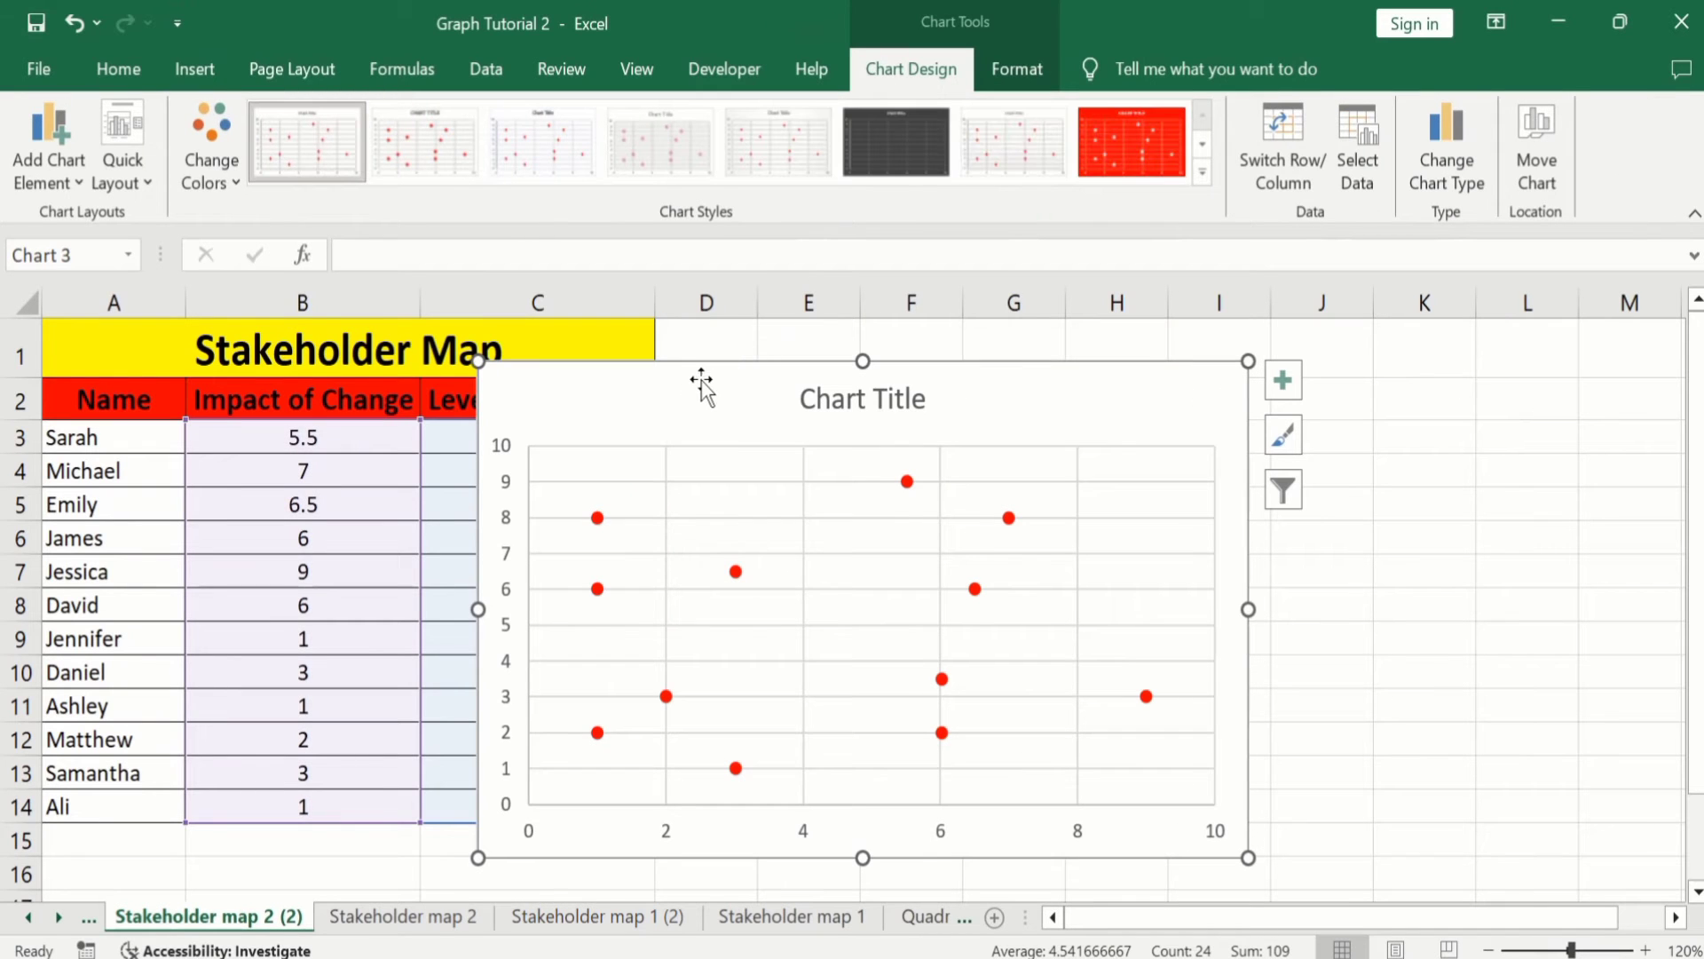
Step: Move the scatter chart beside the table, starting at column F, and enlarge it slightly in height and width
{"action": "left_click_drag", "start_coordinate": [701, 380], "coordinate": [1089, 335]}
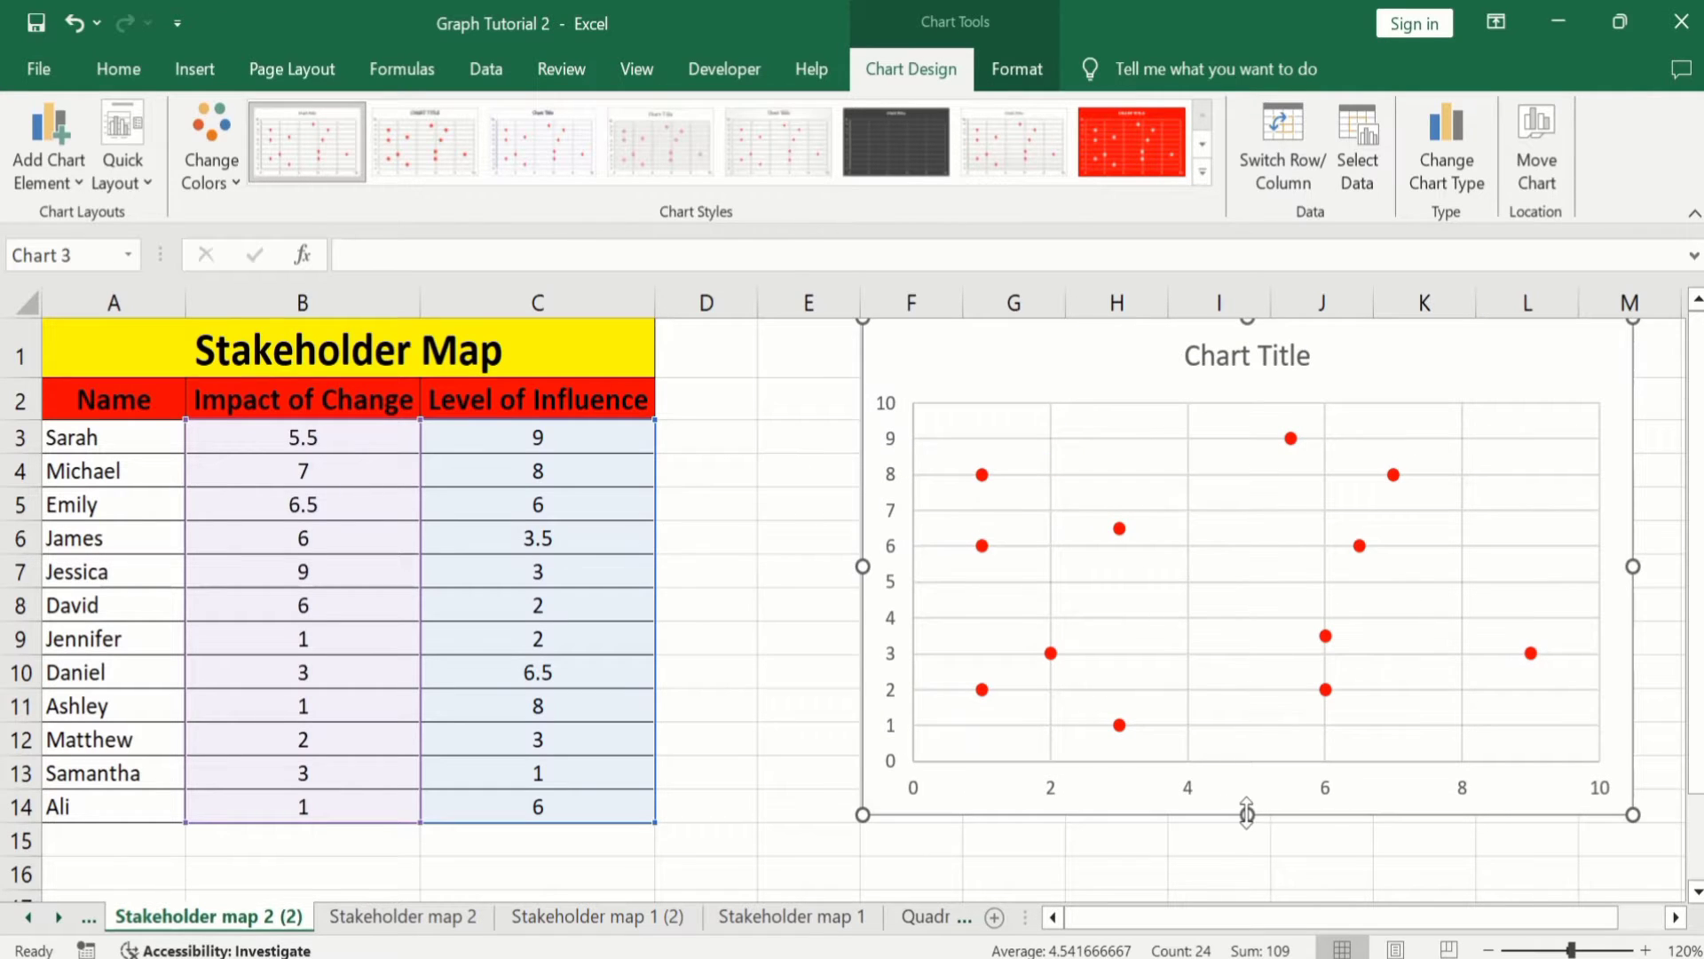
{"action": "left_click_drag", "start_coordinate": [1253, 824], "coordinate": [1255, 845]}
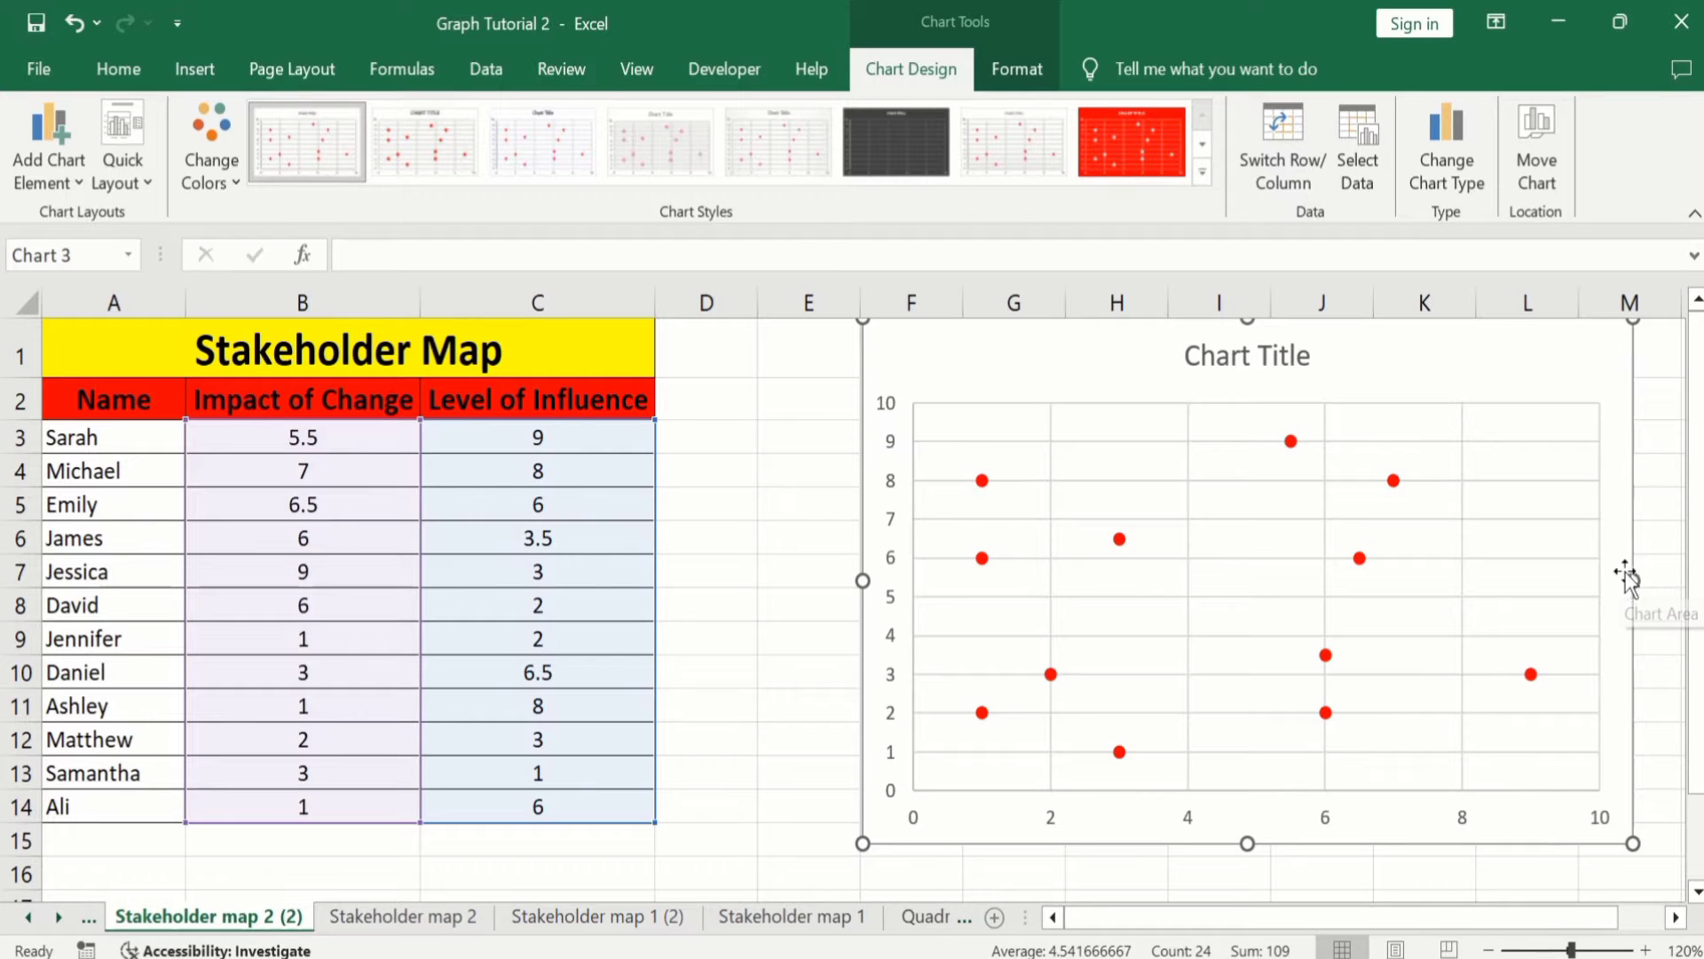
{"action": "left_click_drag", "start_coordinate": [1639, 581], "coordinate": [1658, 579]}
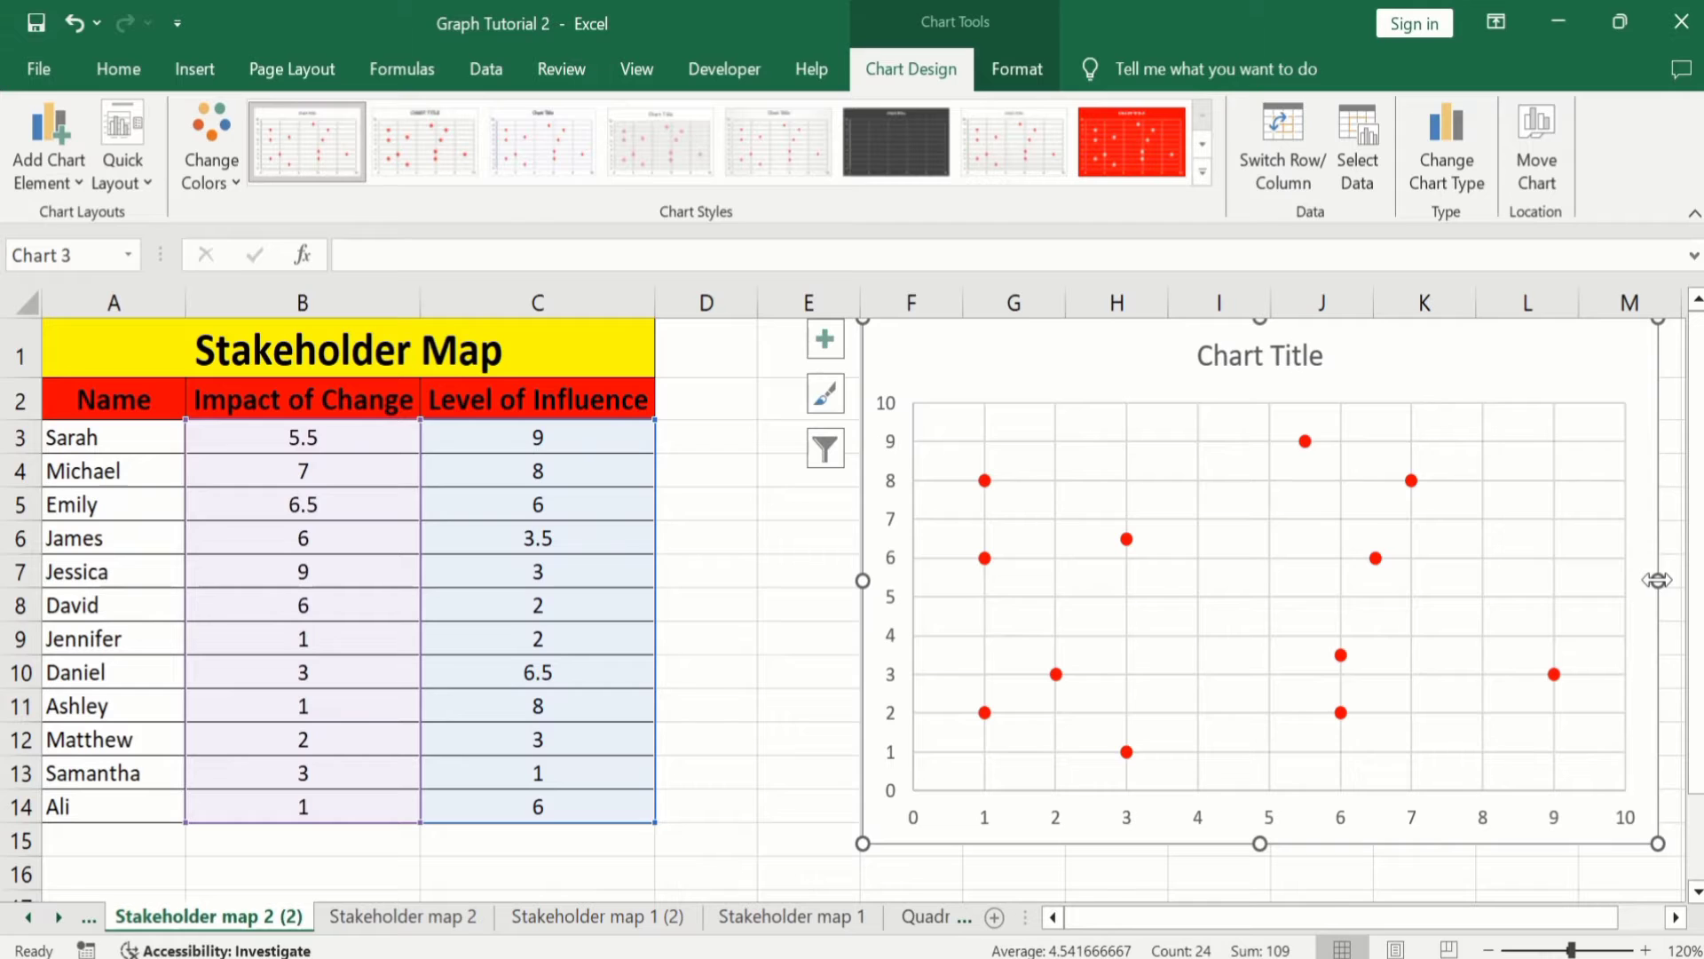
{"action": "left_click", "coordinate": [762, 760]}
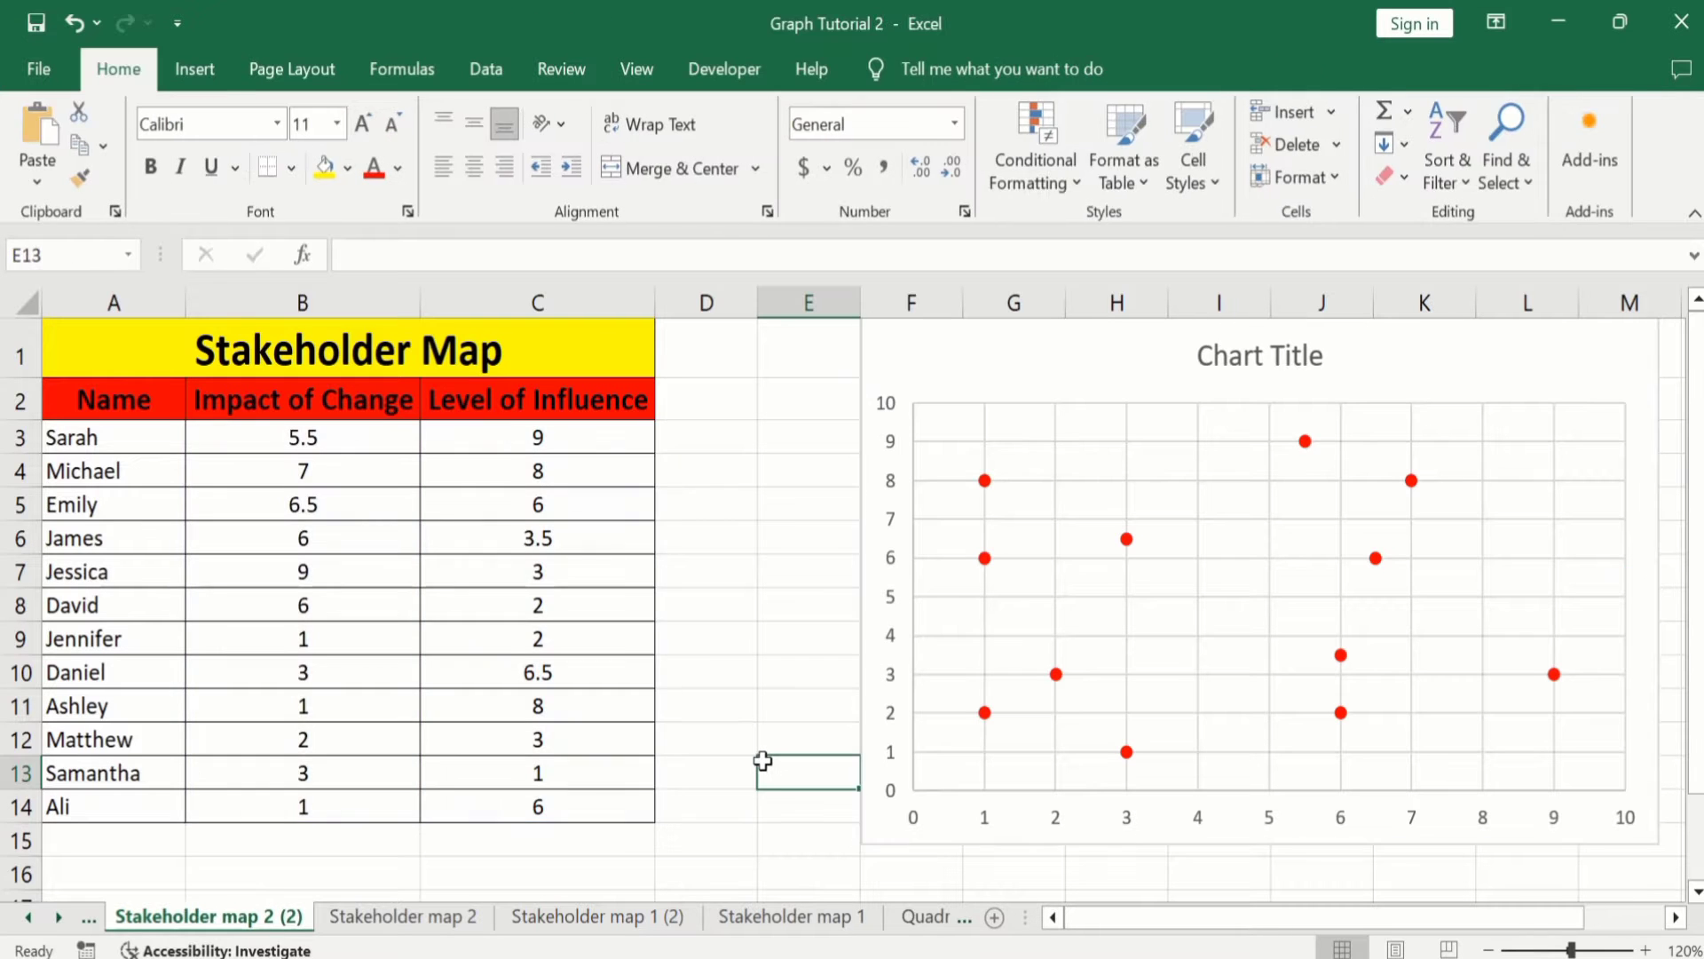
Step: Add axis titles to the chart and remove its gridlines
{"action": "left_click", "coordinate": [988, 357]}
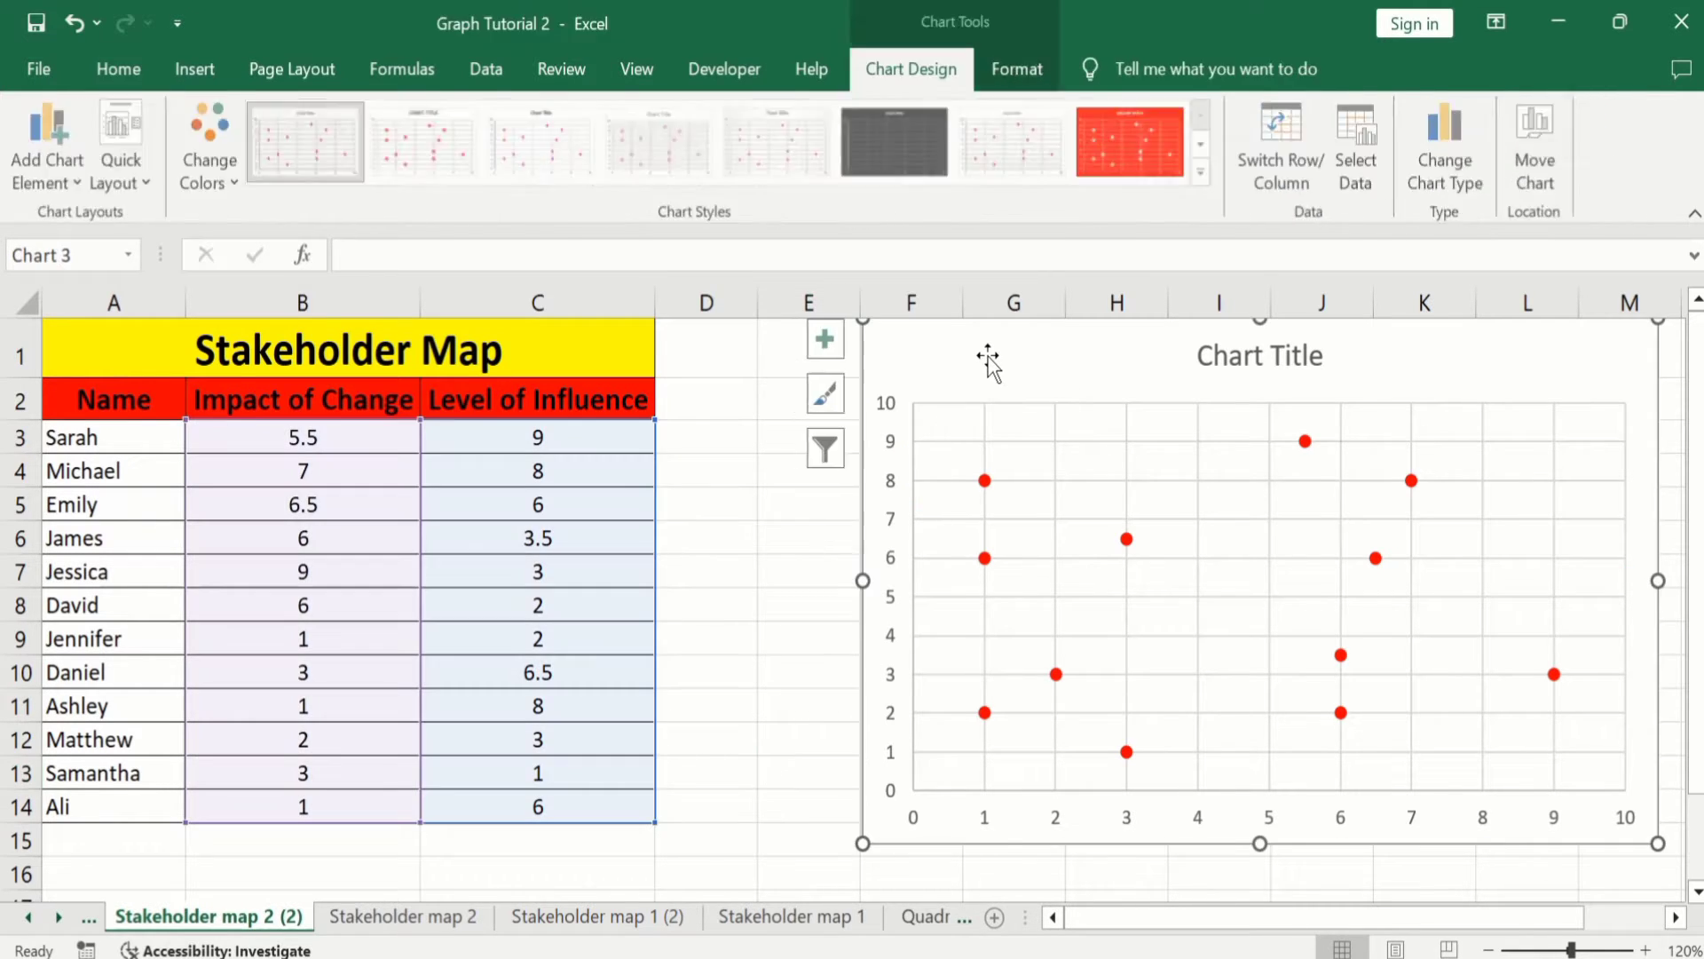
{"action": "left_click", "coordinate": [825, 338]}
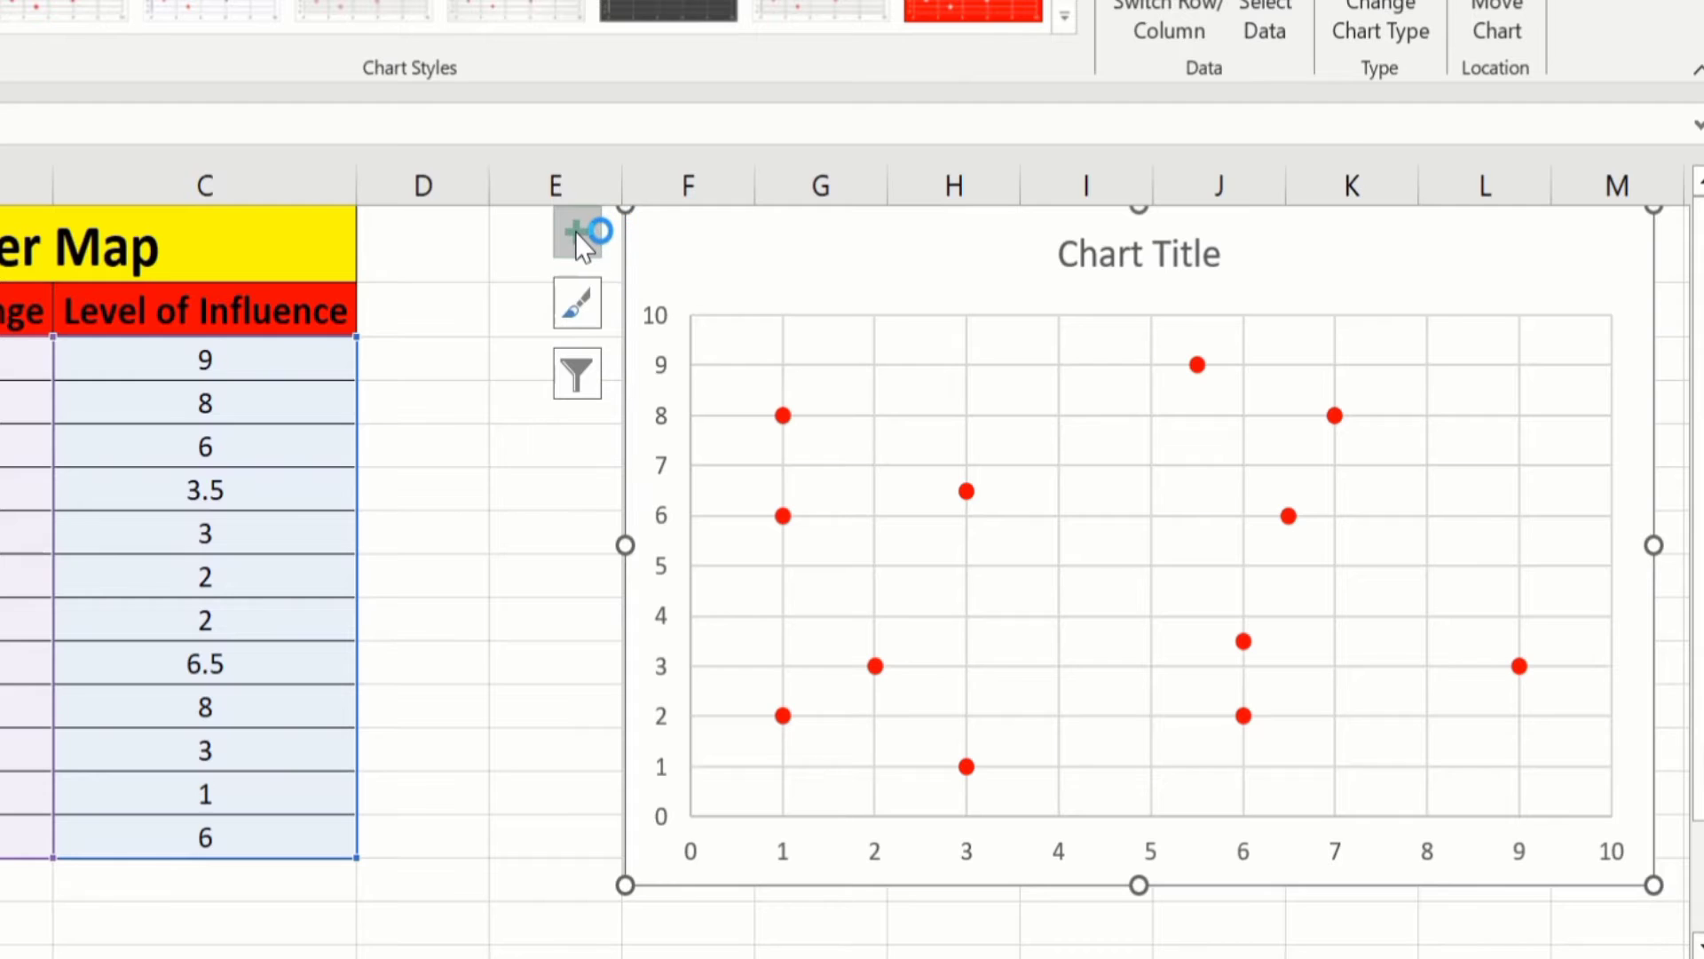
{"action": "left_click", "coordinate": [575, 231]}
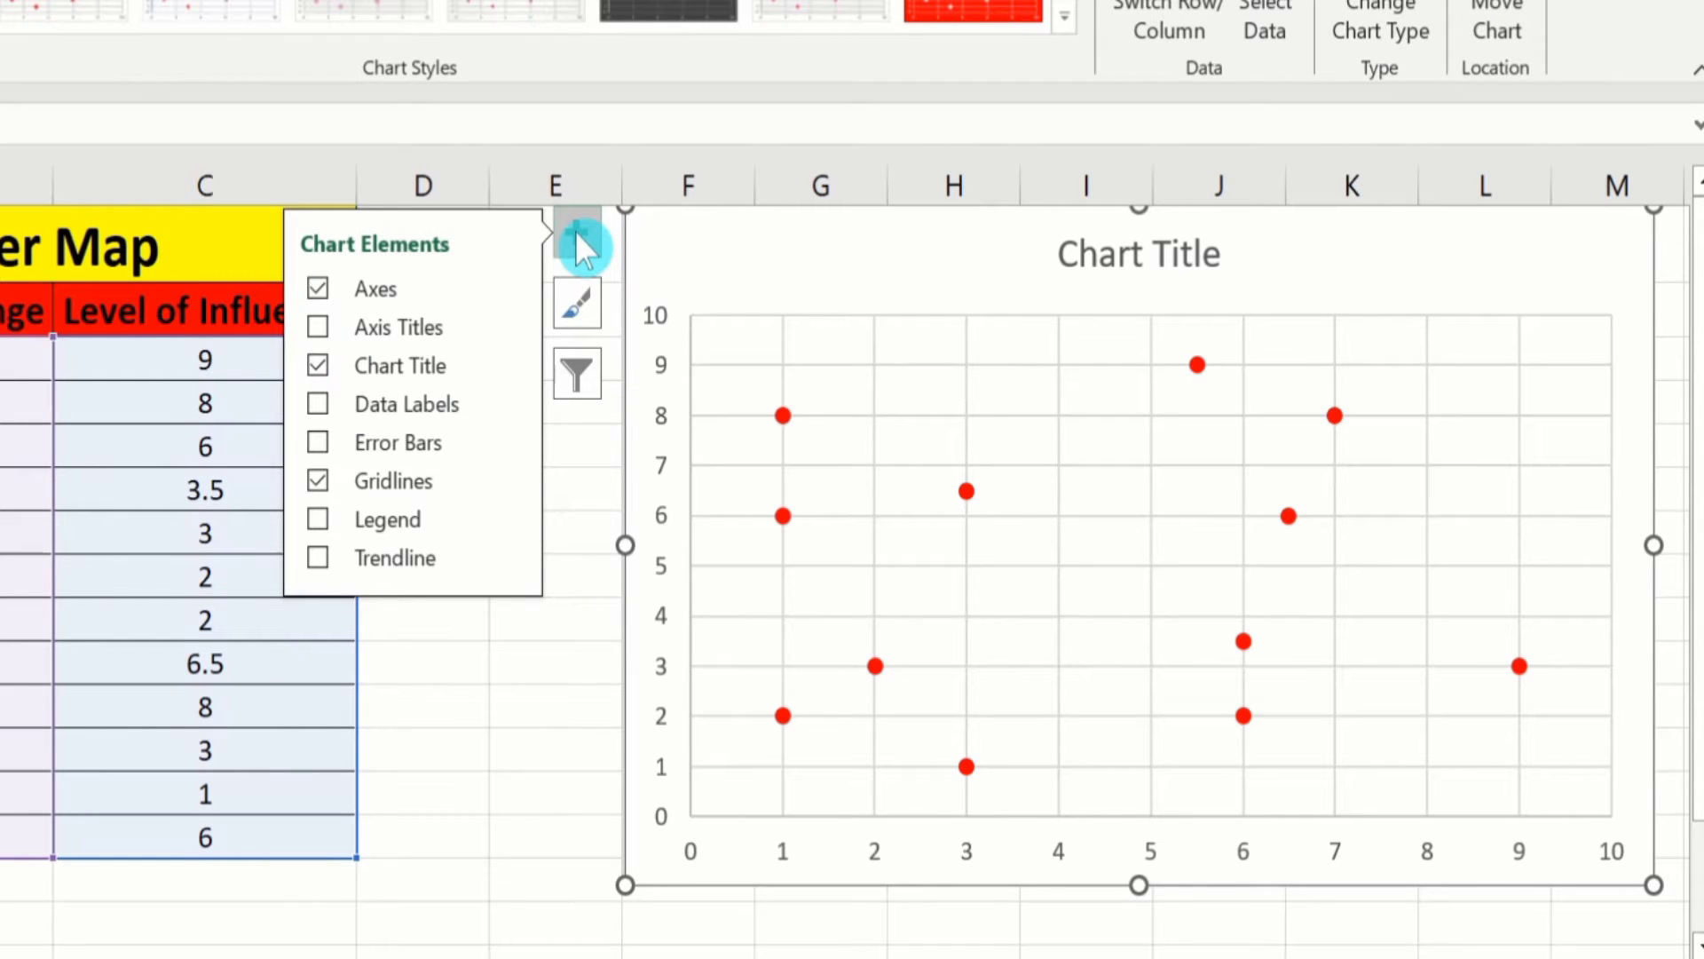
{"action": "left_click", "coordinate": [312, 328]}
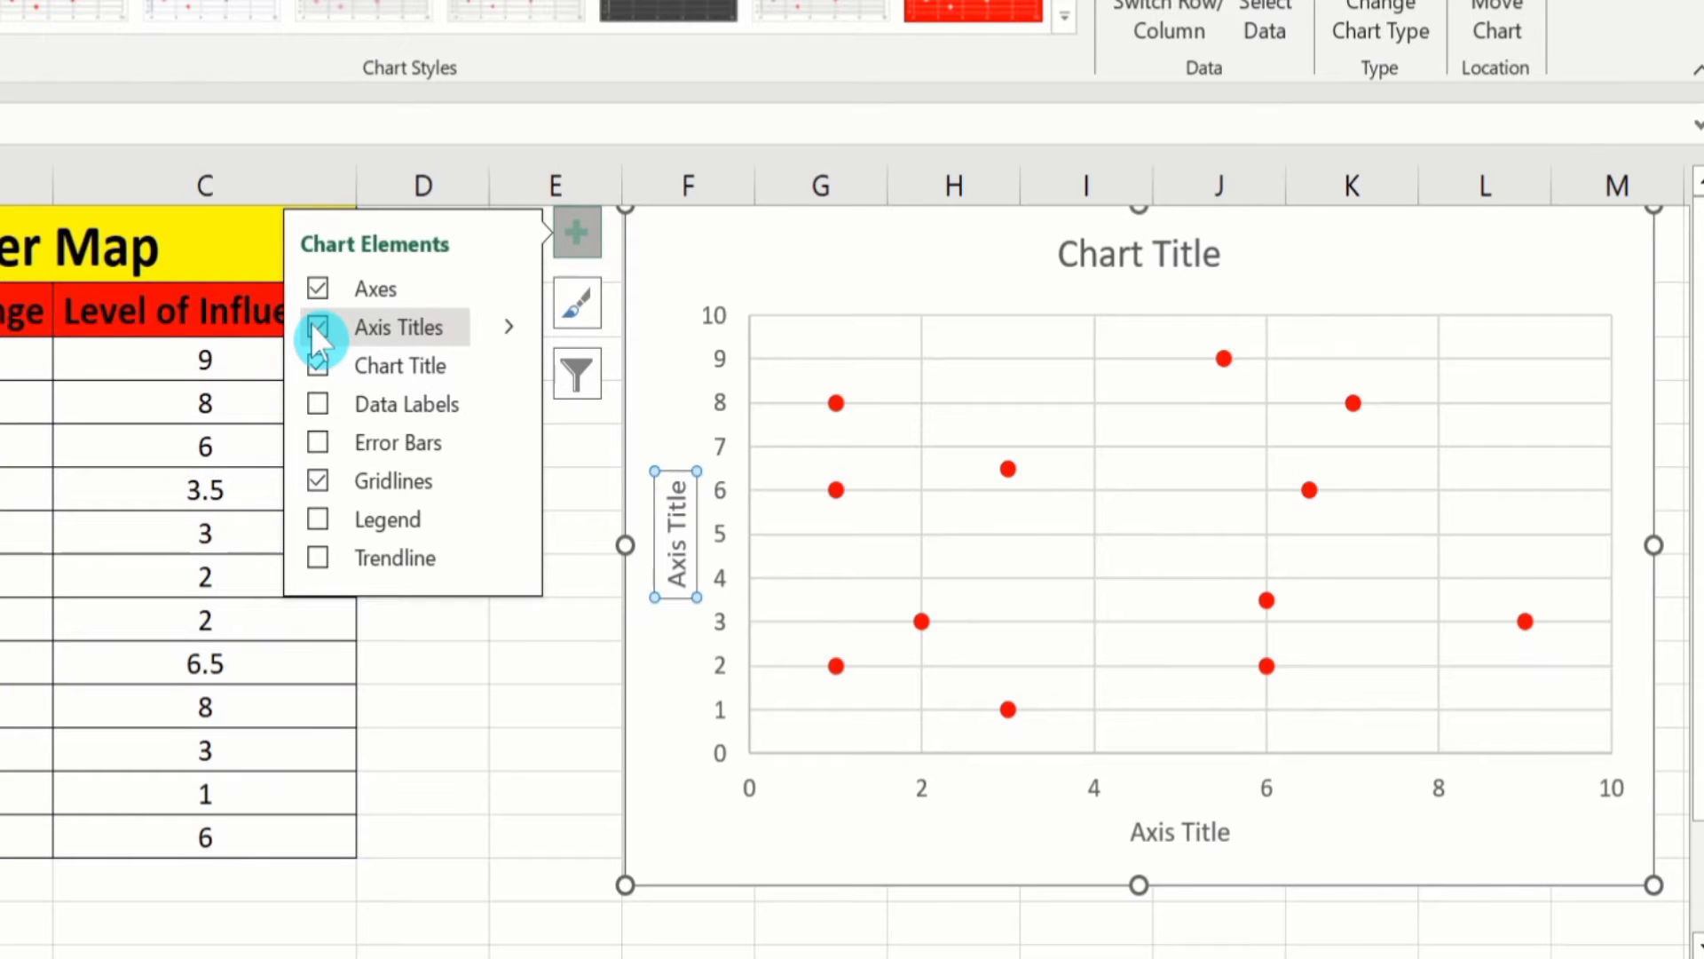
{"action": "left_click", "coordinate": [316, 480]}
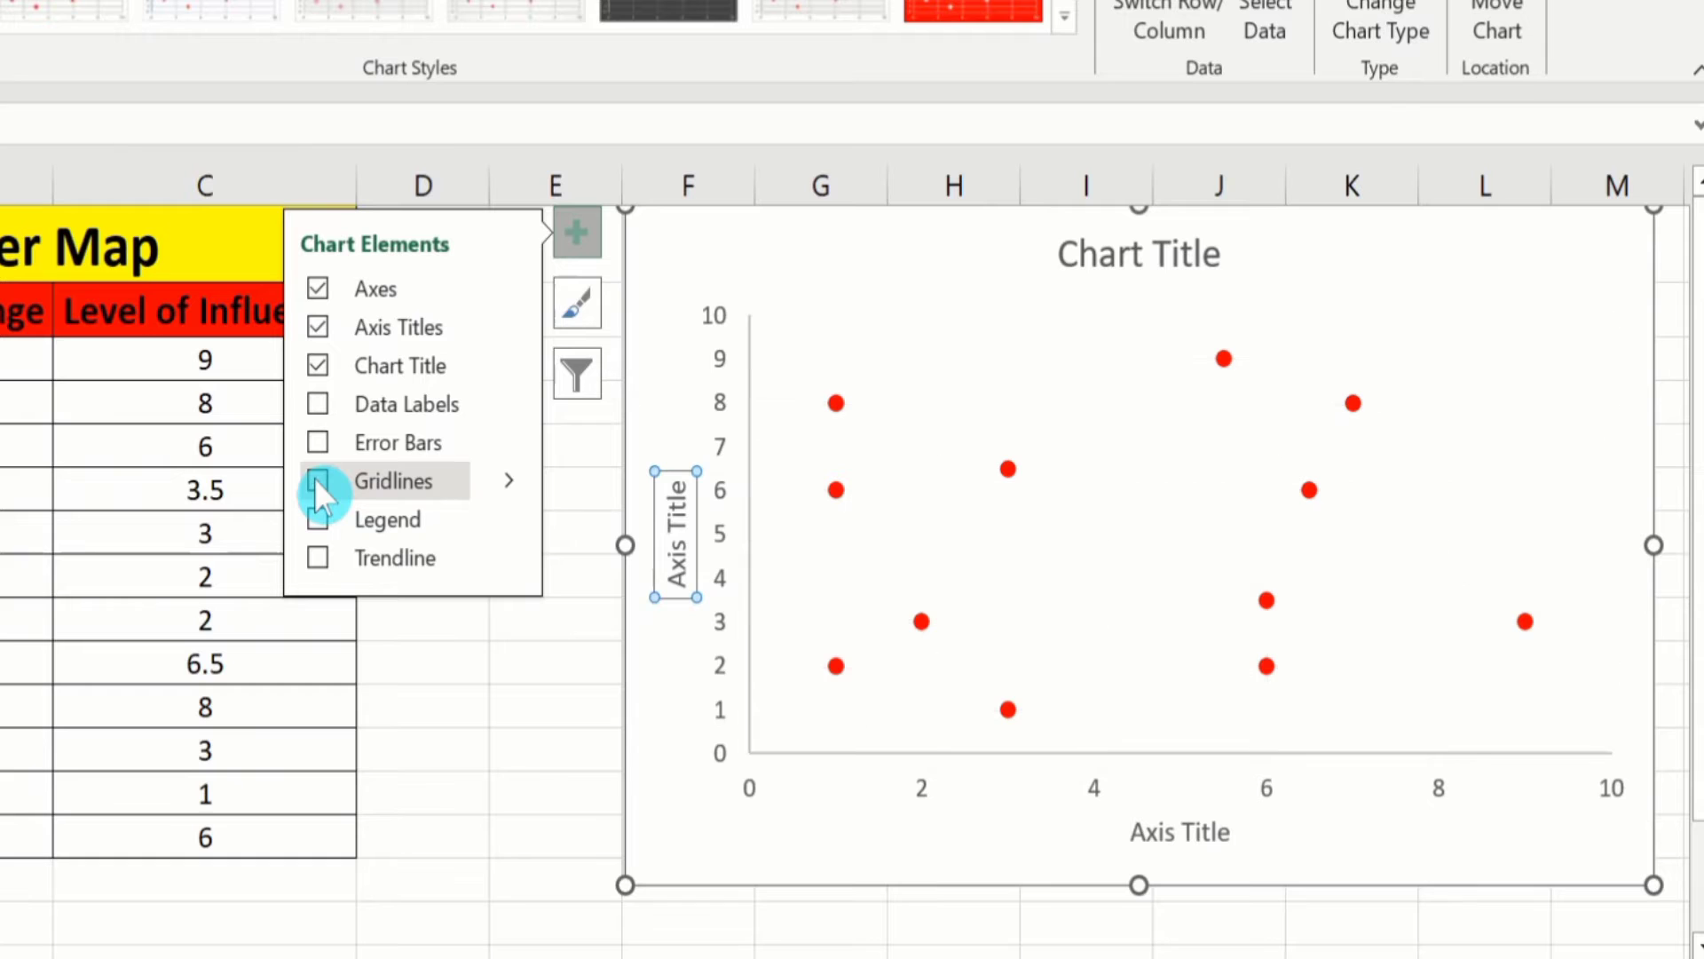
{"action": "left_click", "coordinate": [456, 759]}
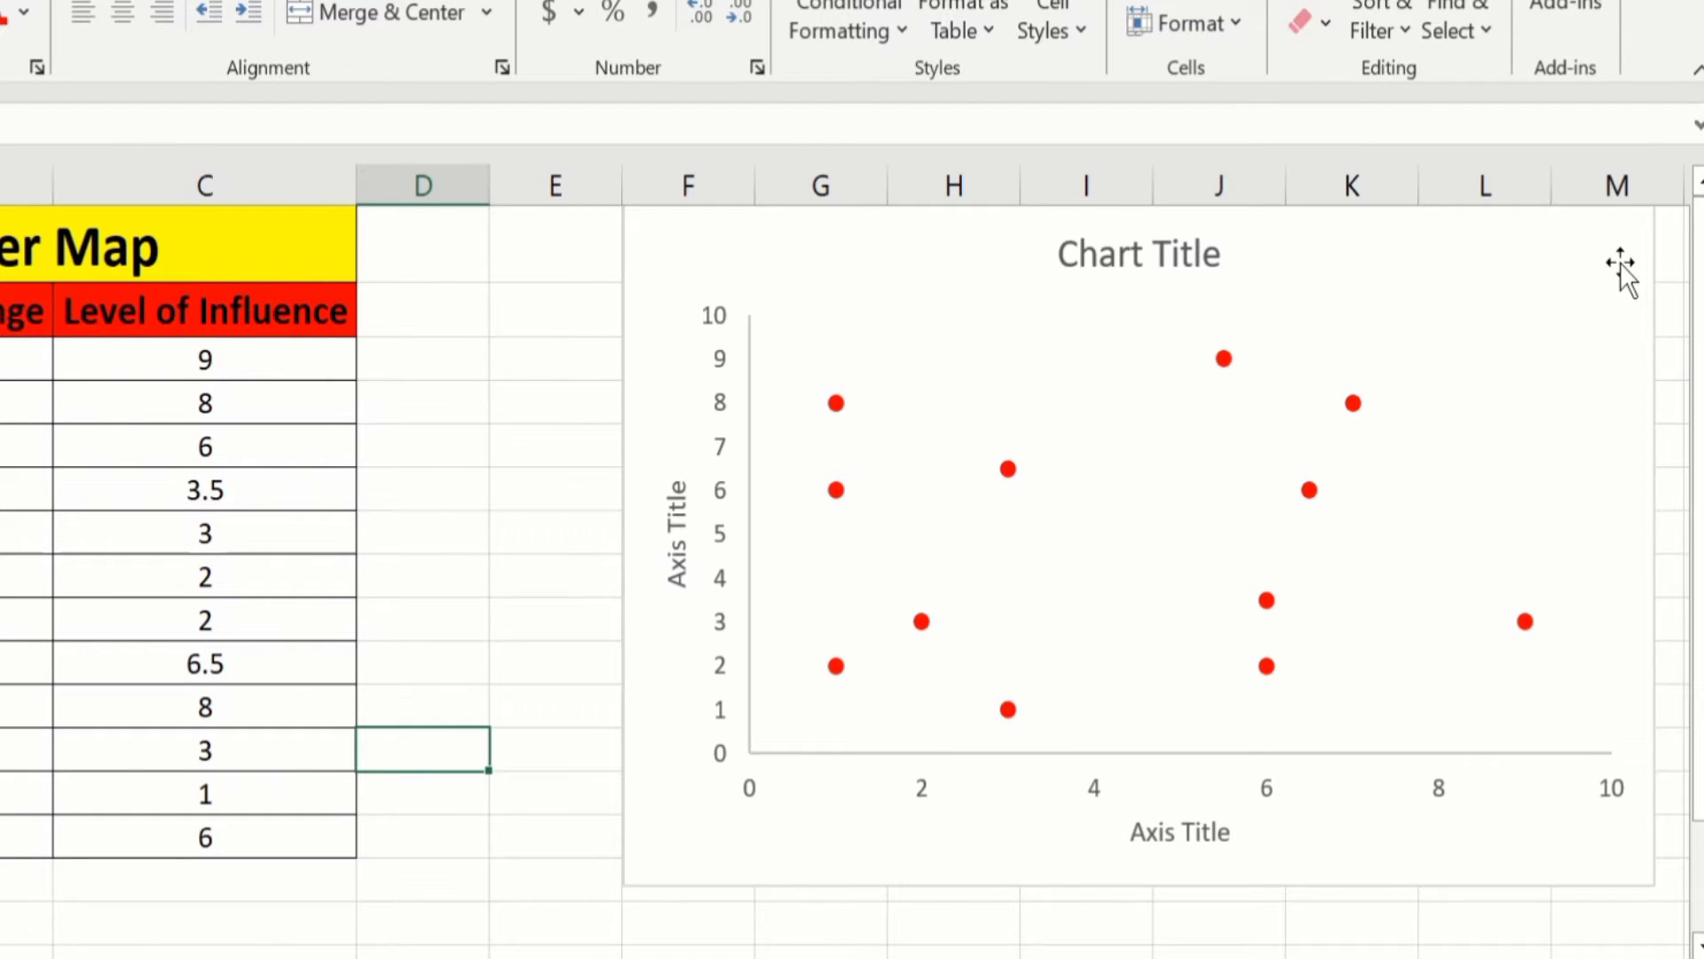
Step: Link the chart title to the table's Stakeholder Map heading in A1:C1
{"action": "left_click", "coordinate": [1111, 255]}
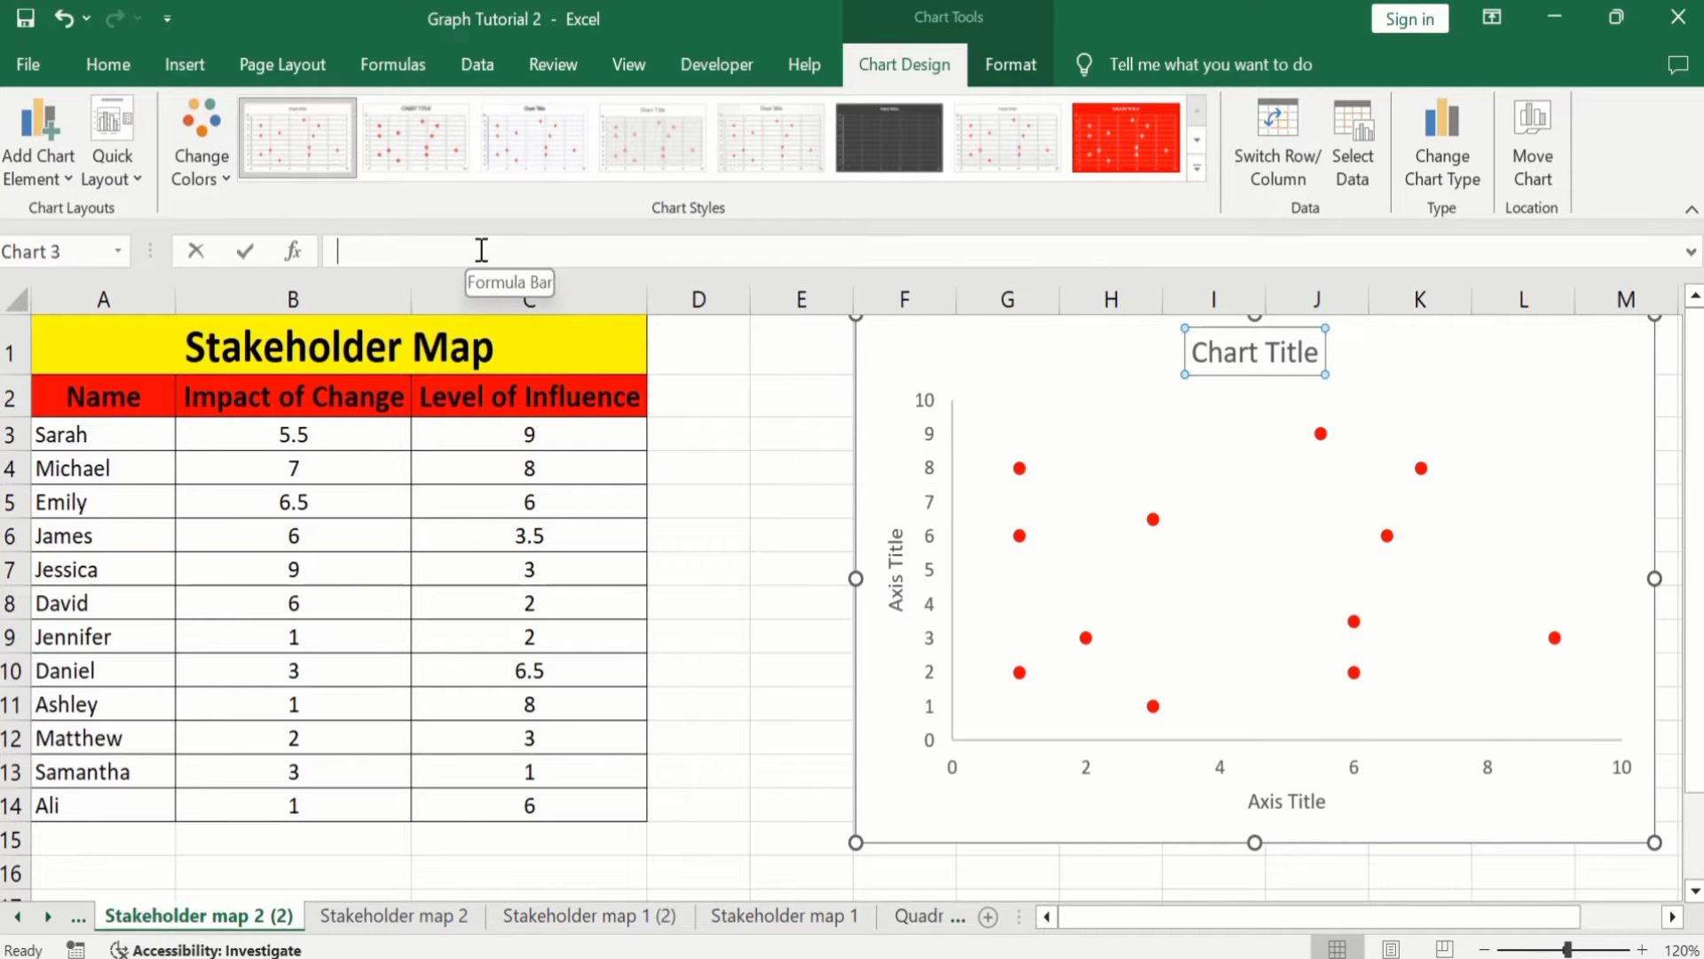
{"action": "left_click", "coordinate": [481, 252]}
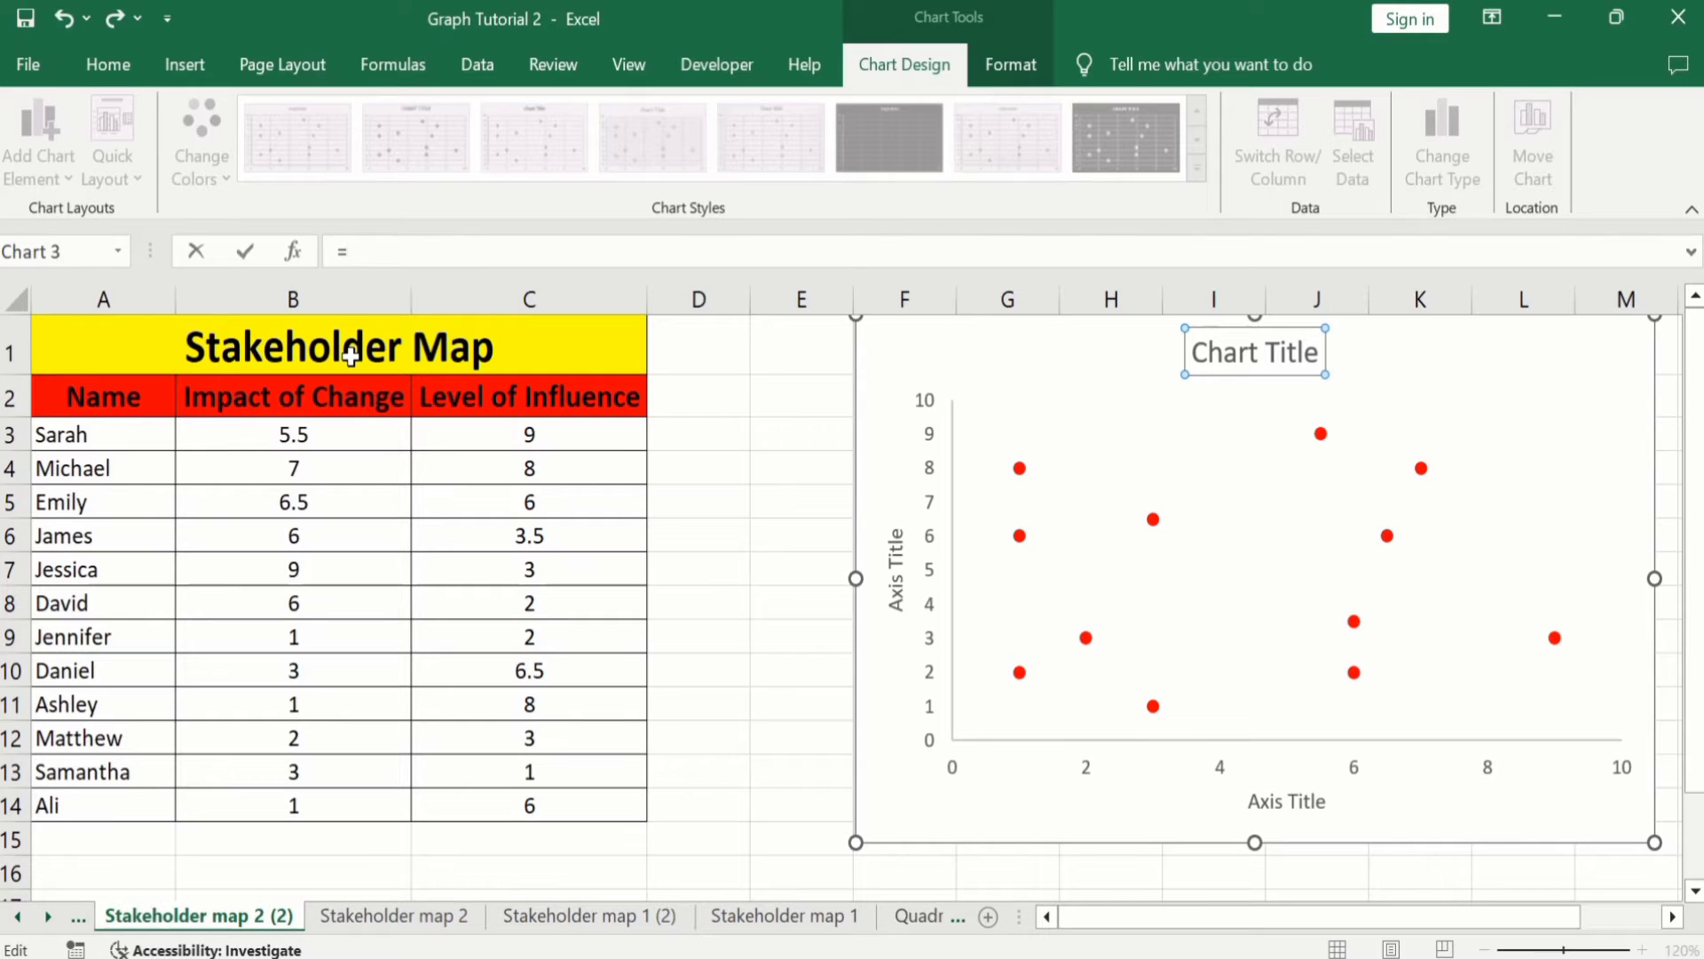
{"action": "left_click", "coordinate": [351, 355]}
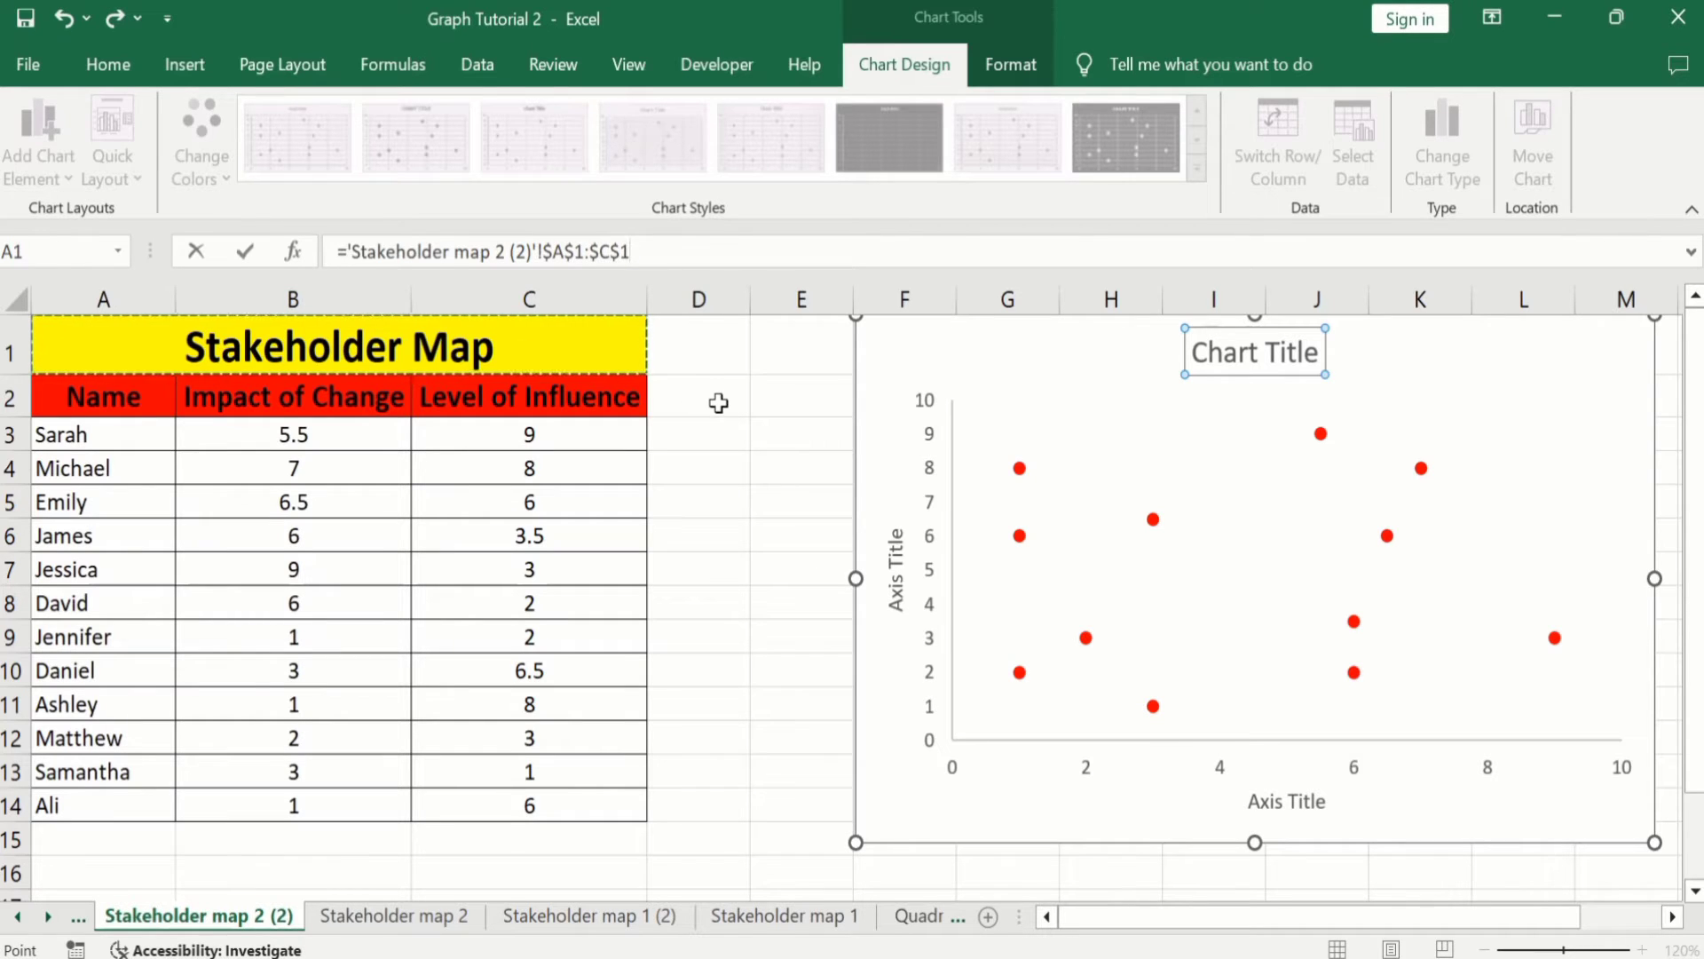
{"action": "key", "text": "Return"}
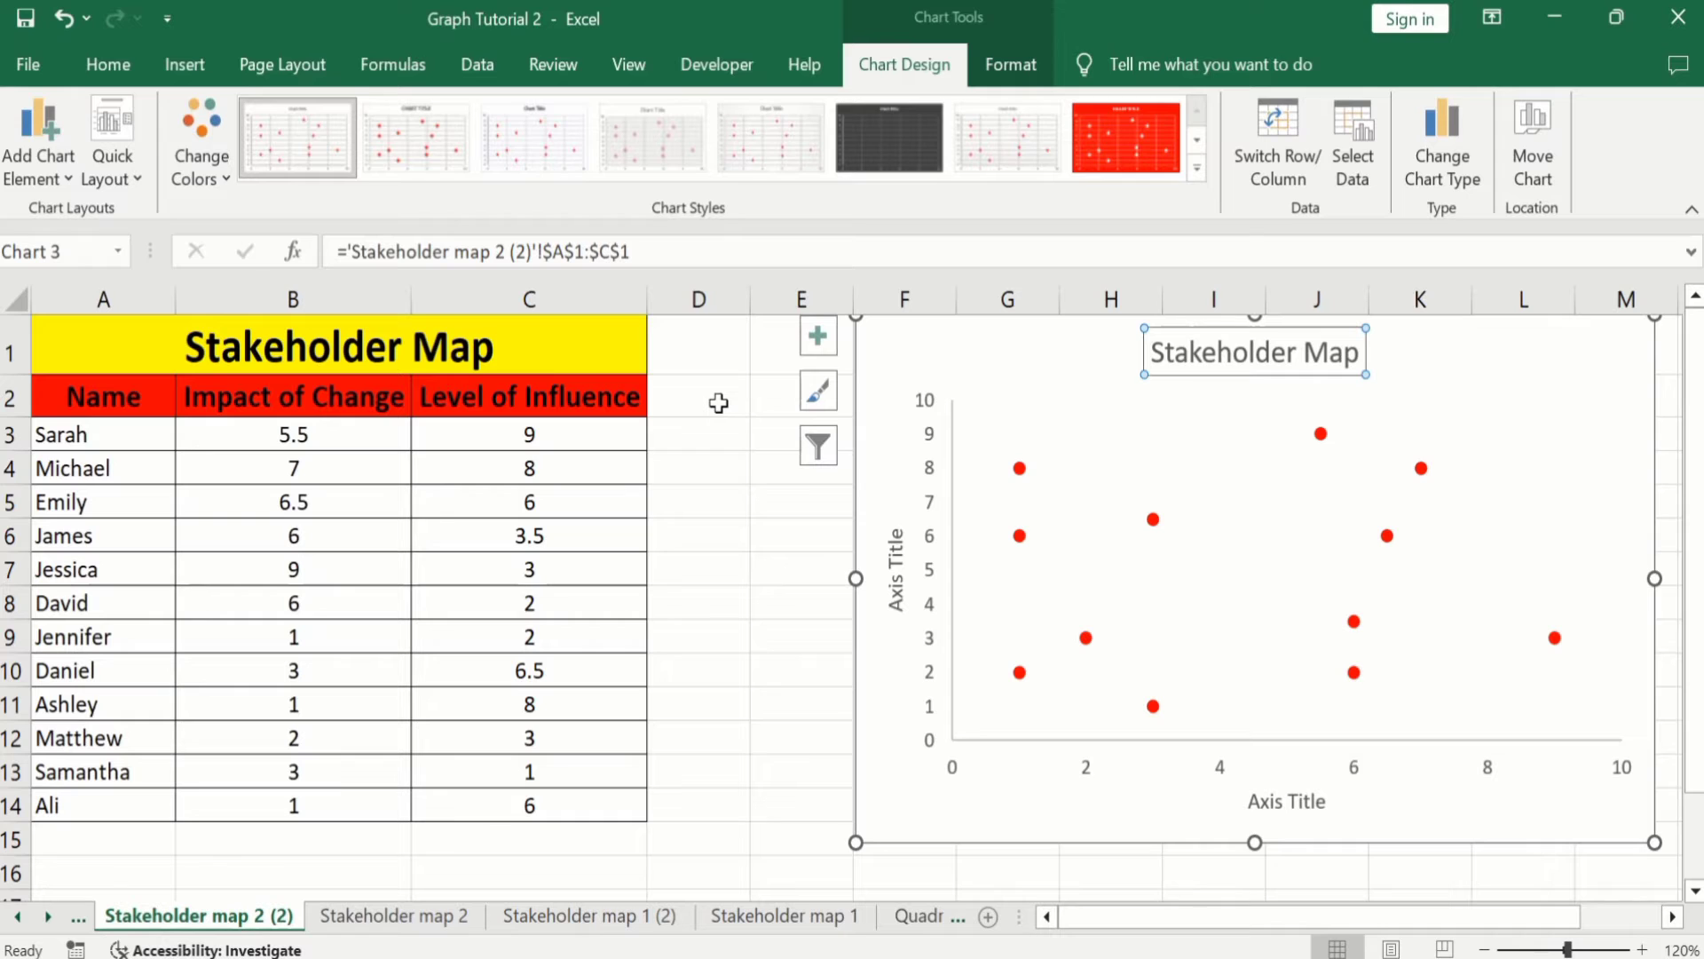
Step: Format the chart title as bold, black, 16-point text
{"action": "left_click", "coordinate": [129, 70]}
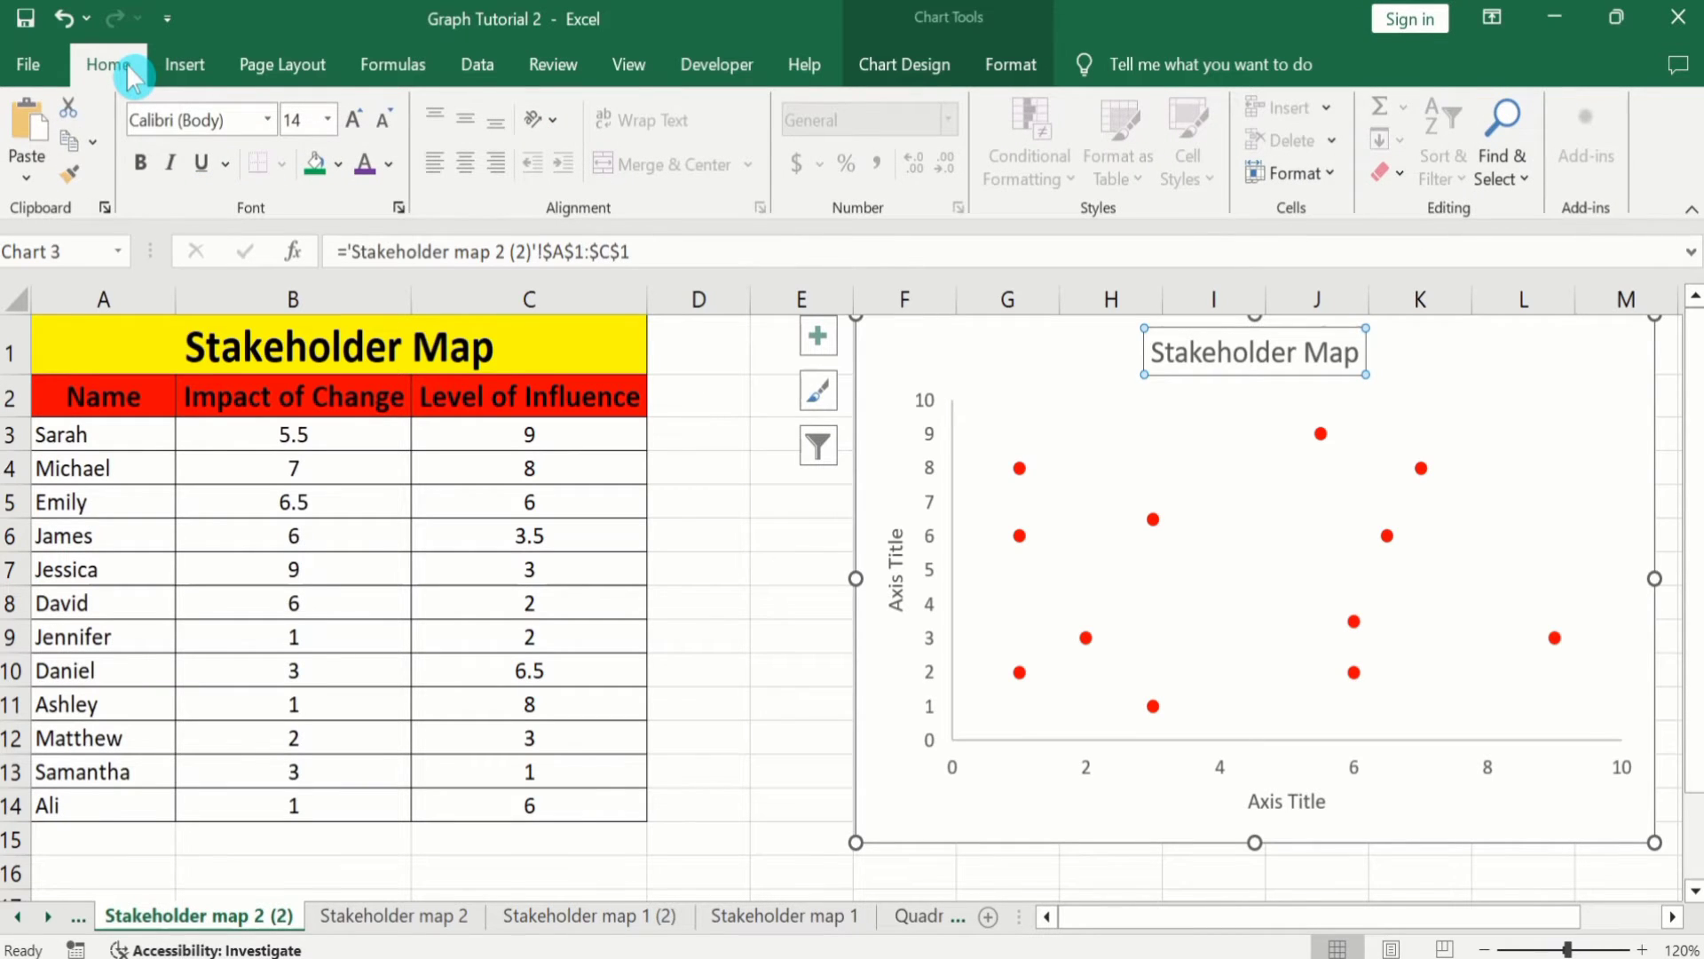
{"action": "left_click", "coordinate": [142, 164]}
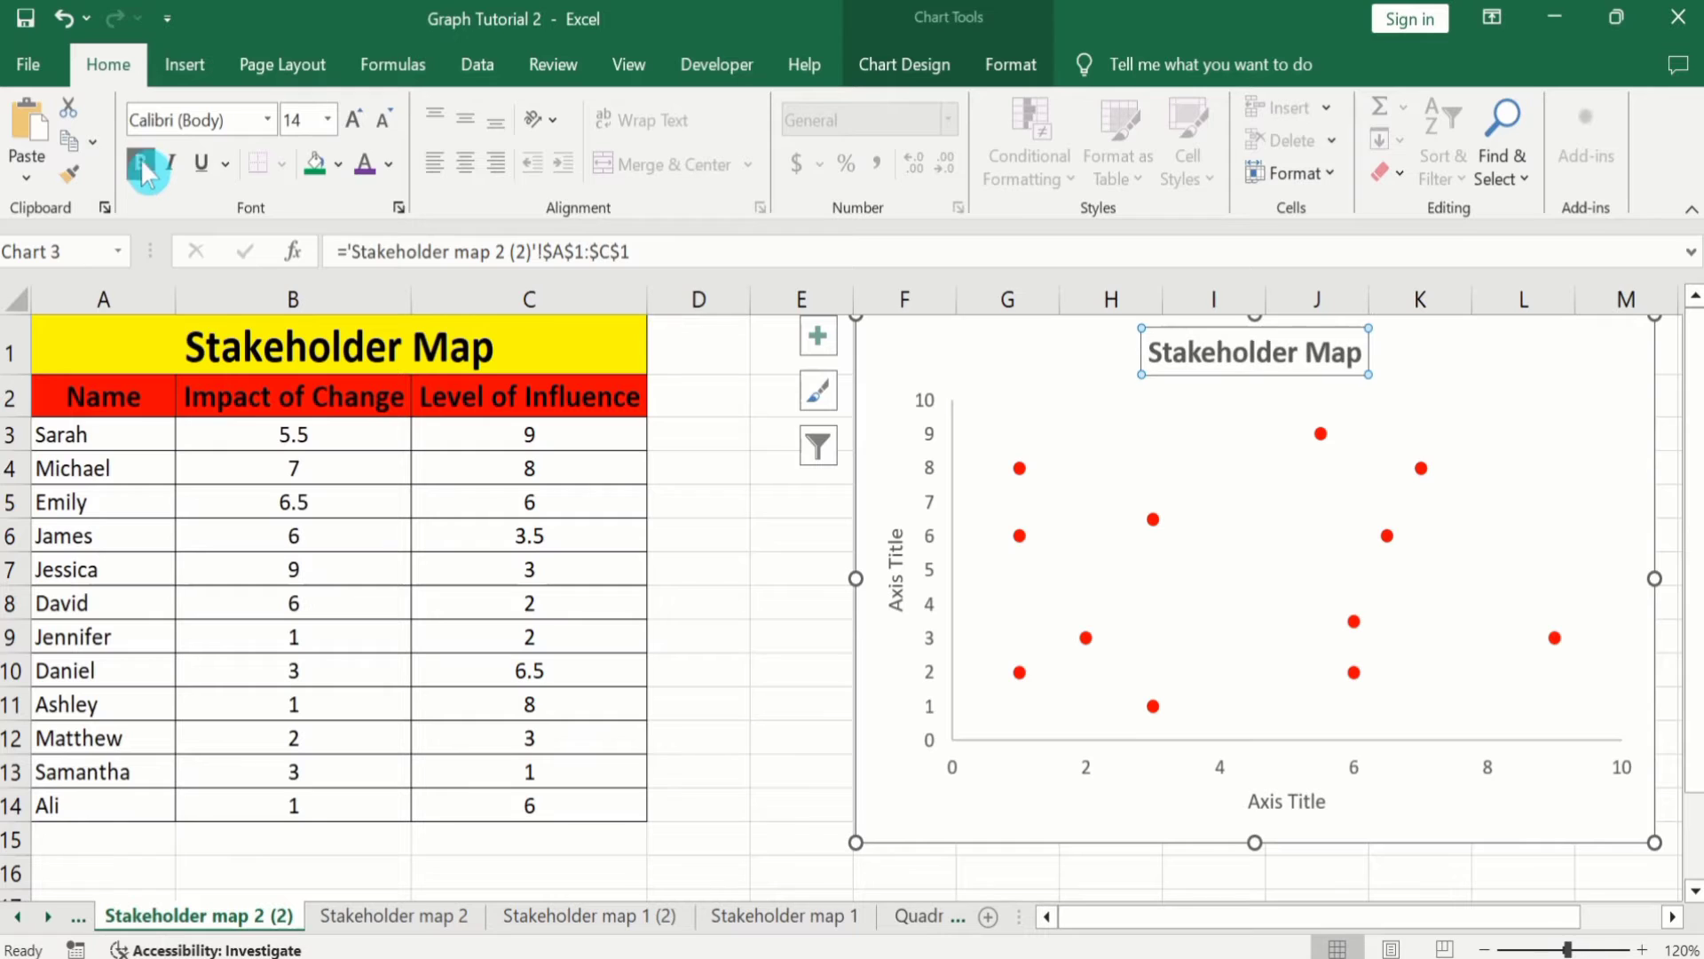
{"action": "left_click", "coordinate": [388, 164]}
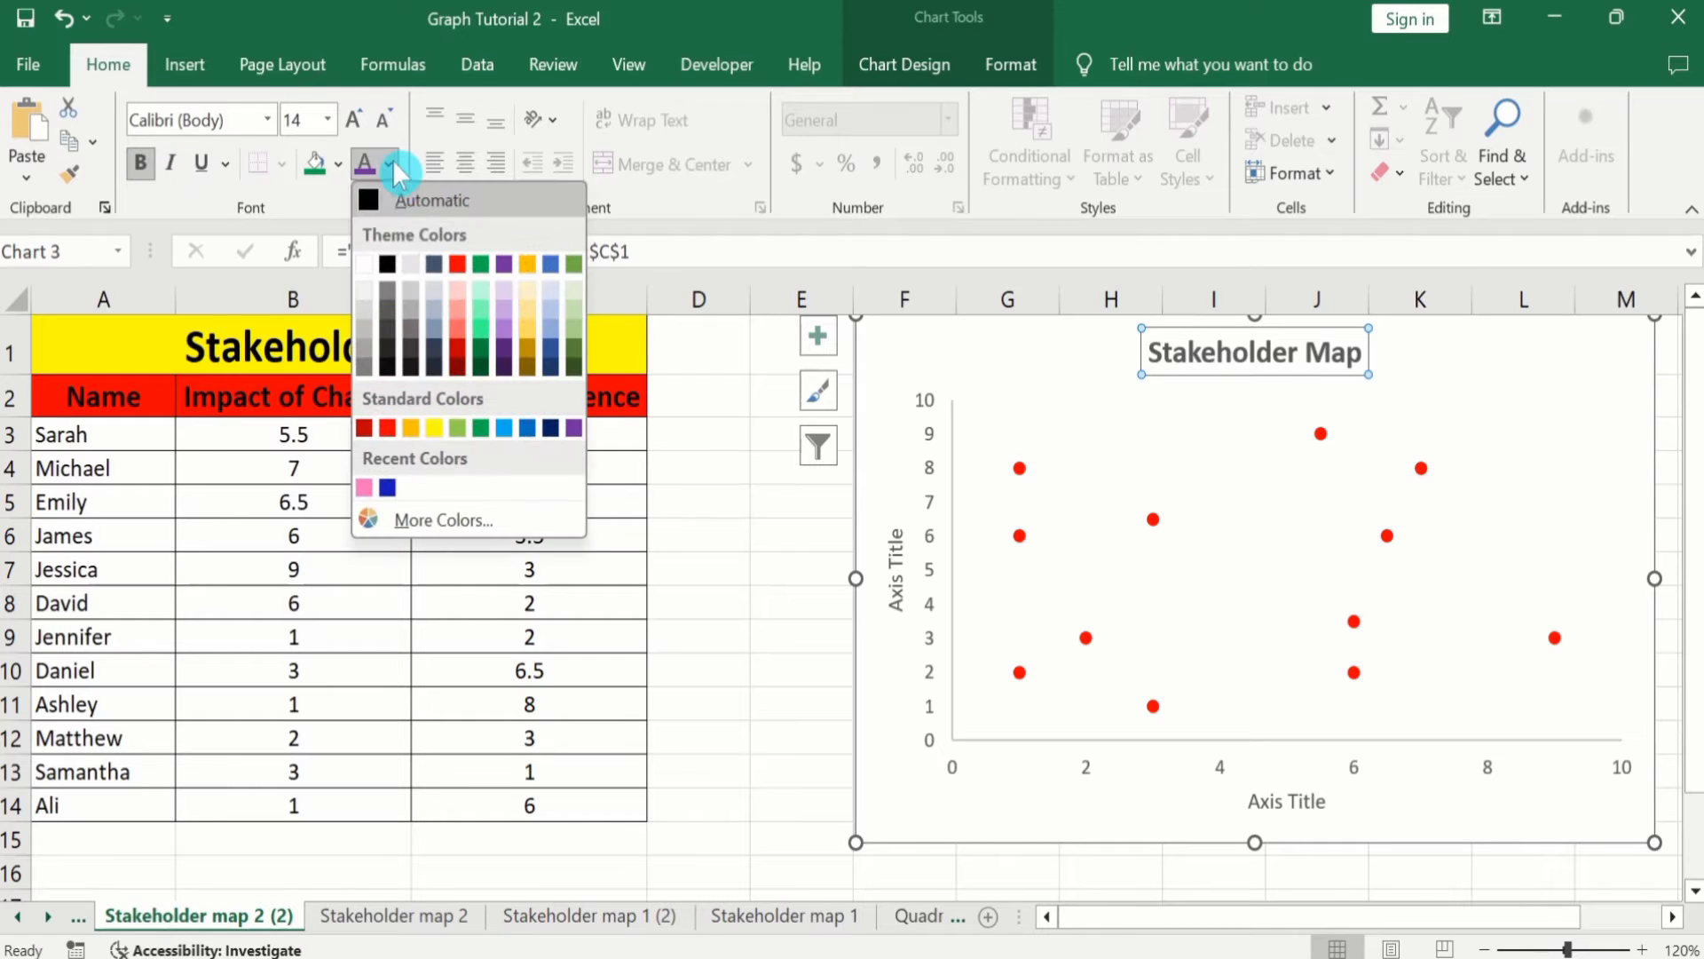
{"action": "left_click", "coordinate": [390, 262]}
{"action": "left_click", "coordinate": [328, 121]}
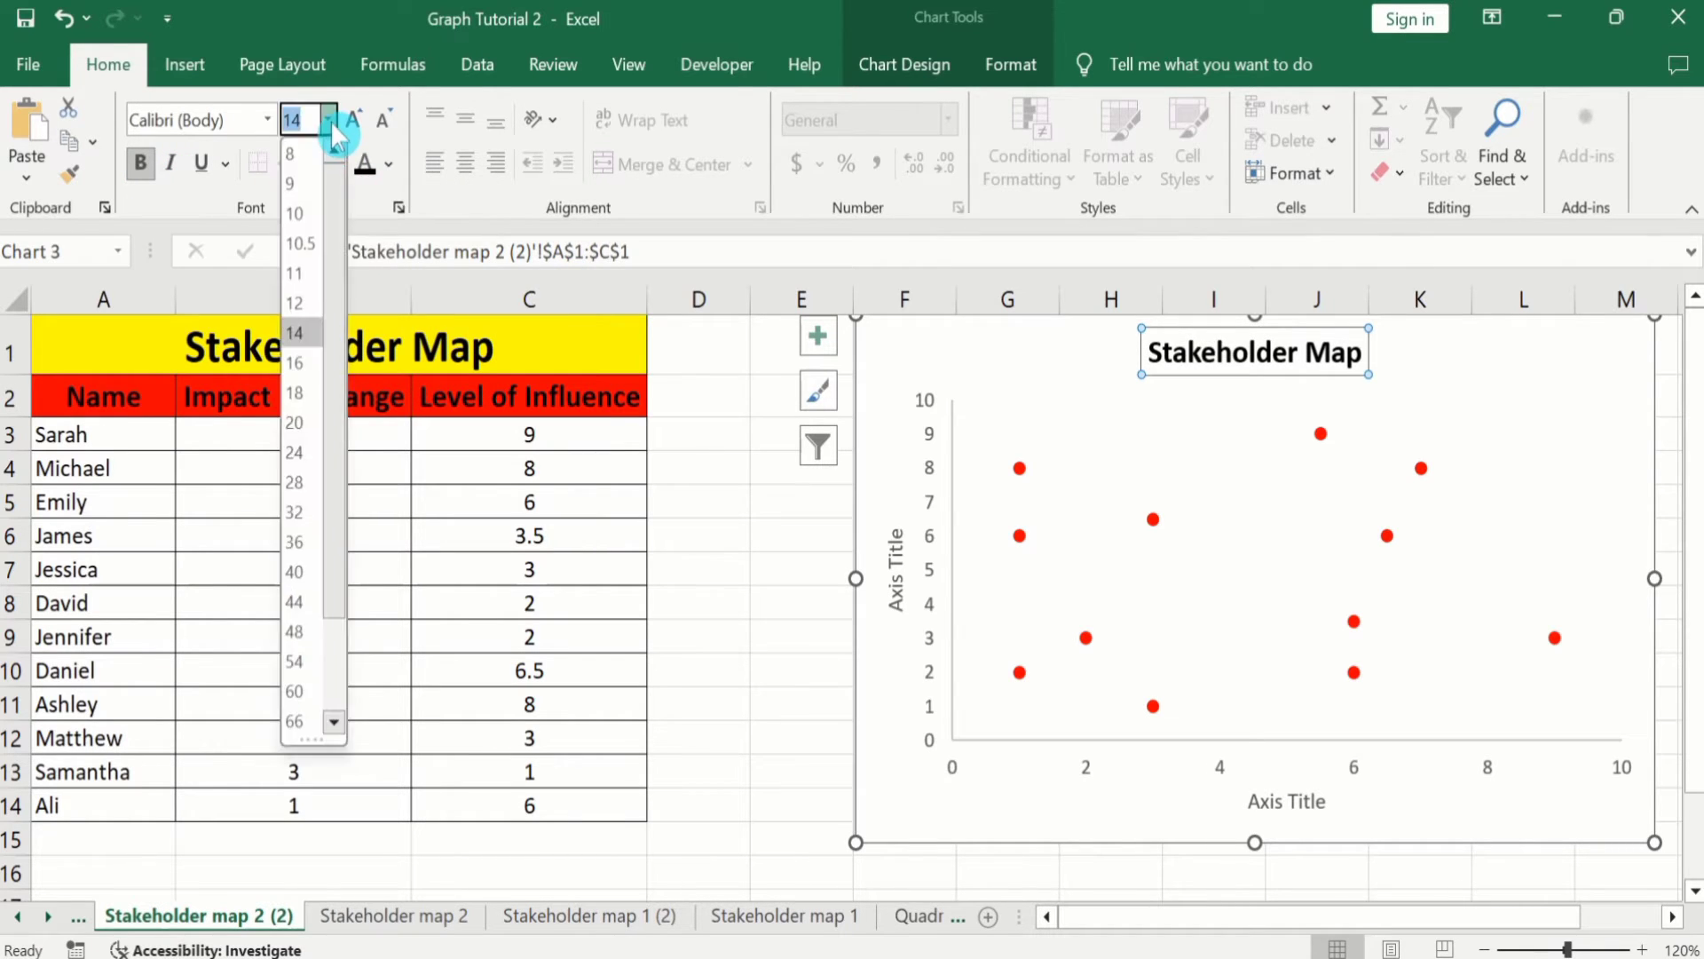
{"action": "left_click", "coordinate": [313, 364]}
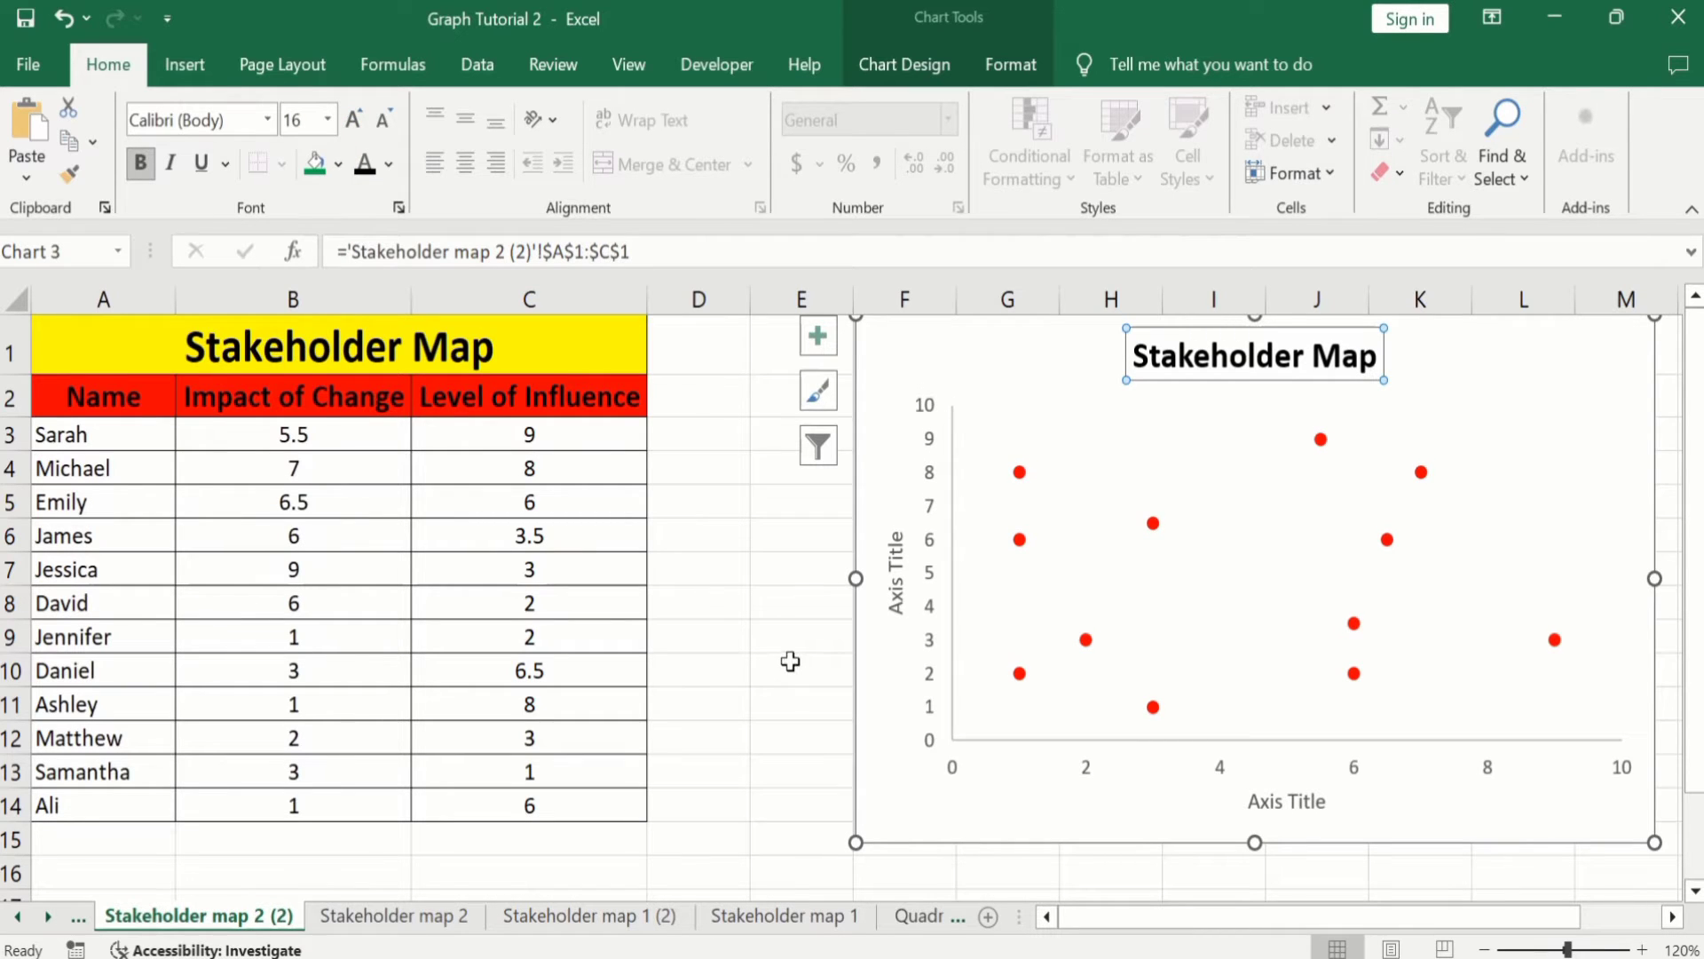
Step: Link the vertical axis title to the Level of Influence header in cell C2
{"action": "left_click", "coordinate": [899, 568]}
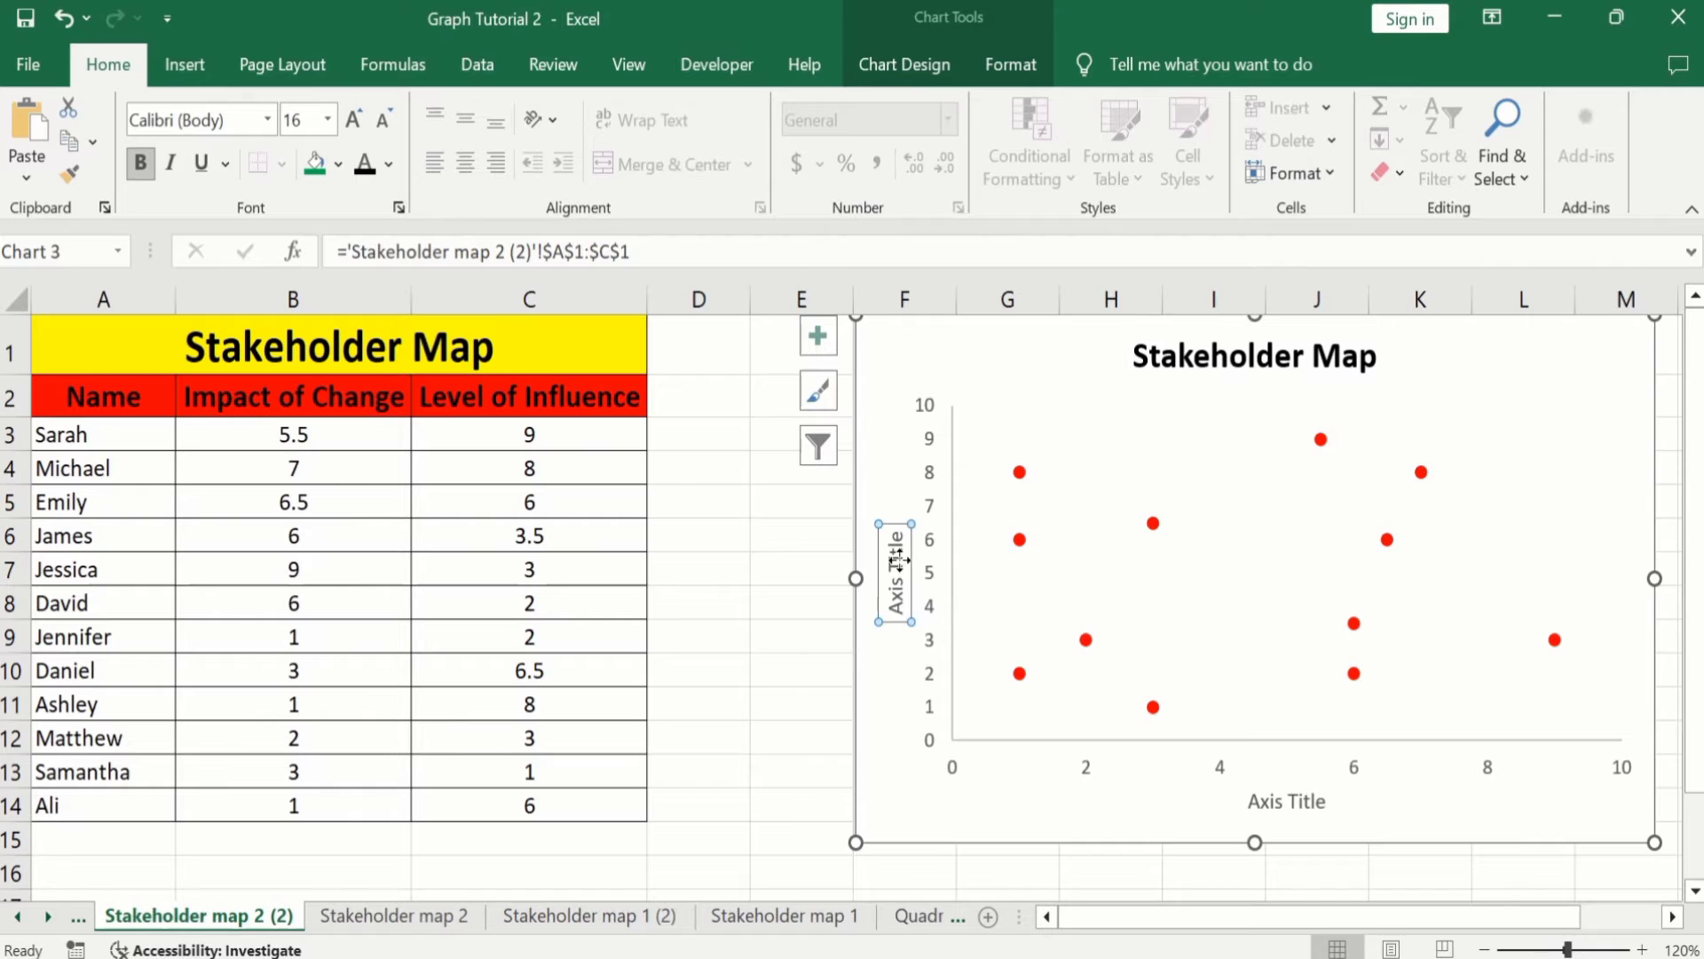
{"action": "left_click", "coordinate": [468, 237]}
{"action": "type", "text": "="}
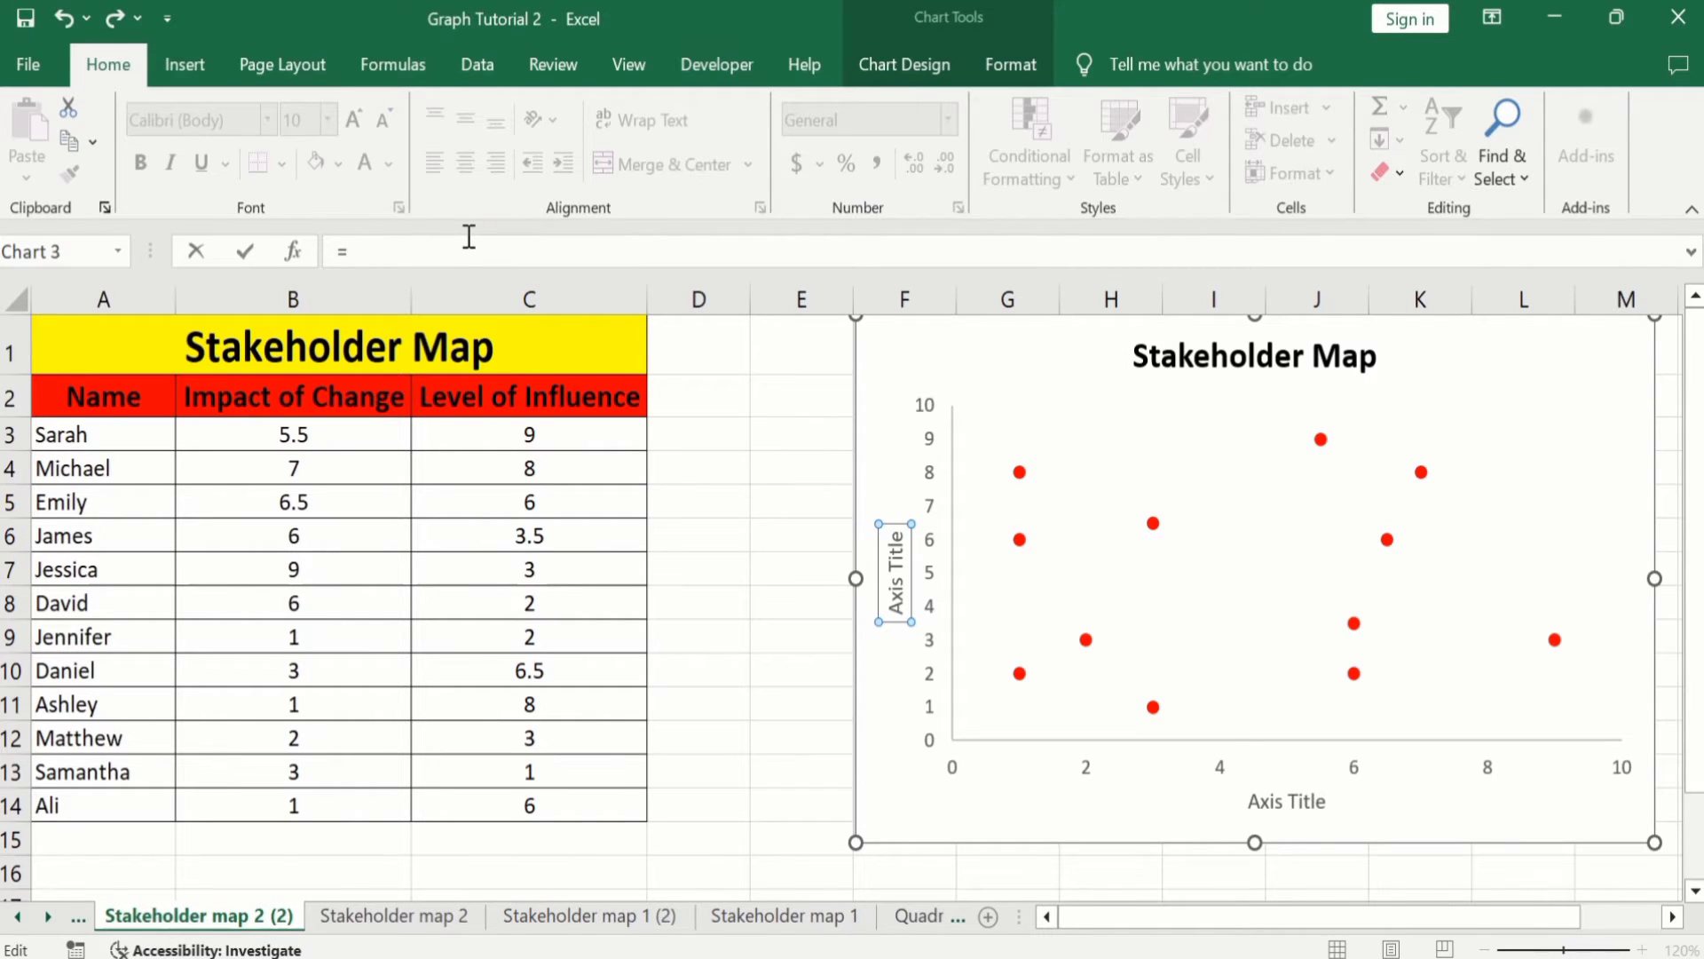
{"action": "left_click", "coordinate": [515, 395]}
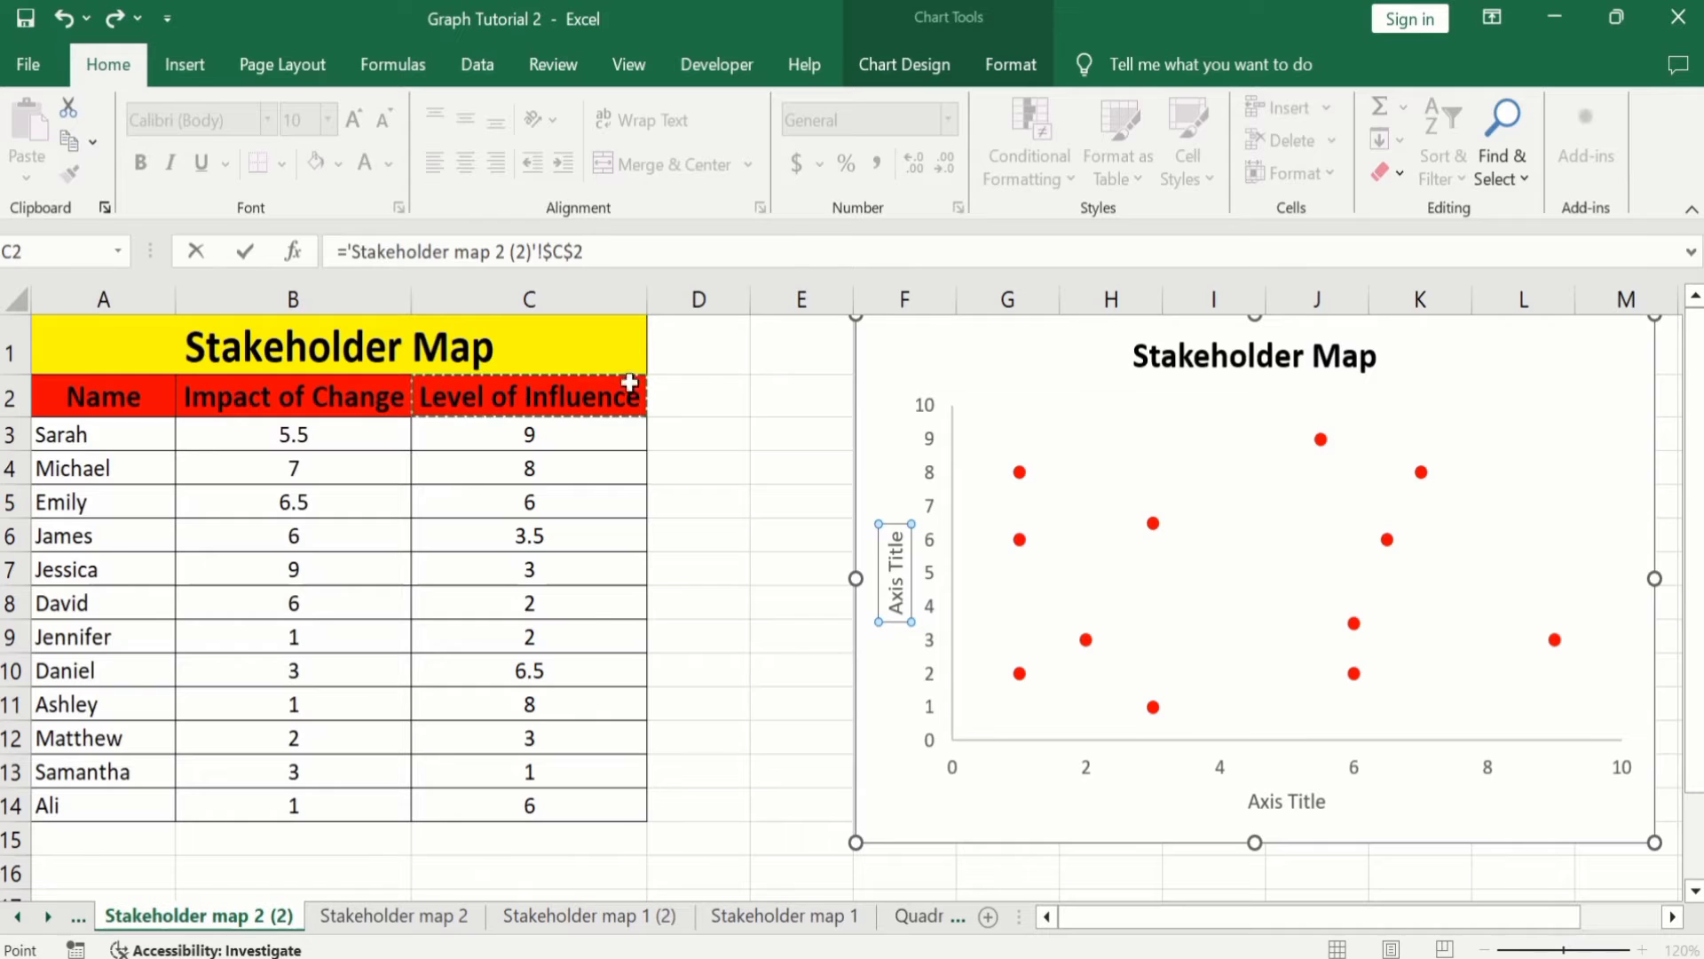
{"action": "key", "text": "Return"}
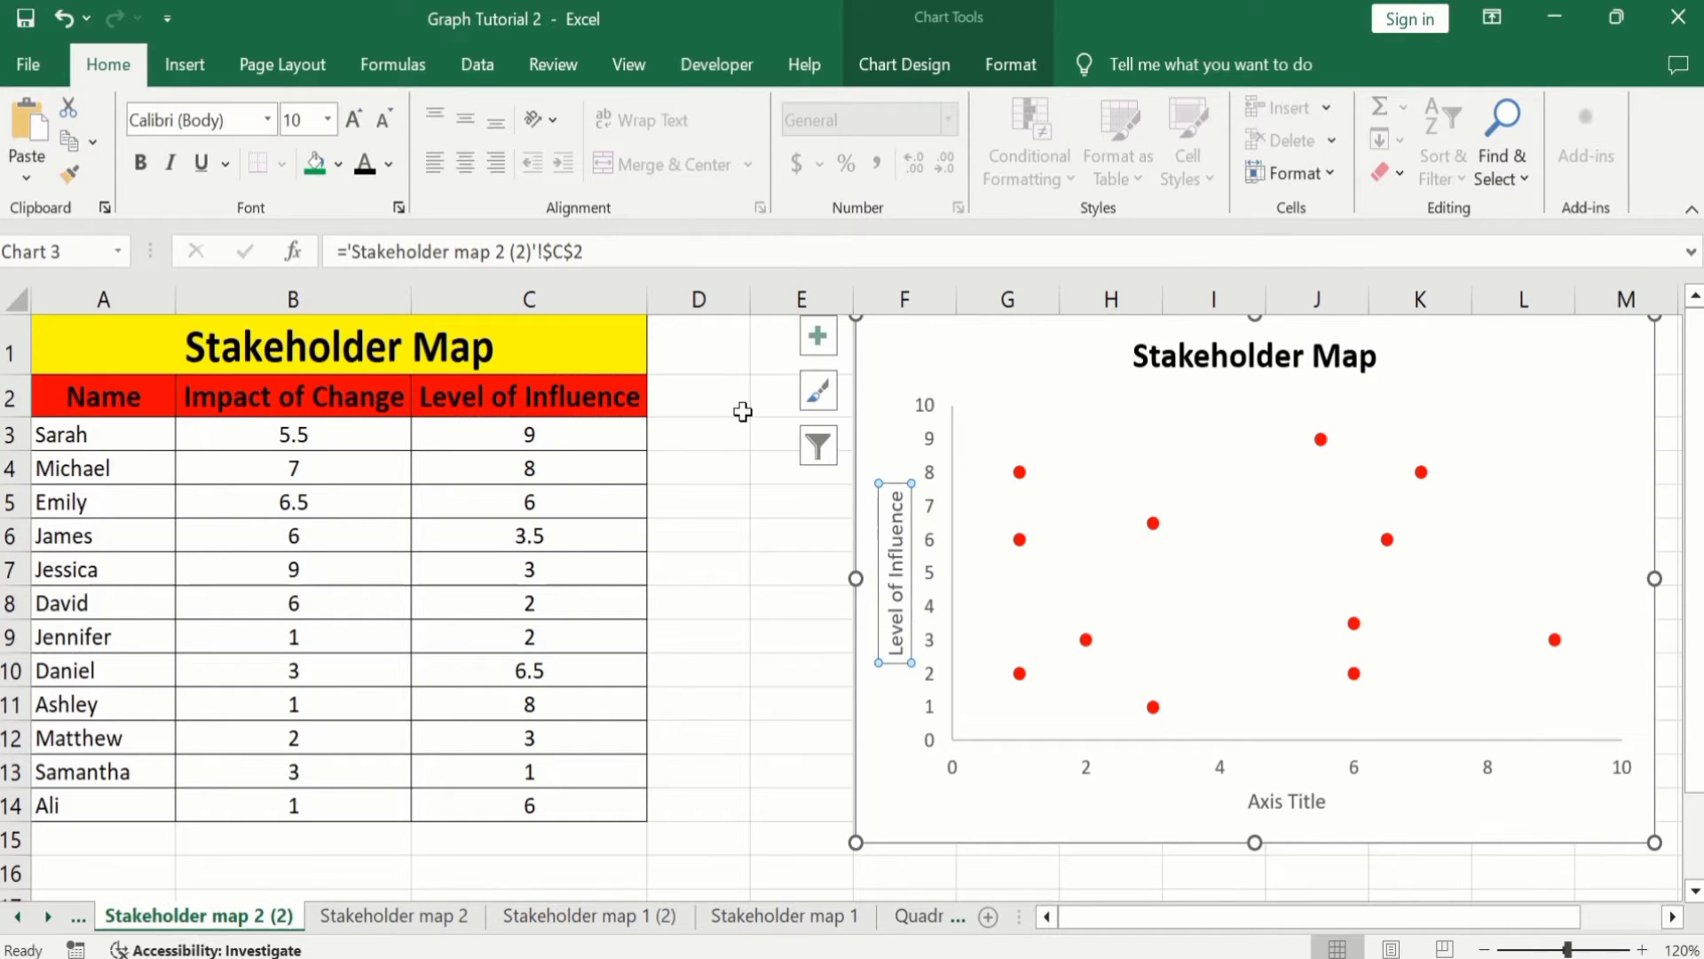
Step: Replace the horizontal axis title's placeholder text with Impact of Change
{"action": "left_click", "coordinate": [1269, 797]}
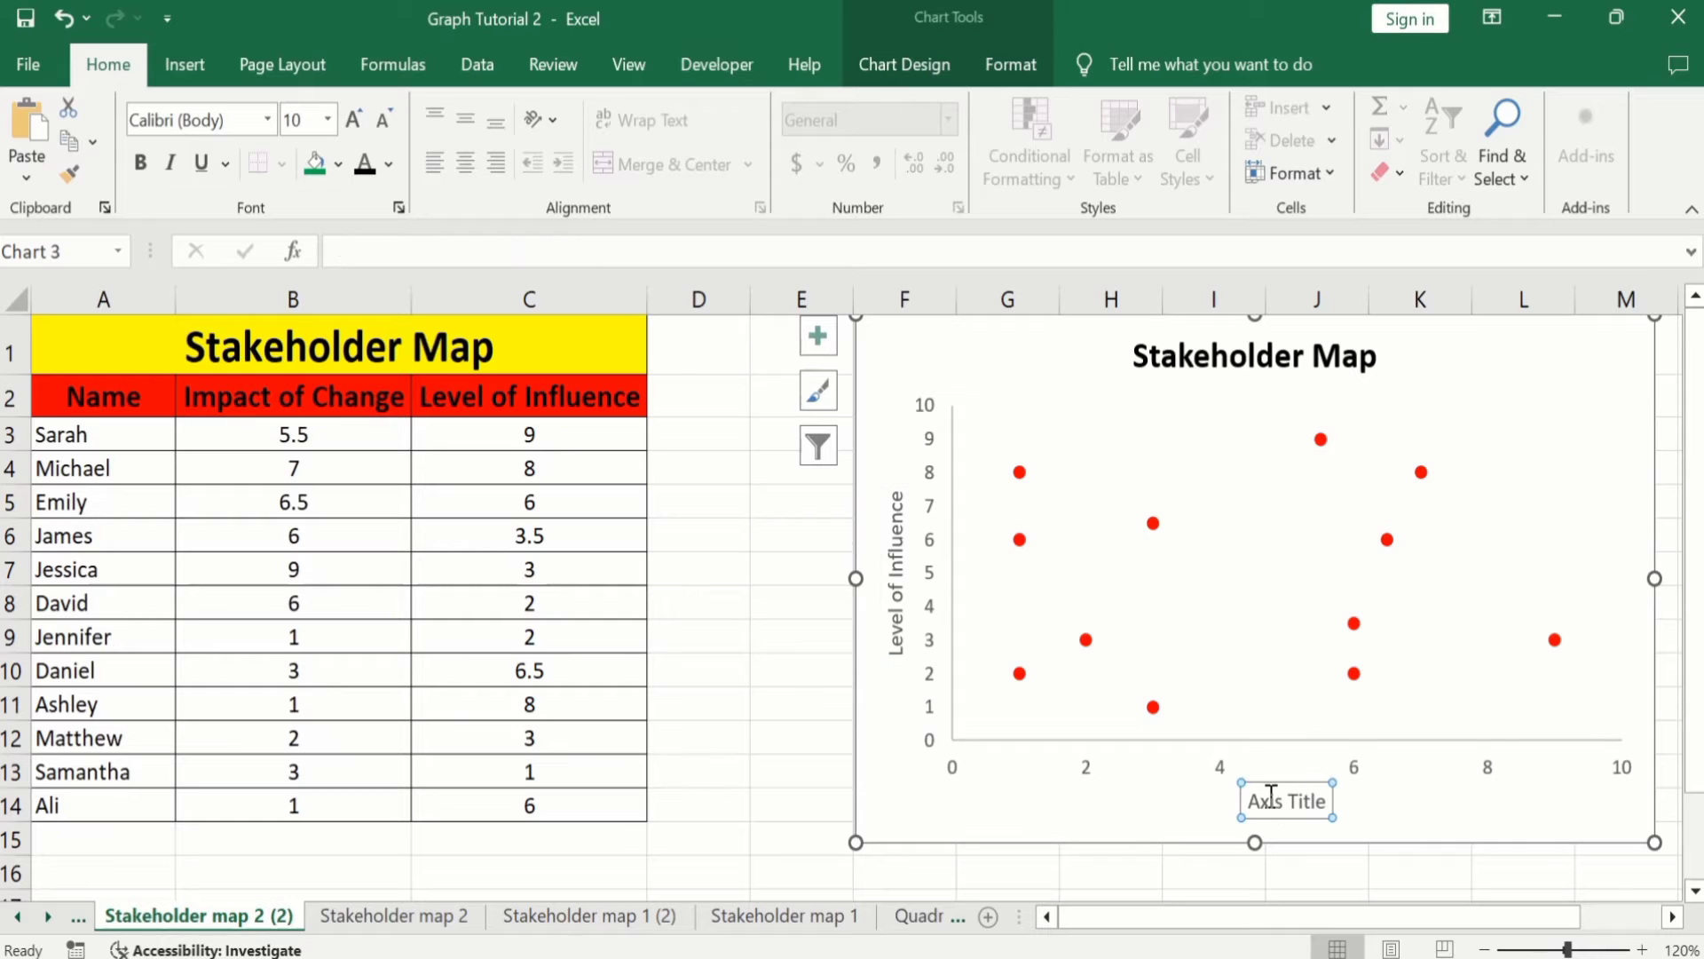
{"action": "left_click", "coordinate": [1326, 801]}
{"action": "key", "text": "BackSpace"}
{"action": "key", "text": "BackSpace"}
{"action": "key", "text": "BackSpace"}
{"action": "key", "text": "BackSpace"}
{"action": "key", "text": "BackSpace"}
{"action": "key", "text": "BackSpace"}
{"action": "key", "text": "BackSpace"}
{"action": "key", "text": "BackSpace"}
{"action": "key", "text": "BackSpace"}
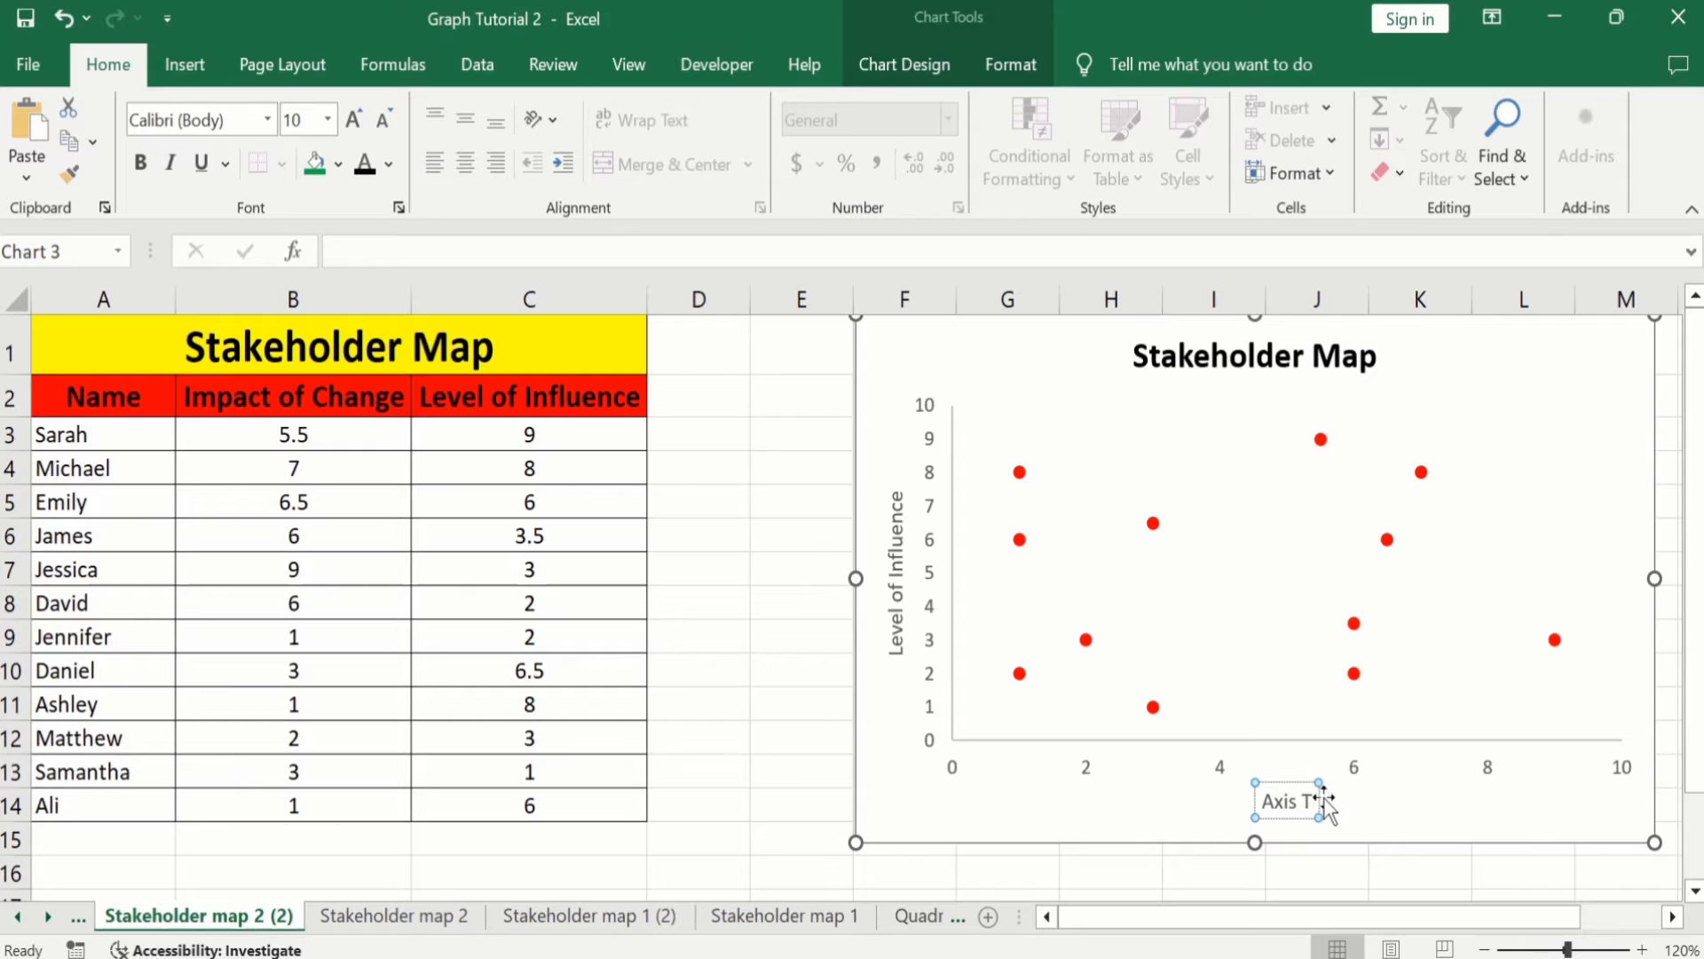
{"action": "key", "text": "BackSpace"}
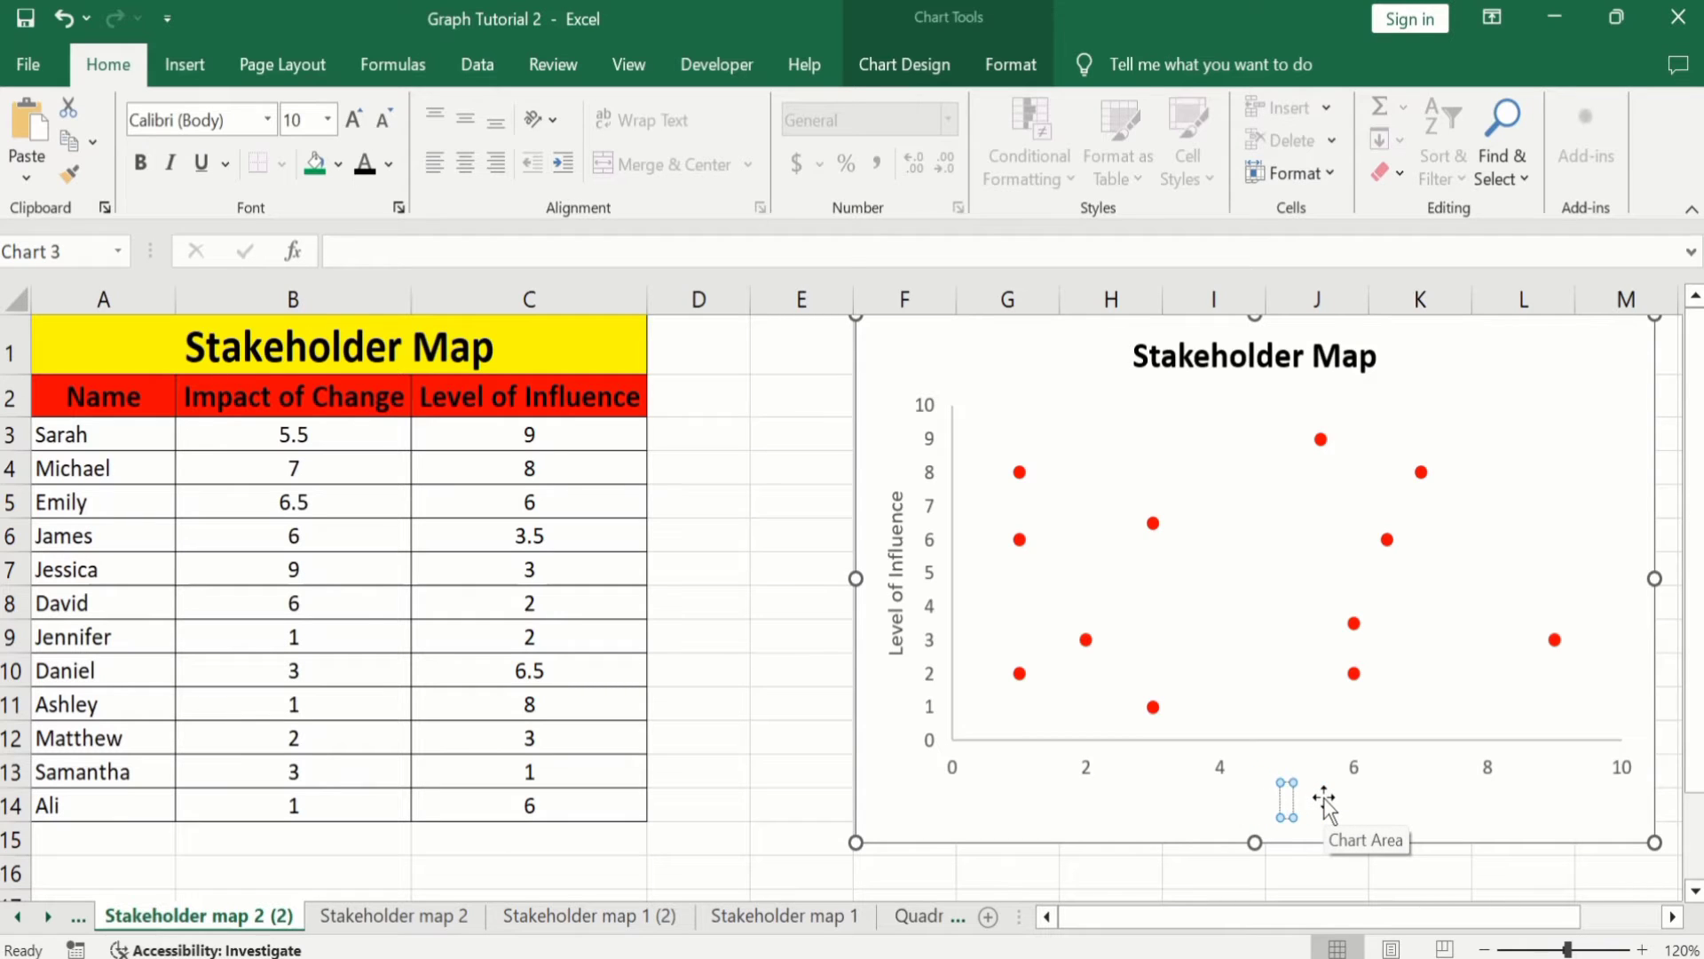
{"action": "type", "text": "Impact"}
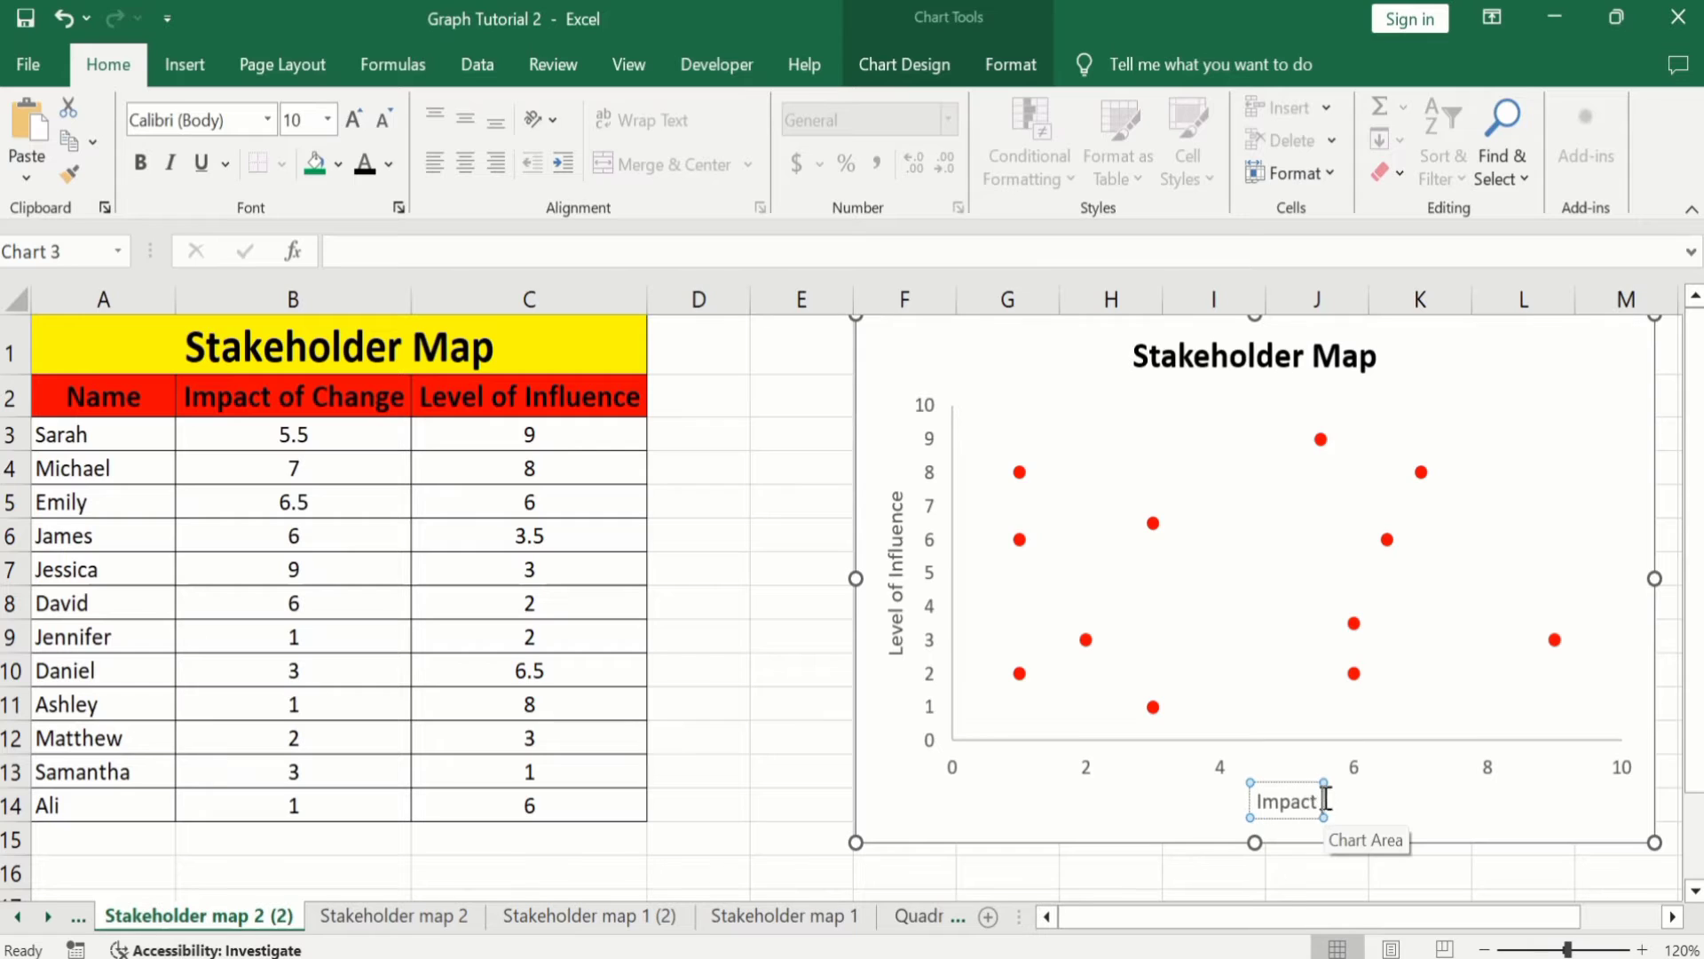
{"action": "type", "text": " of Ch"}
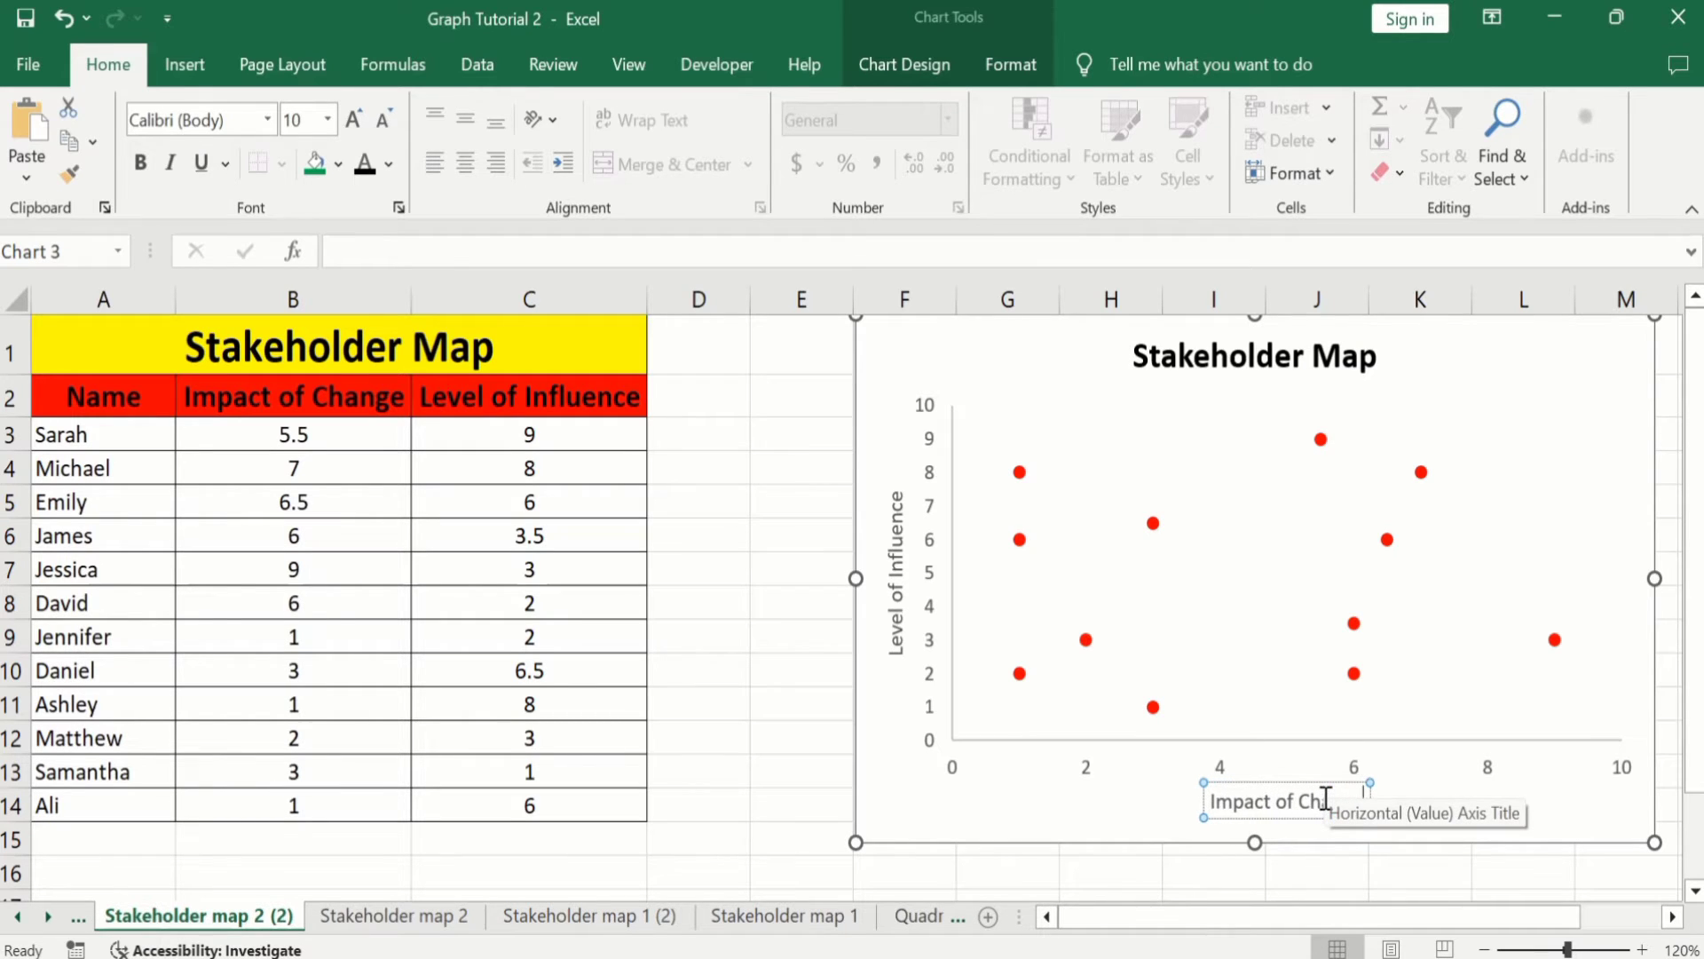
{"action": "type", "text": "ange"}
{"action": "left_click", "coordinate": [761, 765]}
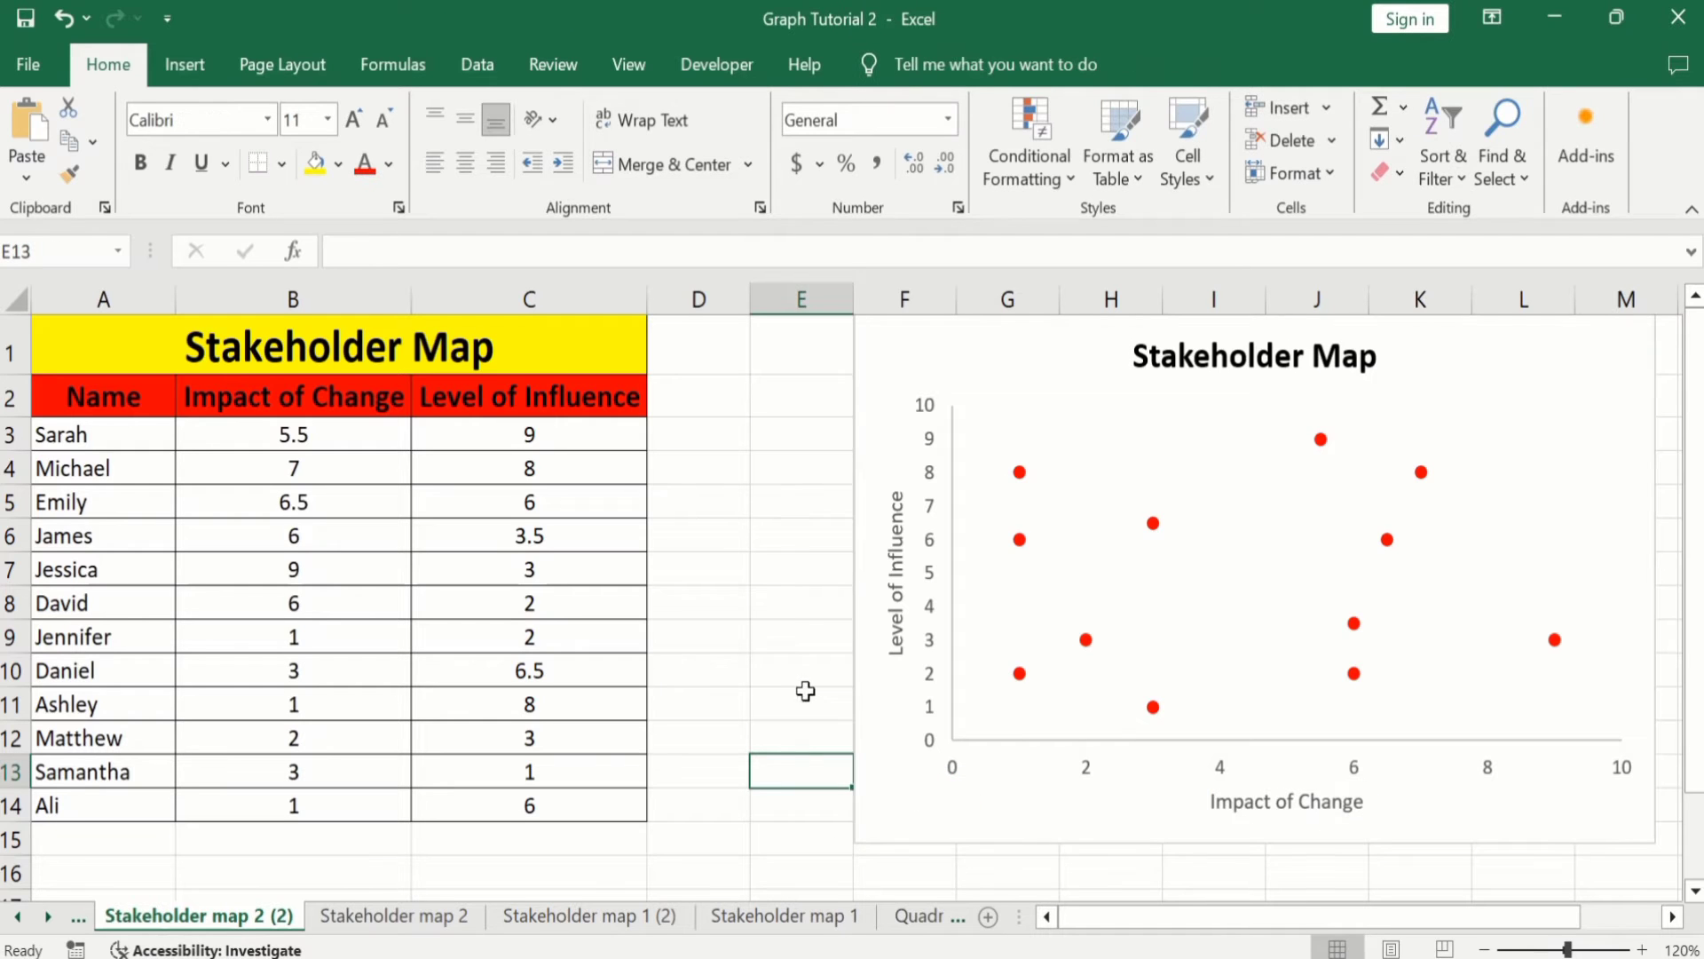
Step: Format the vertical axis title as bold, black, 12-point text and copy that formatting to the horizontal axis title
{"action": "left_click", "coordinate": [898, 546]}
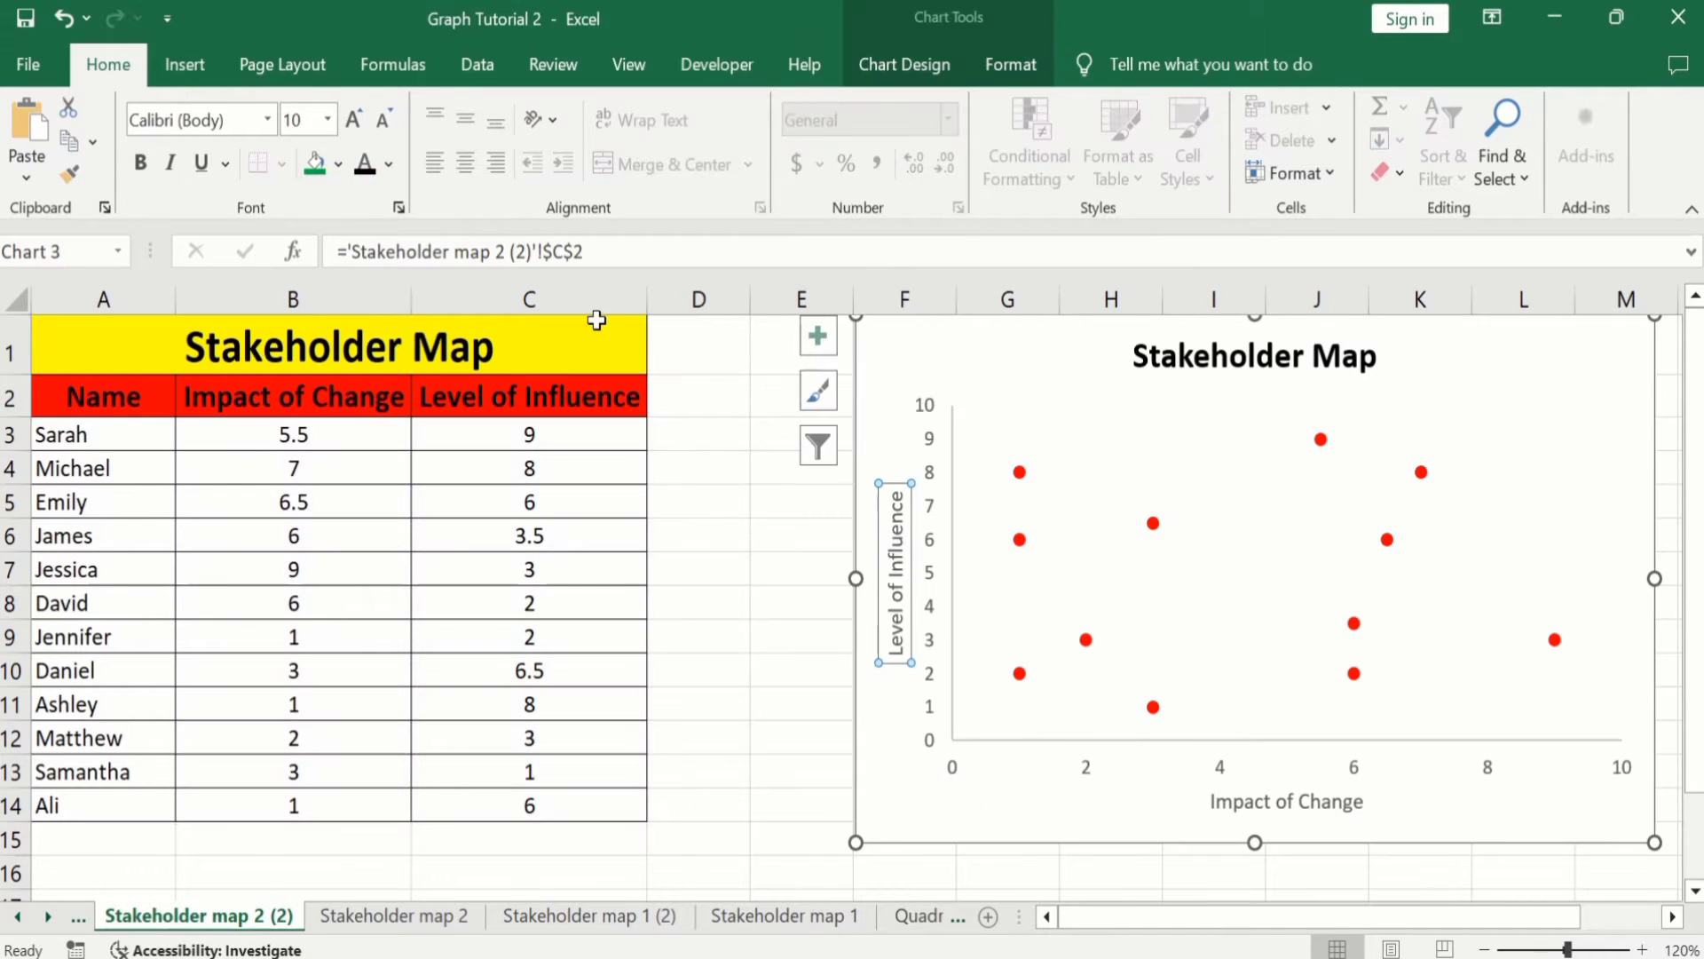
{"action": "left_click", "coordinate": [140, 164]}
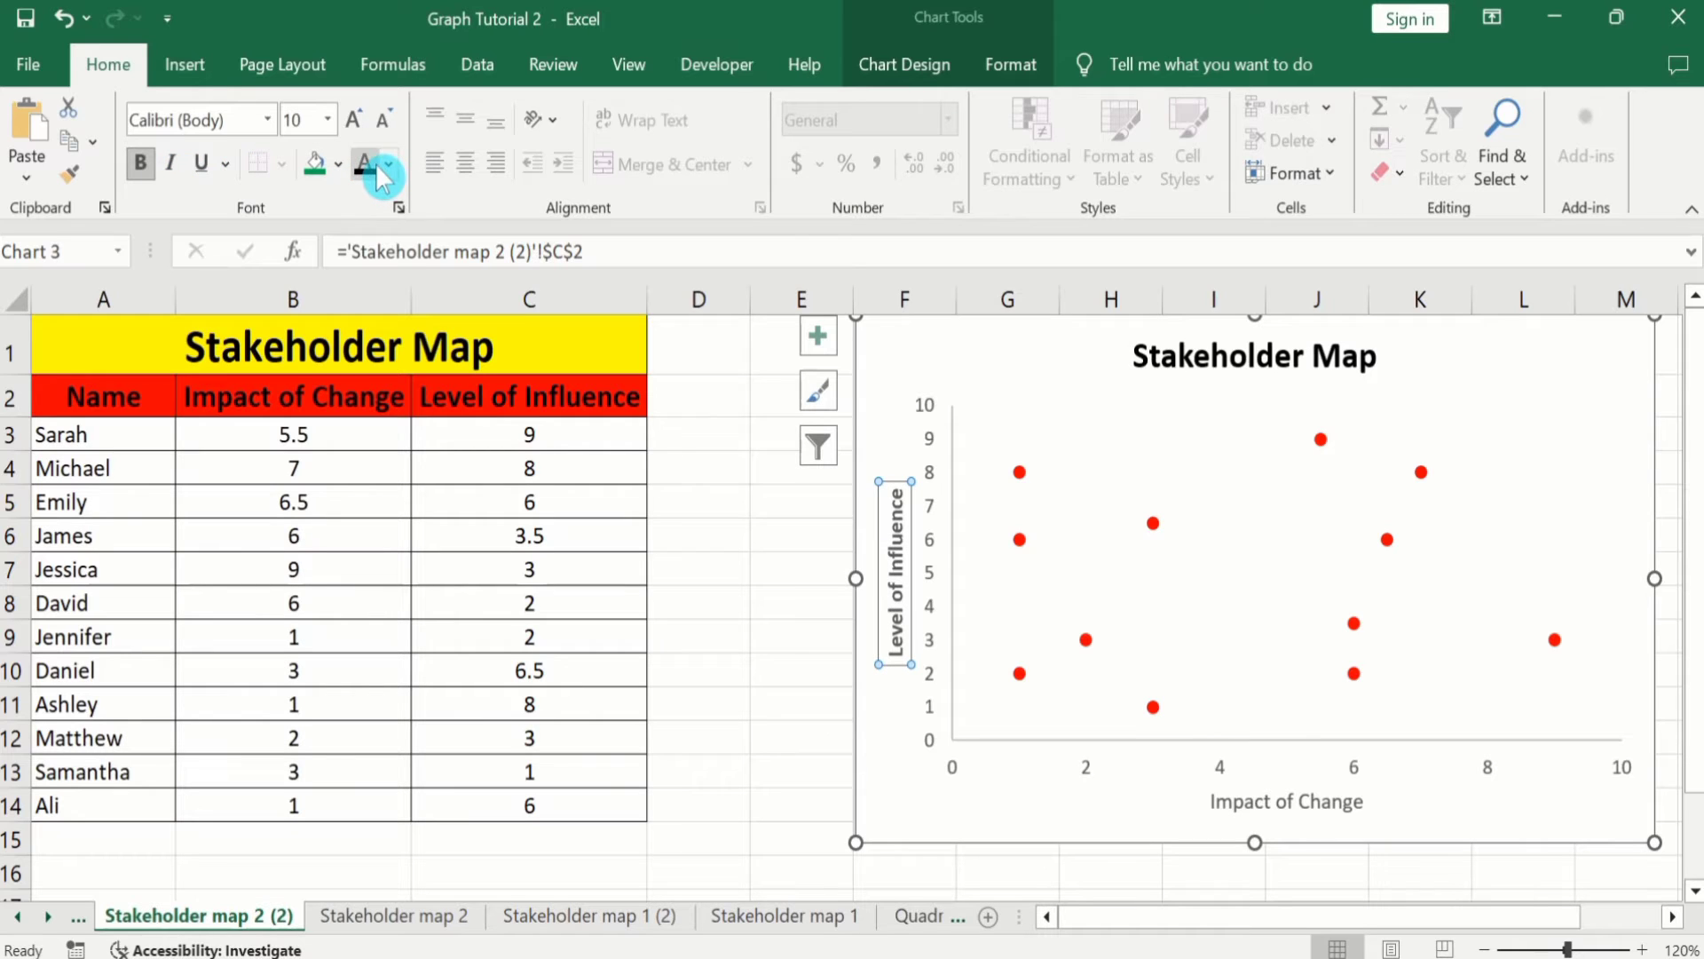
{"action": "left_click", "coordinate": [328, 119]}
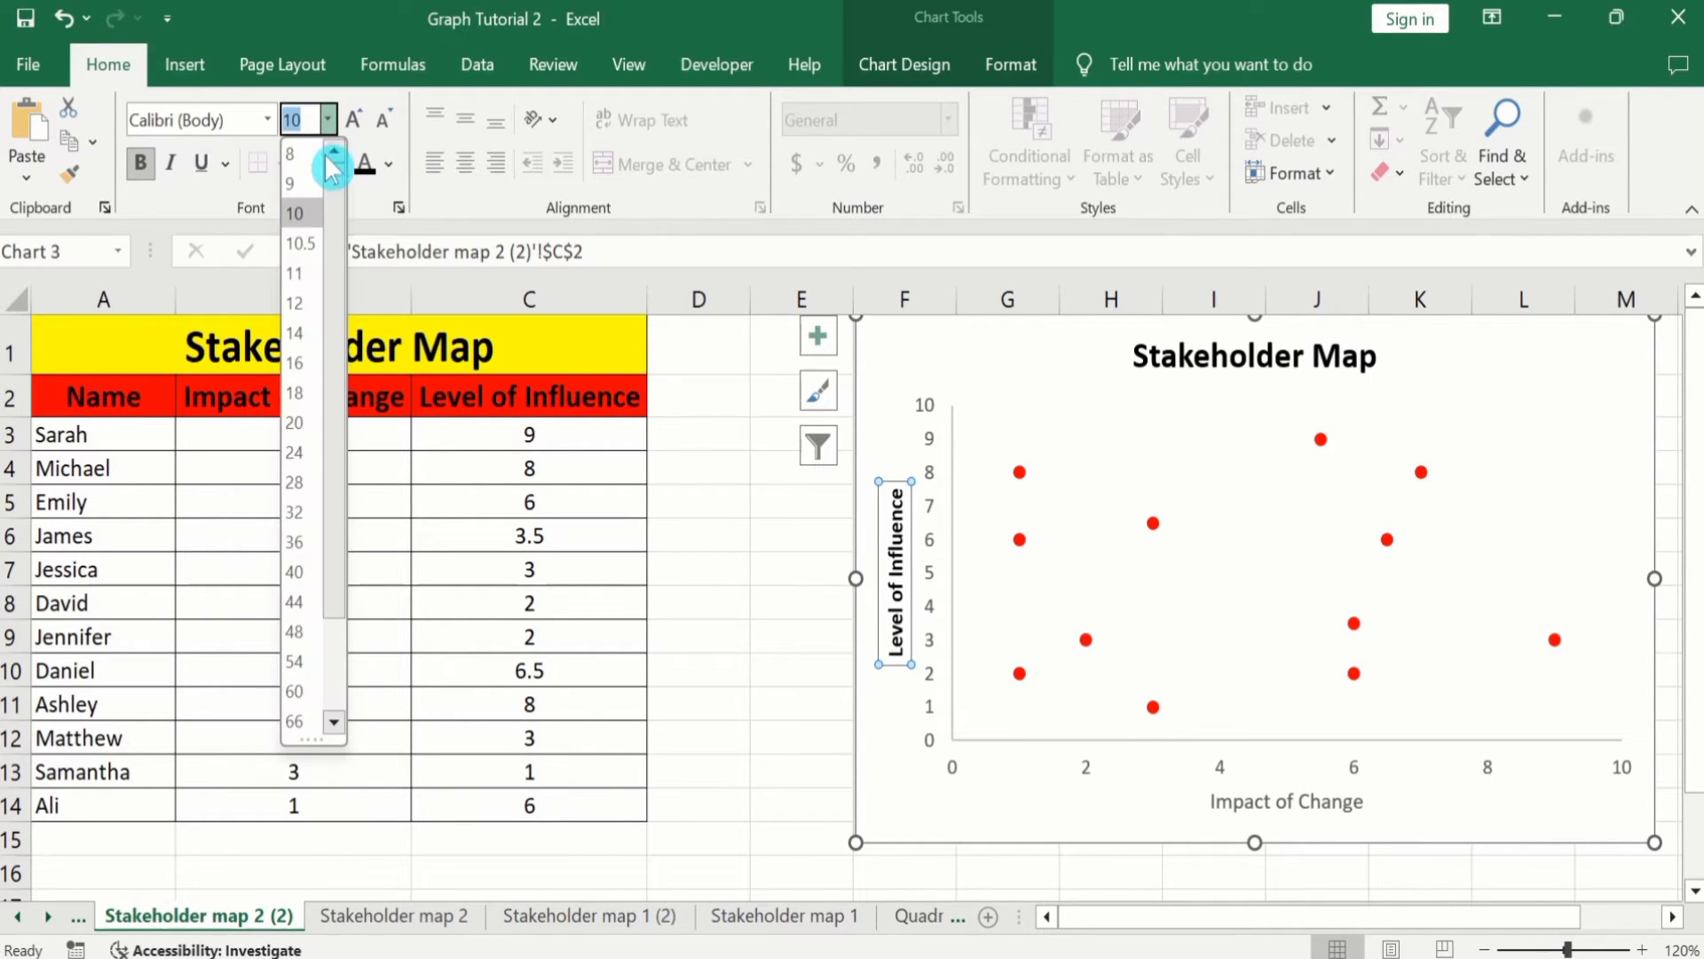
{"action": "left_click", "coordinate": [296, 302]}
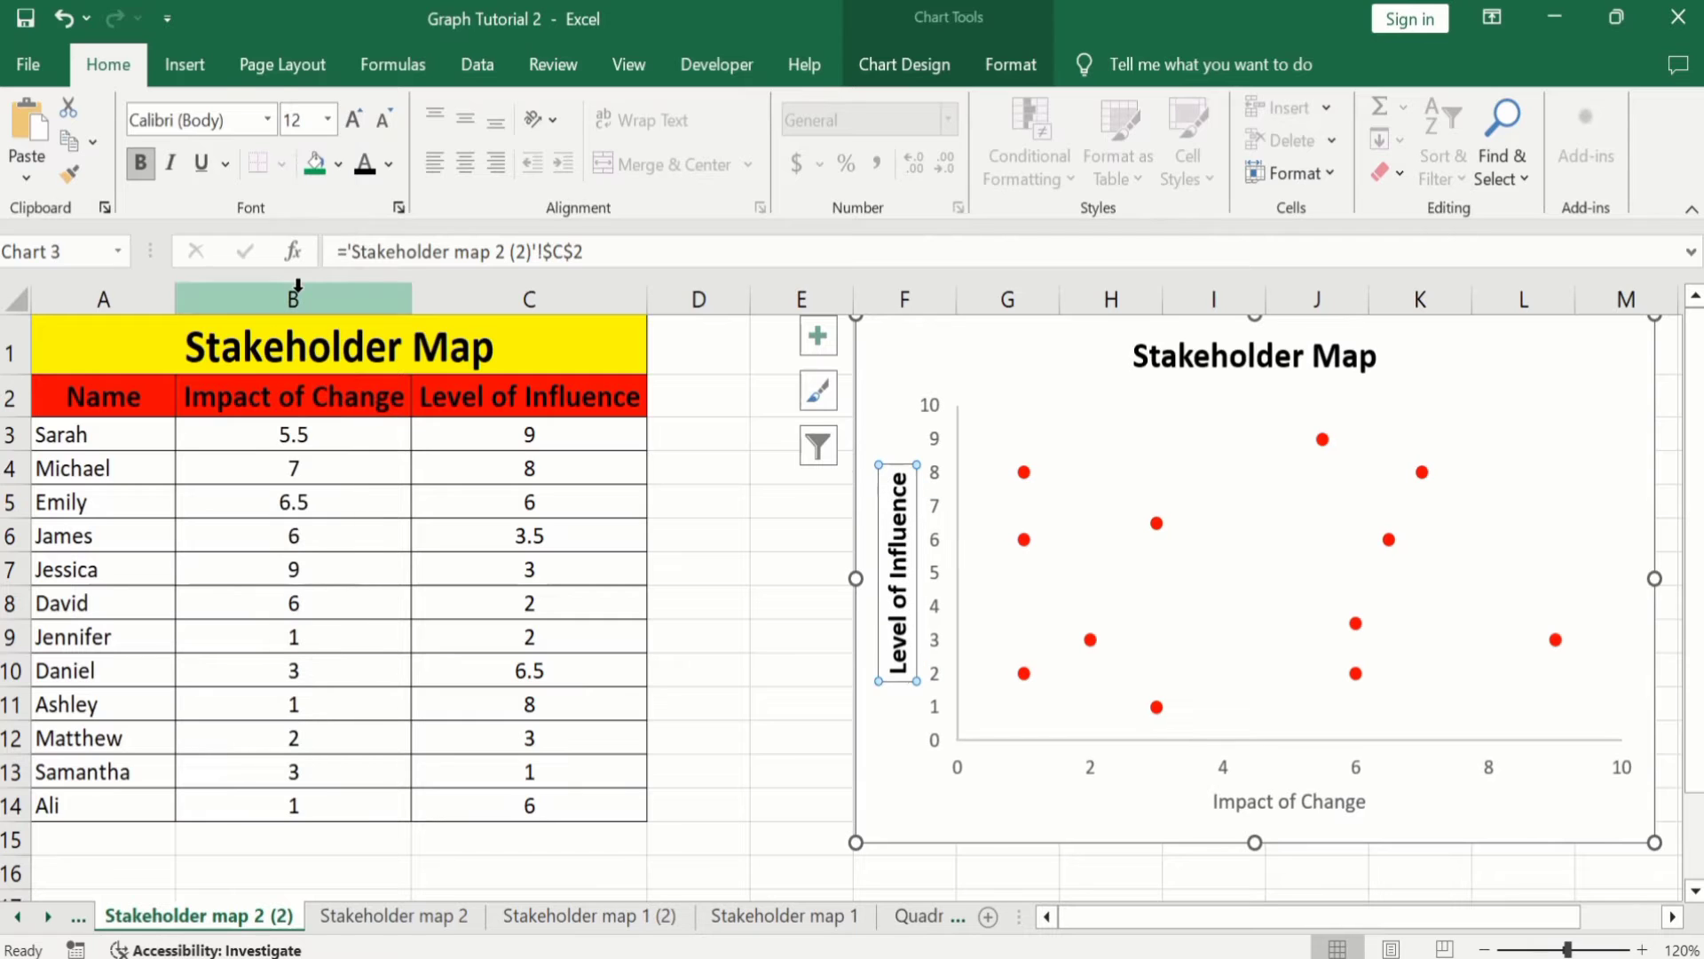
{"action": "left_click", "coordinate": [76, 177]}
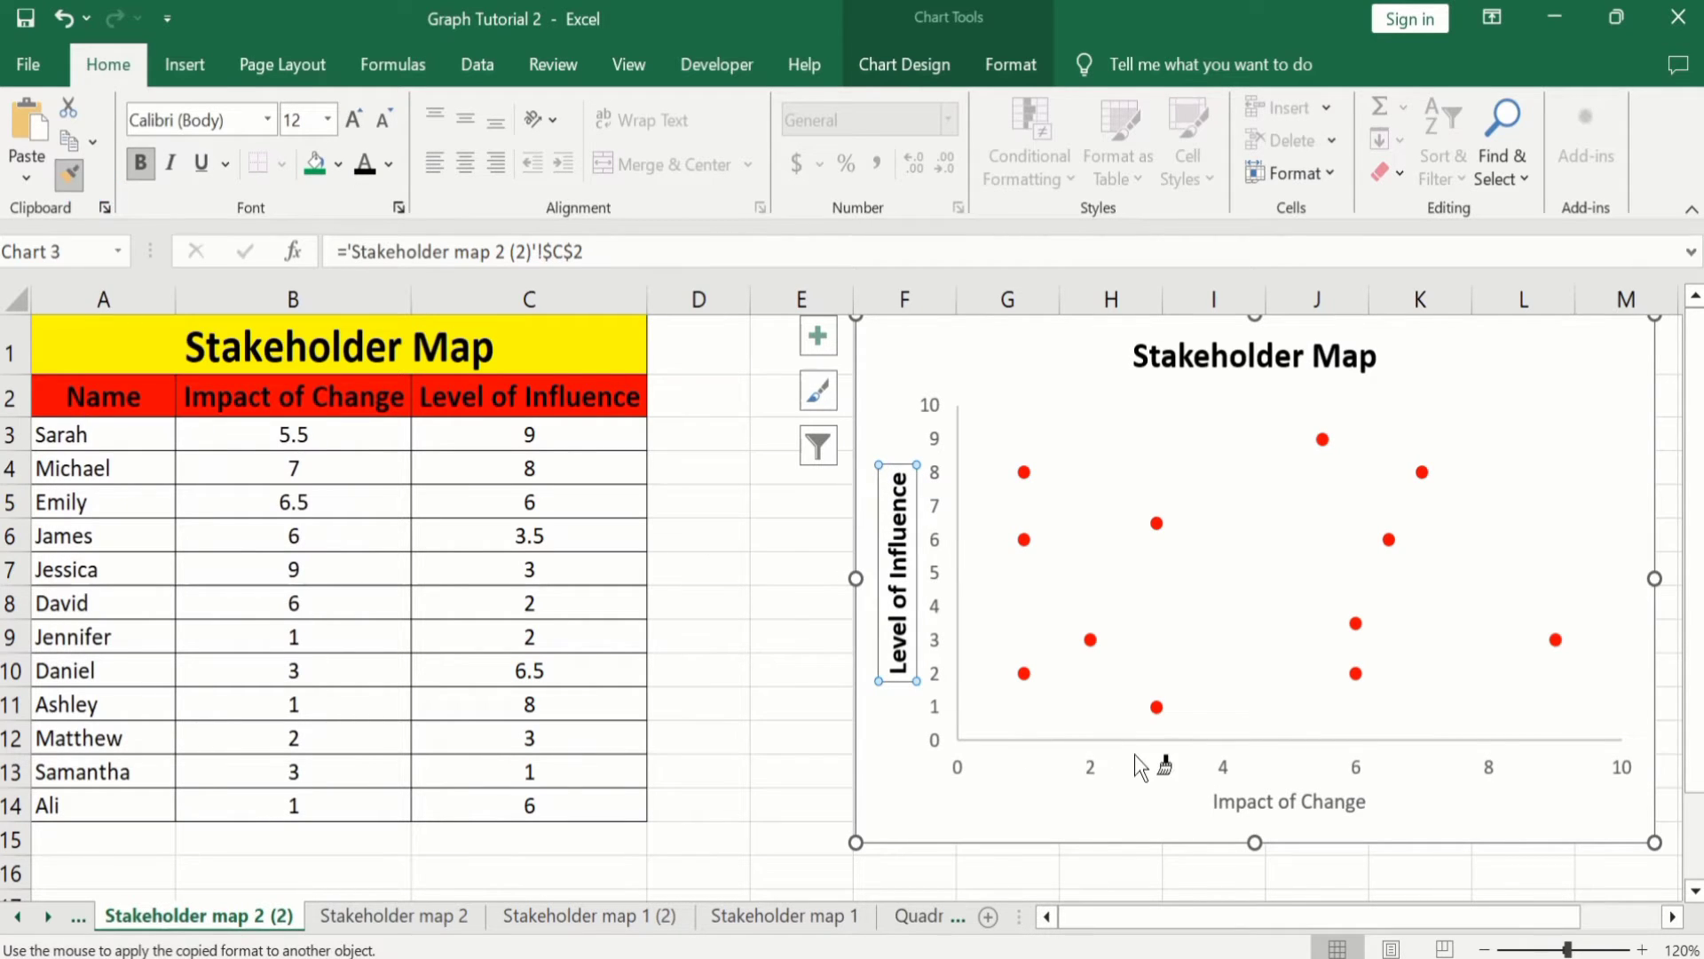
{"action": "left_click", "coordinate": [1247, 800]}
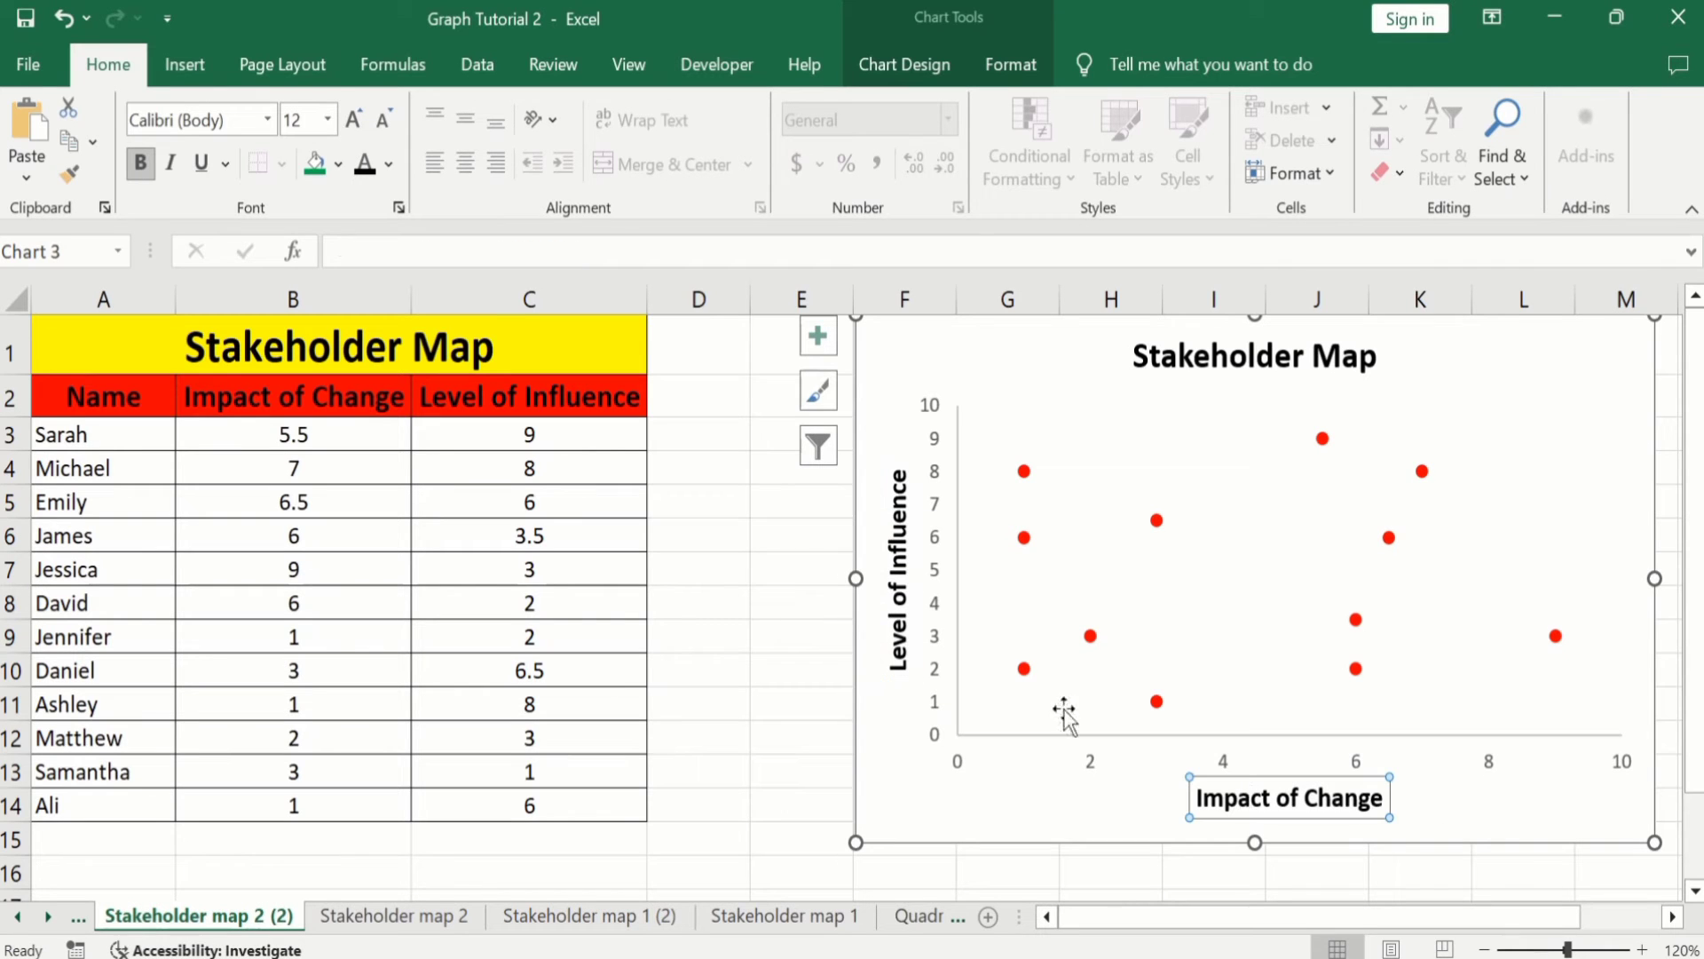
Step: Make the vertical axis numbers bold, black and 10-point, and copy that formatting to the horizontal axis numbers
{"action": "left_click", "coordinate": [941, 477]}
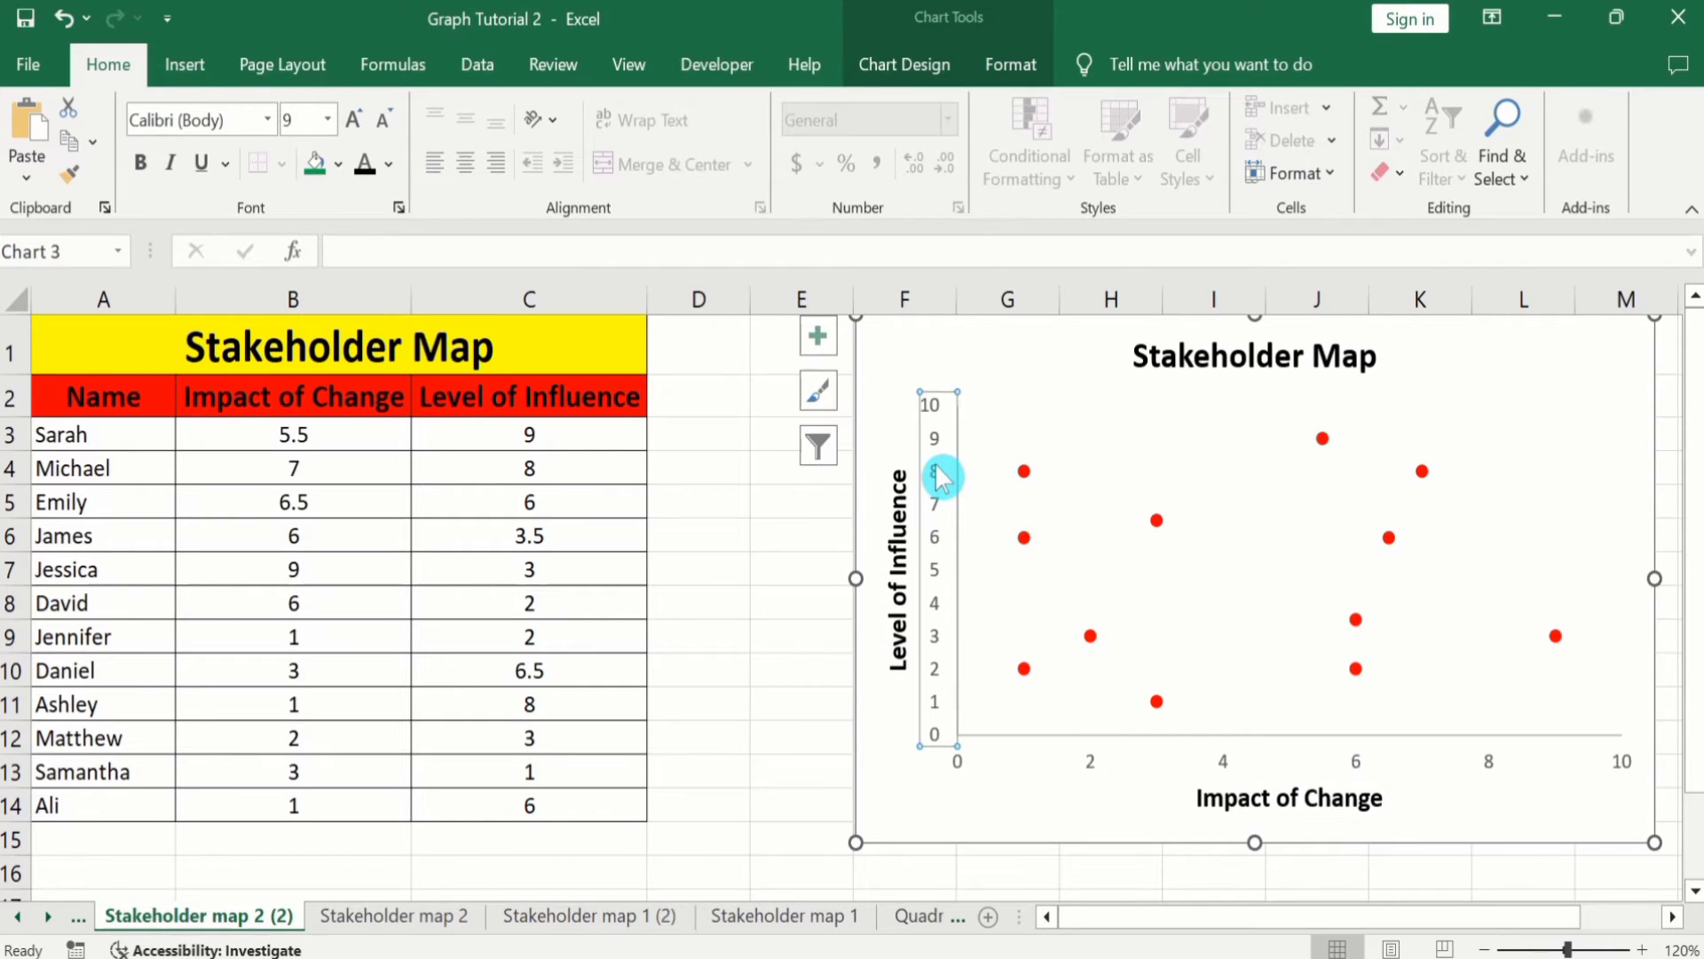
{"action": "left_click", "coordinate": [140, 164]}
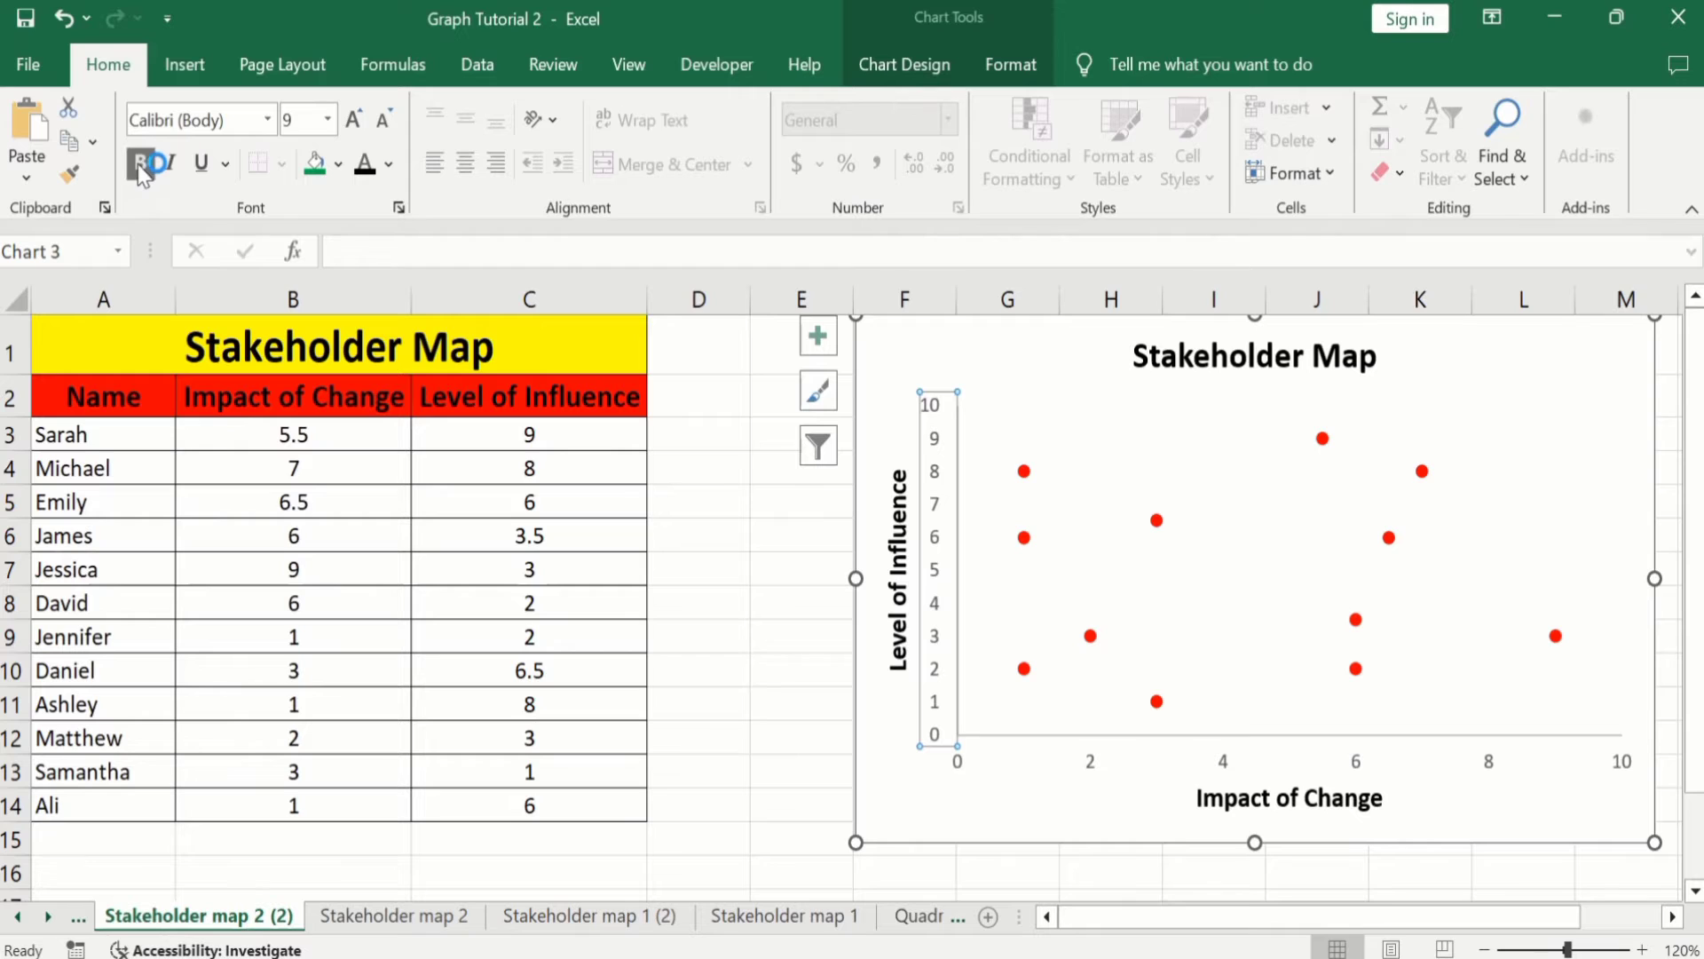
{"action": "left_click", "coordinate": [328, 119]}
{"action": "left_click", "coordinate": [313, 231]}
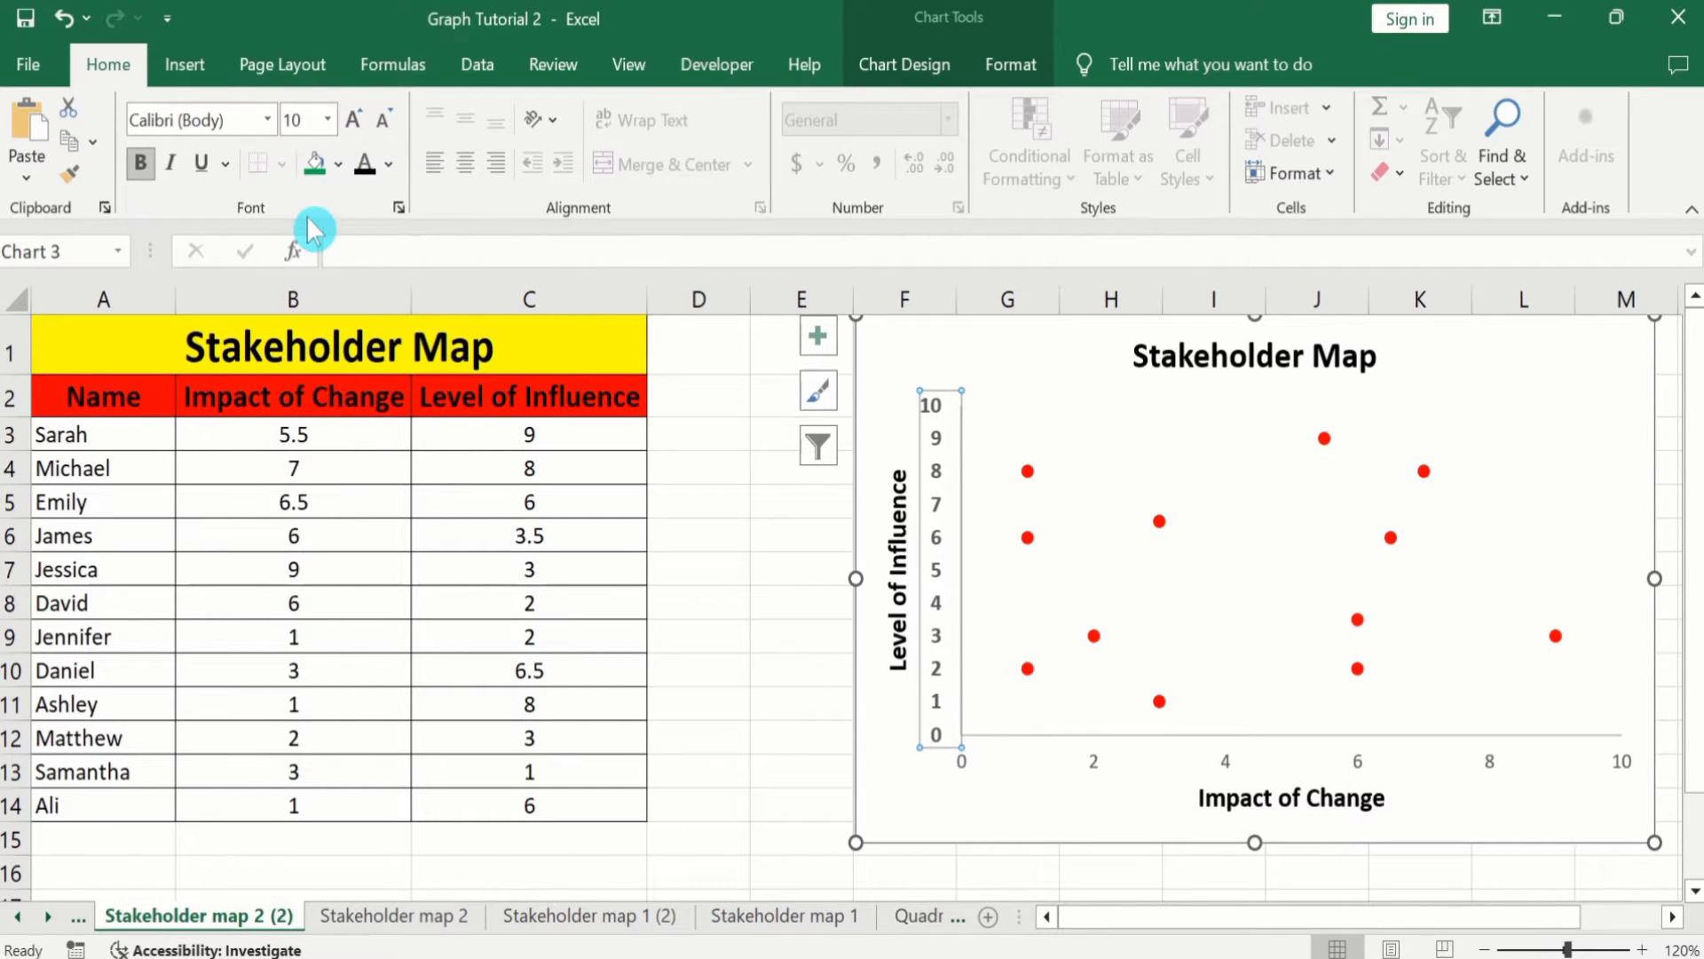
{"action": "left_click", "coordinate": [389, 164]}
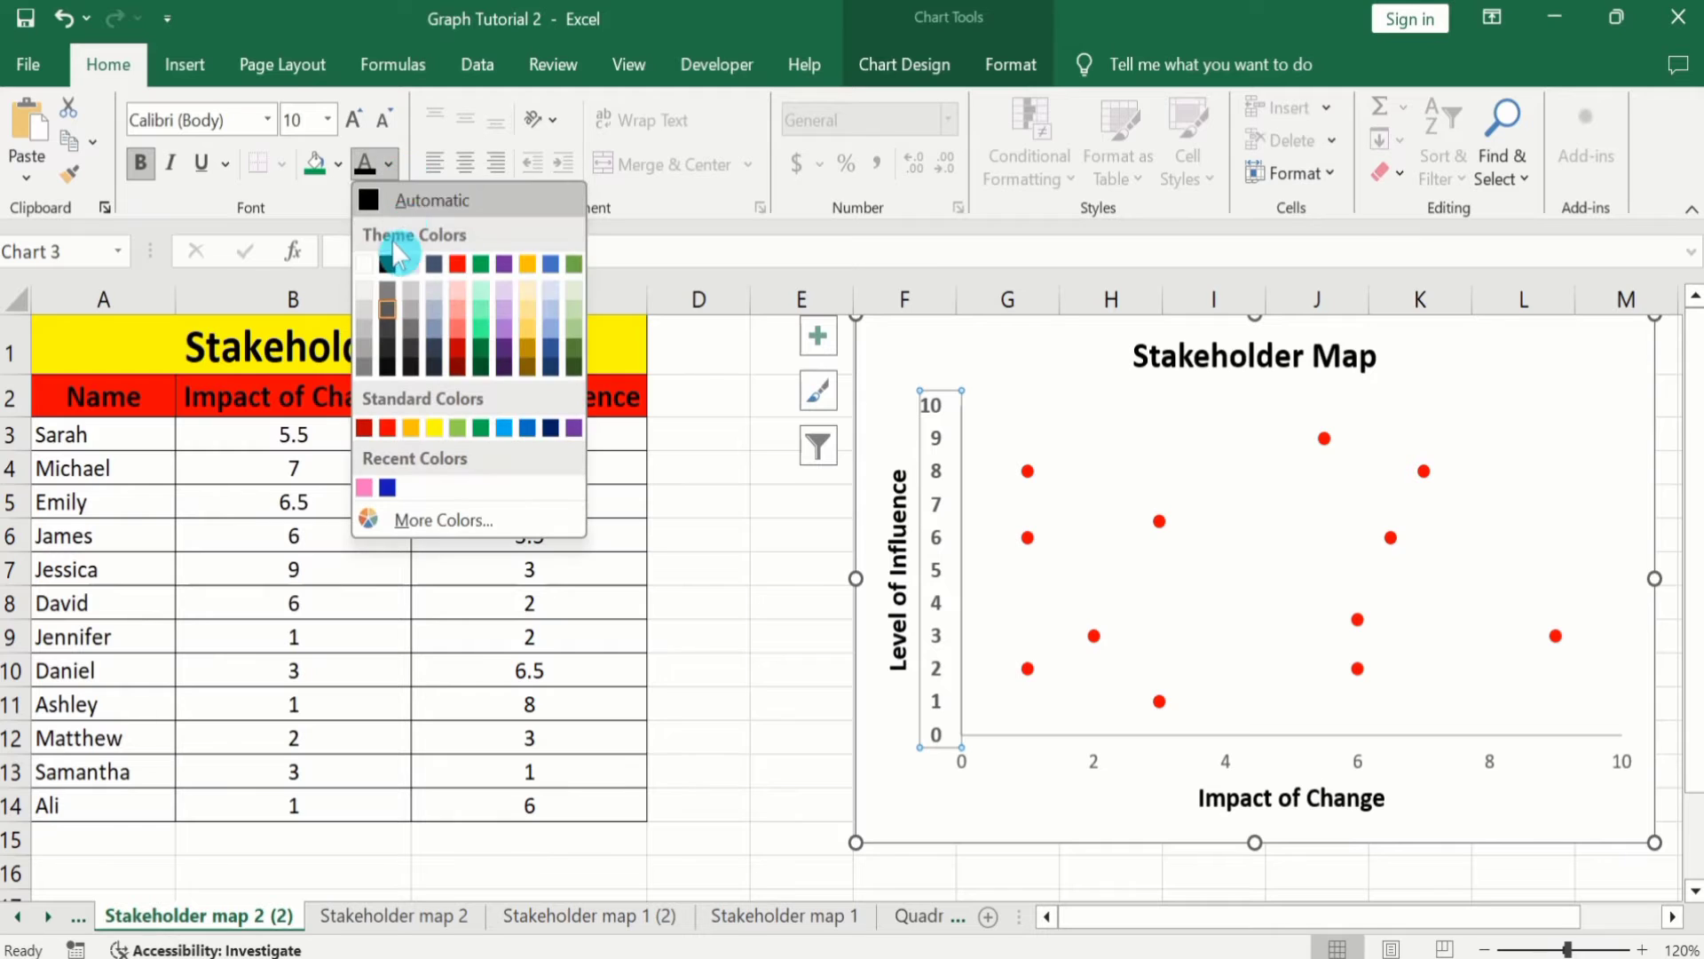
{"action": "left_click", "coordinate": [394, 269]}
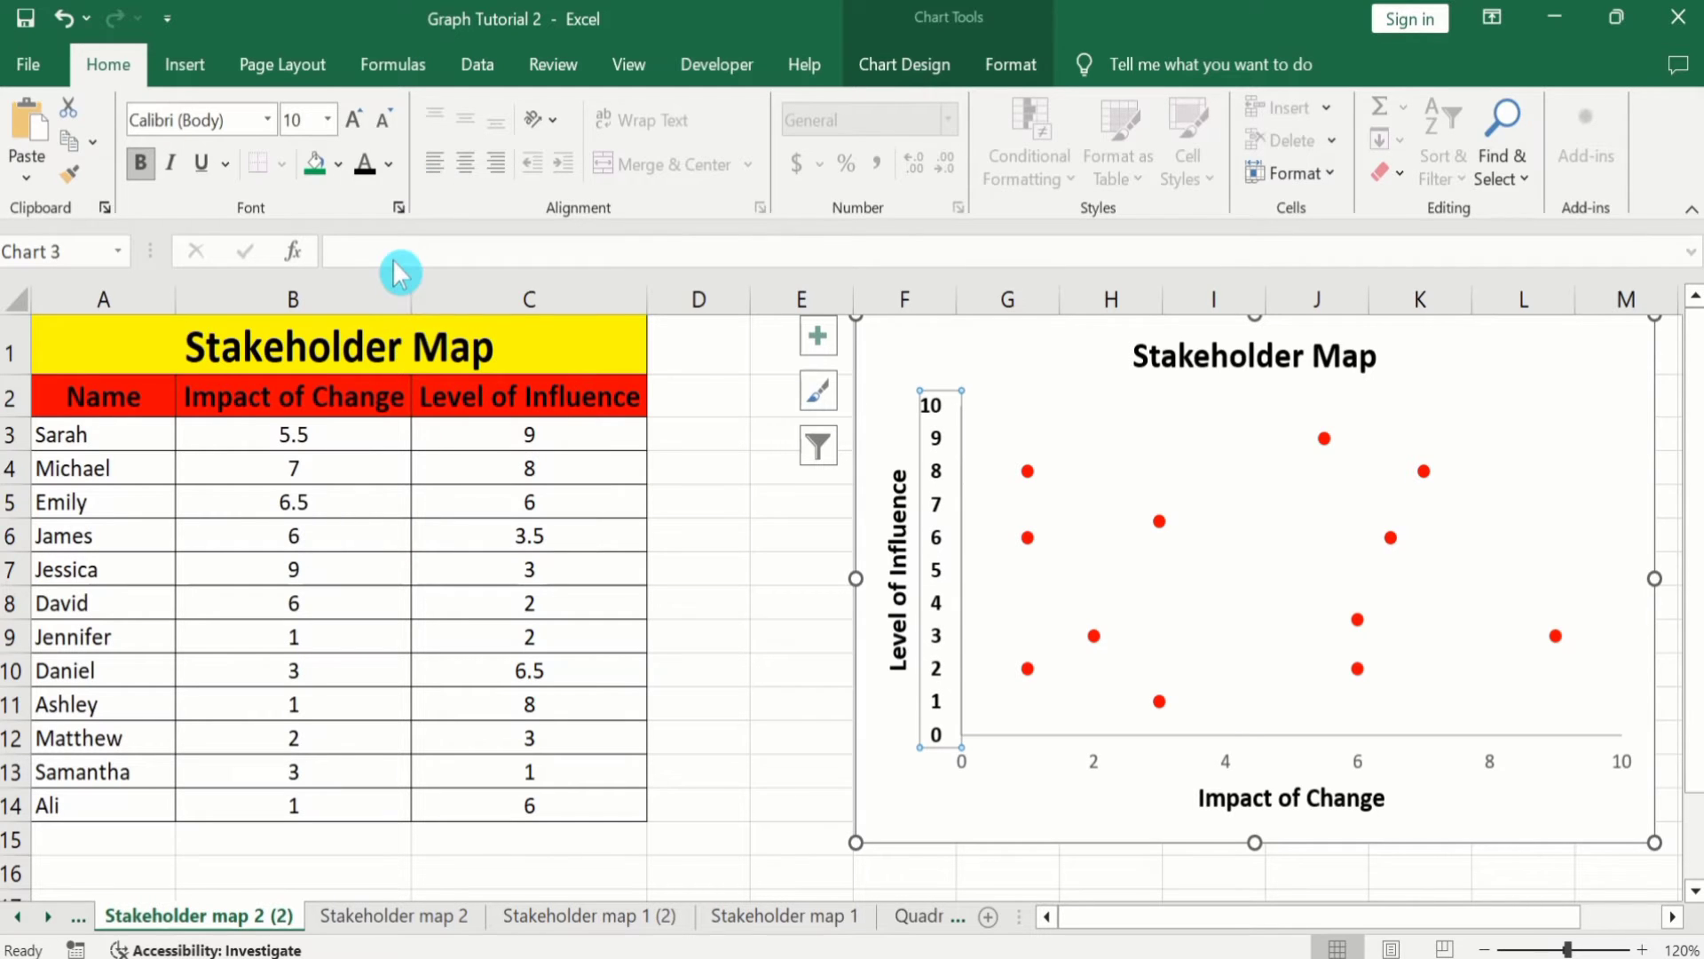
{"action": "left_click", "coordinate": [78, 180]}
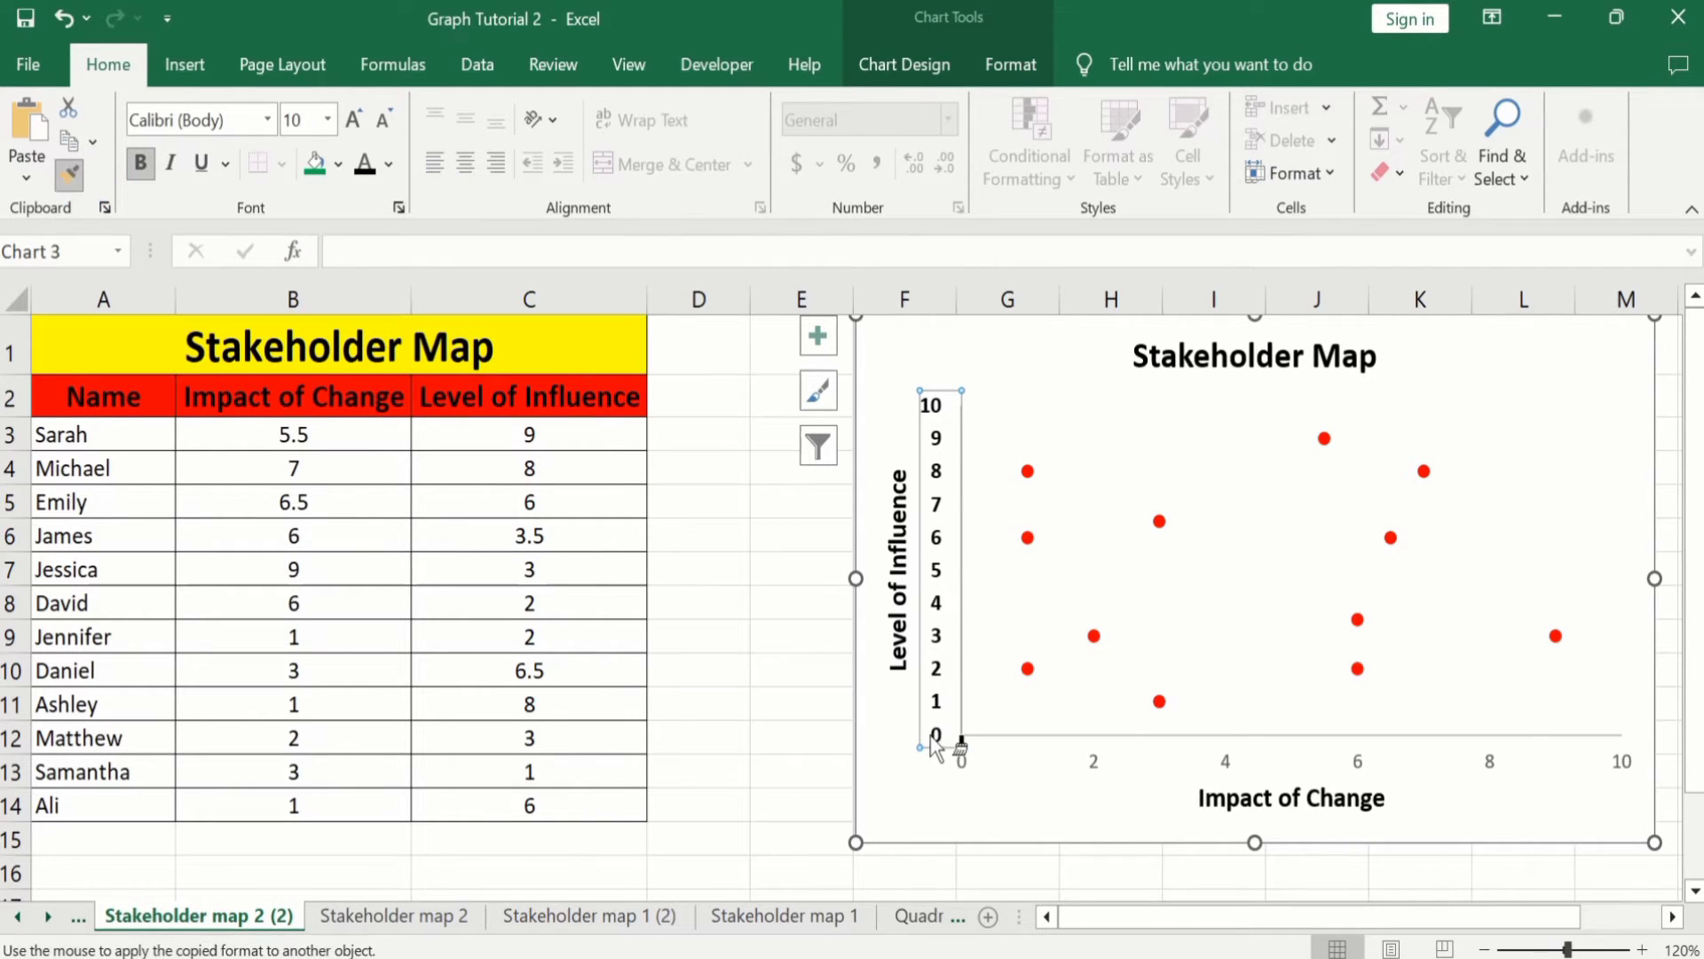
{"action": "left_click", "coordinate": [1093, 763]}
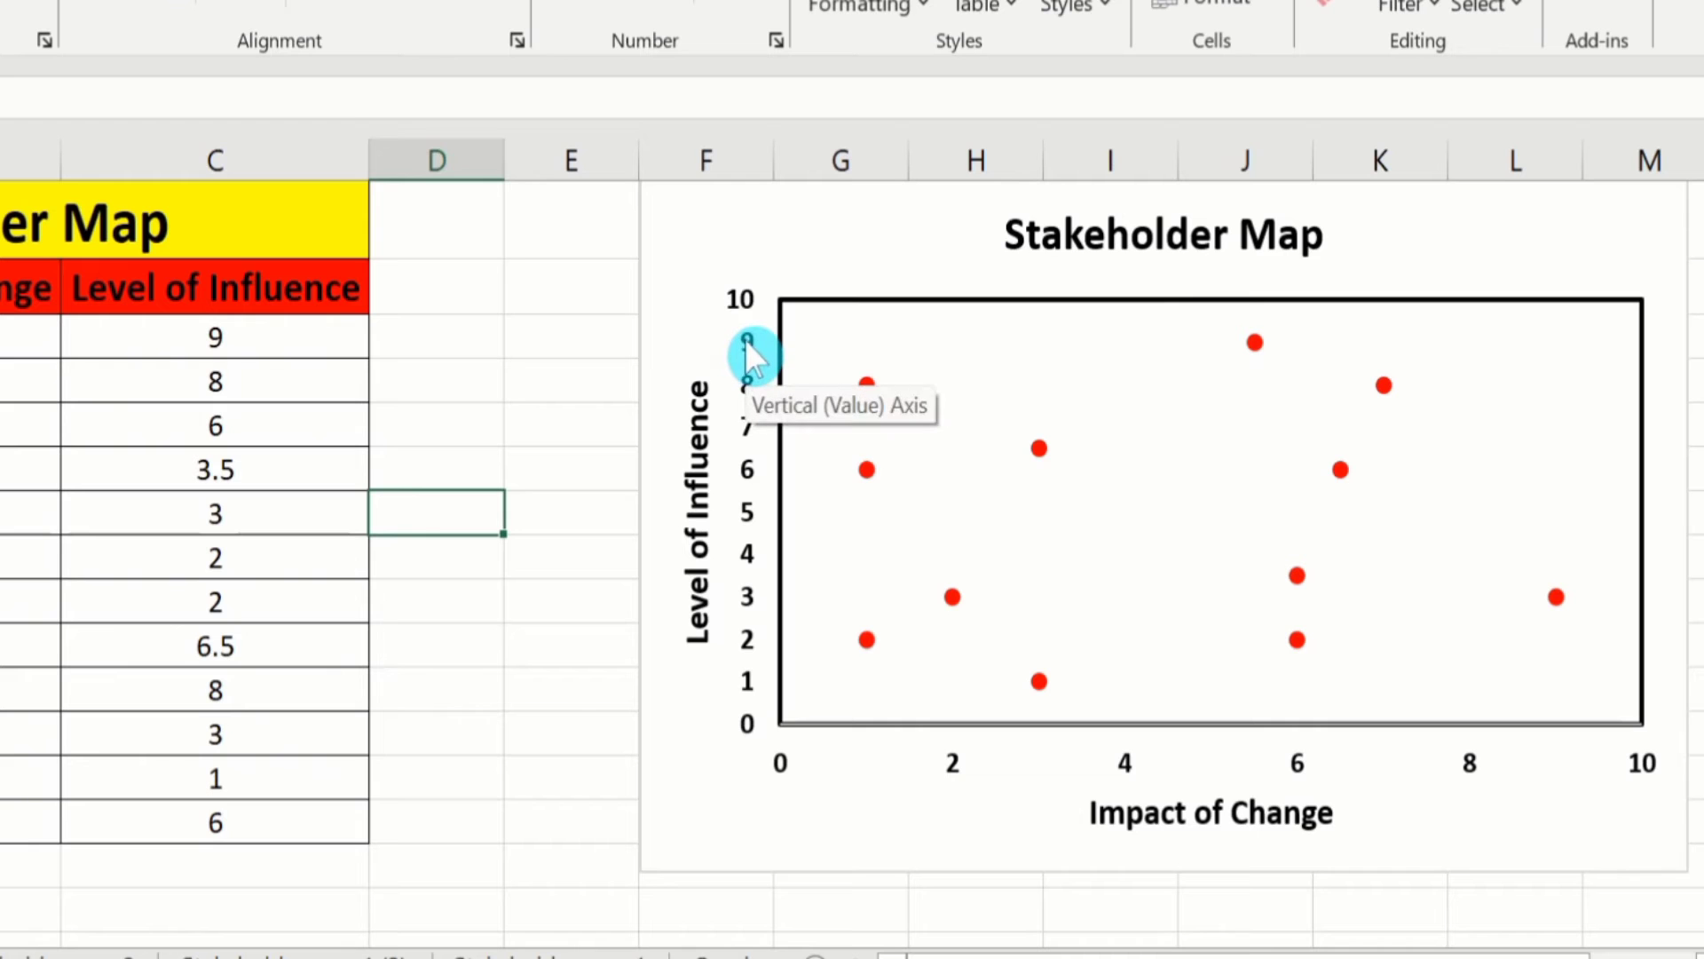
Step: Set the vertical axis line width to 1.5 pt in the axis formatting options
{"action": "left_click", "coordinate": [744, 340]}
{"action": "right_click", "coordinate": [744, 339]}
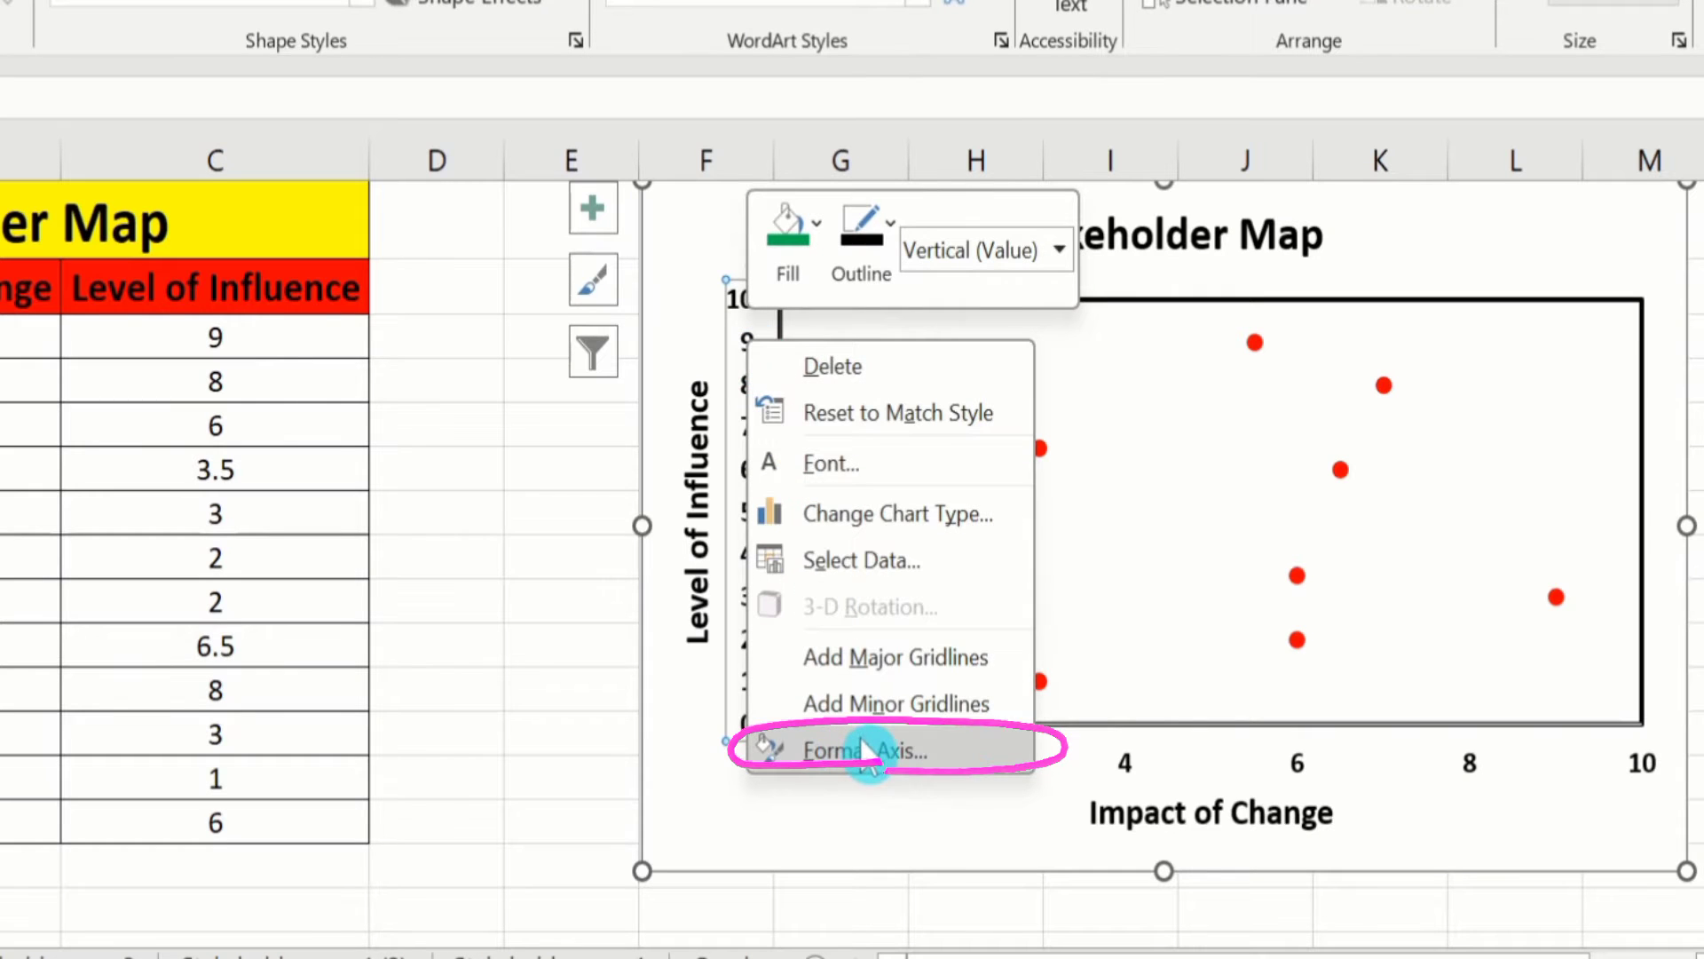
{"action": "left_click", "coordinate": [861, 745]}
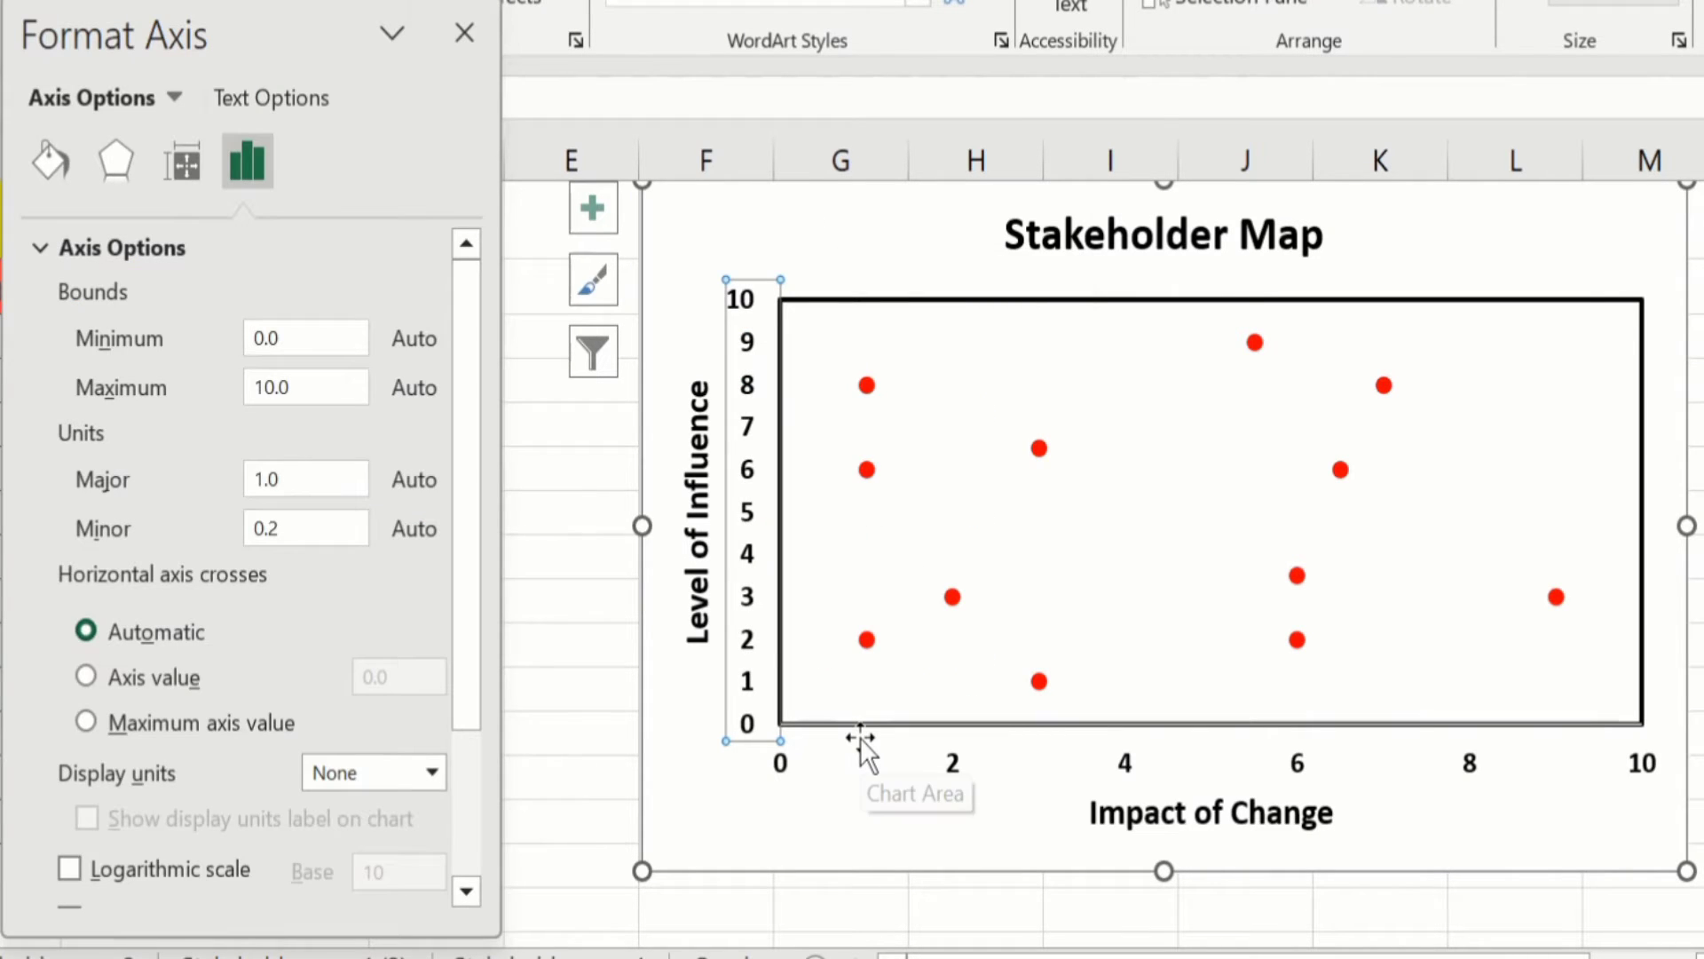
{"action": "left_click", "coordinate": [55, 163]}
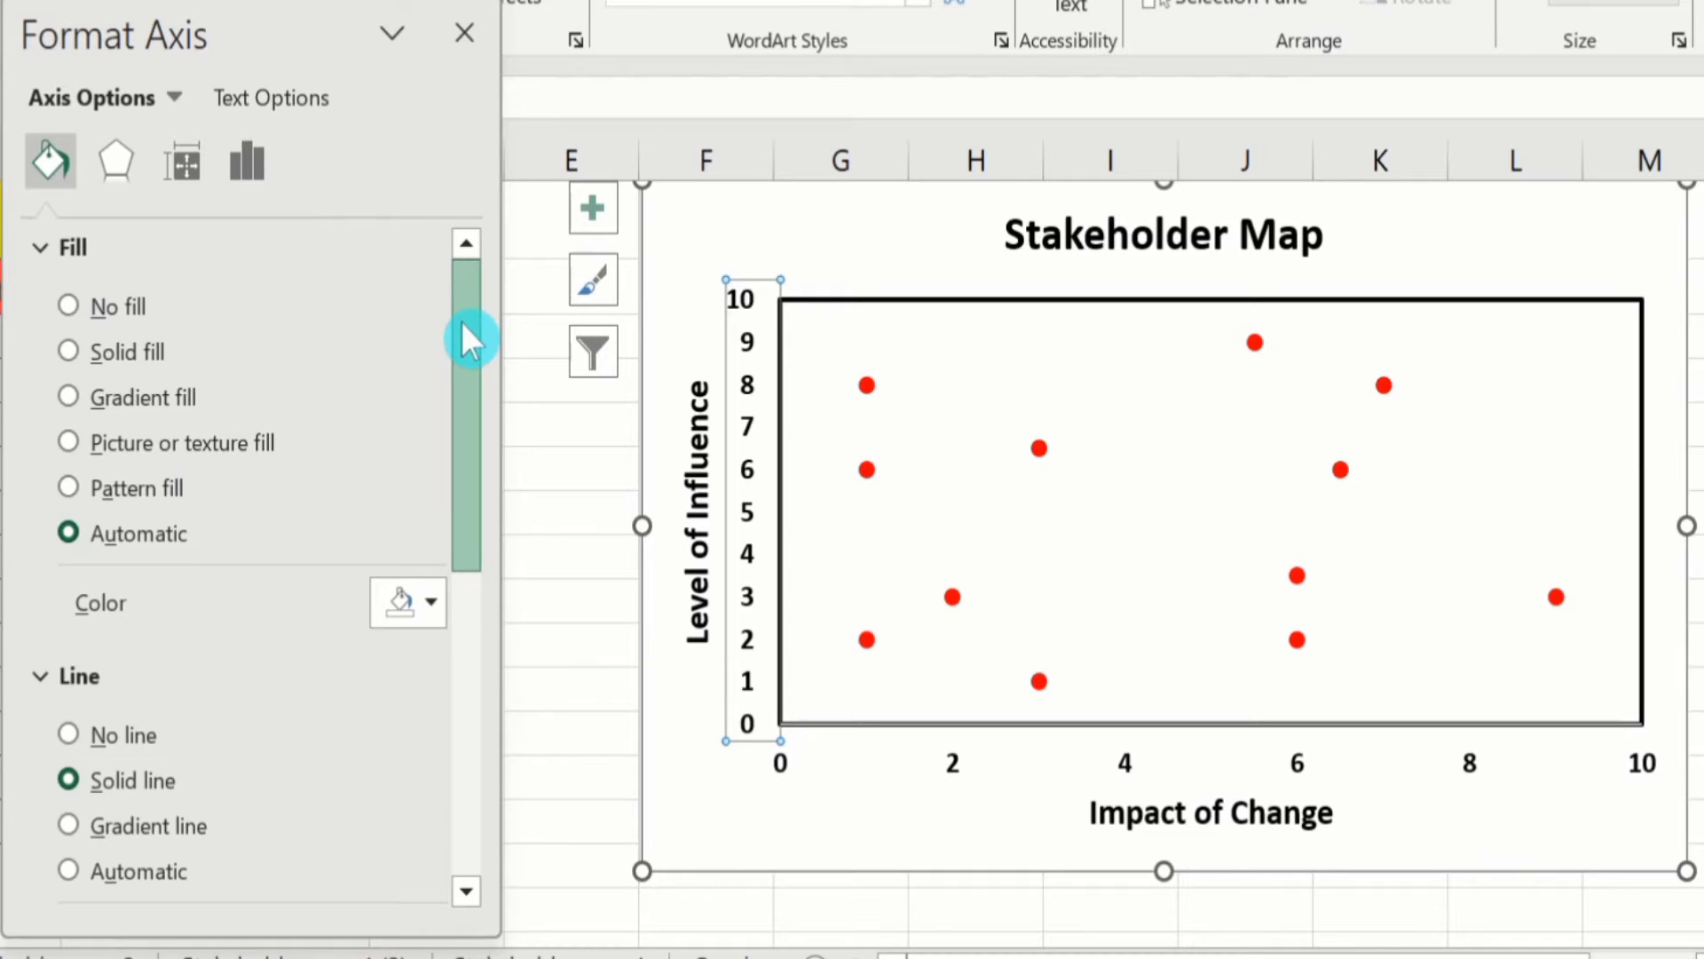
{"action": "left_click_drag", "start_coordinate": [463, 325], "coordinate": [470, 456]}
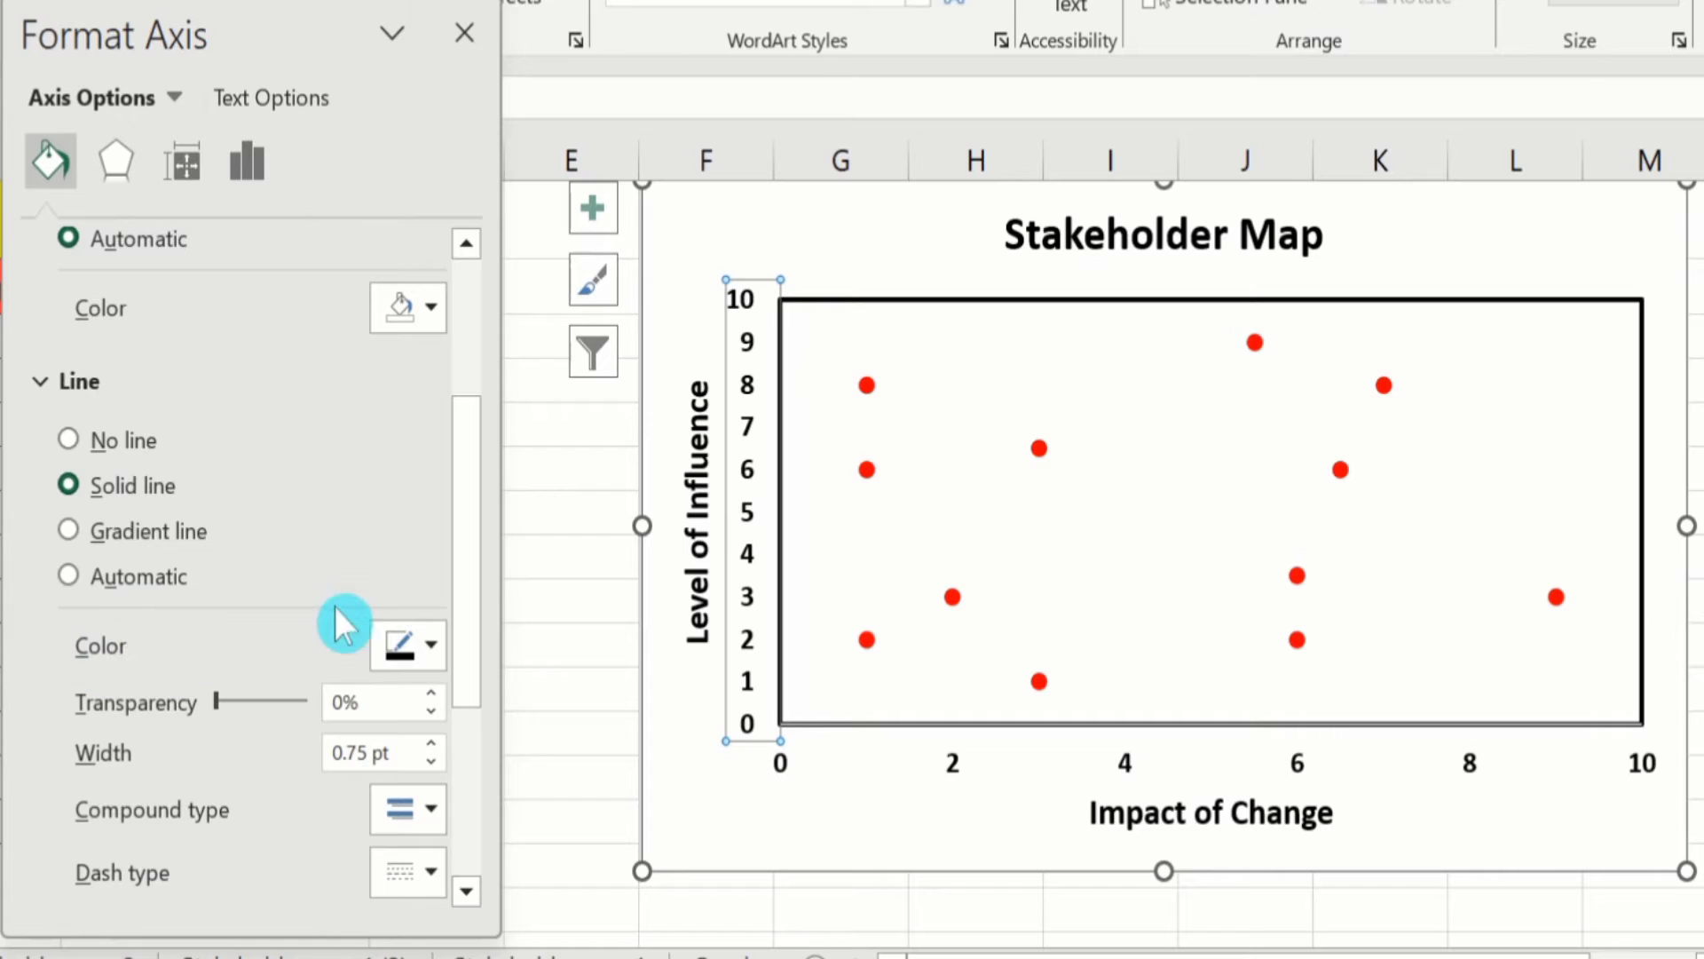
{"action": "left_click", "coordinate": [432, 746]}
{"action": "left_click", "coordinate": [432, 745]}
{"action": "left_click", "coordinate": [432, 745]}
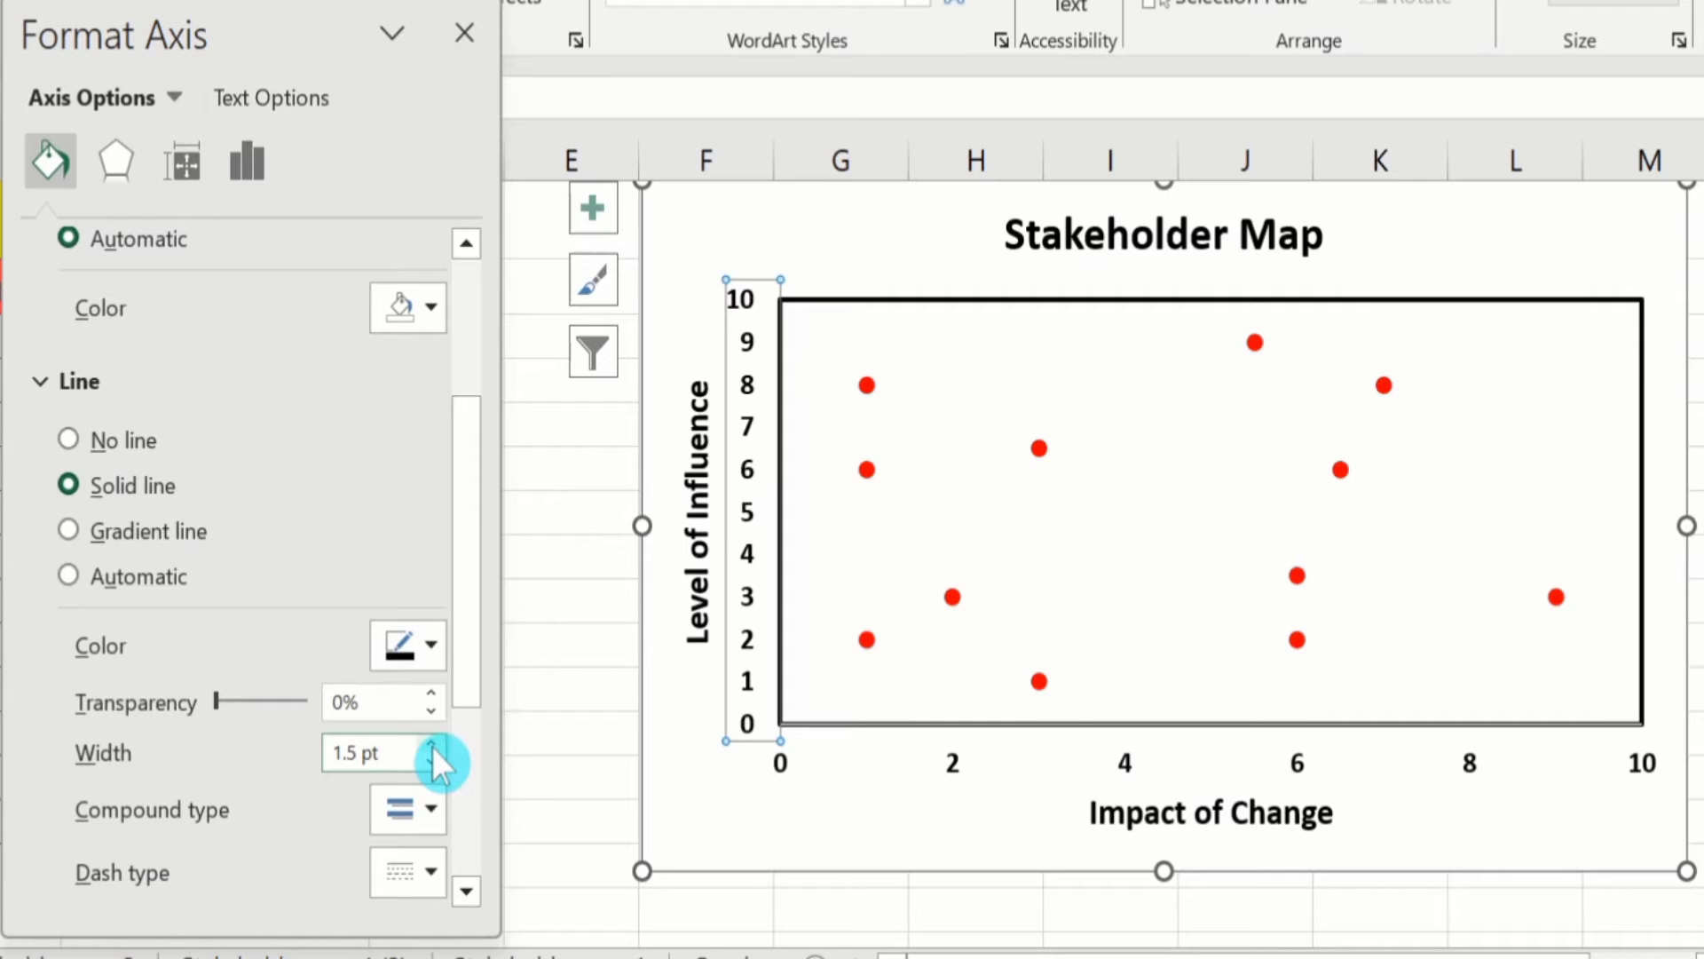
Step: Set both the major and minor tick marks of the vertical axis to Outside
{"action": "left_click", "coordinate": [237, 158]}
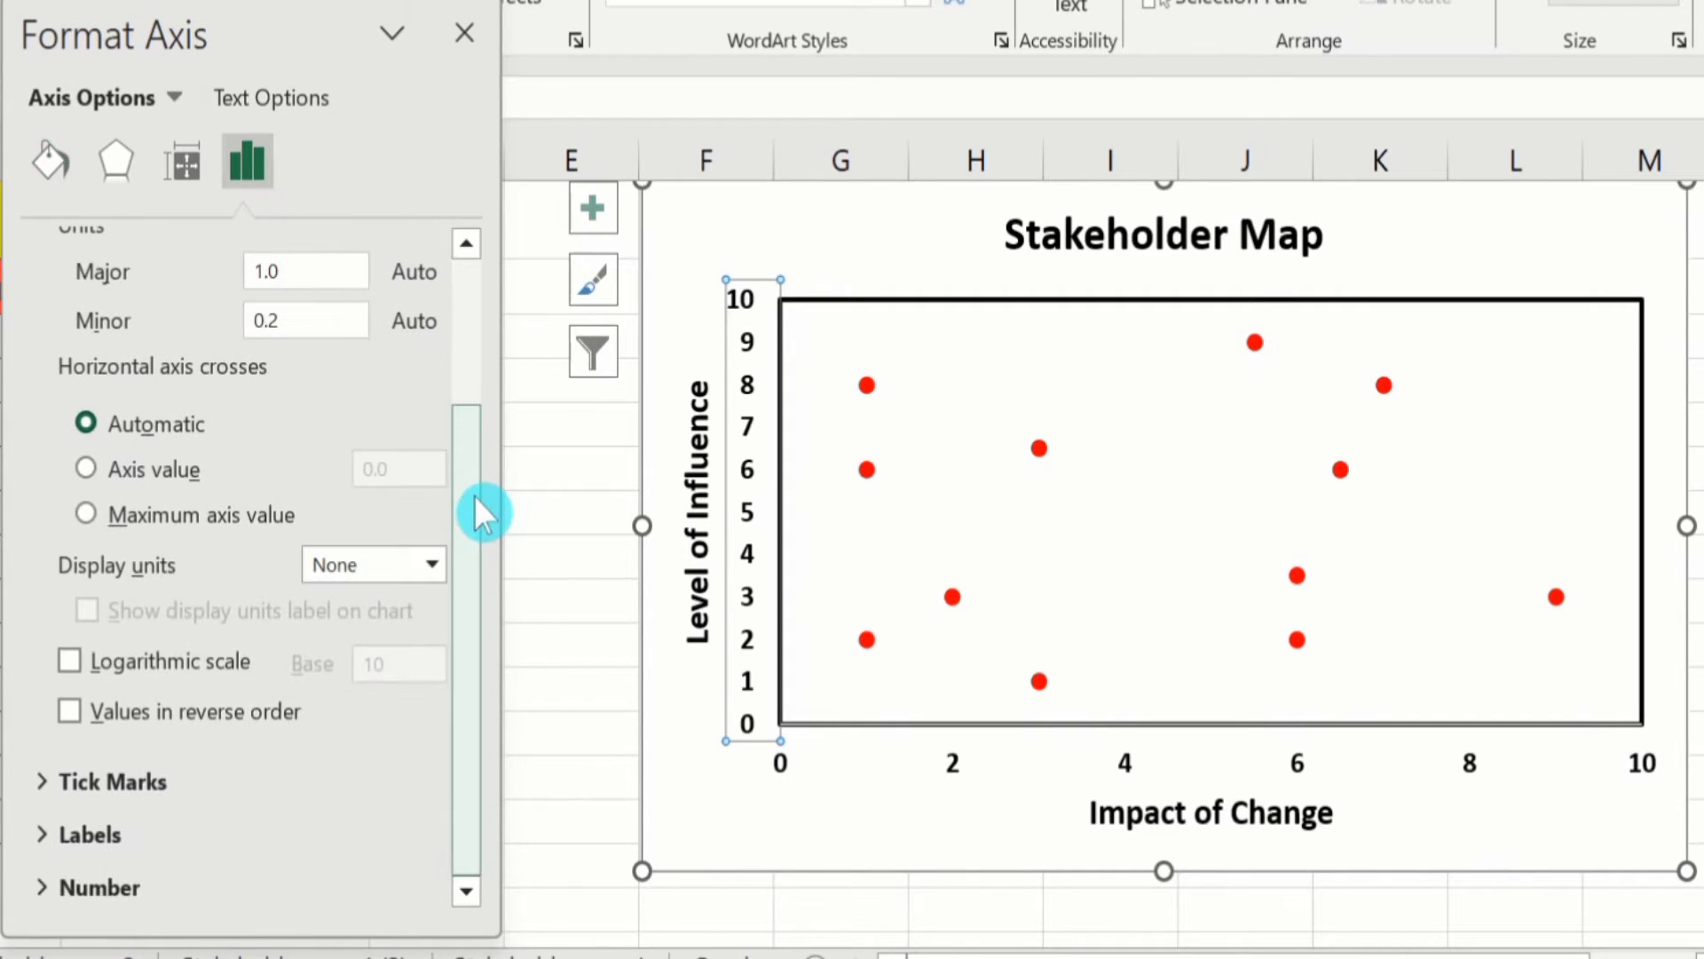
{"action": "left_click", "coordinate": [118, 769]}
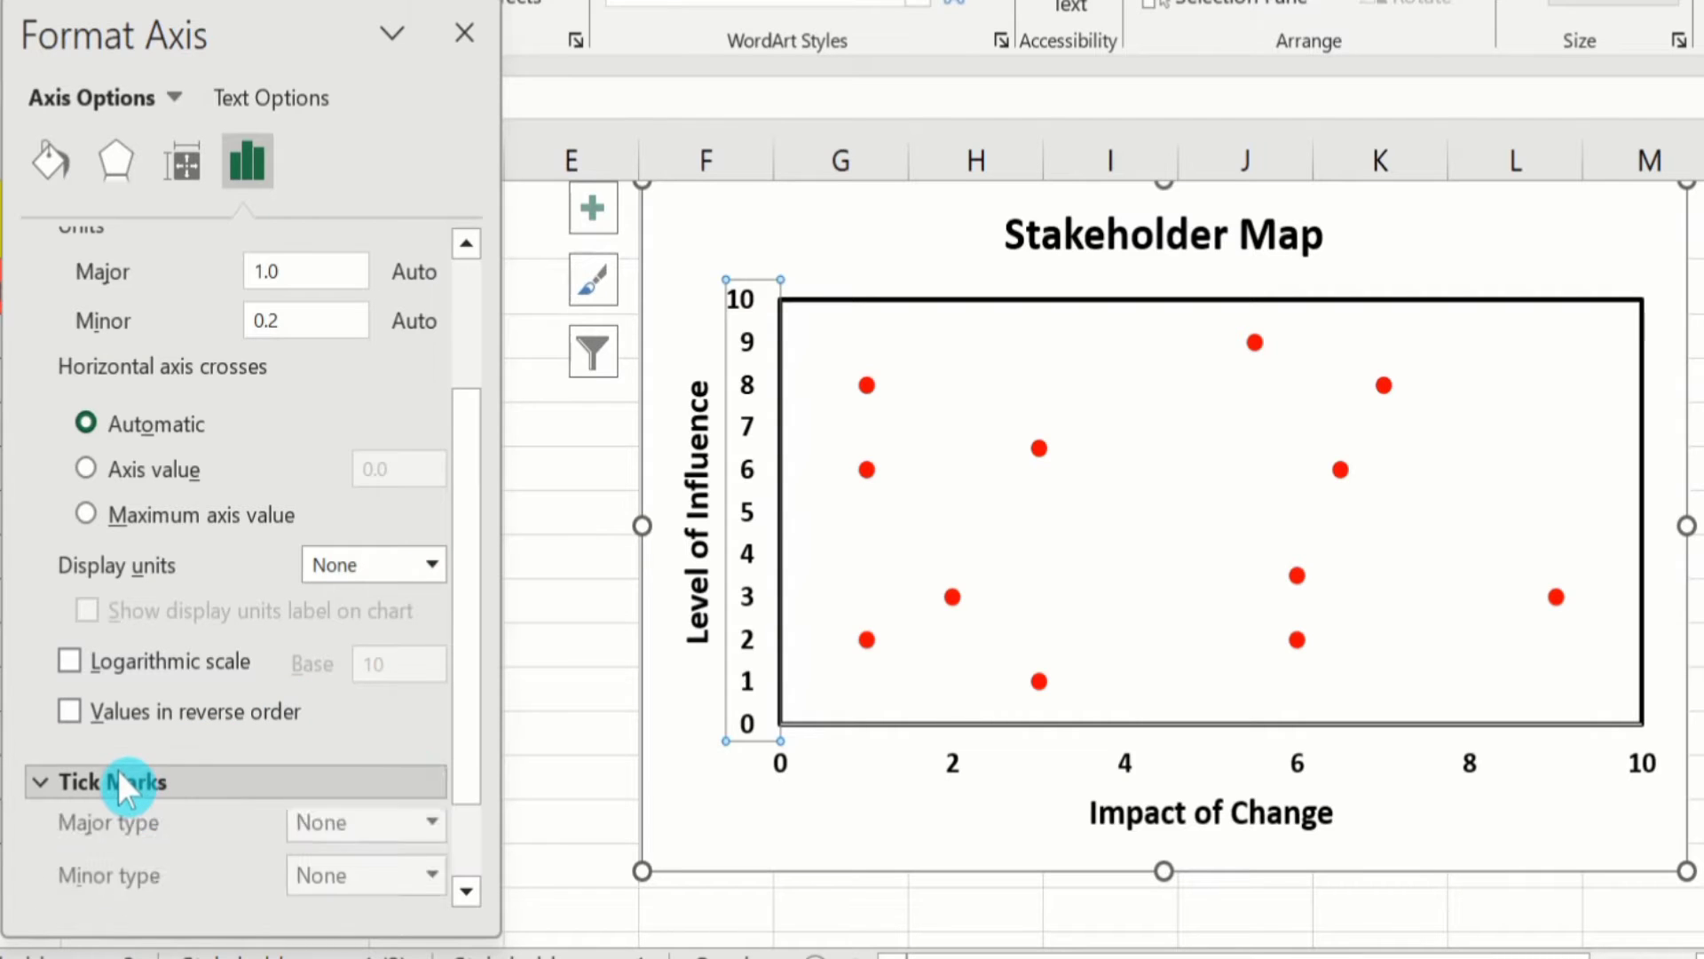
{"action": "left_click_drag", "start_coordinate": [466, 592], "coordinate": [475, 696]}
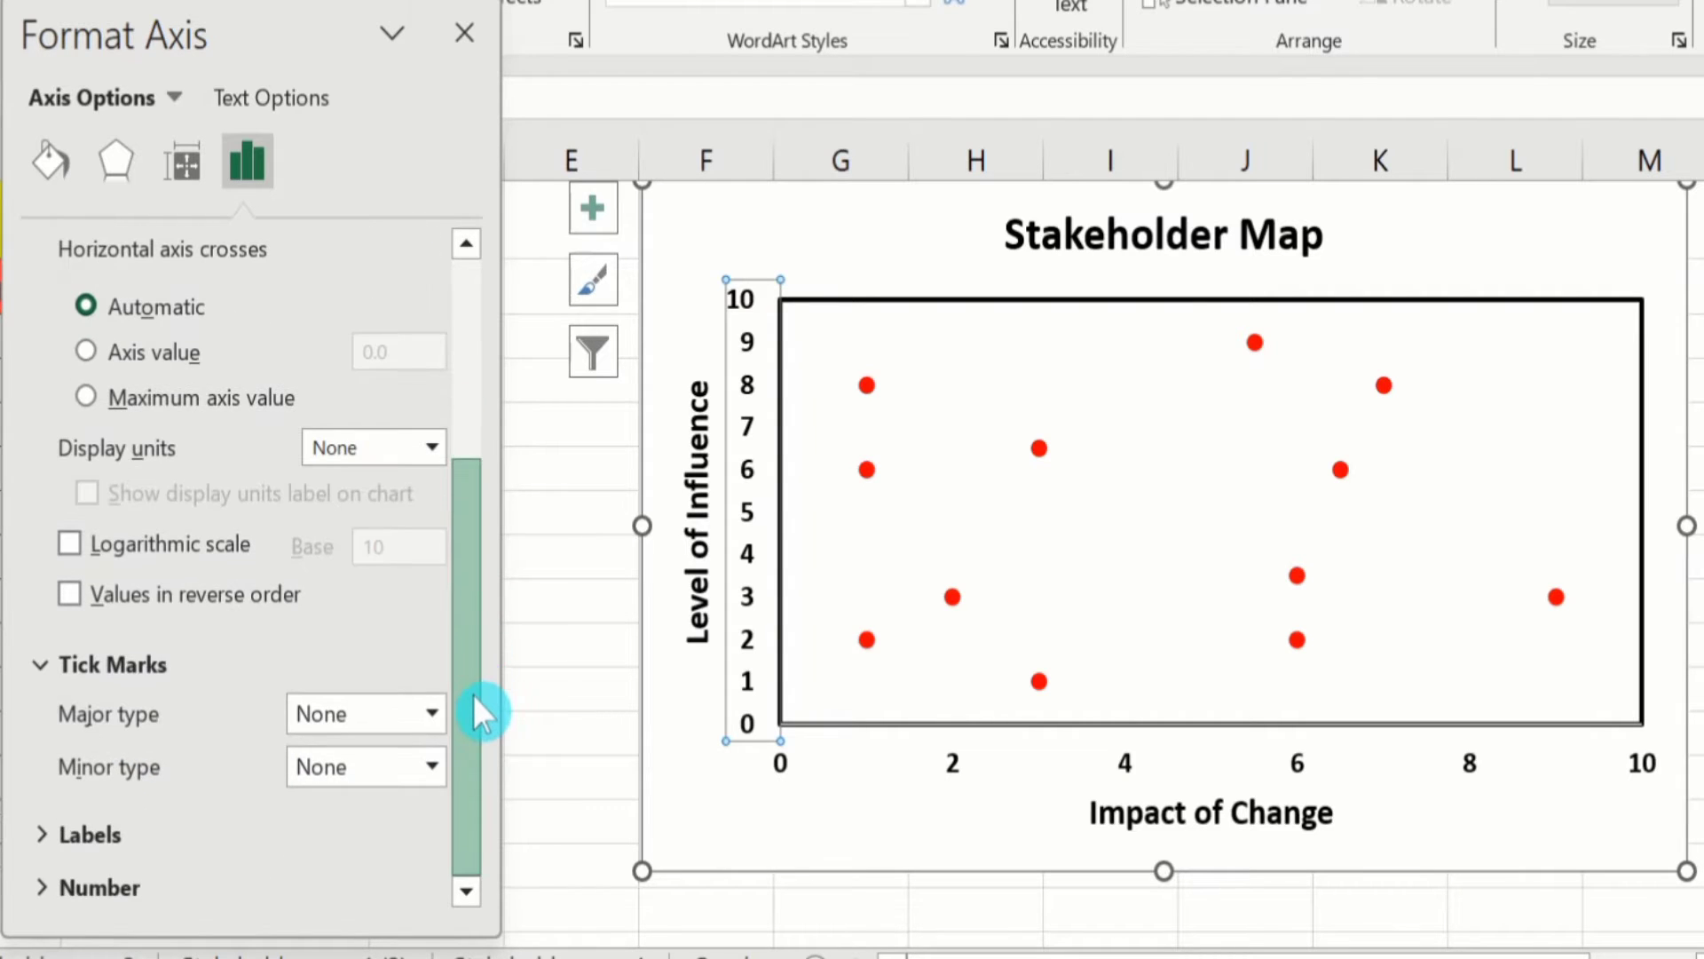
{"action": "left_click", "coordinate": [431, 714]}
{"action": "left_click", "coordinate": [390, 839]}
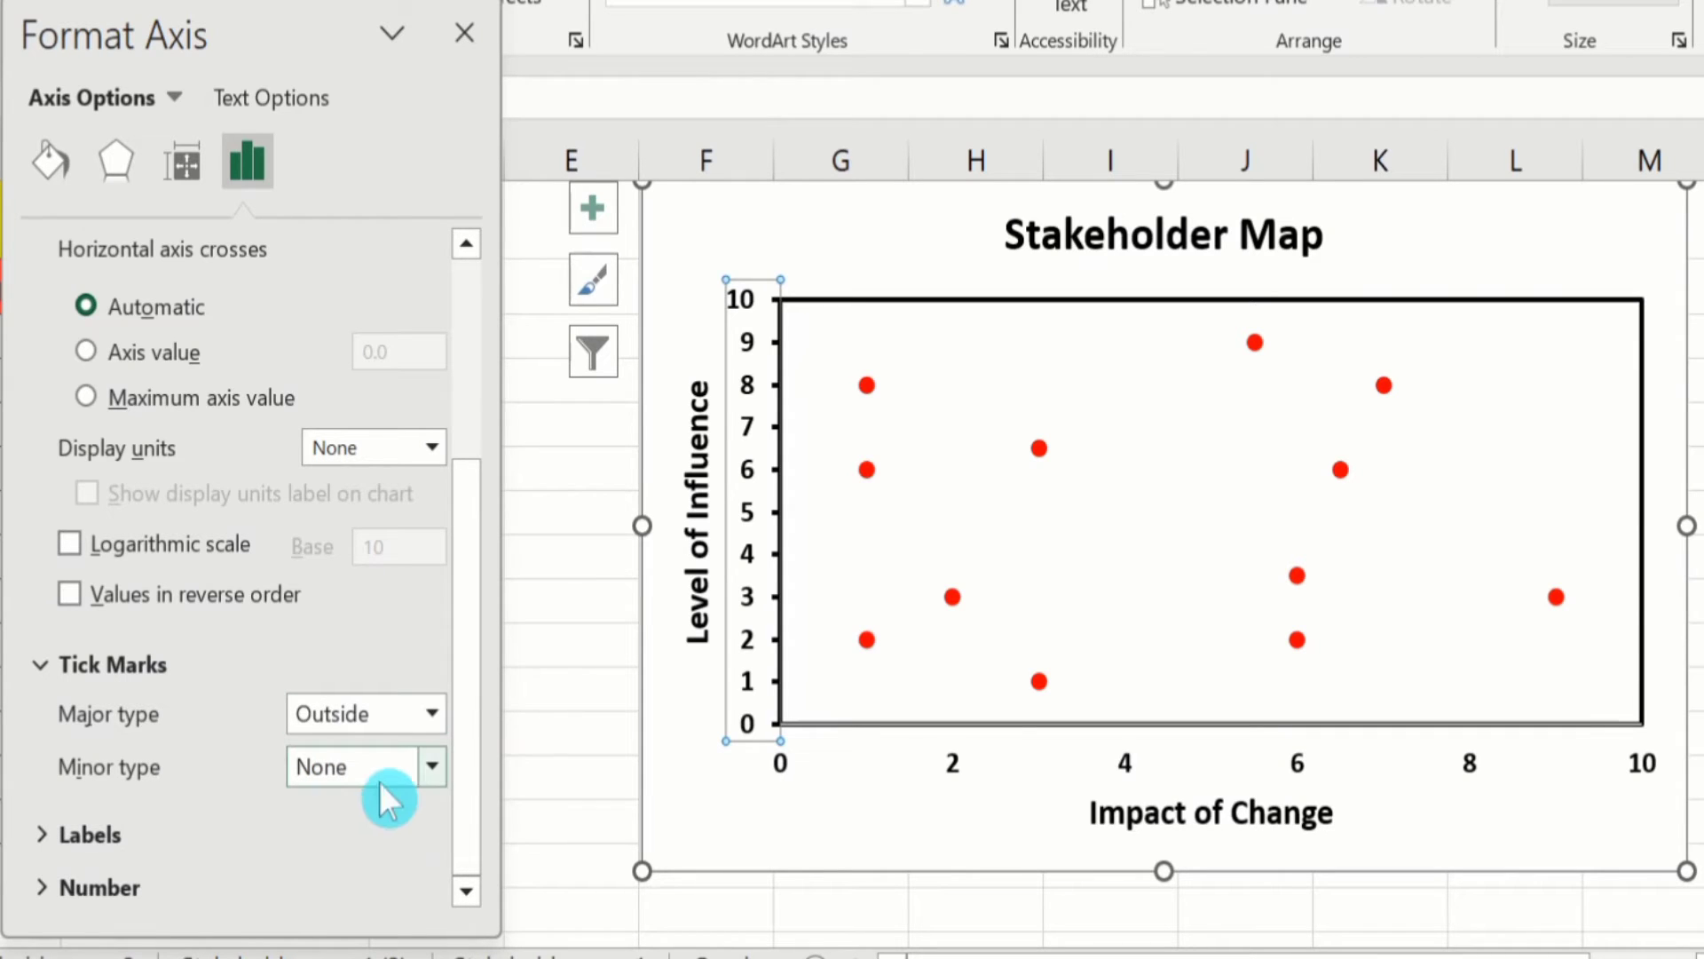
{"action": "left_click", "coordinate": [431, 765]}
{"action": "left_click", "coordinate": [402, 876]}
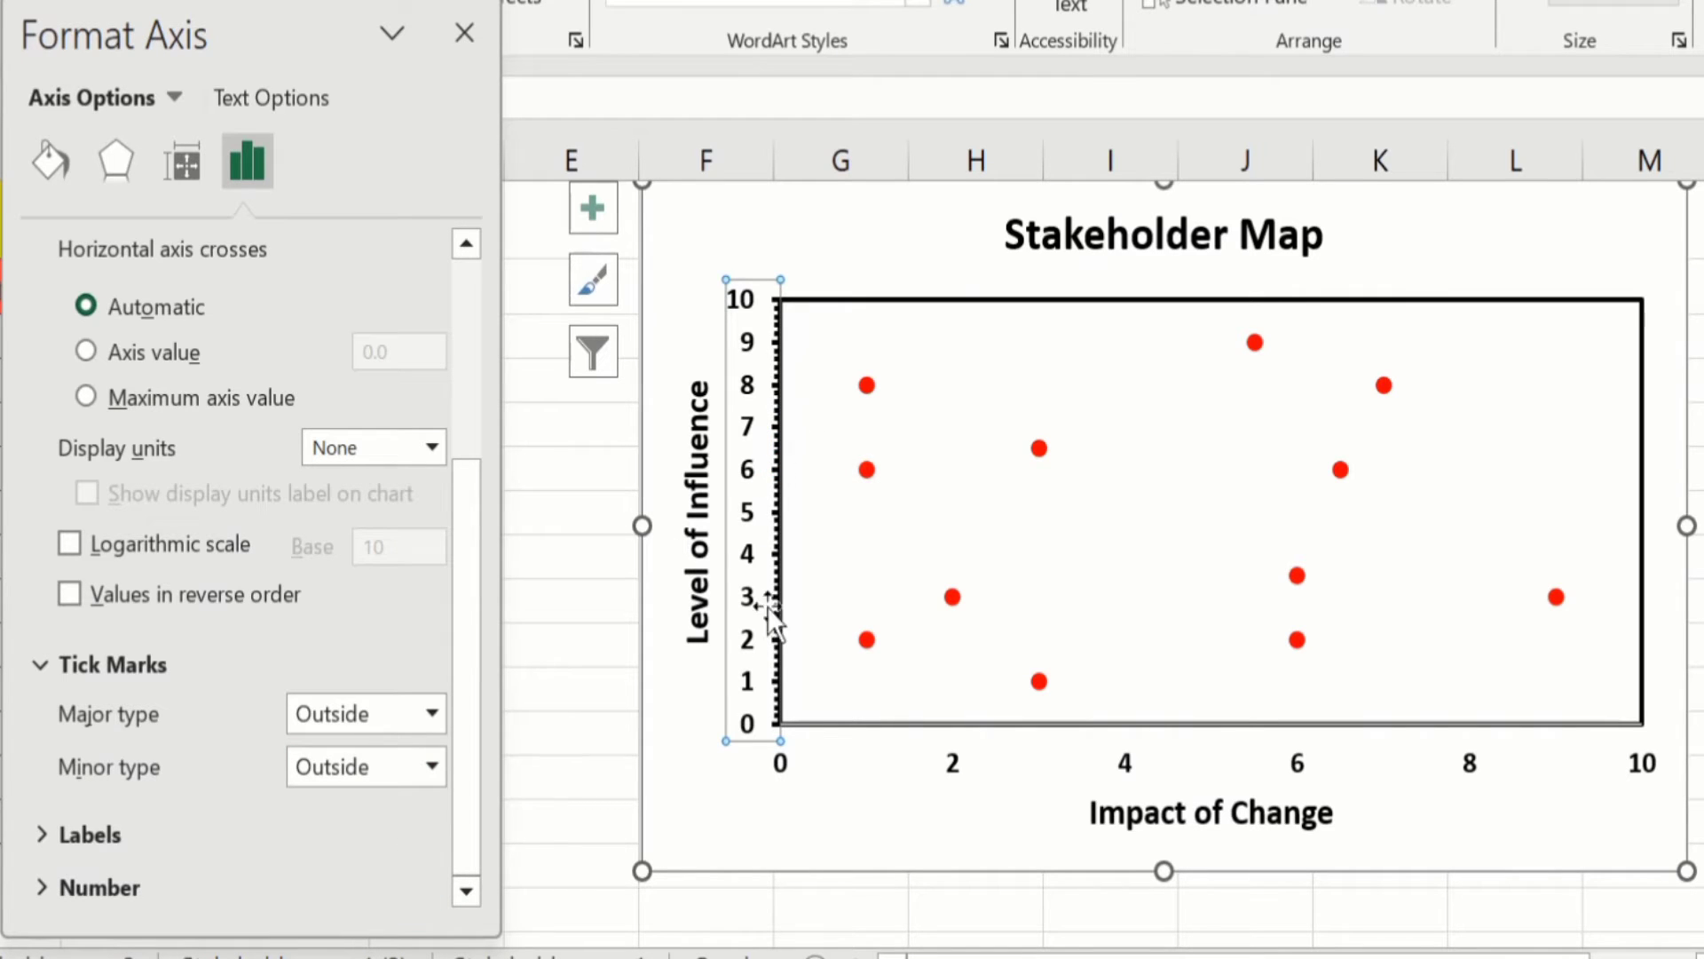
Step: Give the horizontal axis a solid line with a width of 1.5 pt
{"action": "left_click", "coordinate": [914, 745]}
{"action": "left_click", "coordinate": [955, 756]}
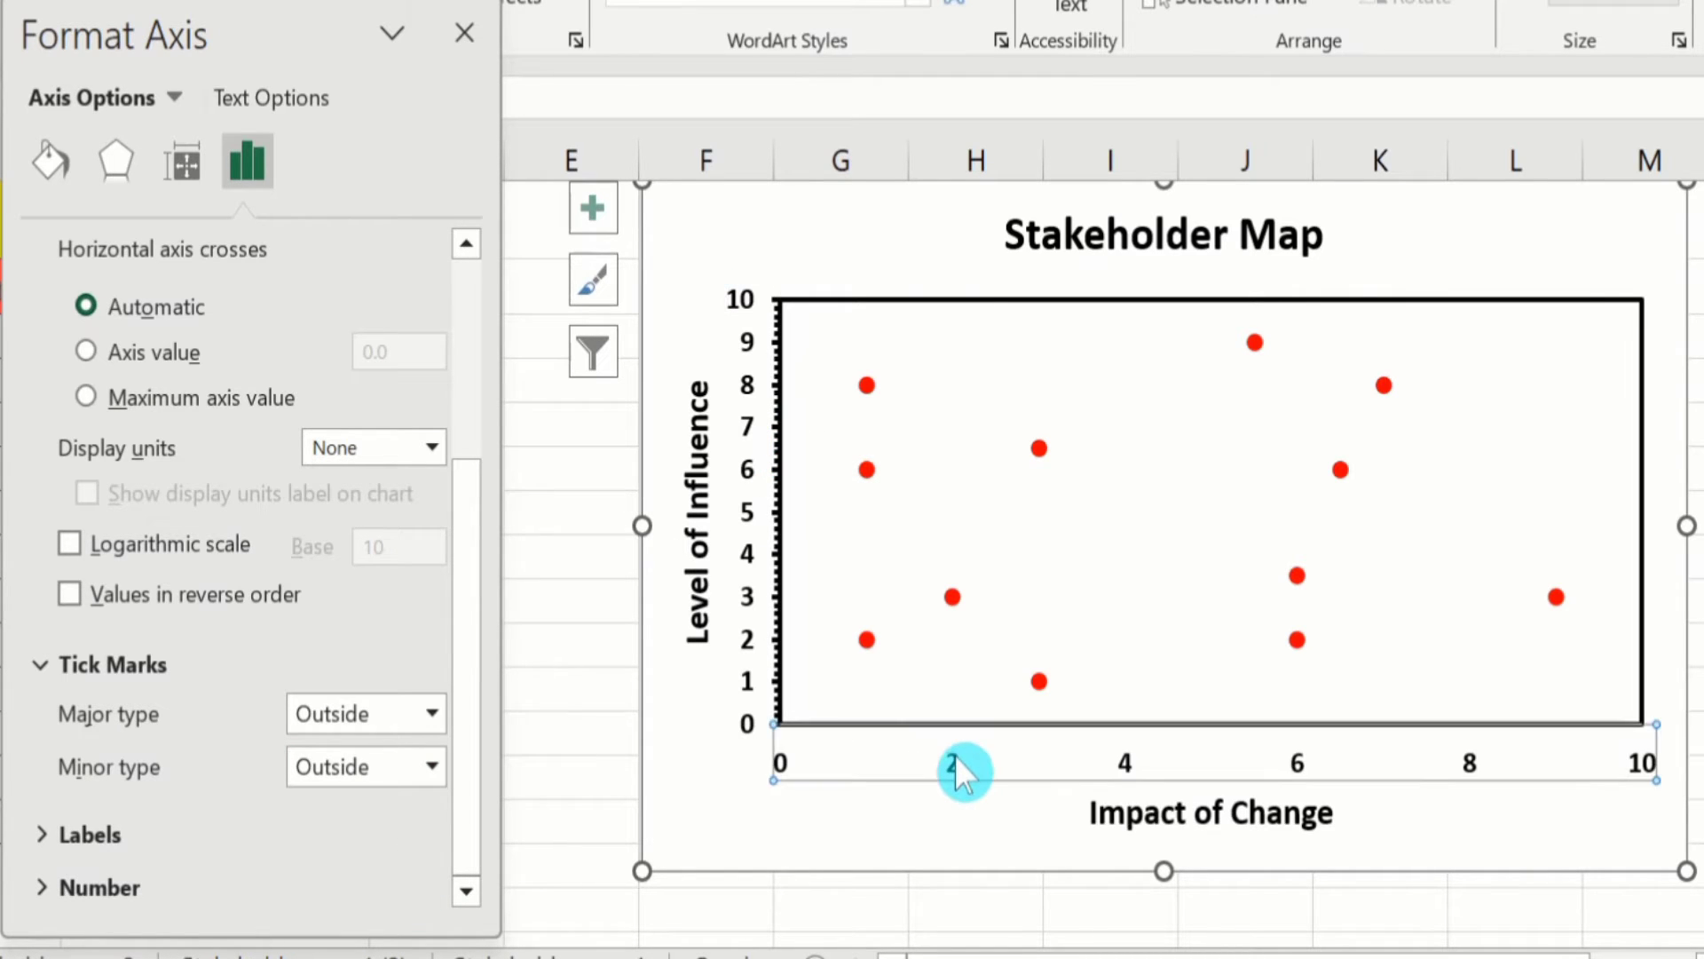
{"action": "left_click", "coordinate": [55, 169]}
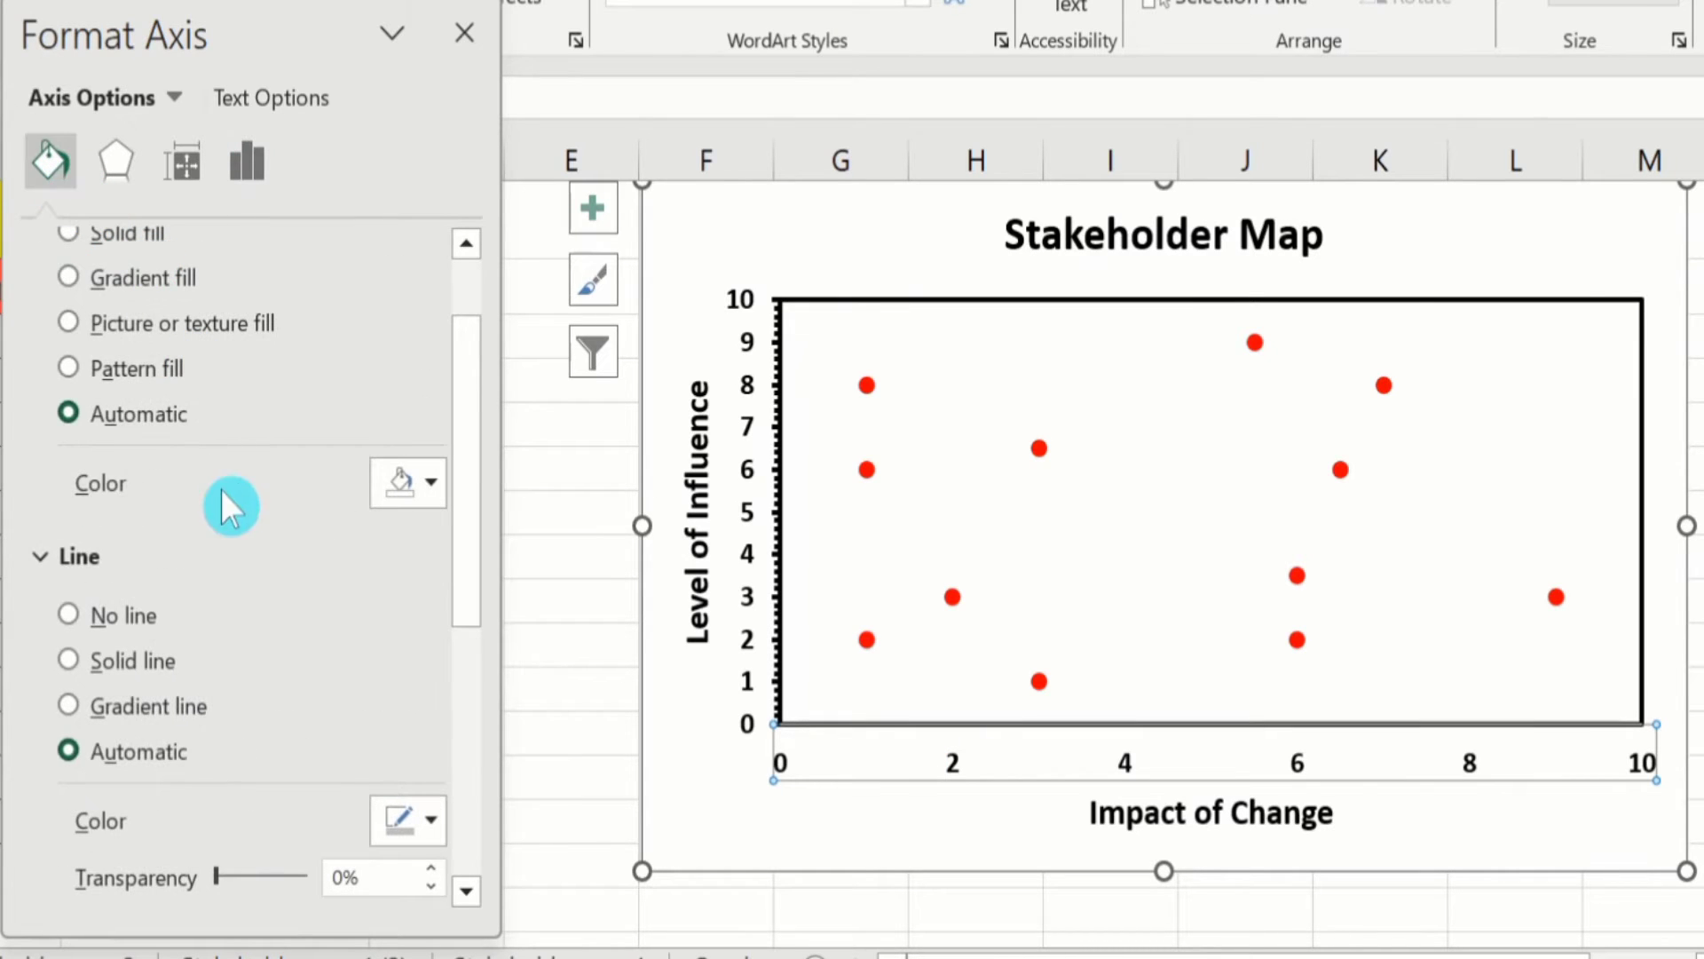
{"action": "left_click", "coordinate": [71, 660]}
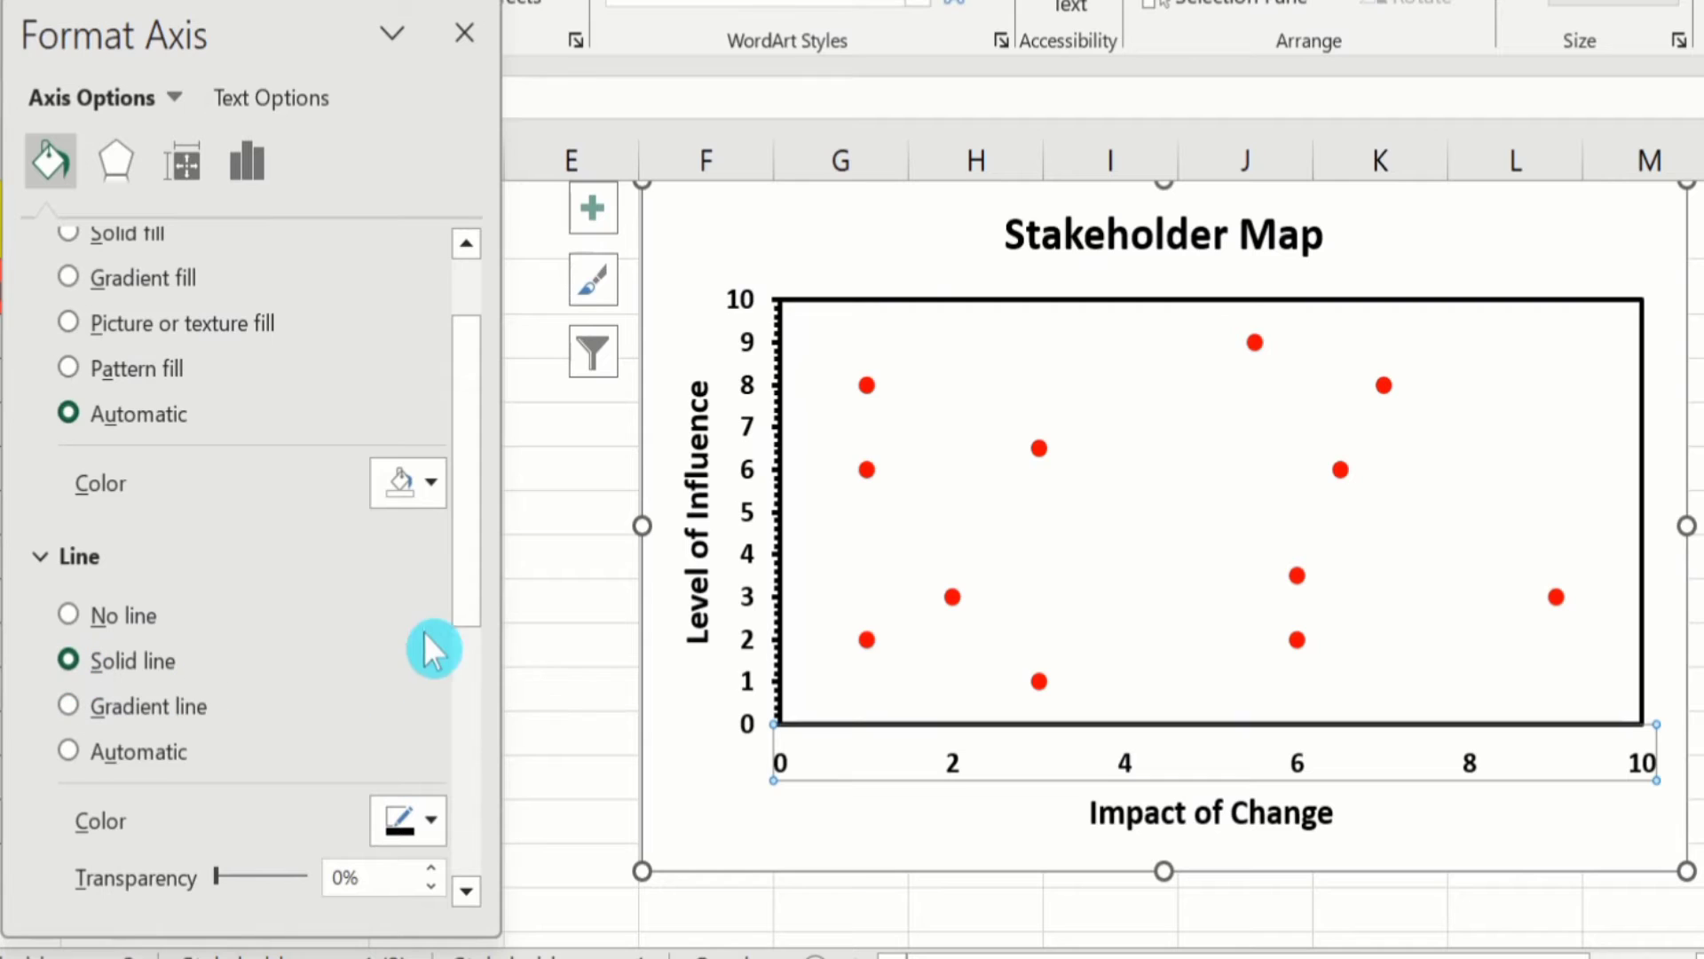
{"action": "left_click_drag", "start_coordinate": [458, 577], "coordinate": [461, 726]}
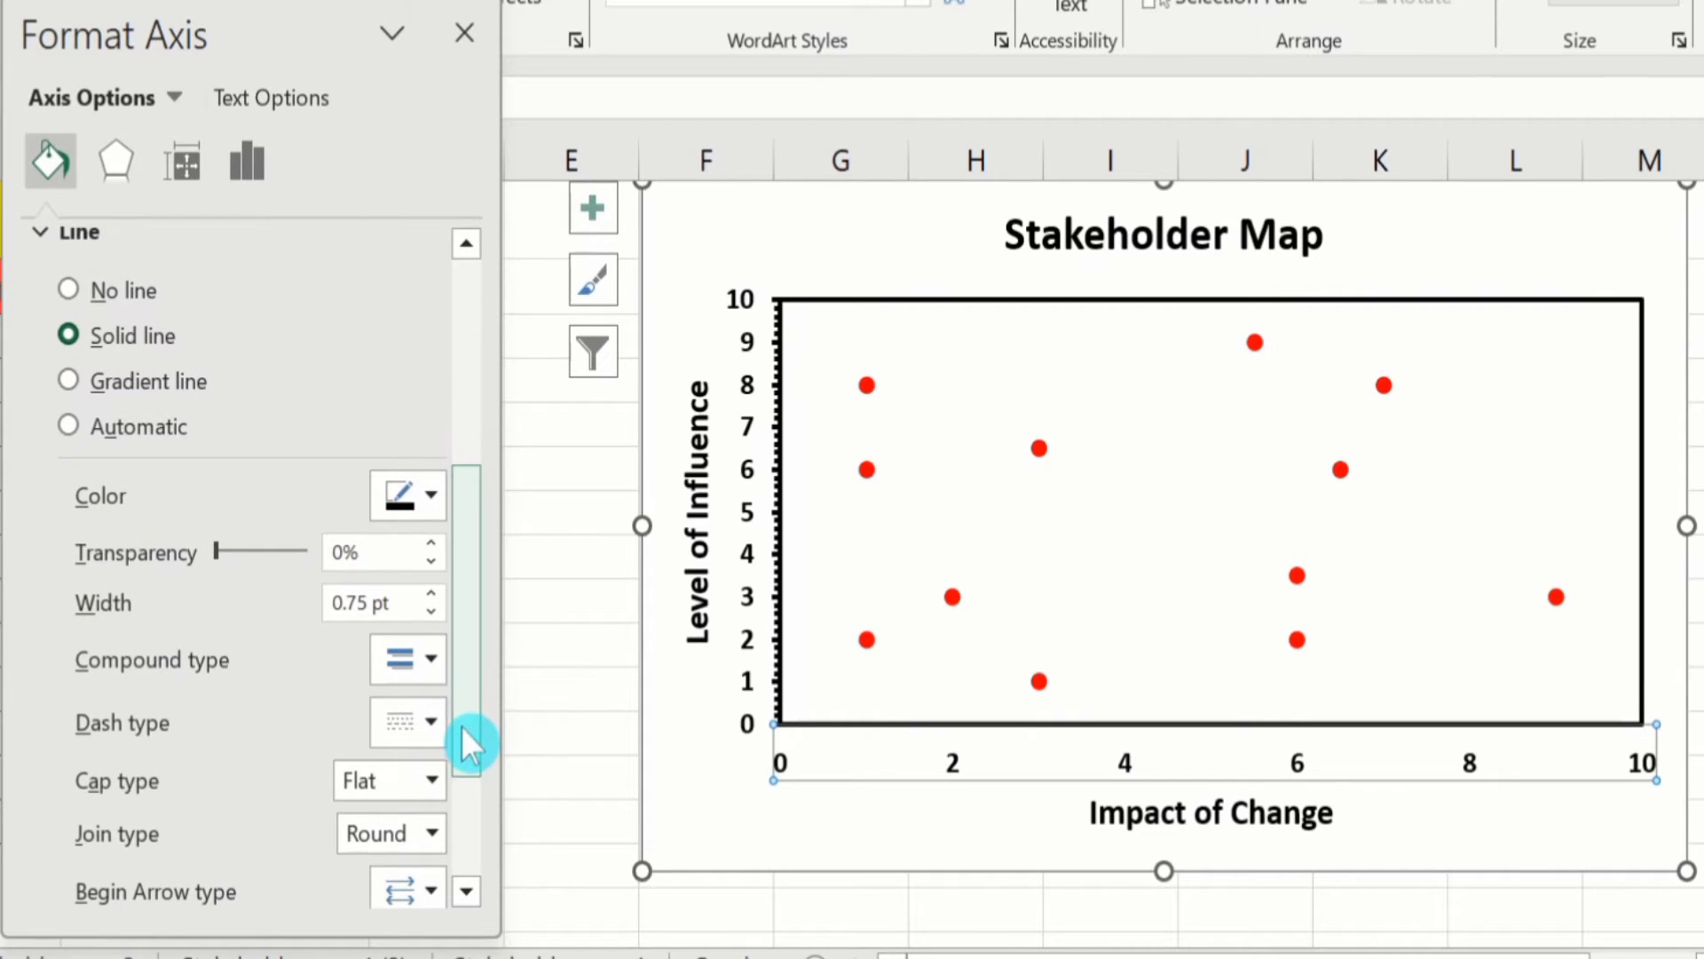
{"action": "left_click", "coordinate": [433, 592]}
{"action": "left_click", "coordinate": [434, 592]}
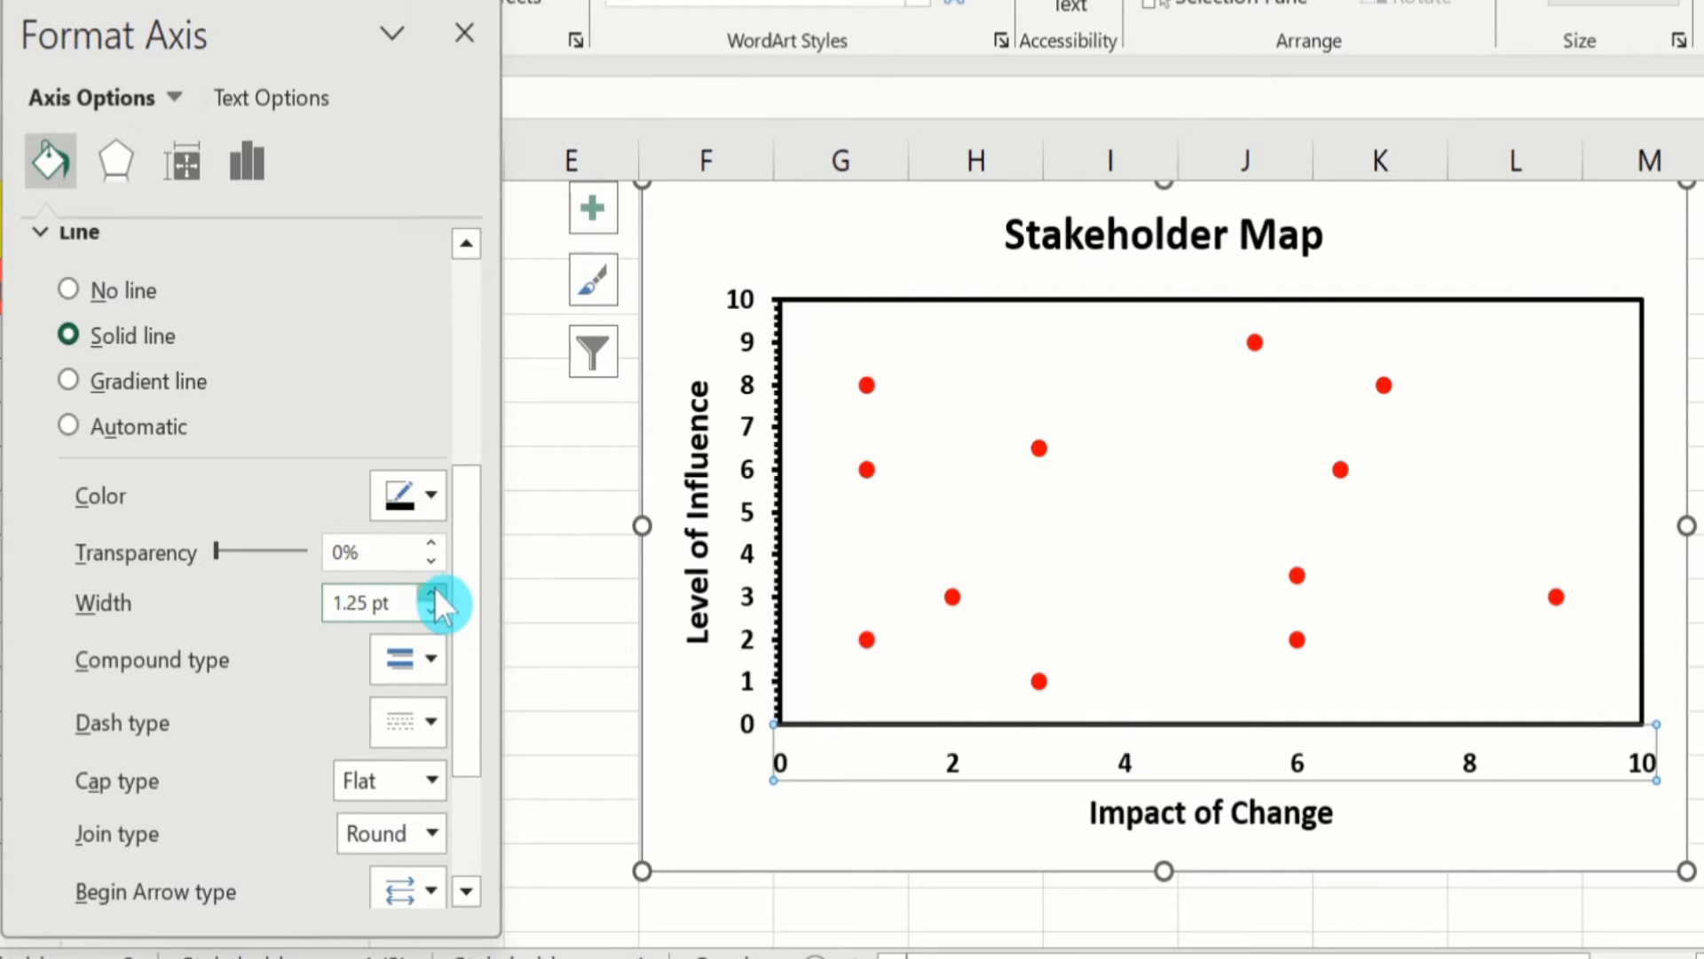
{"action": "left_click", "coordinate": [434, 593]}
{"action": "left_click", "coordinate": [465, 39]}
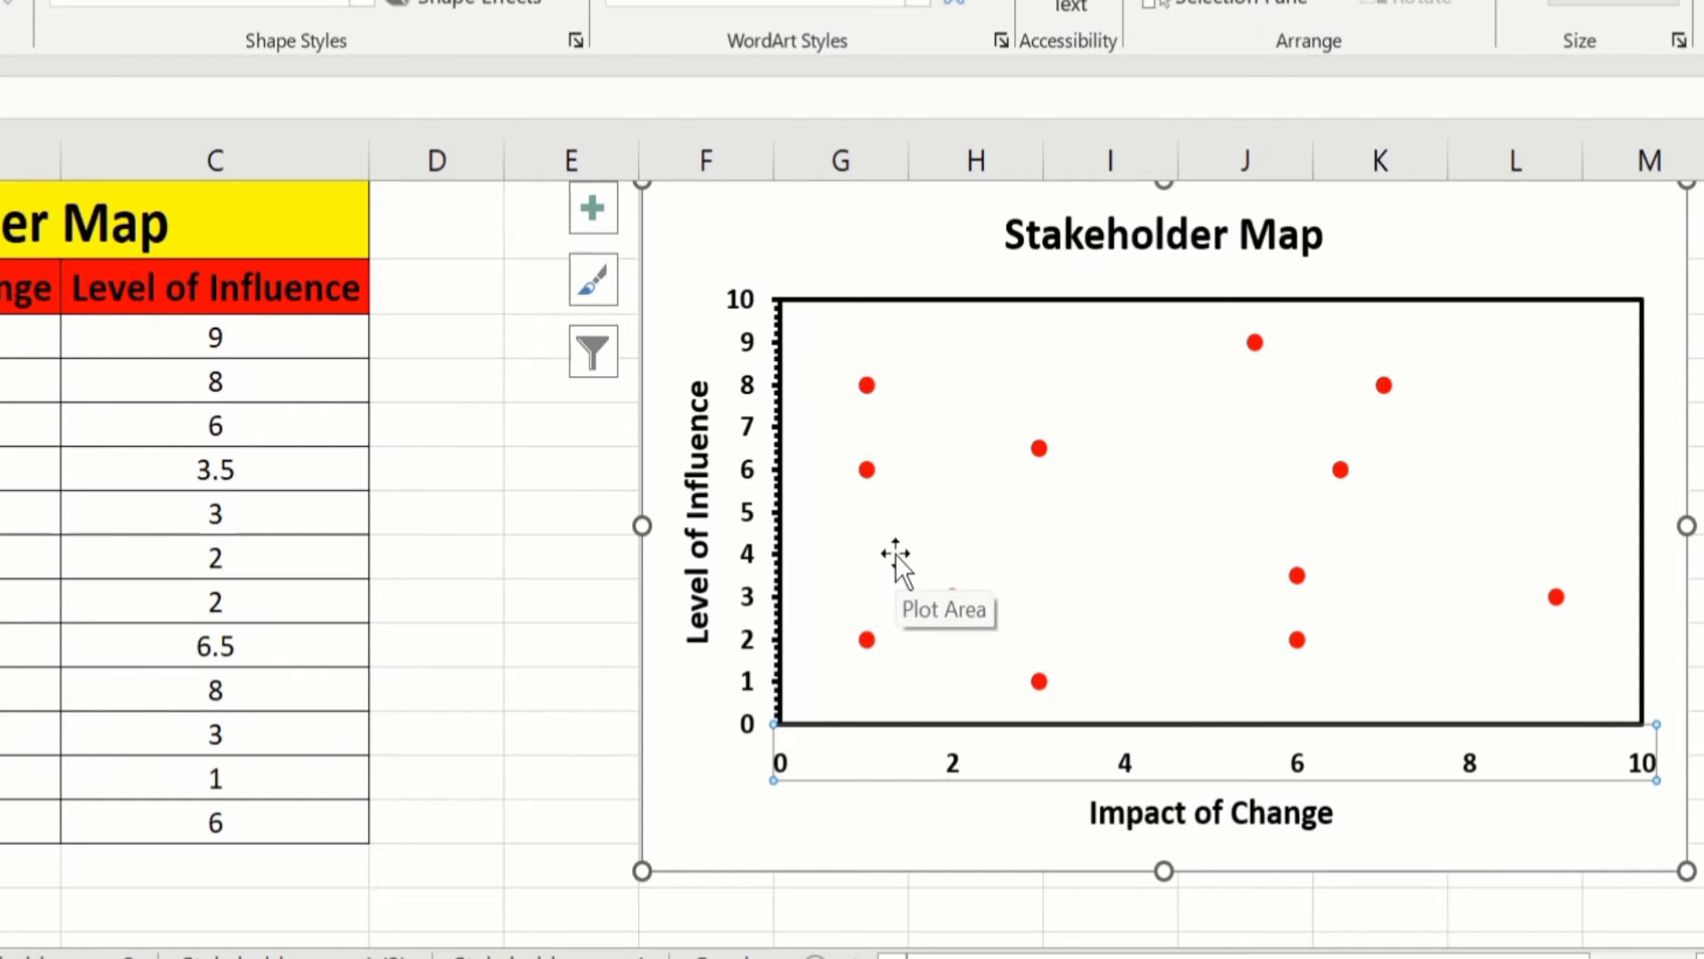
Step: Set the horizontal axis to cross the vertical axis at axis value 5 in the vertical axis formatting options
{"action": "left_click", "coordinate": [746, 465]}
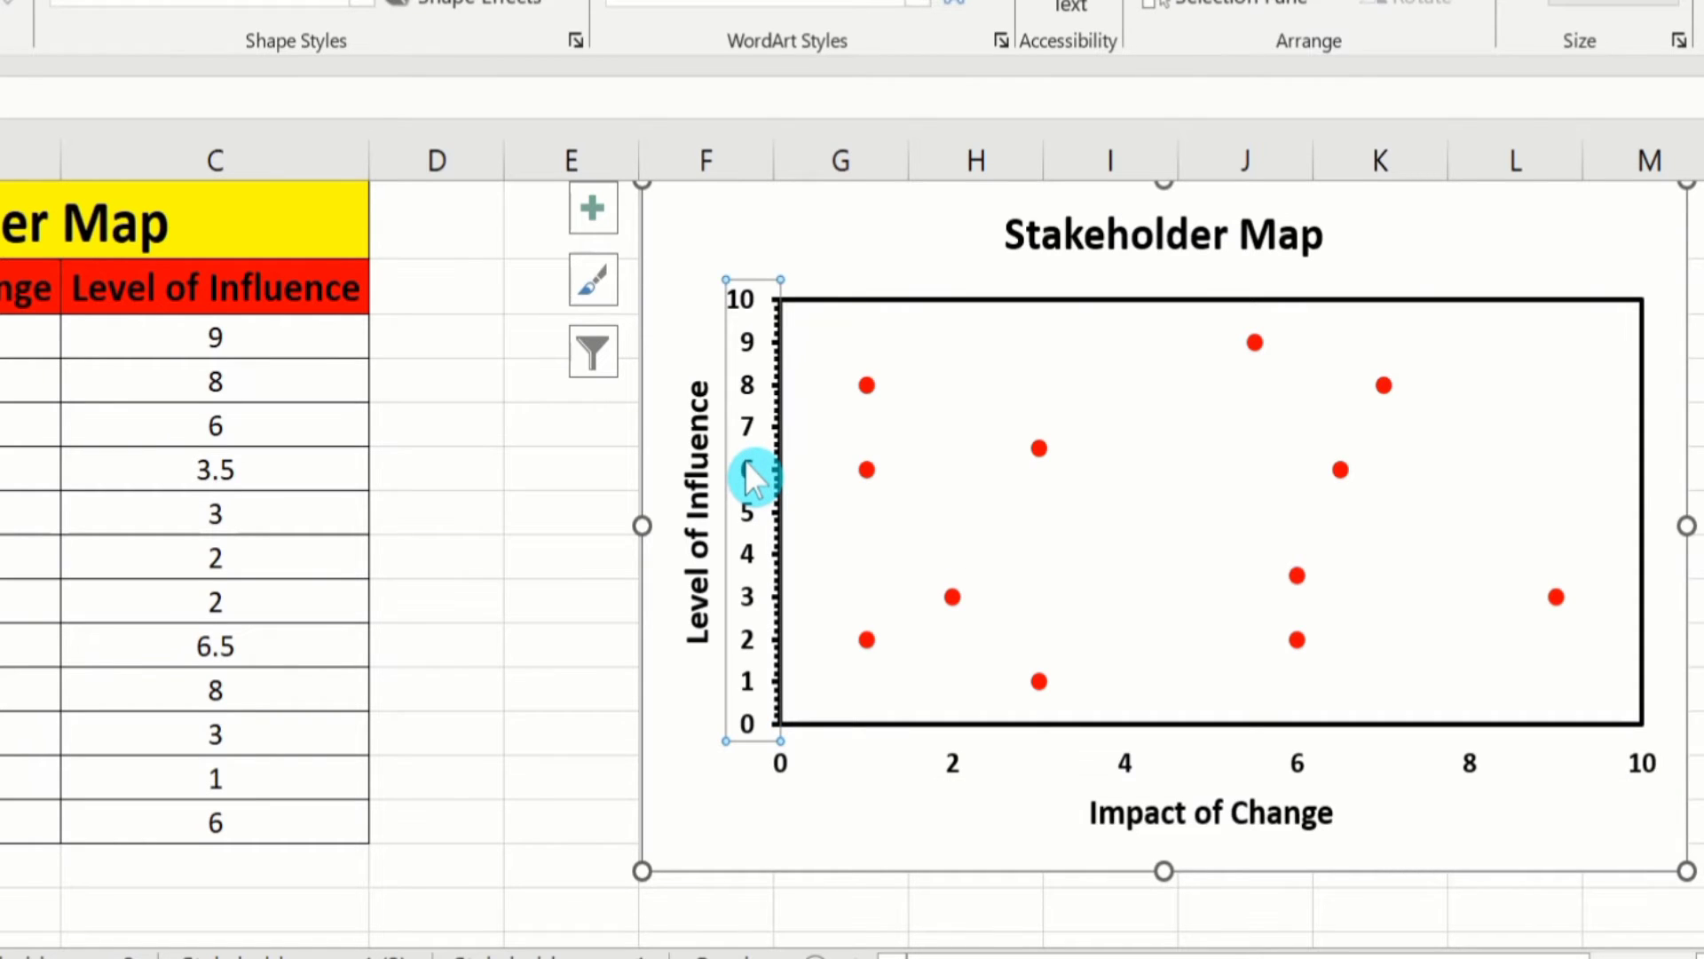
{"action": "right_click", "coordinate": [744, 460]}
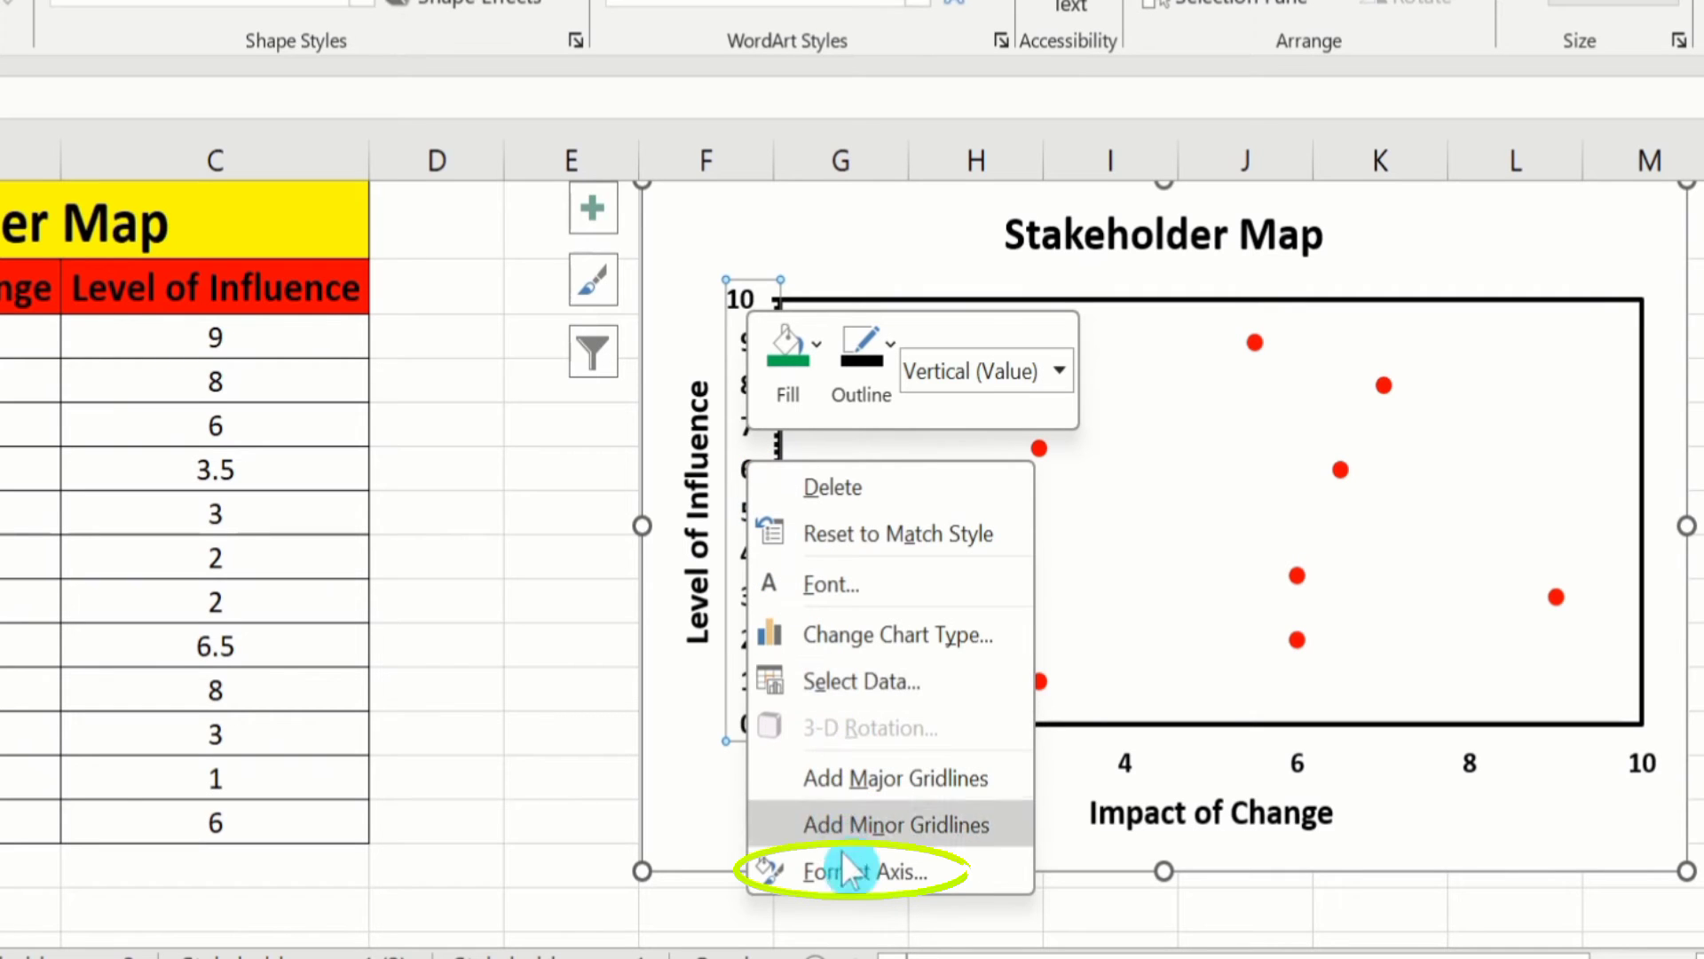
{"action": "left_click", "coordinate": [865, 870]}
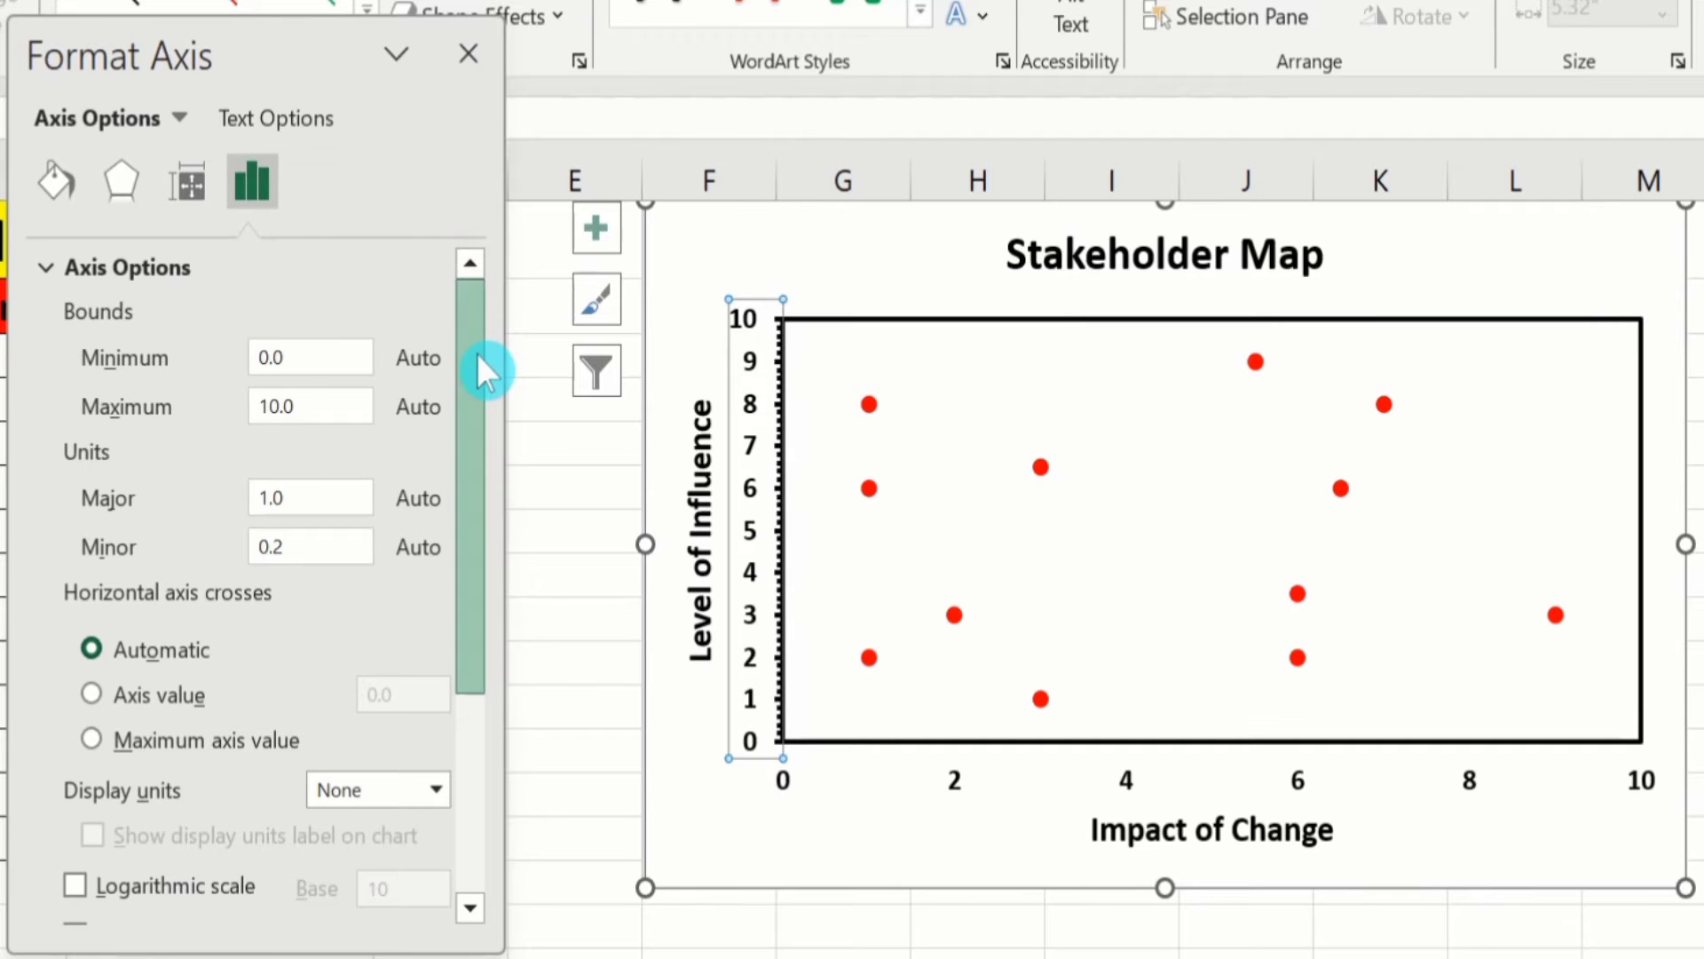
{"action": "left_click_drag", "start_coordinate": [477, 354], "coordinate": [484, 416]}
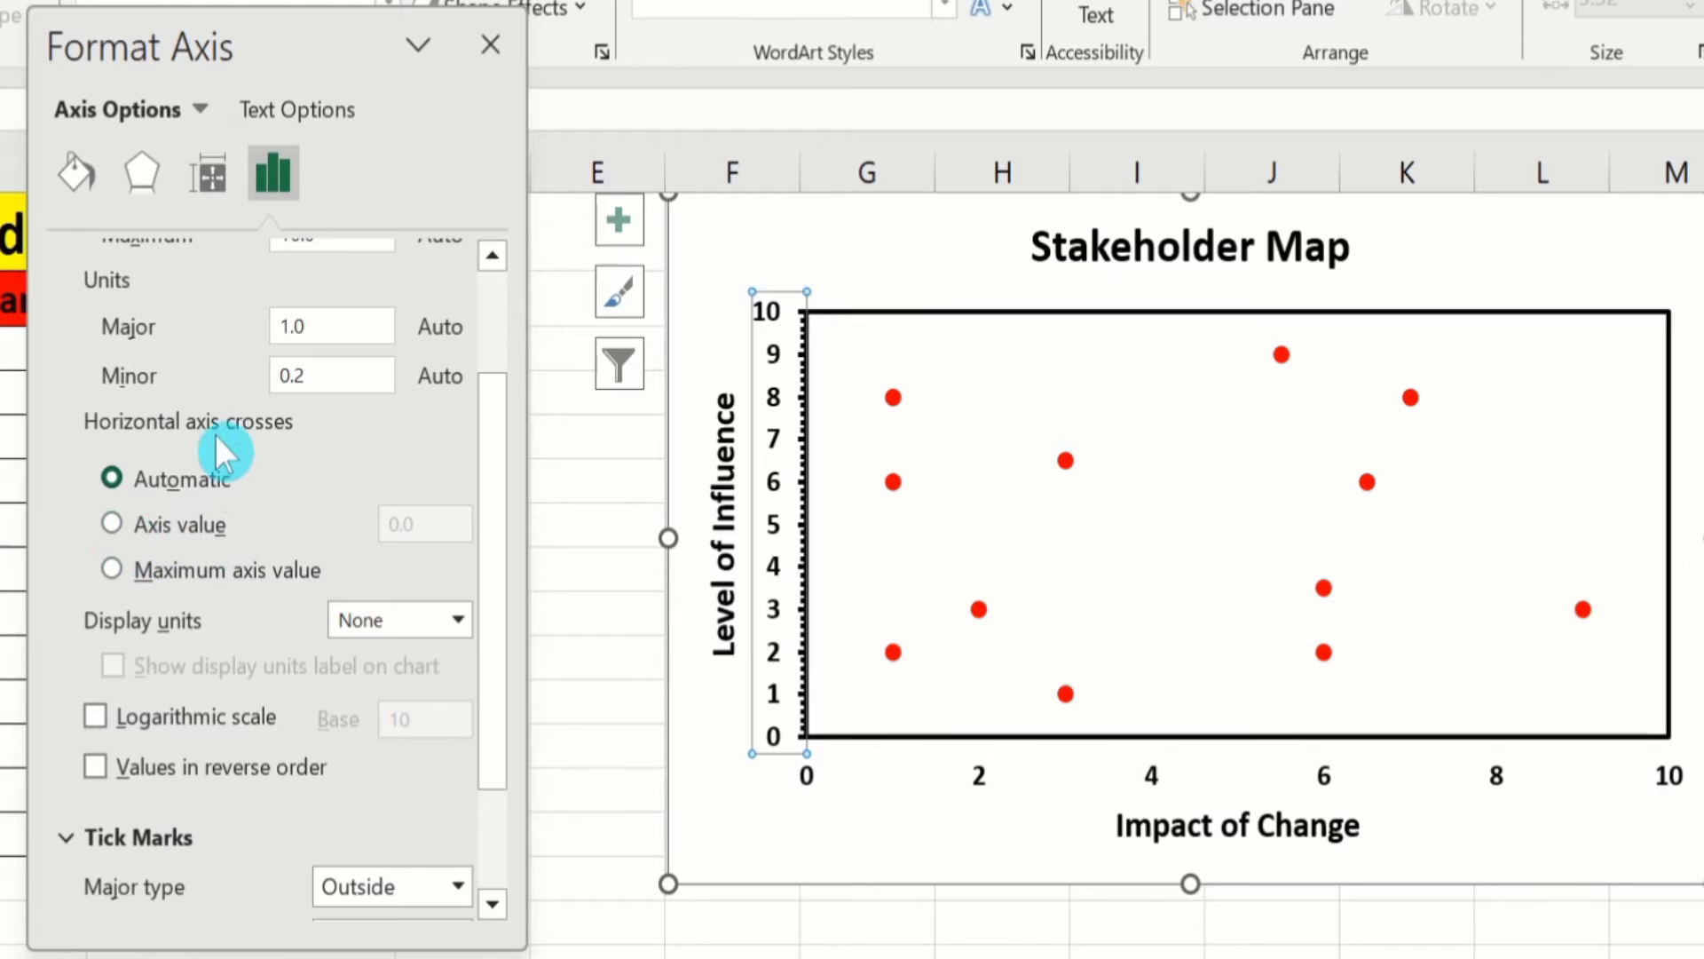
{"action": "left_click", "coordinate": [110, 526]}
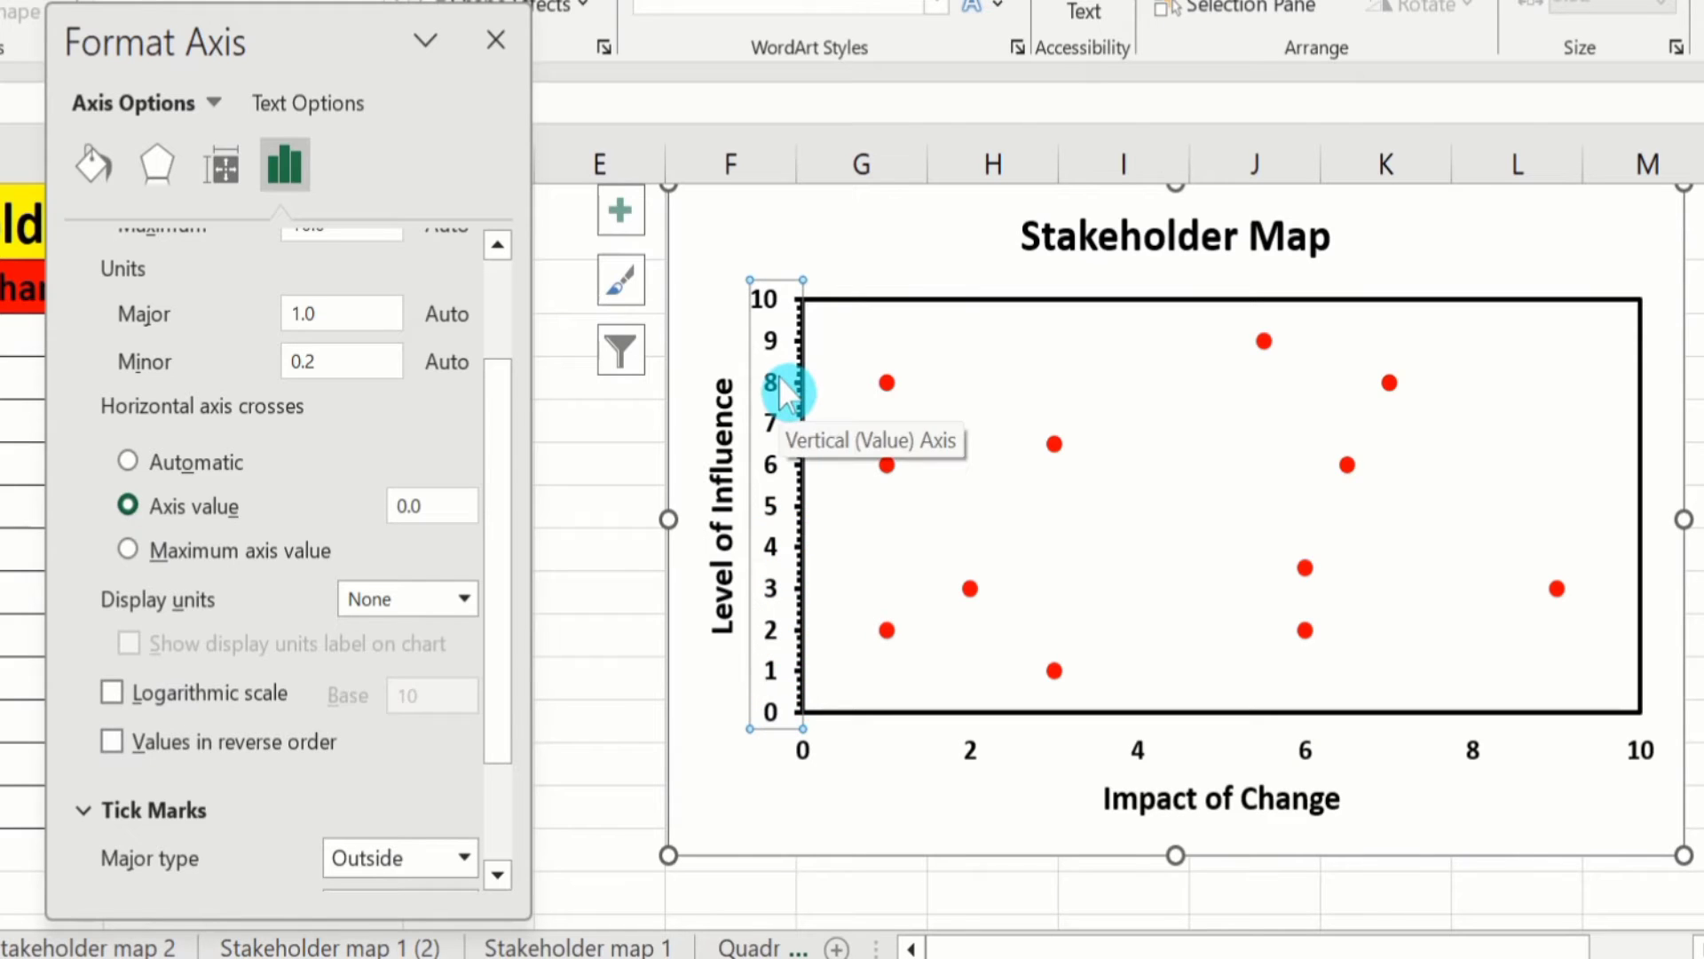
{"action": "left_click", "coordinate": [407, 506]}
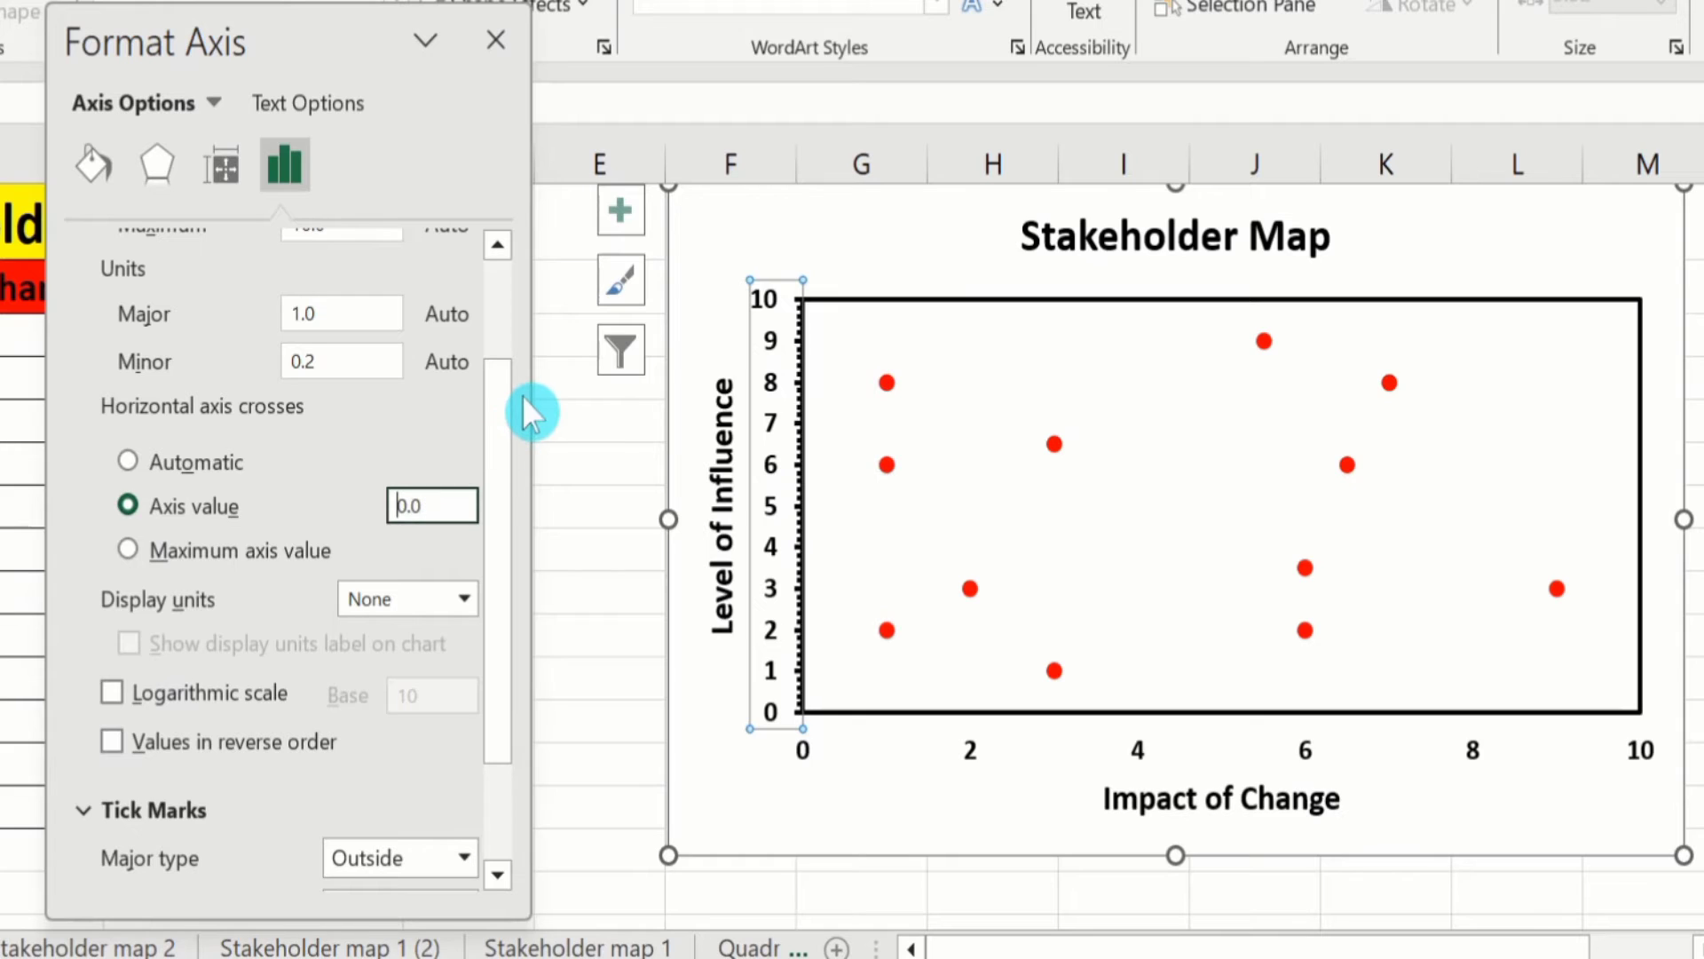
{"action": "key", "text": "Right"}
{"action": "key", "text": "BackSpace"}
{"action": "type", "text": "5"}
Step: Set the vertical axis to cross the horizontal Impact of Change axis at axis value 5
{"action": "left_click", "coordinate": [978, 756]}
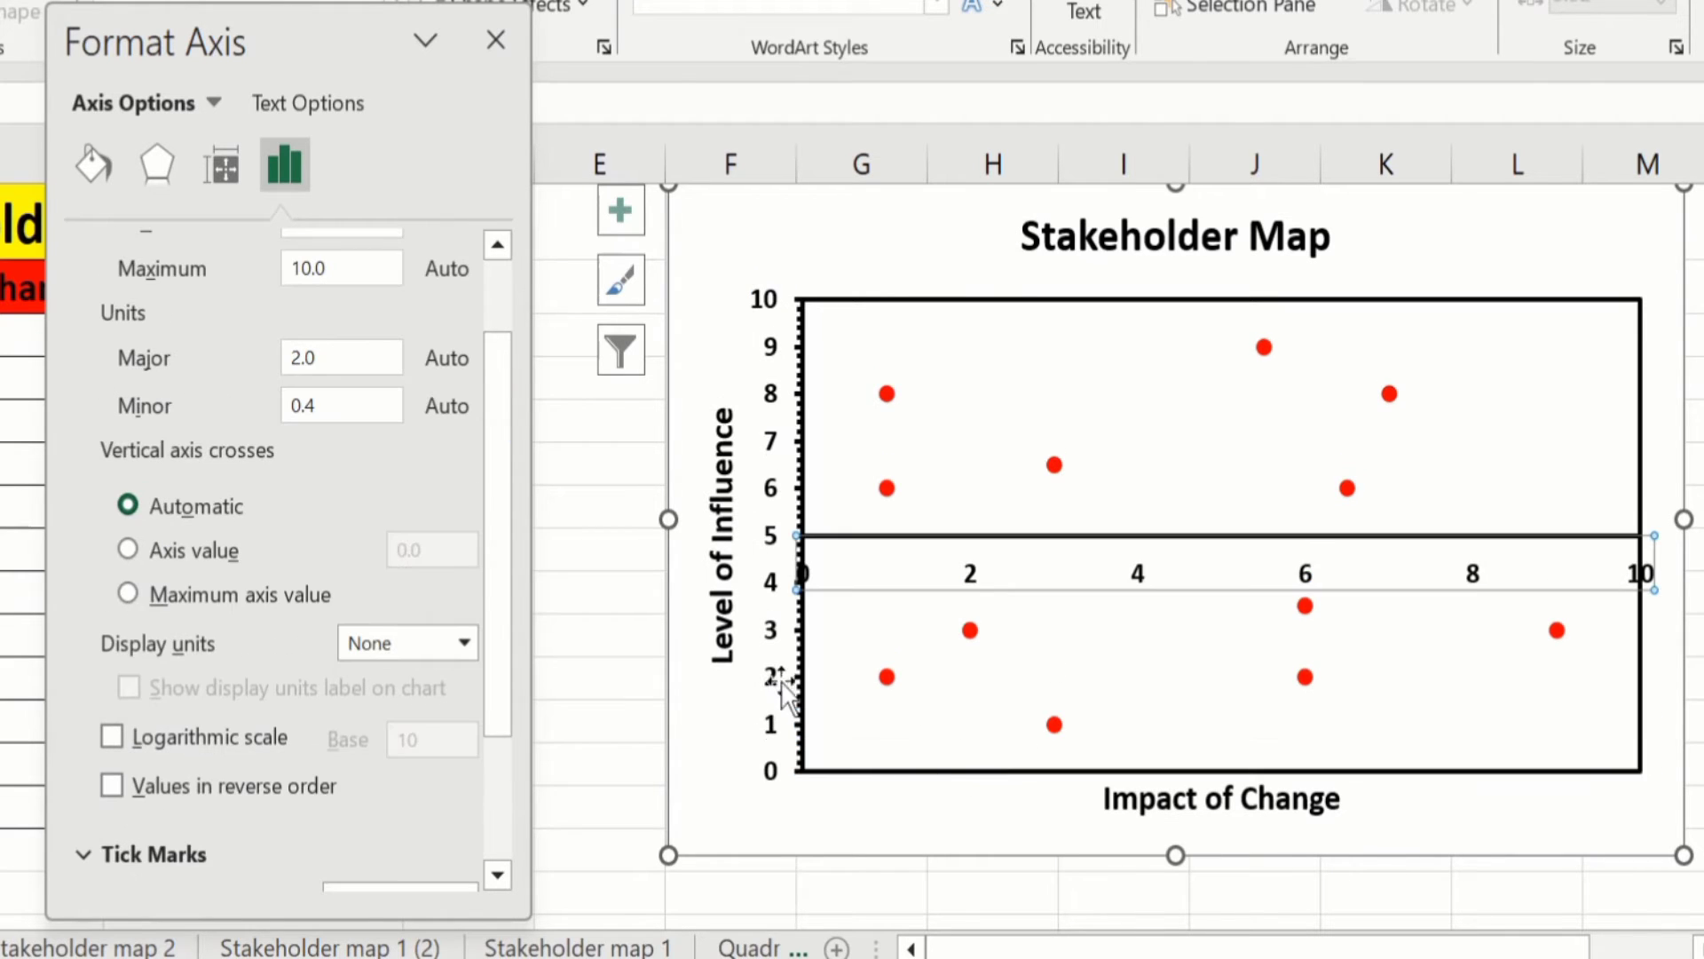
{"action": "left_click", "coordinate": [210, 548]}
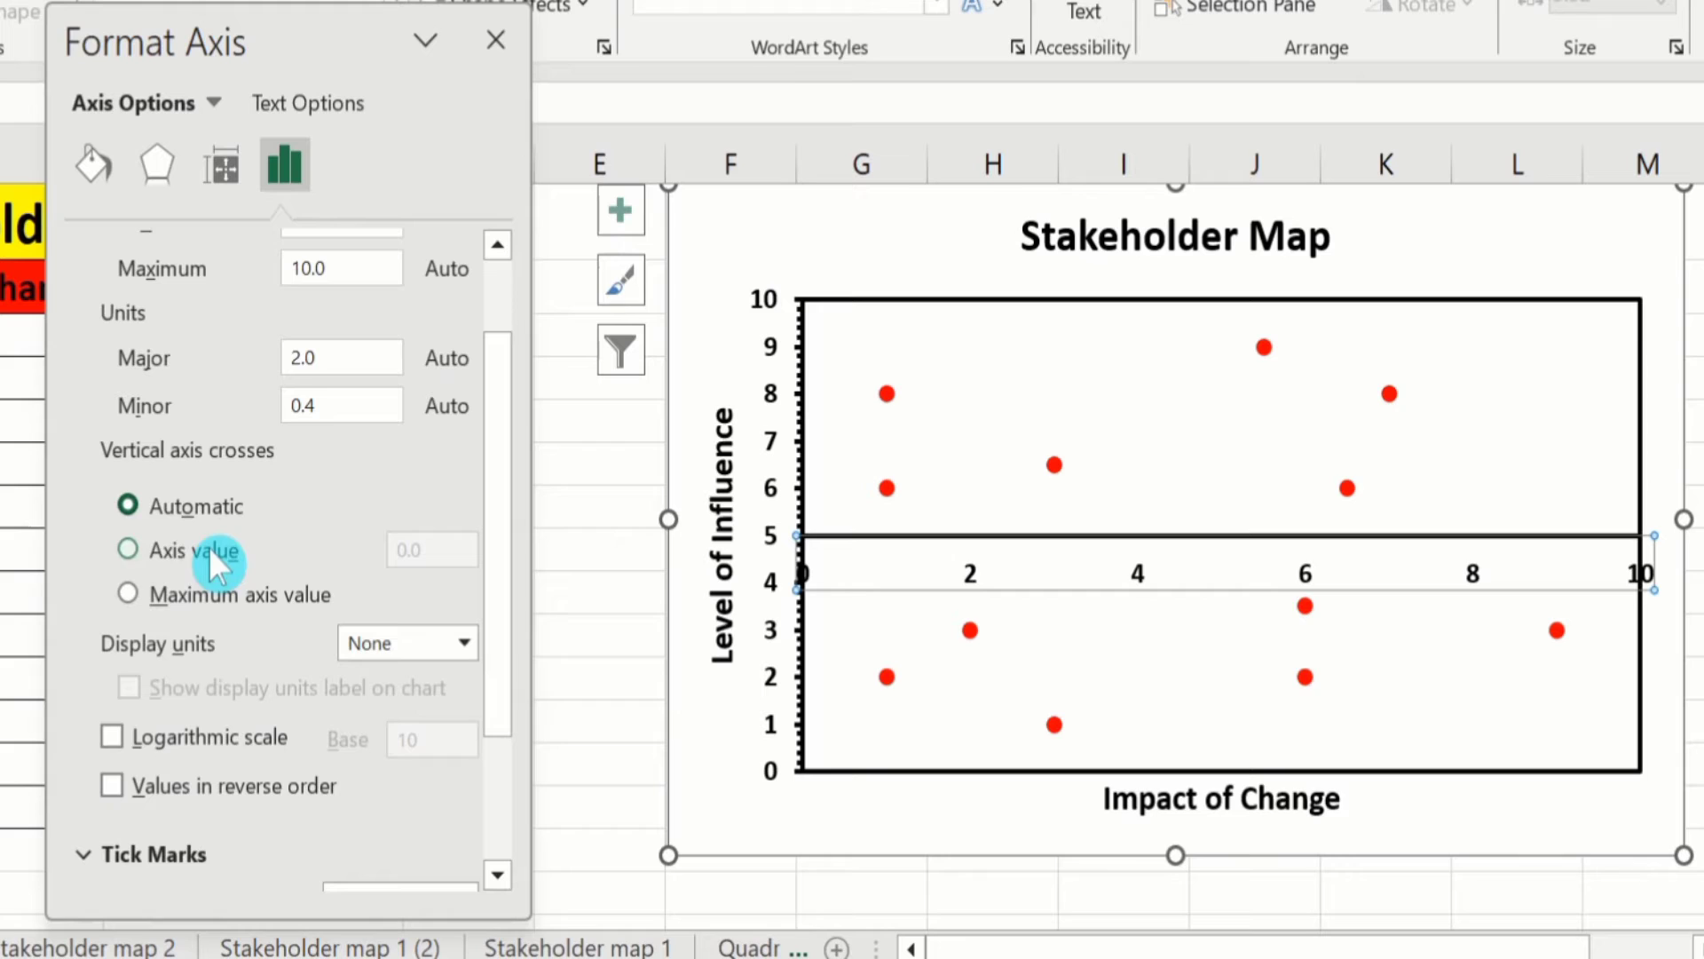
{"action": "left_click", "coordinate": [126, 546]}
{"action": "left_click", "coordinate": [396, 544]}
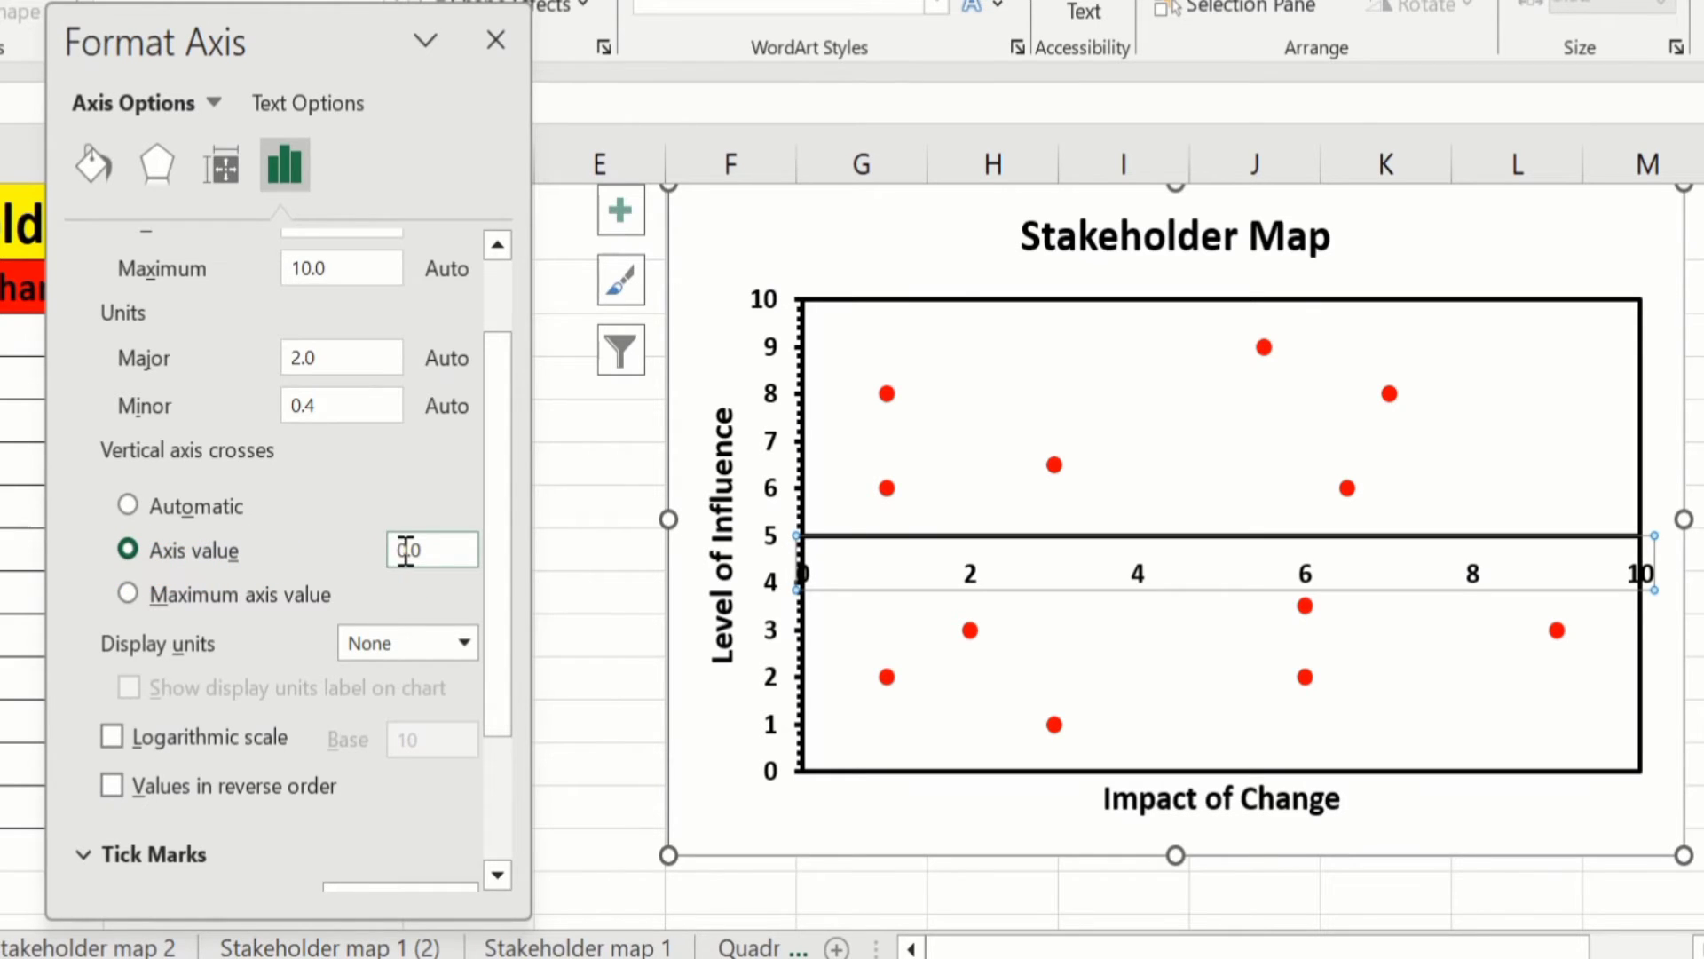
{"action": "left_click", "coordinate": [405, 550]}
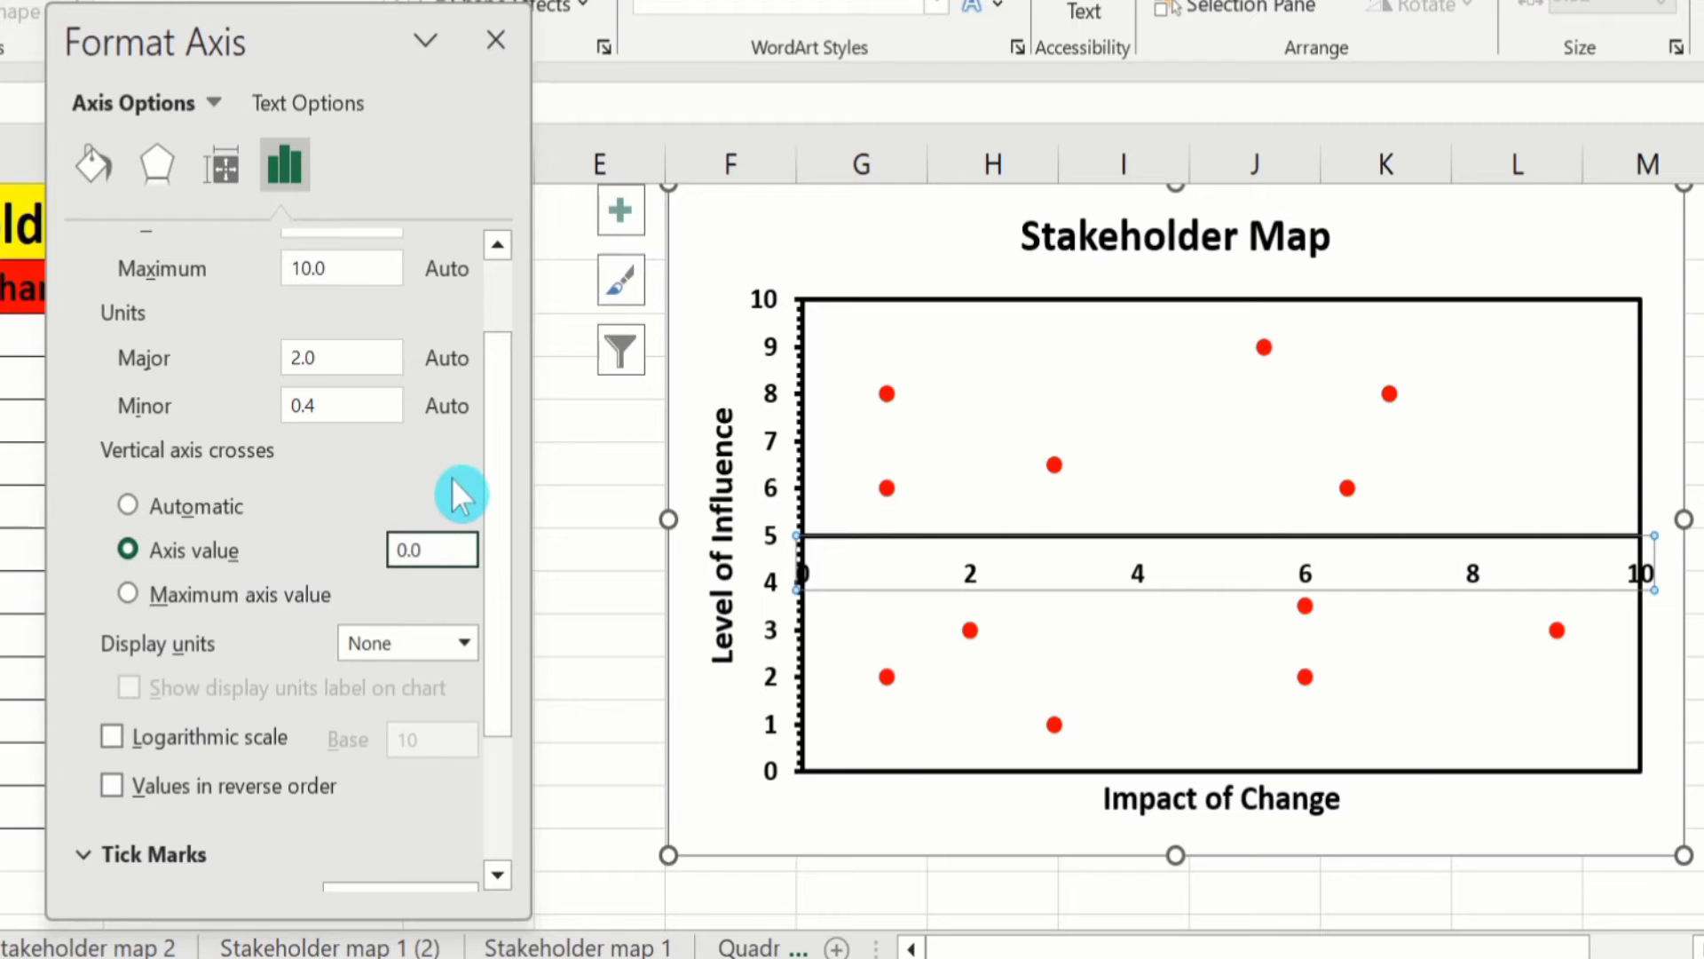
{"action": "key", "text": "Right"}
{"action": "key", "text": "BackSpace"}
{"action": "type", "text": "5"}
{"action": "left_click", "coordinate": [611, 559]}
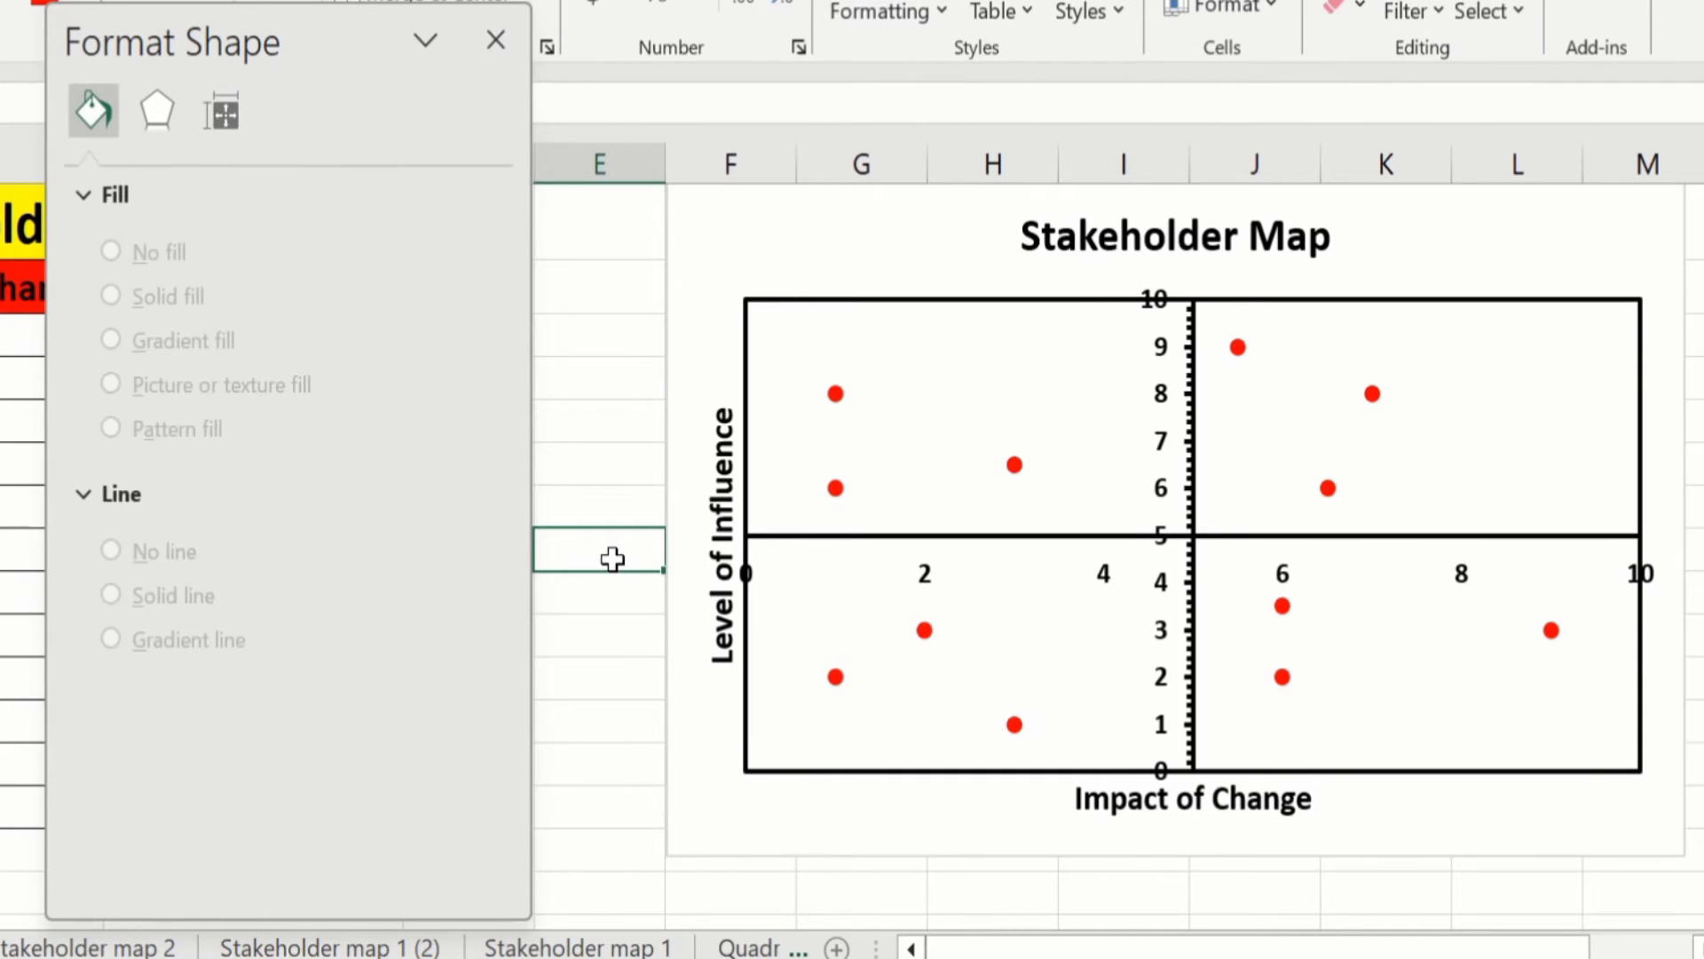
Step: Set both the major and minor tick marks of the horizontal axis to Outside
{"action": "left_click", "coordinate": [876, 541]}
{"action": "left_click", "coordinate": [881, 536]}
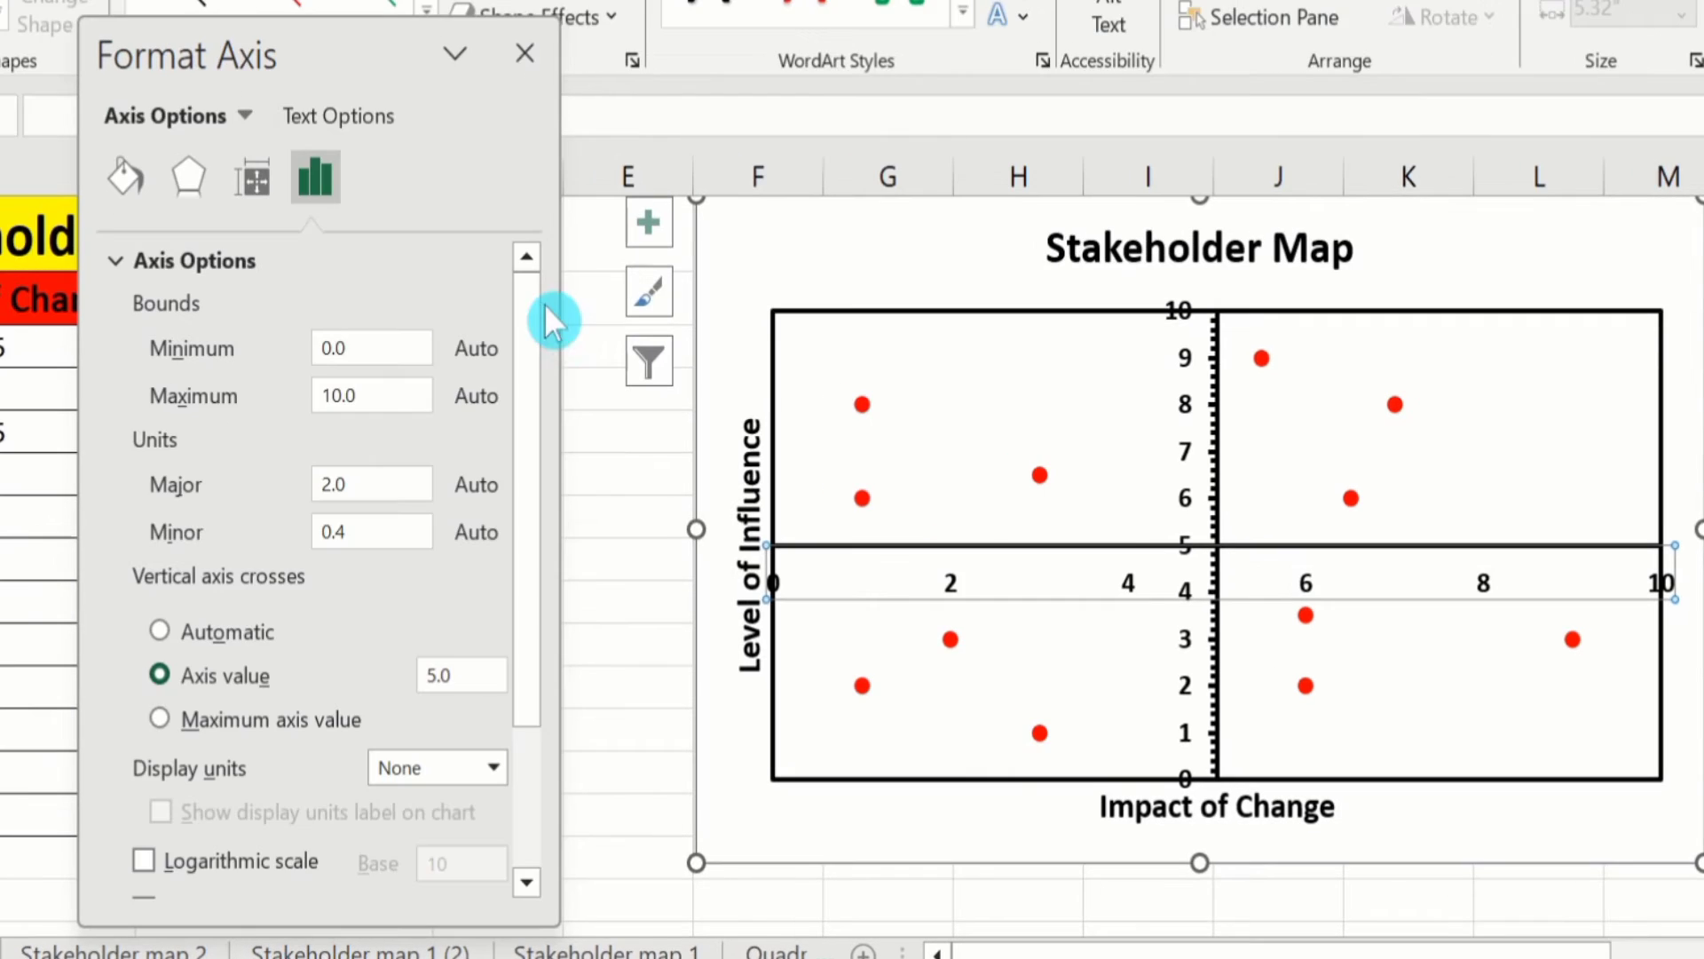
{"action": "left_click_drag", "start_coordinate": [535, 305], "coordinate": [551, 545]}
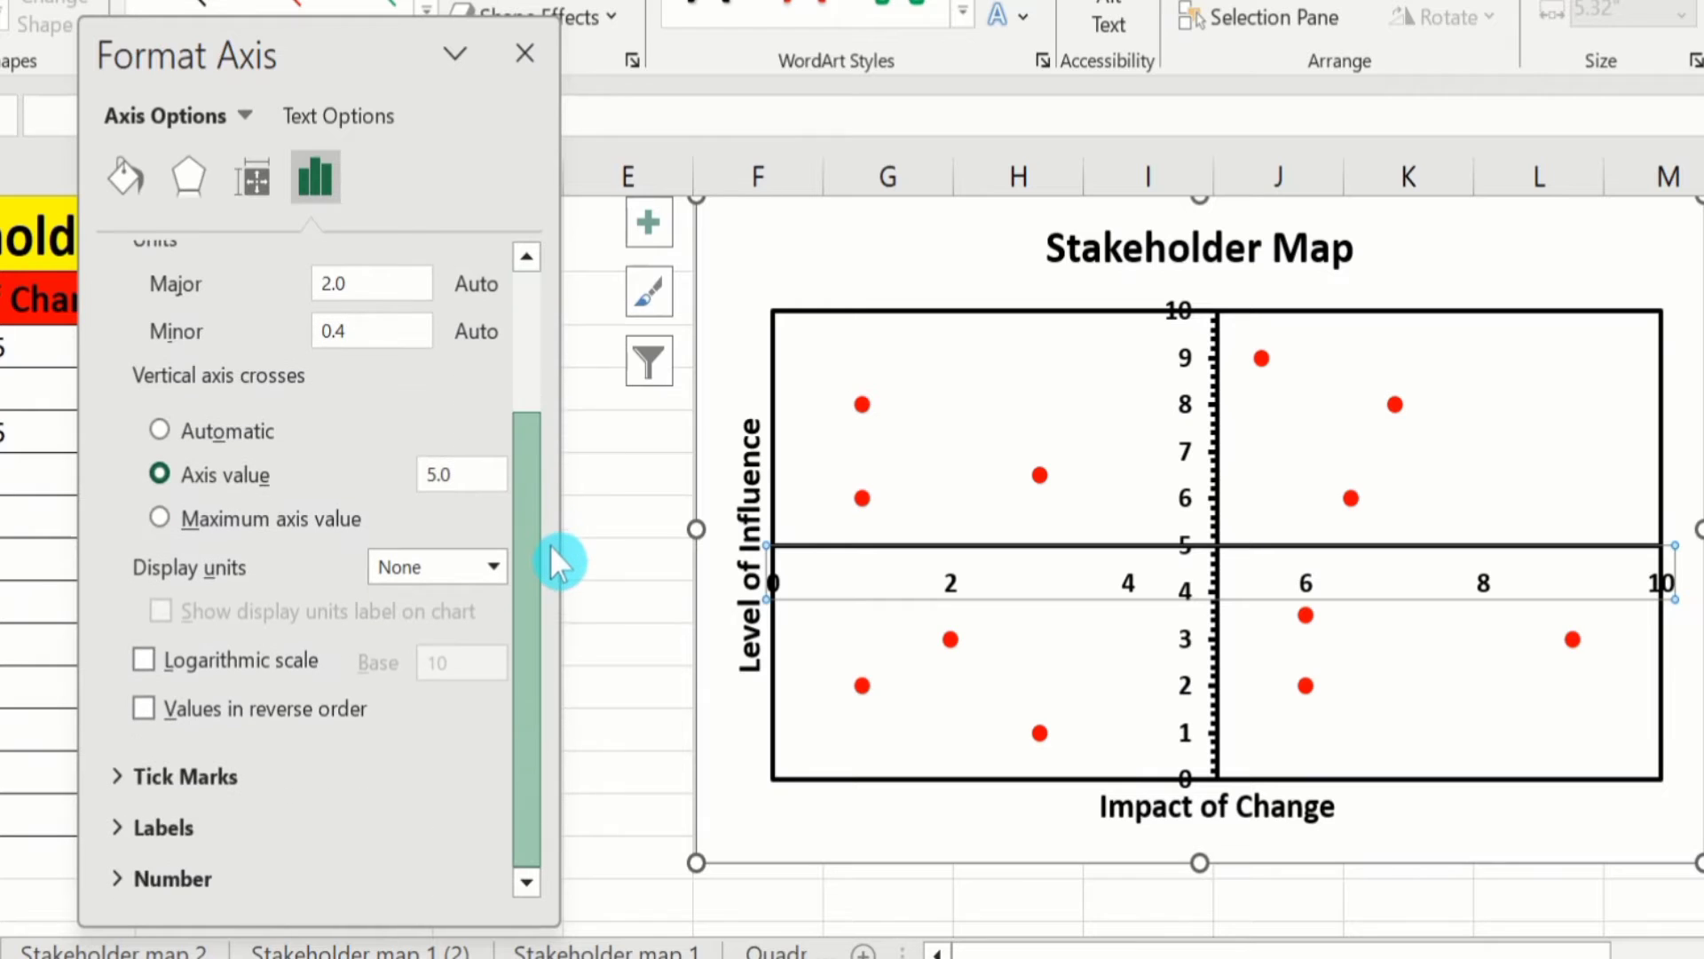
{"action": "left_click", "coordinate": [245, 771]}
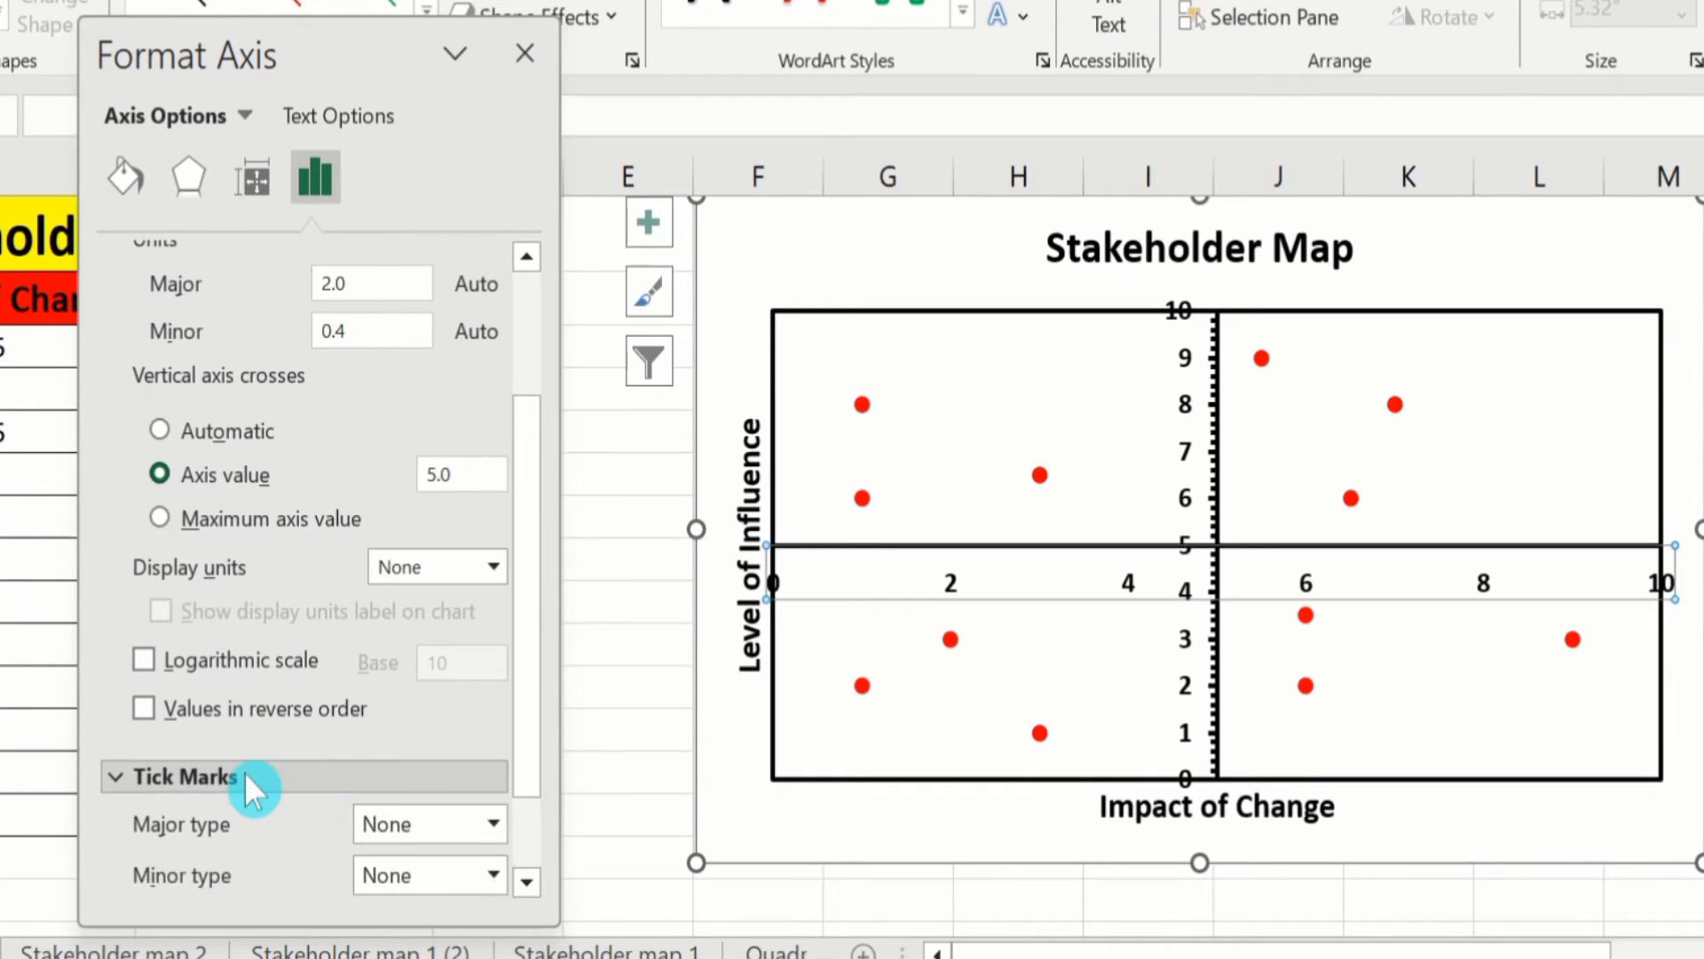
{"action": "left_click_drag", "start_coordinate": [524, 711], "coordinate": [524, 807]}
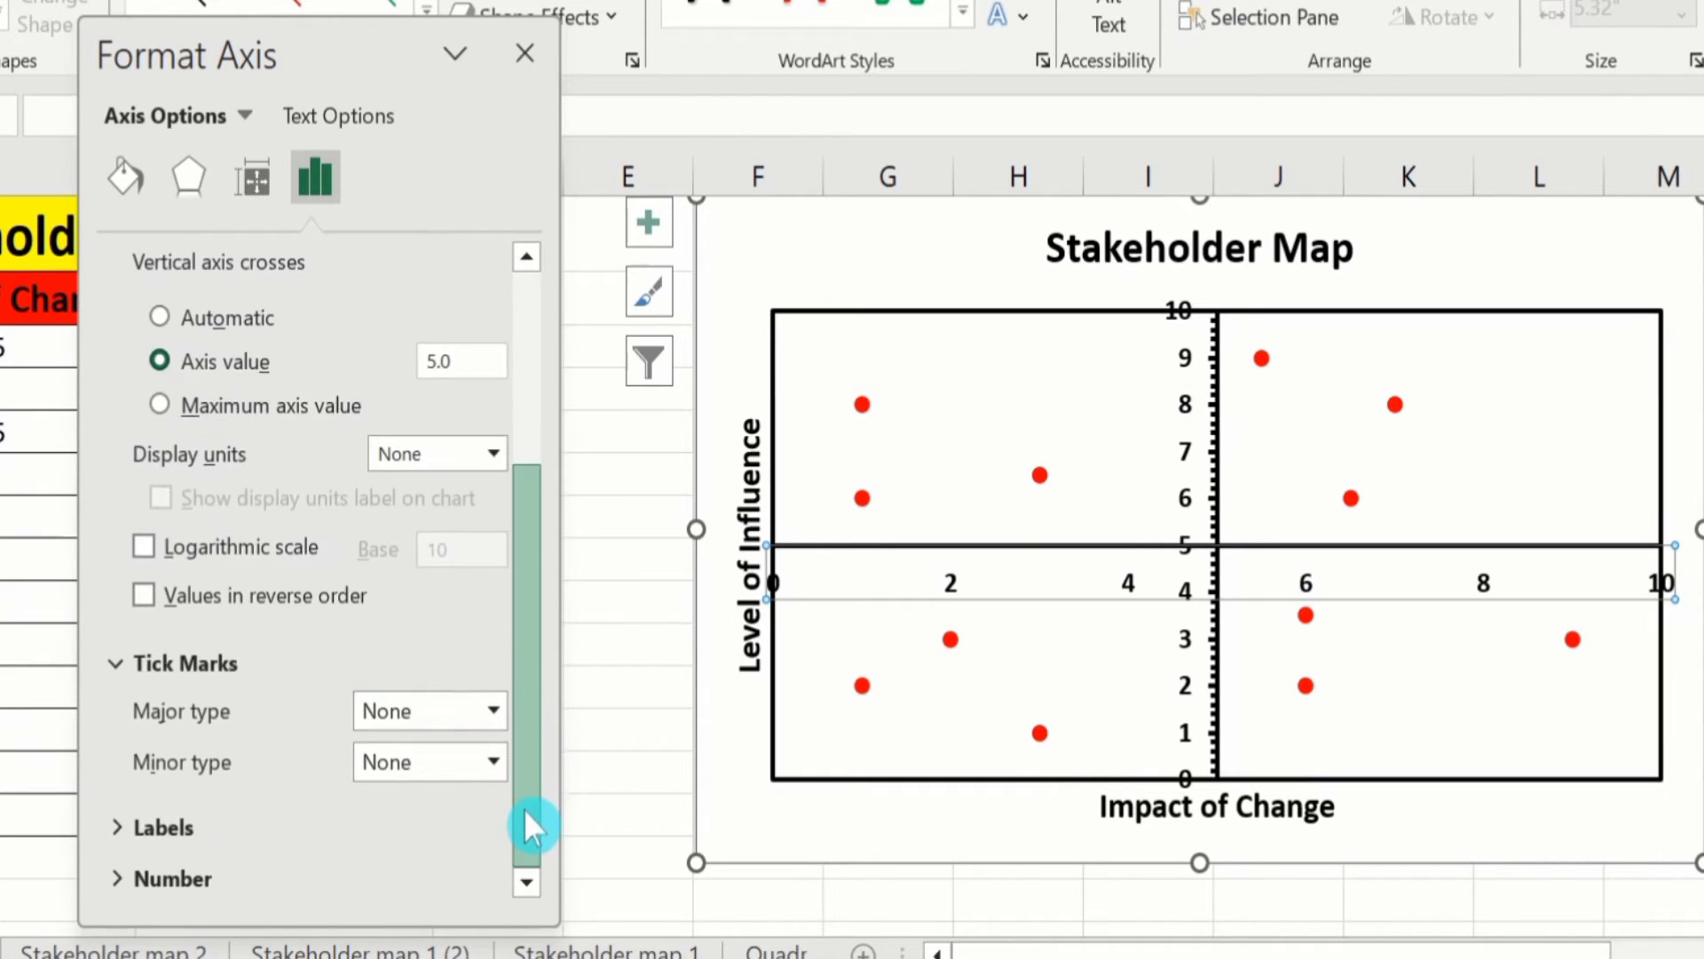
{"action": "left_click", "coordinate": [494, 711]}
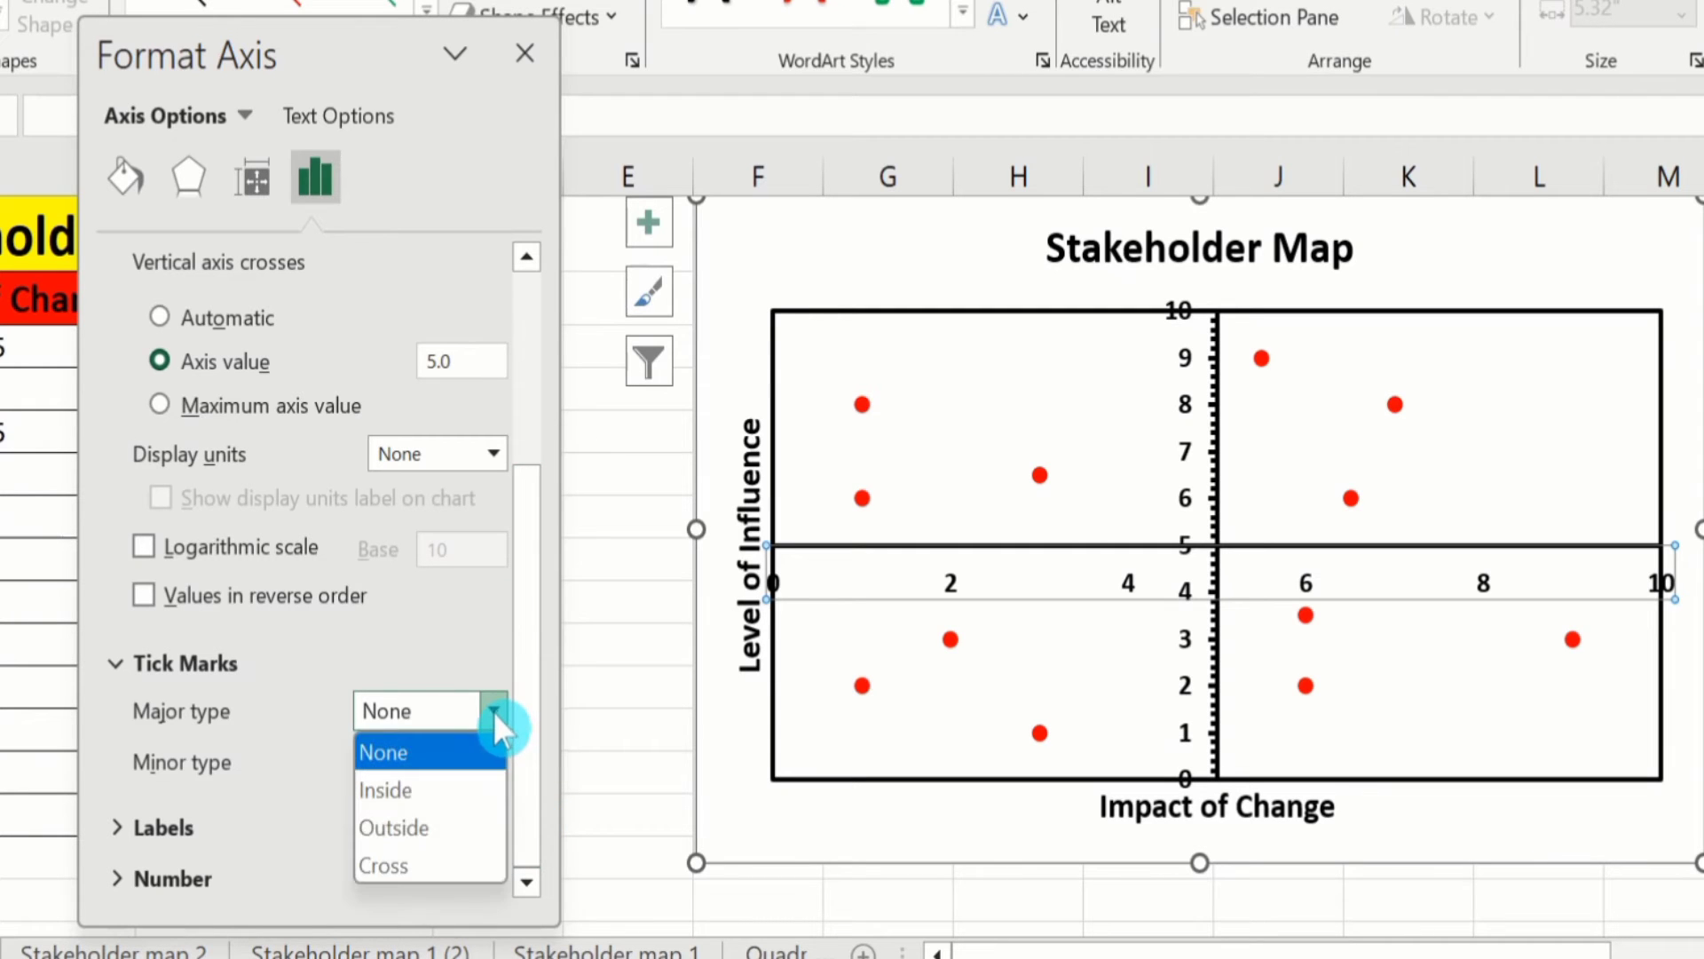
{"action": "left_click", "coordinate": [461, 830]}
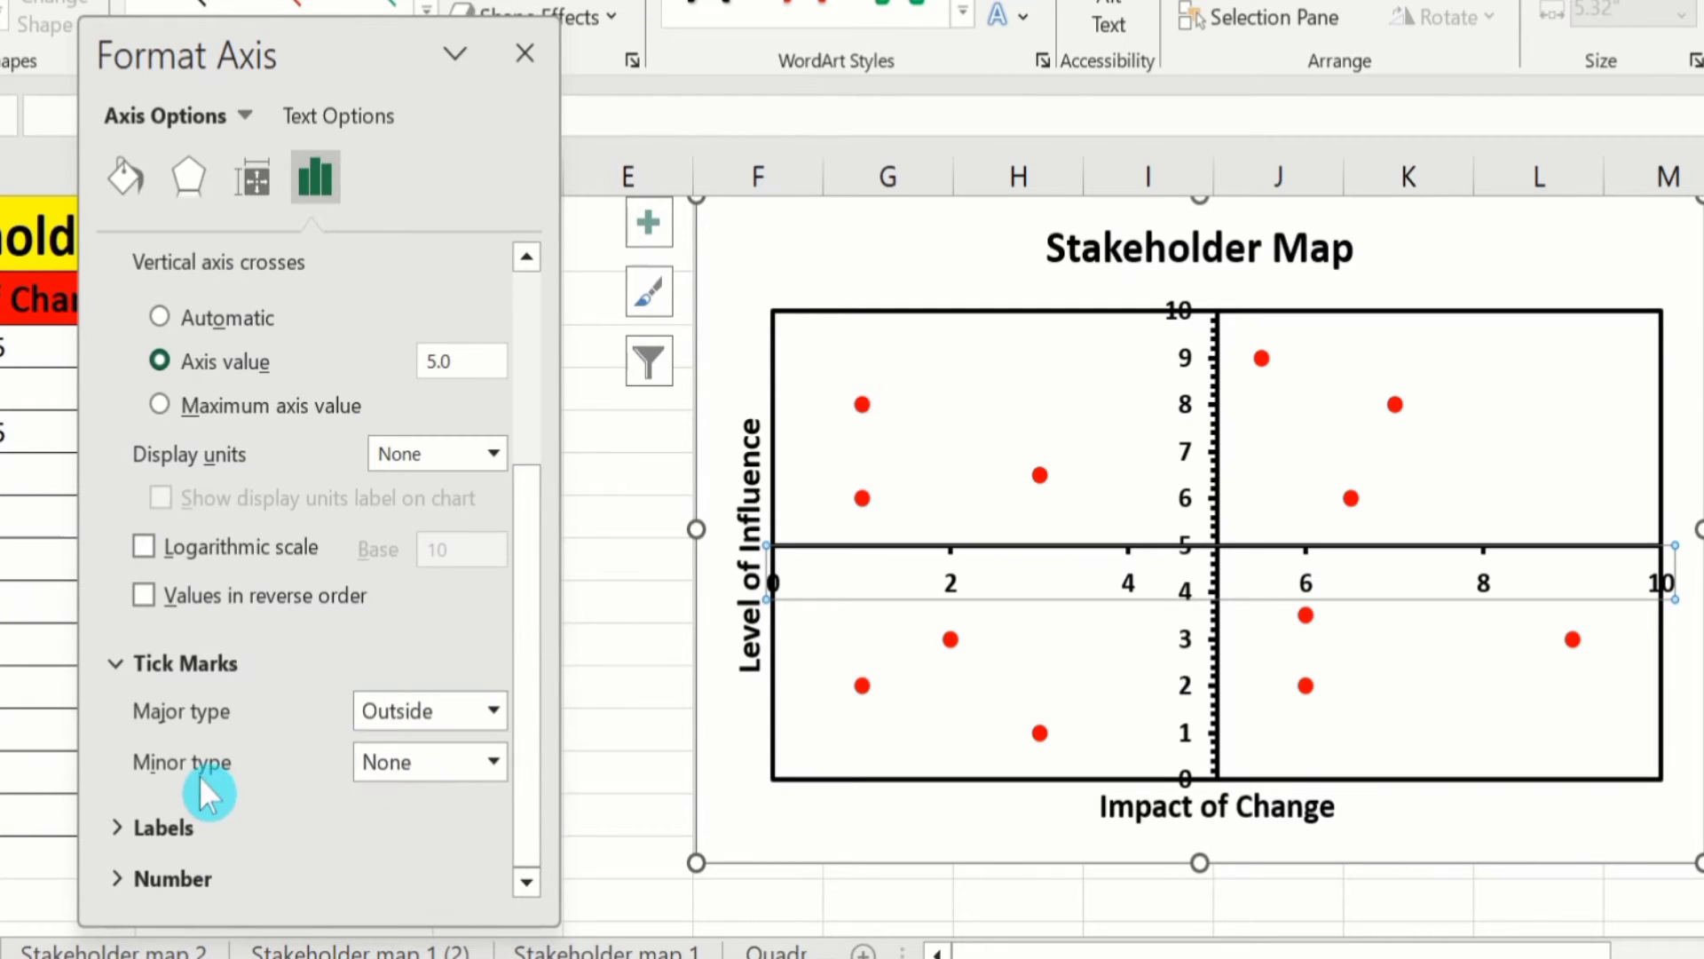
{"action": "left_click", "coordinate": [492, 761]}
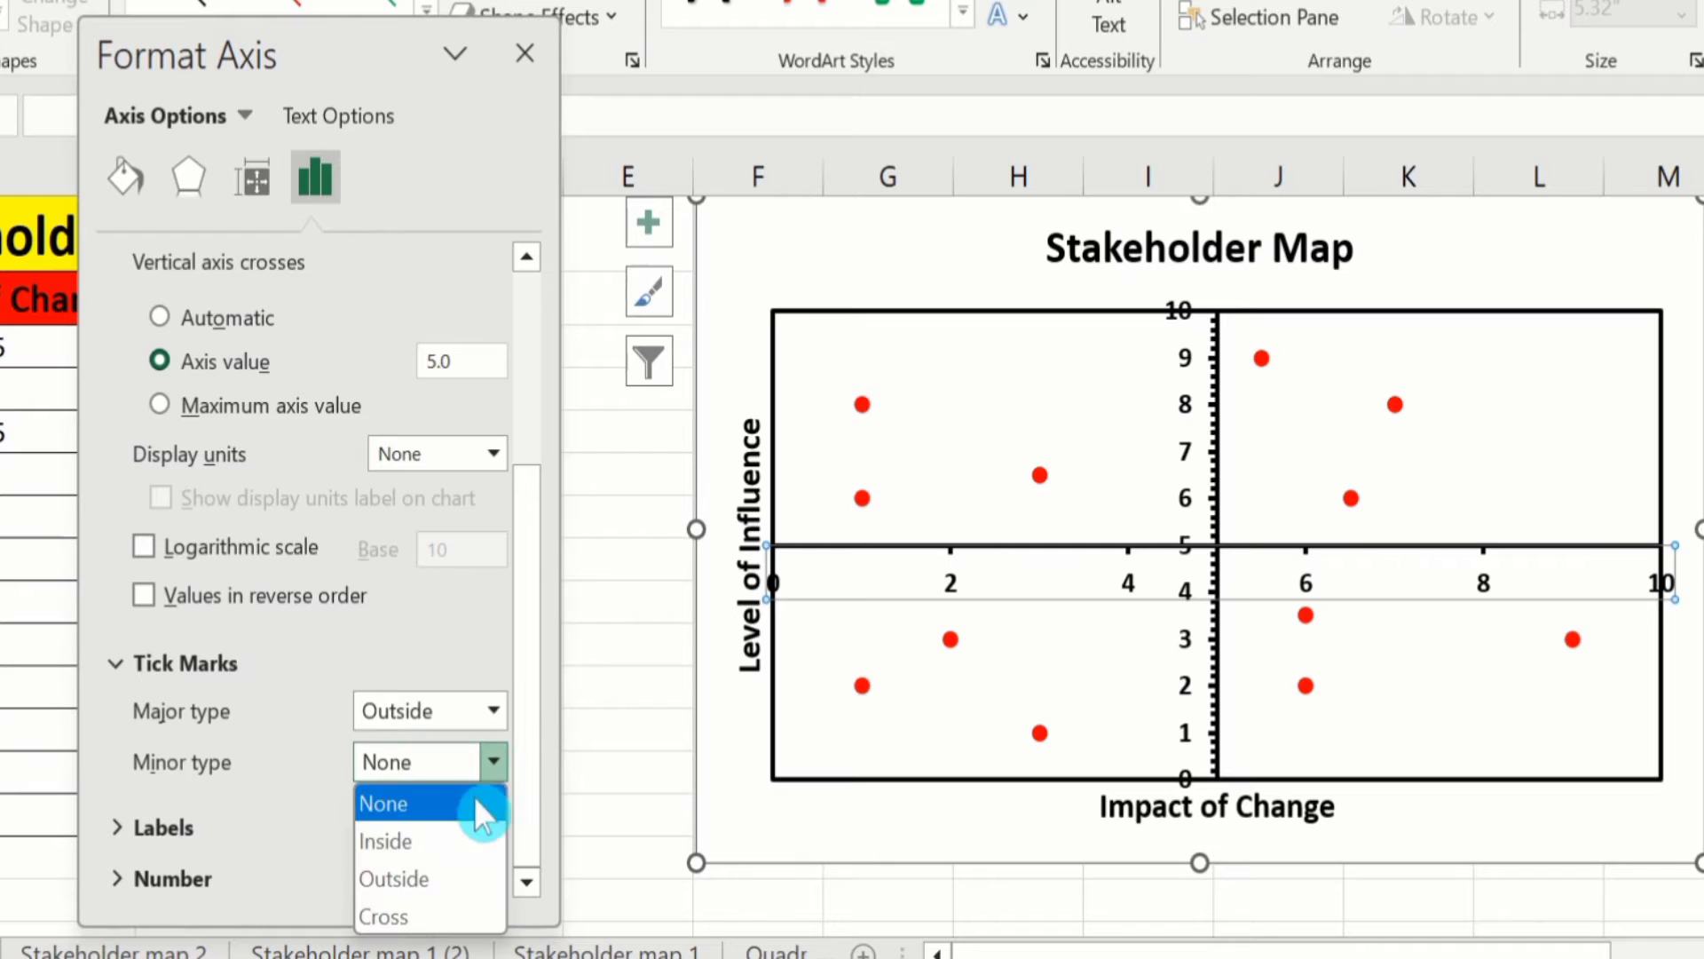
{"action": "left_click", "coordinate": [452, 878]}
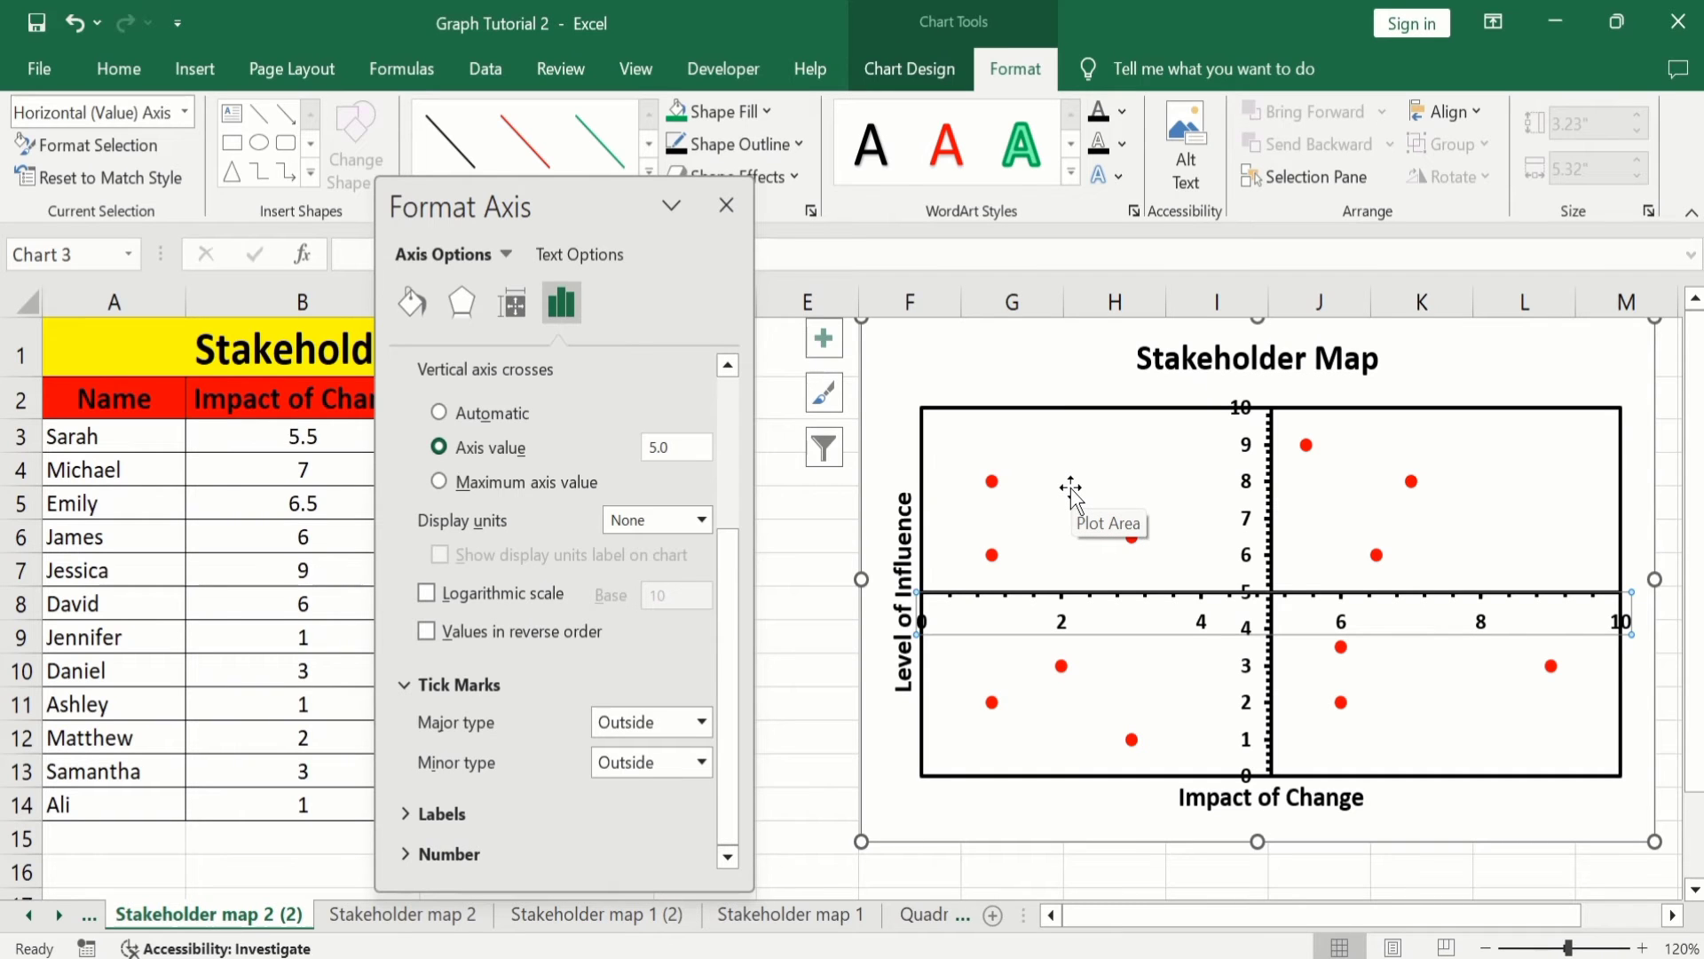
Step: Close the formatting options and remove the outline around the chart's plot area
{"action": "left_click", "coordinate": [1083, 444]}
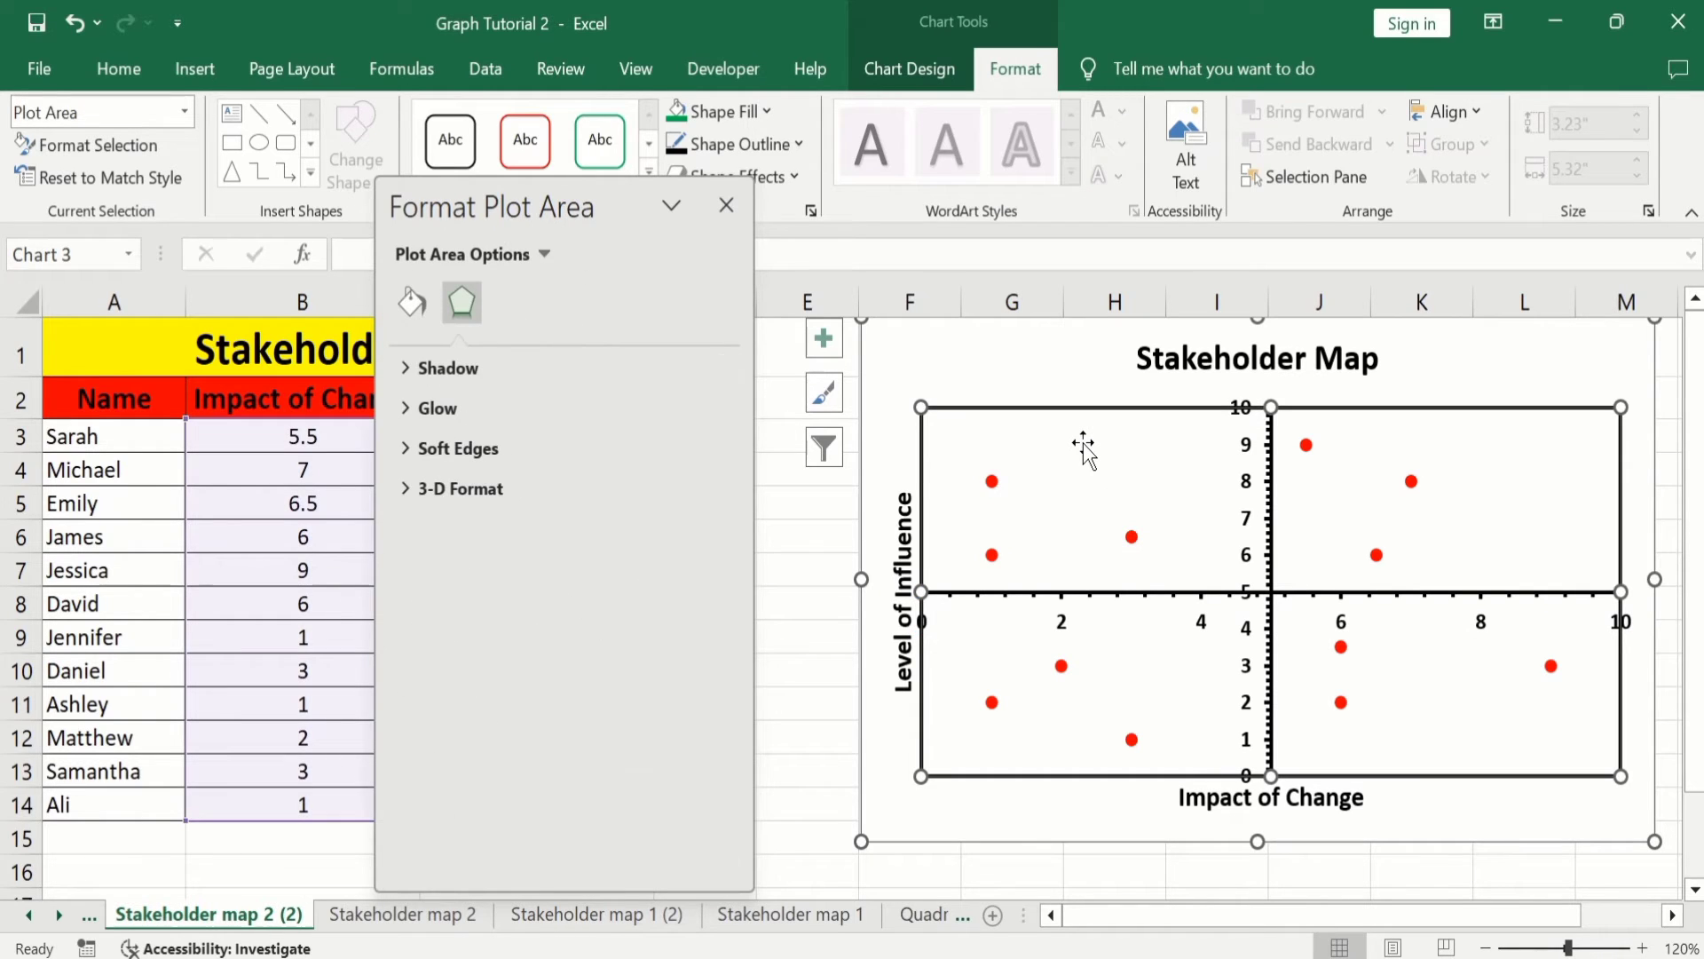
{"action": "left_click", "coordinate": [726, 205]}
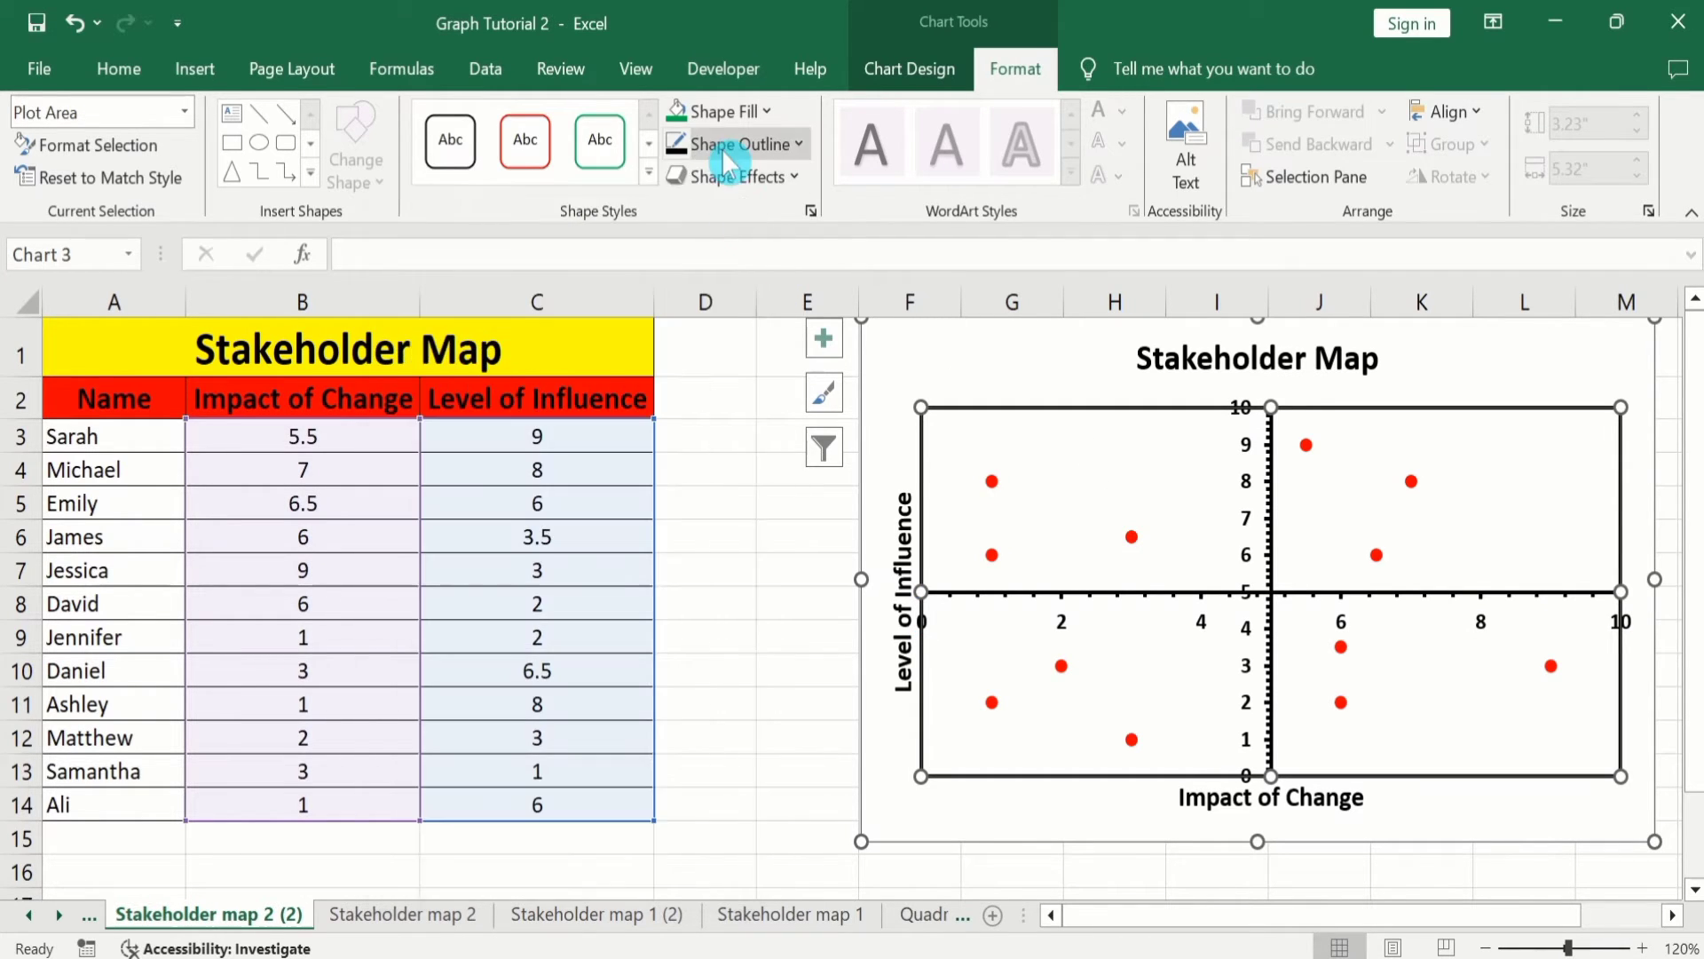
{"action": "left_click", "coordinate": [798, 144]}
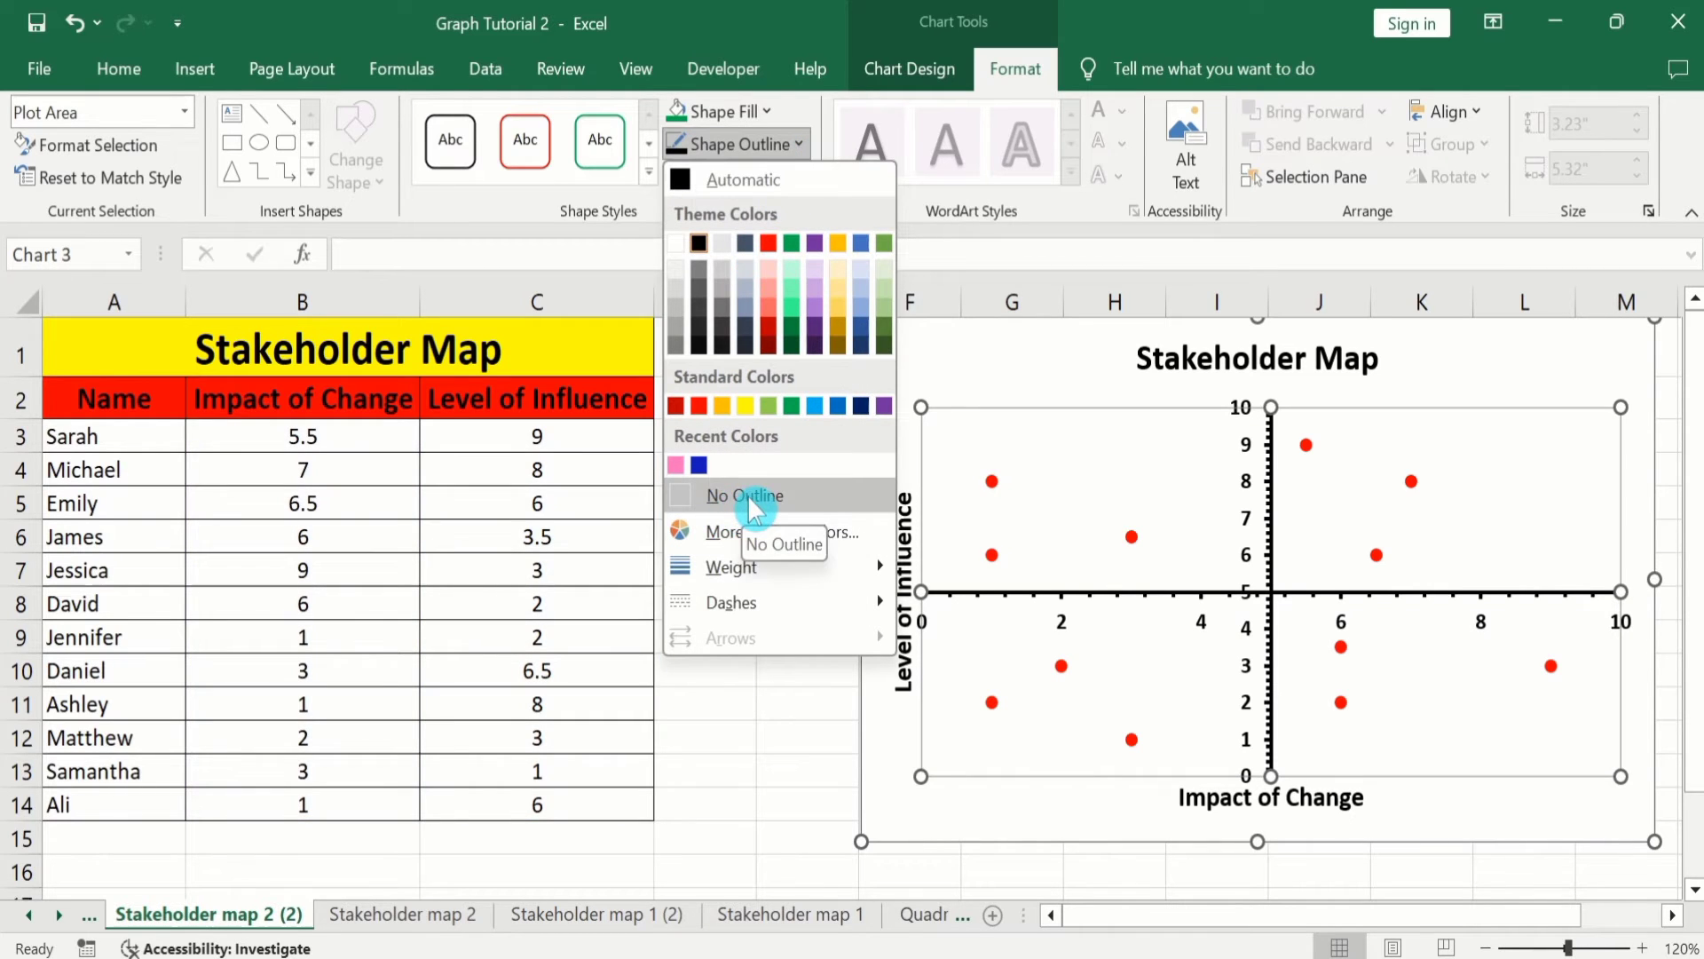
{"action": "left_click", "coordinate": [747, 495]}
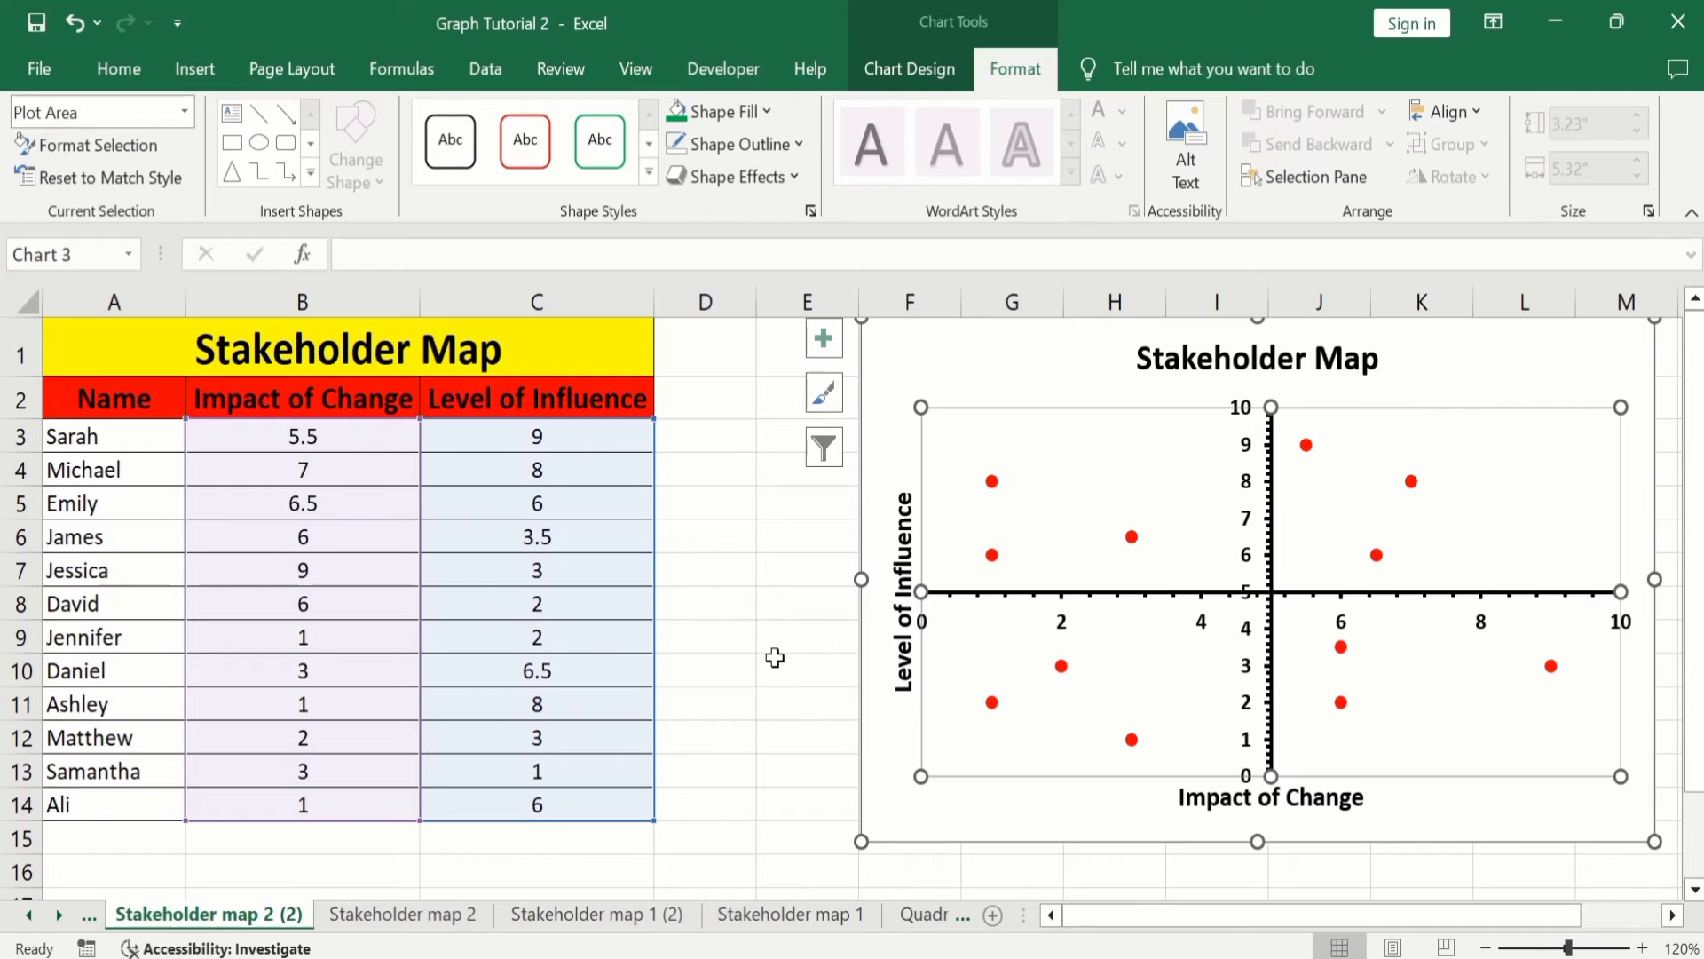
Step: Set the major unit of the vertical axis to 2 in its axis formatting options
{"action": "left_click", "coordinate": [1269, 466]}
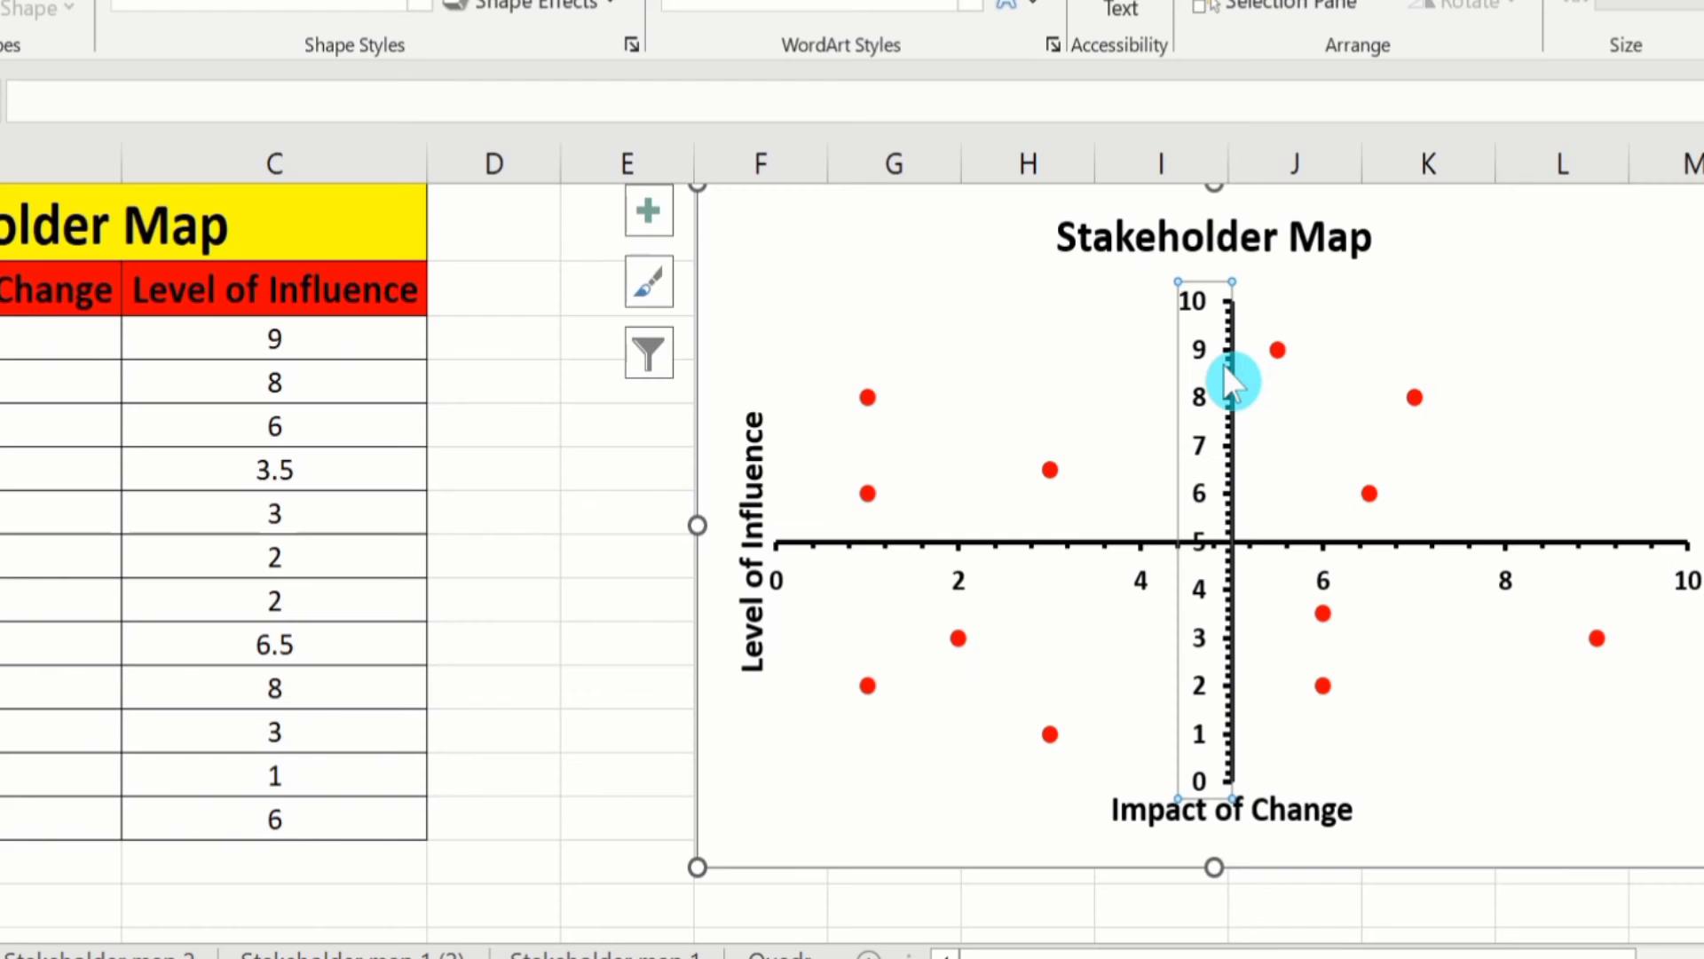
{"action": "right_click", "coordinate": [1232, 380]}
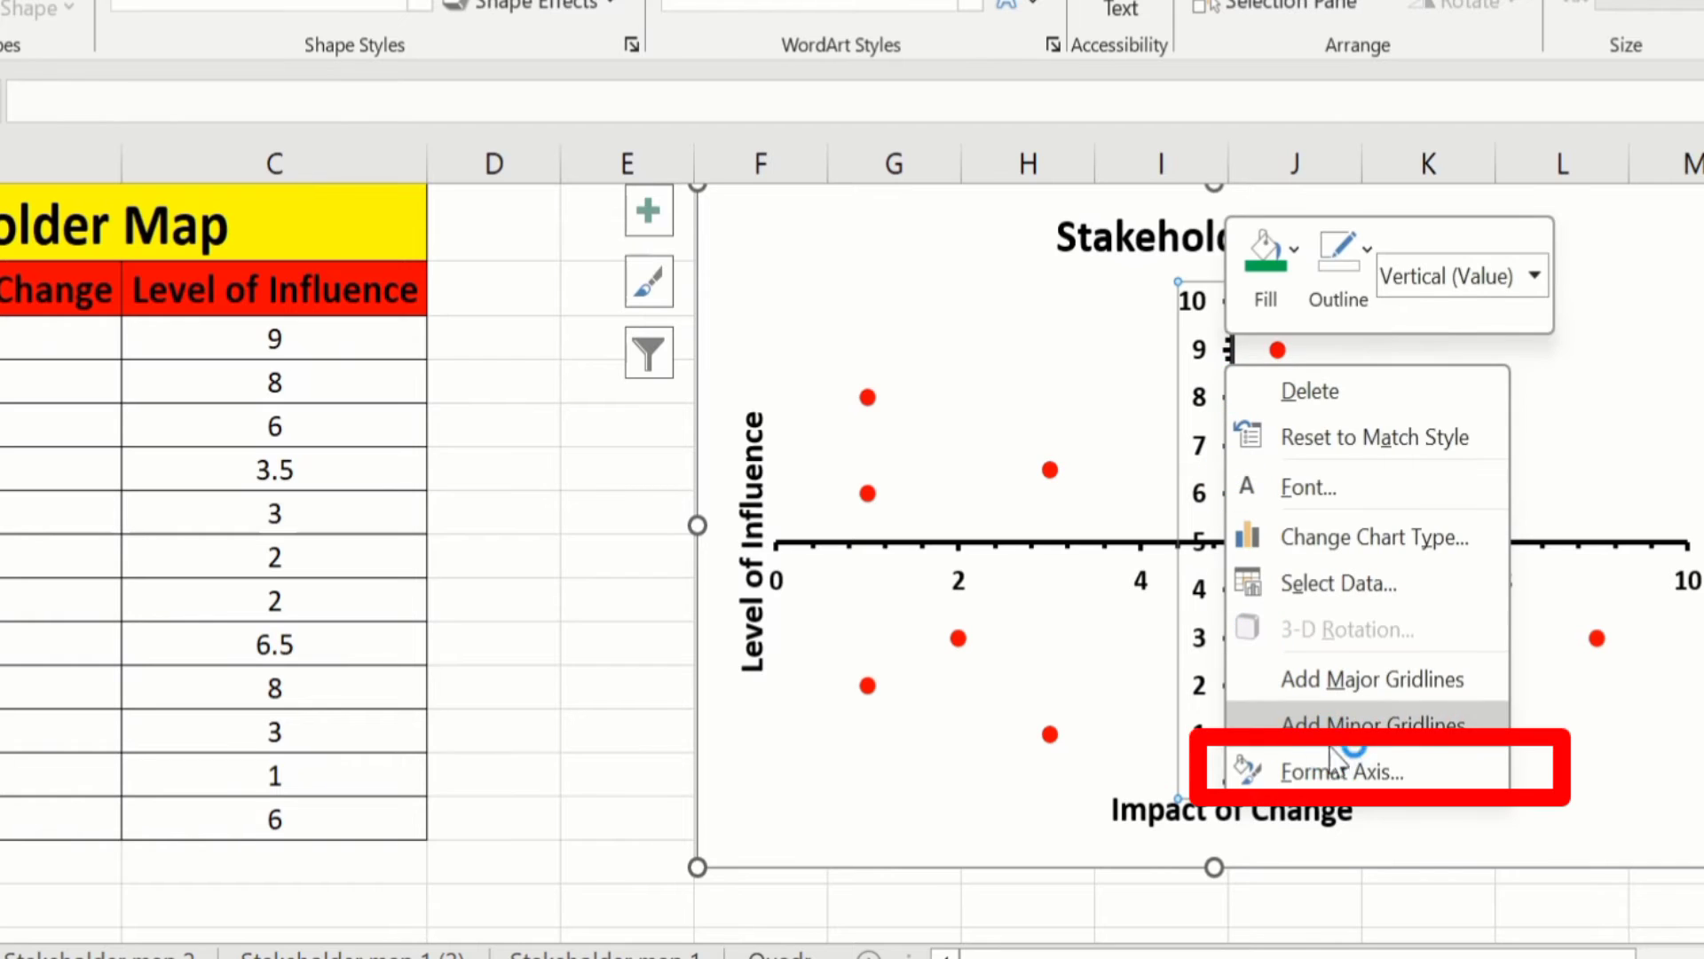
{"action": "left_click", "coordinate": [1360, 771]}
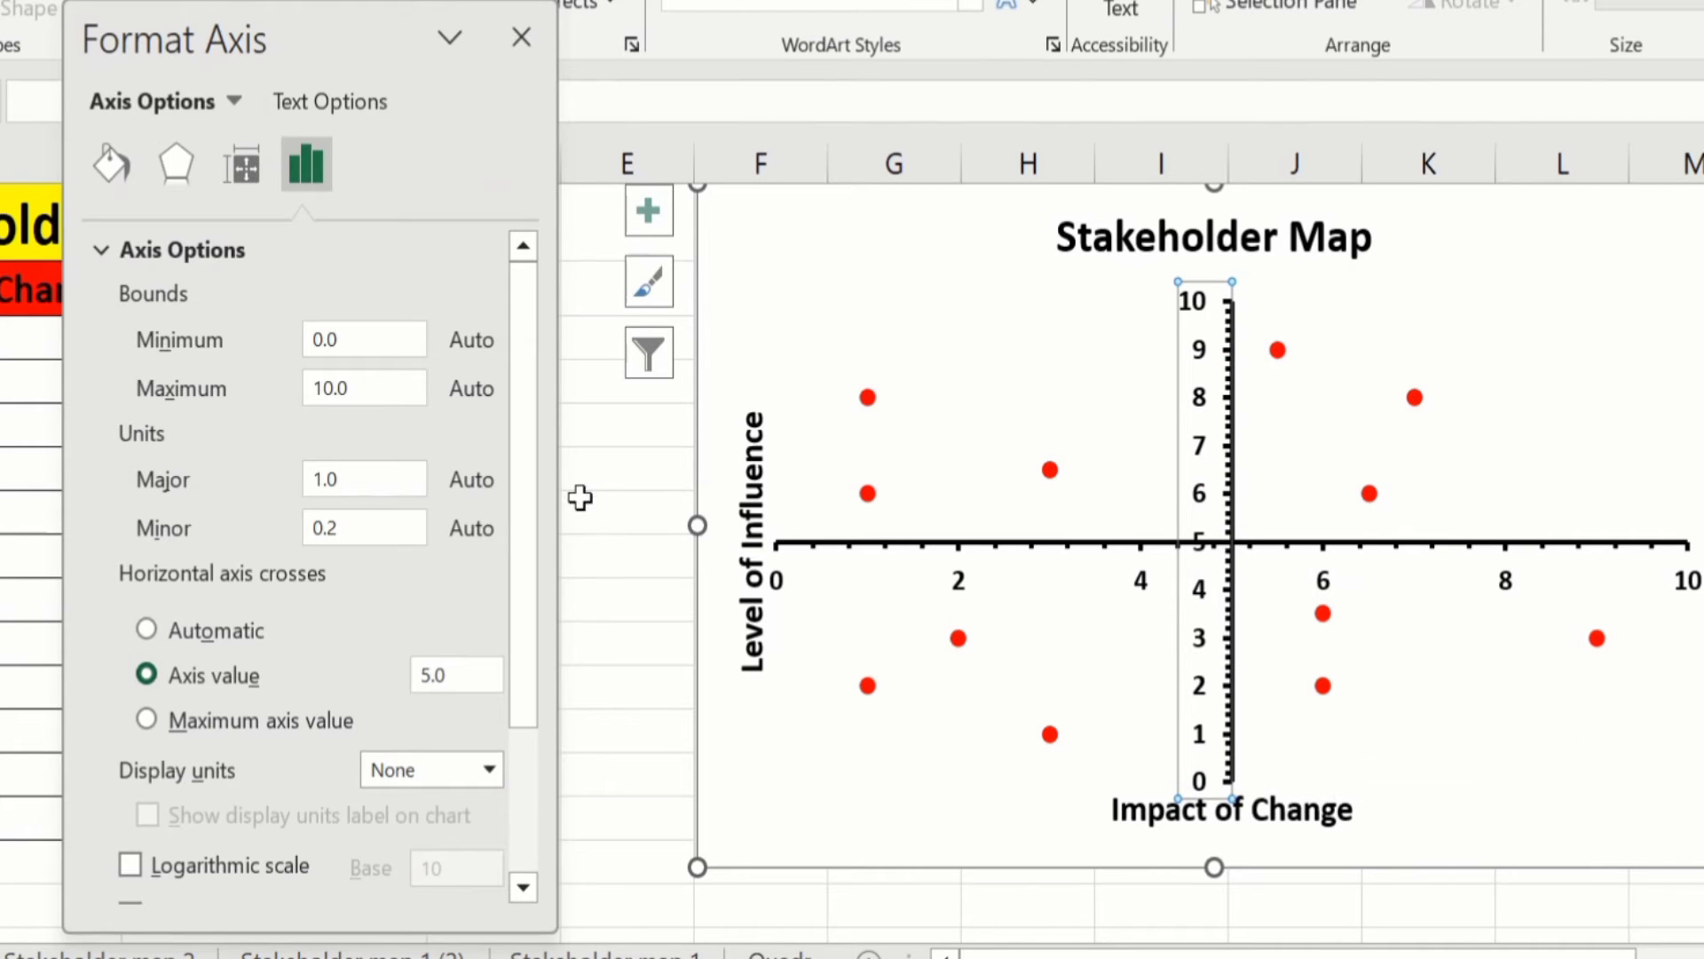
{"action": "left_click", "coordinate": [321, 480]}
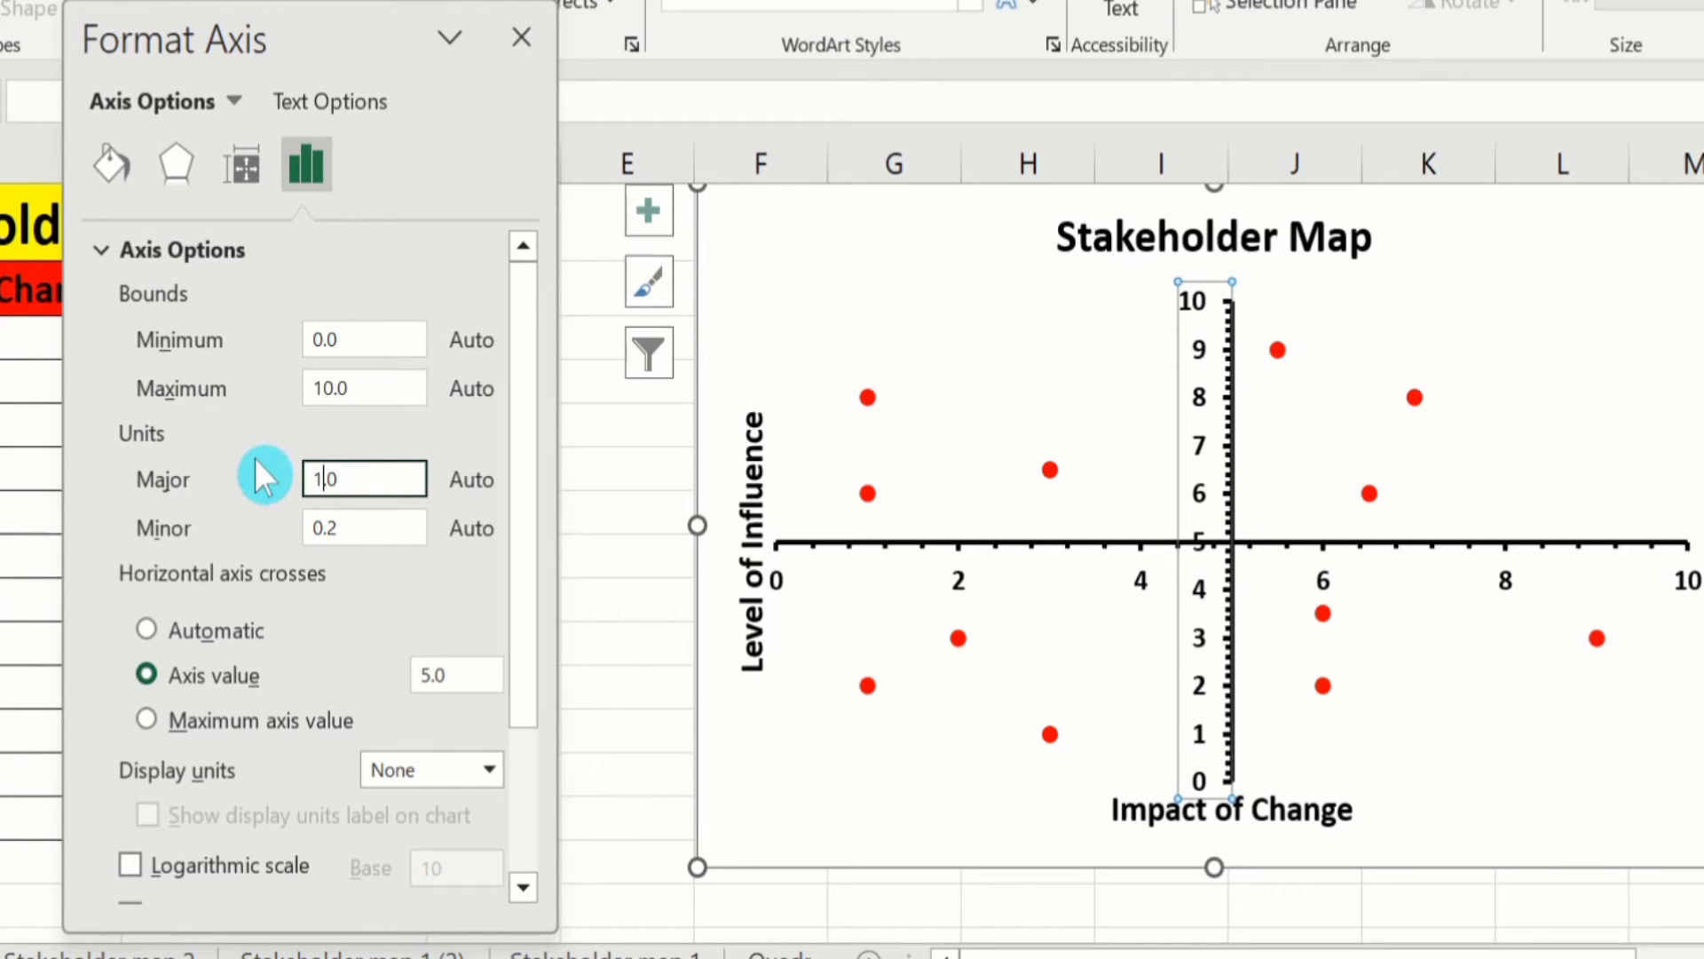
{"action": "key", "text": "BackSpace"}
{"action": "type", "text": "2"}
{"action": "left_click", "coordinate": [620, 597]}
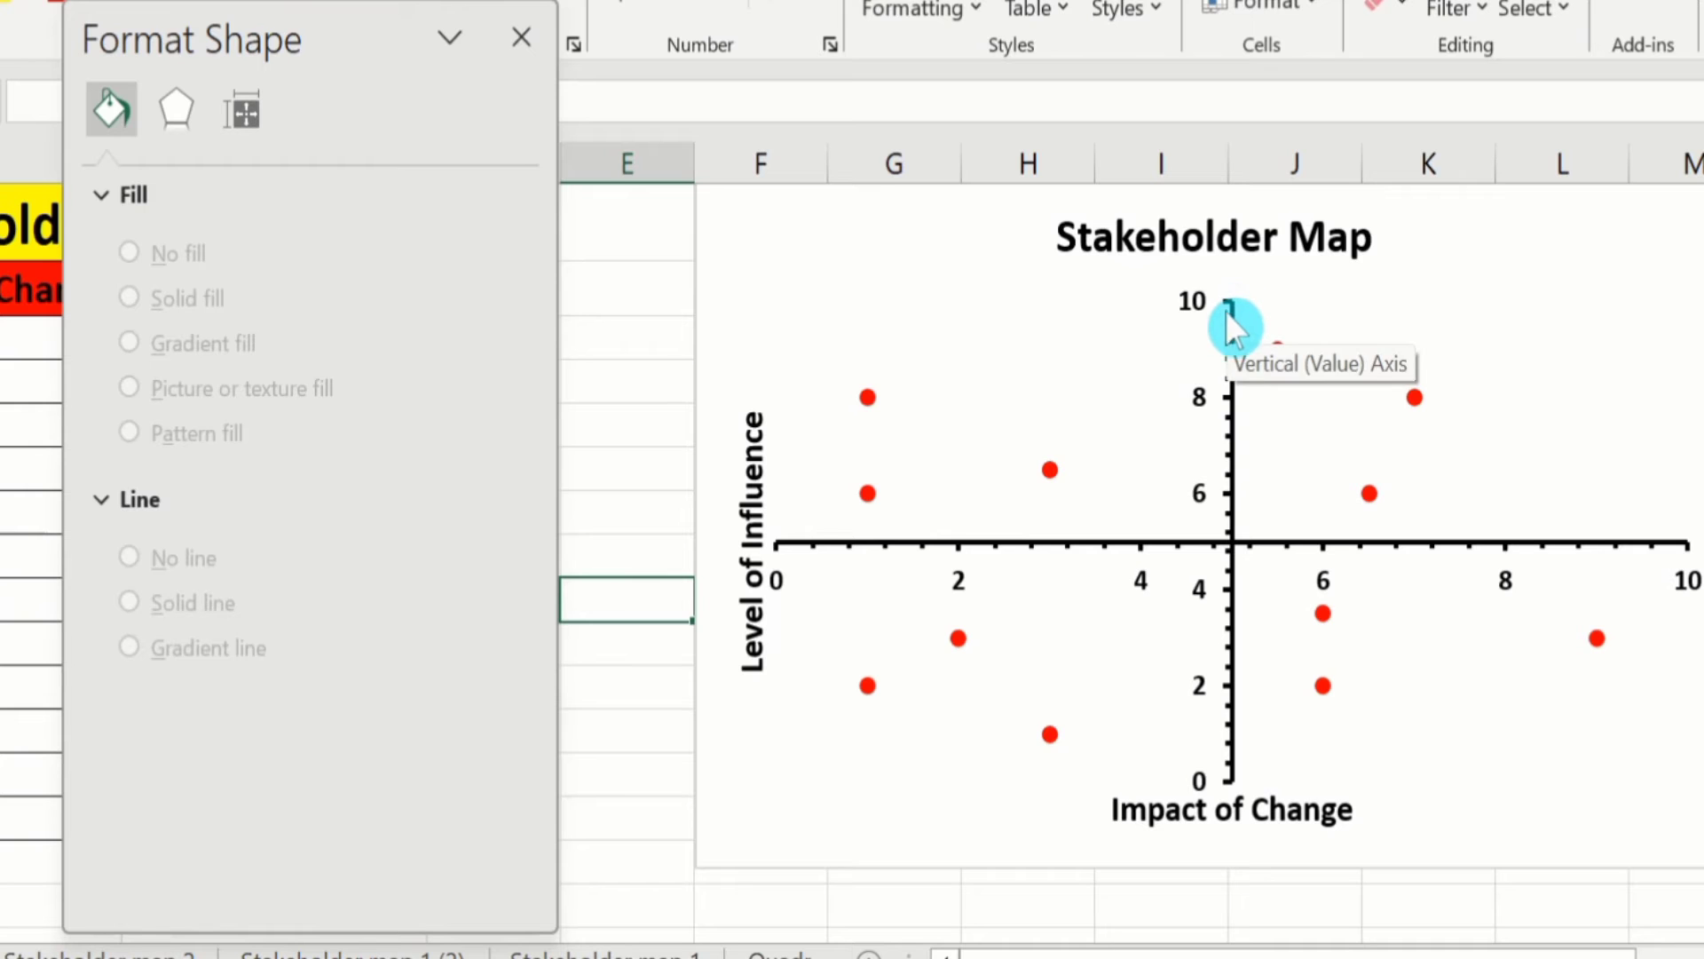
Step: Give the vertical axis line a solid triangular begin arrow in the largest arrow size
{"action": "left_click", "coordinate": [1228, 338]}
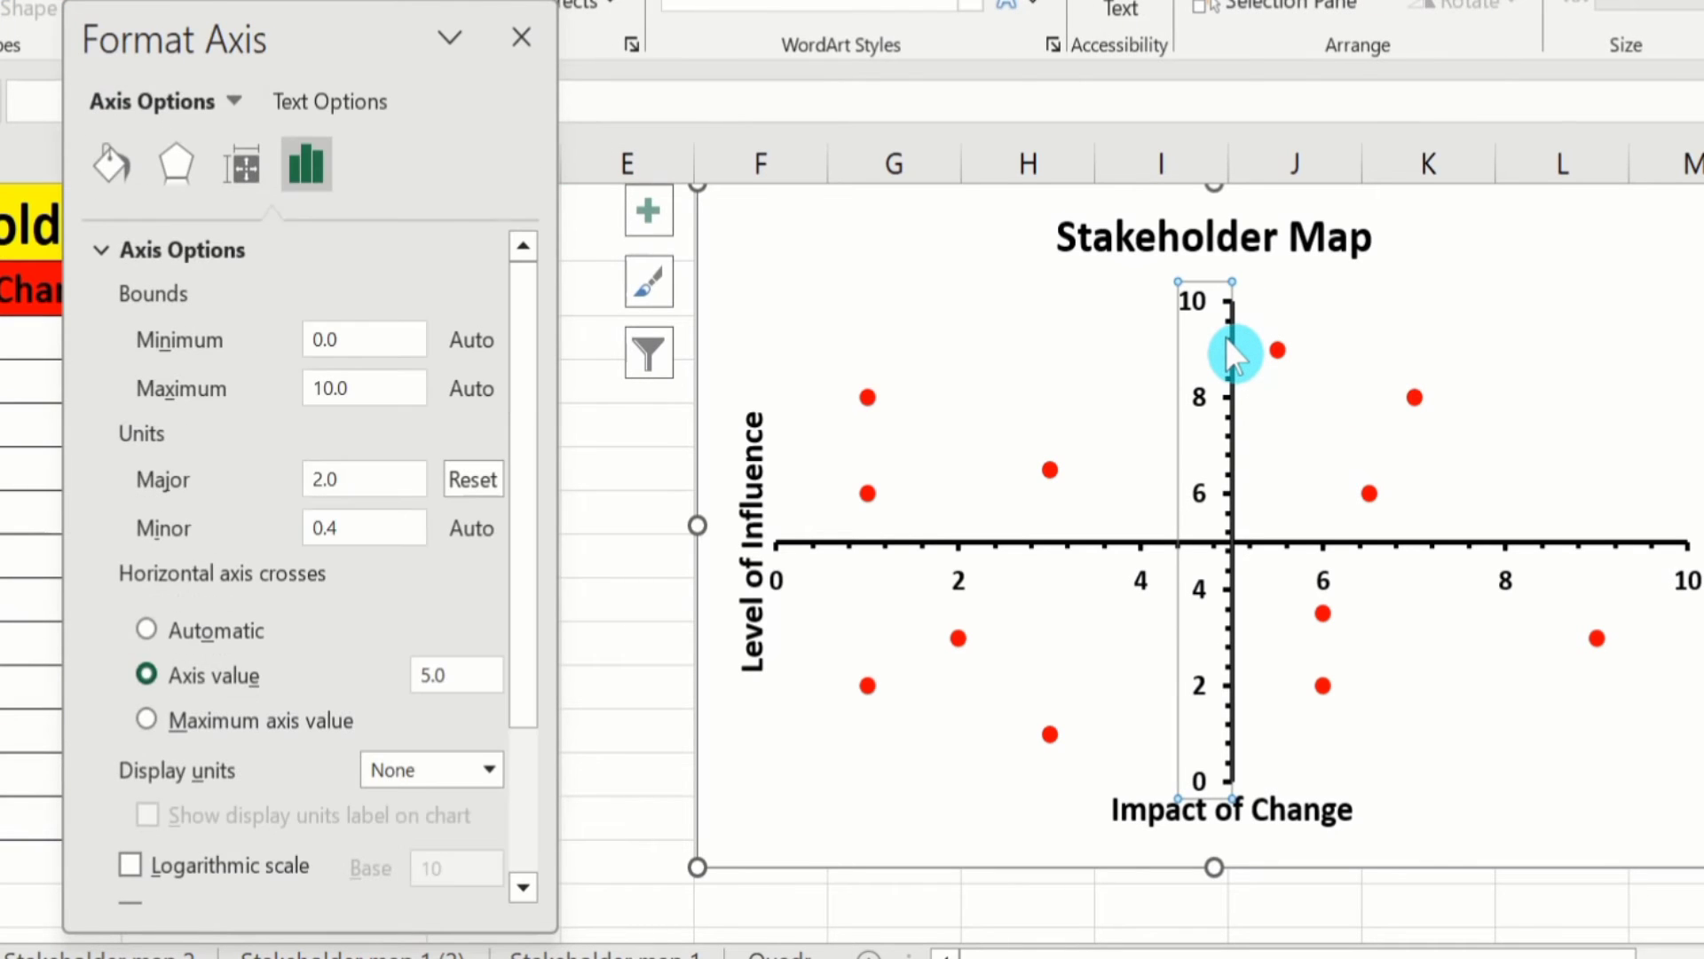
{"action": "left_click", "coordinate": [112, 165]}
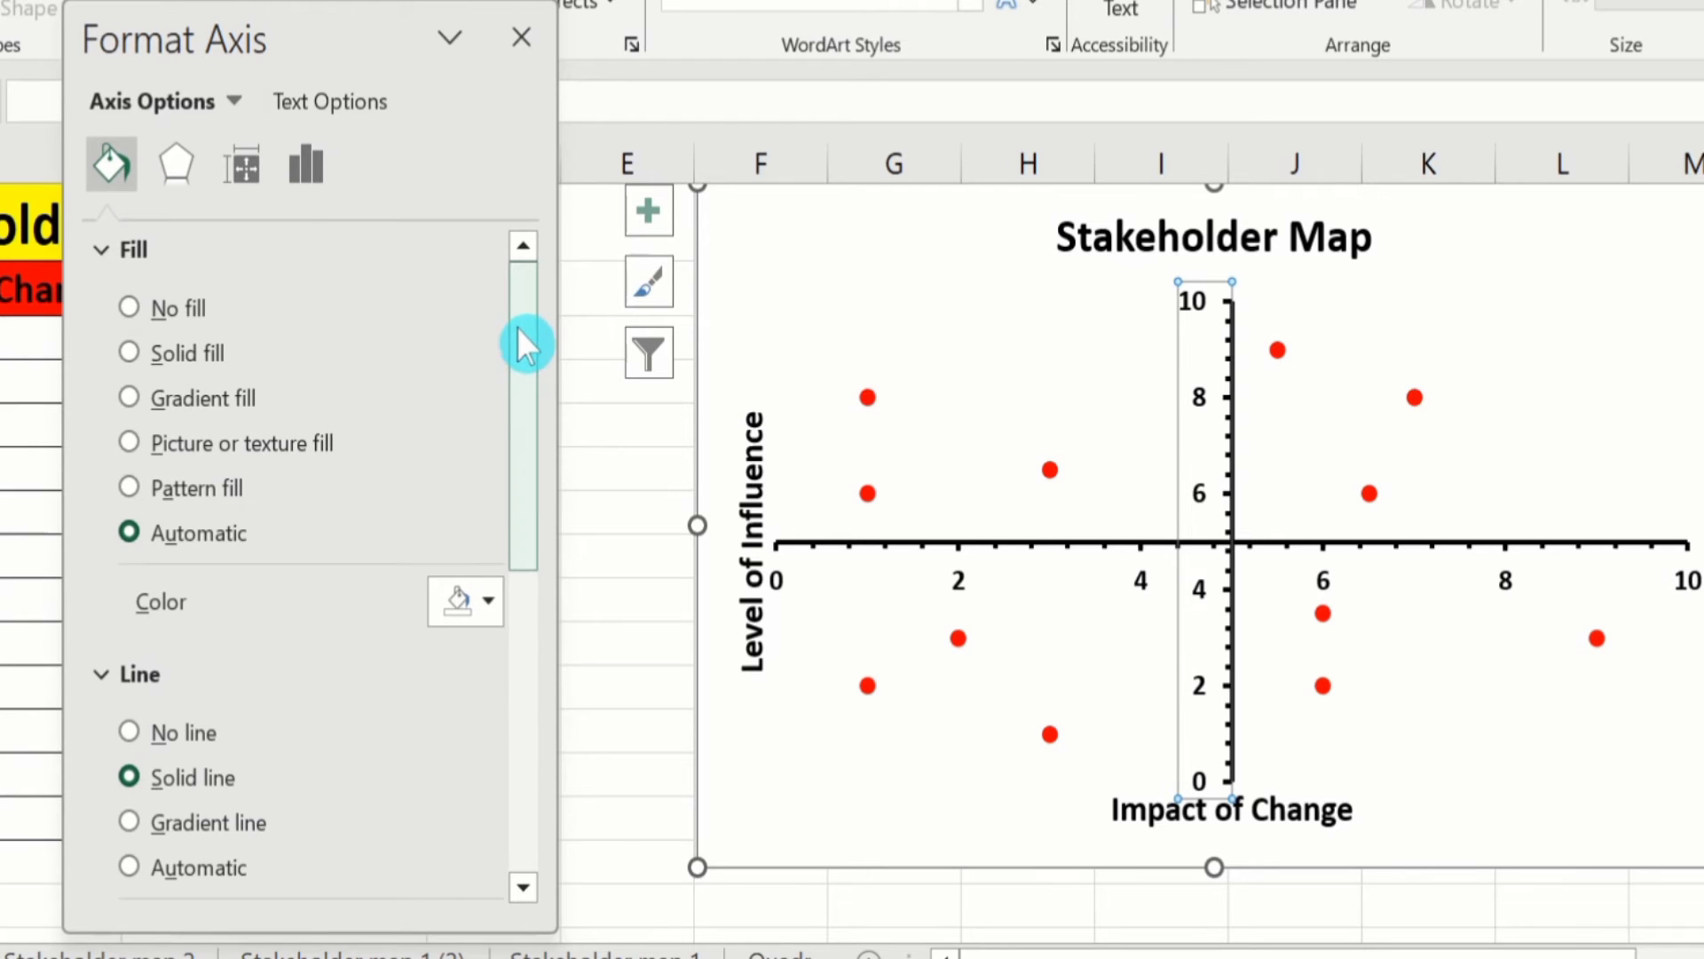
{"action": "left_click_drag", "start_coordinate": [523, 336], "coordinate": [528, 668]}
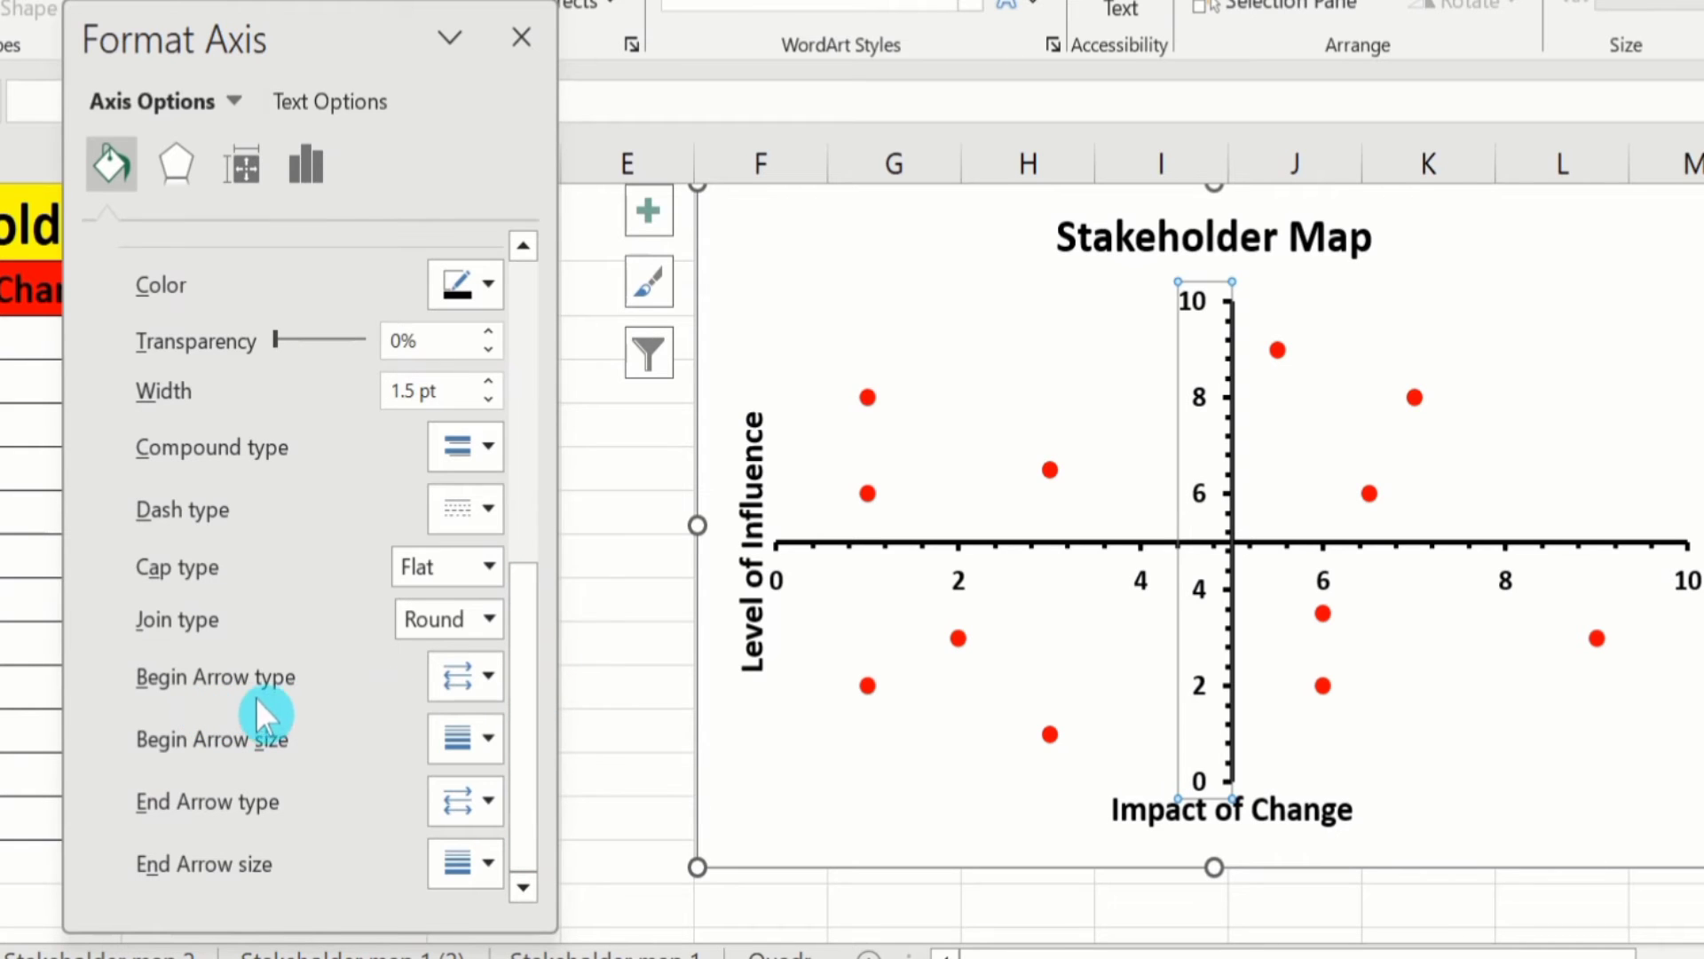
{"action": "left_click", "coordinate": [490, 681]}
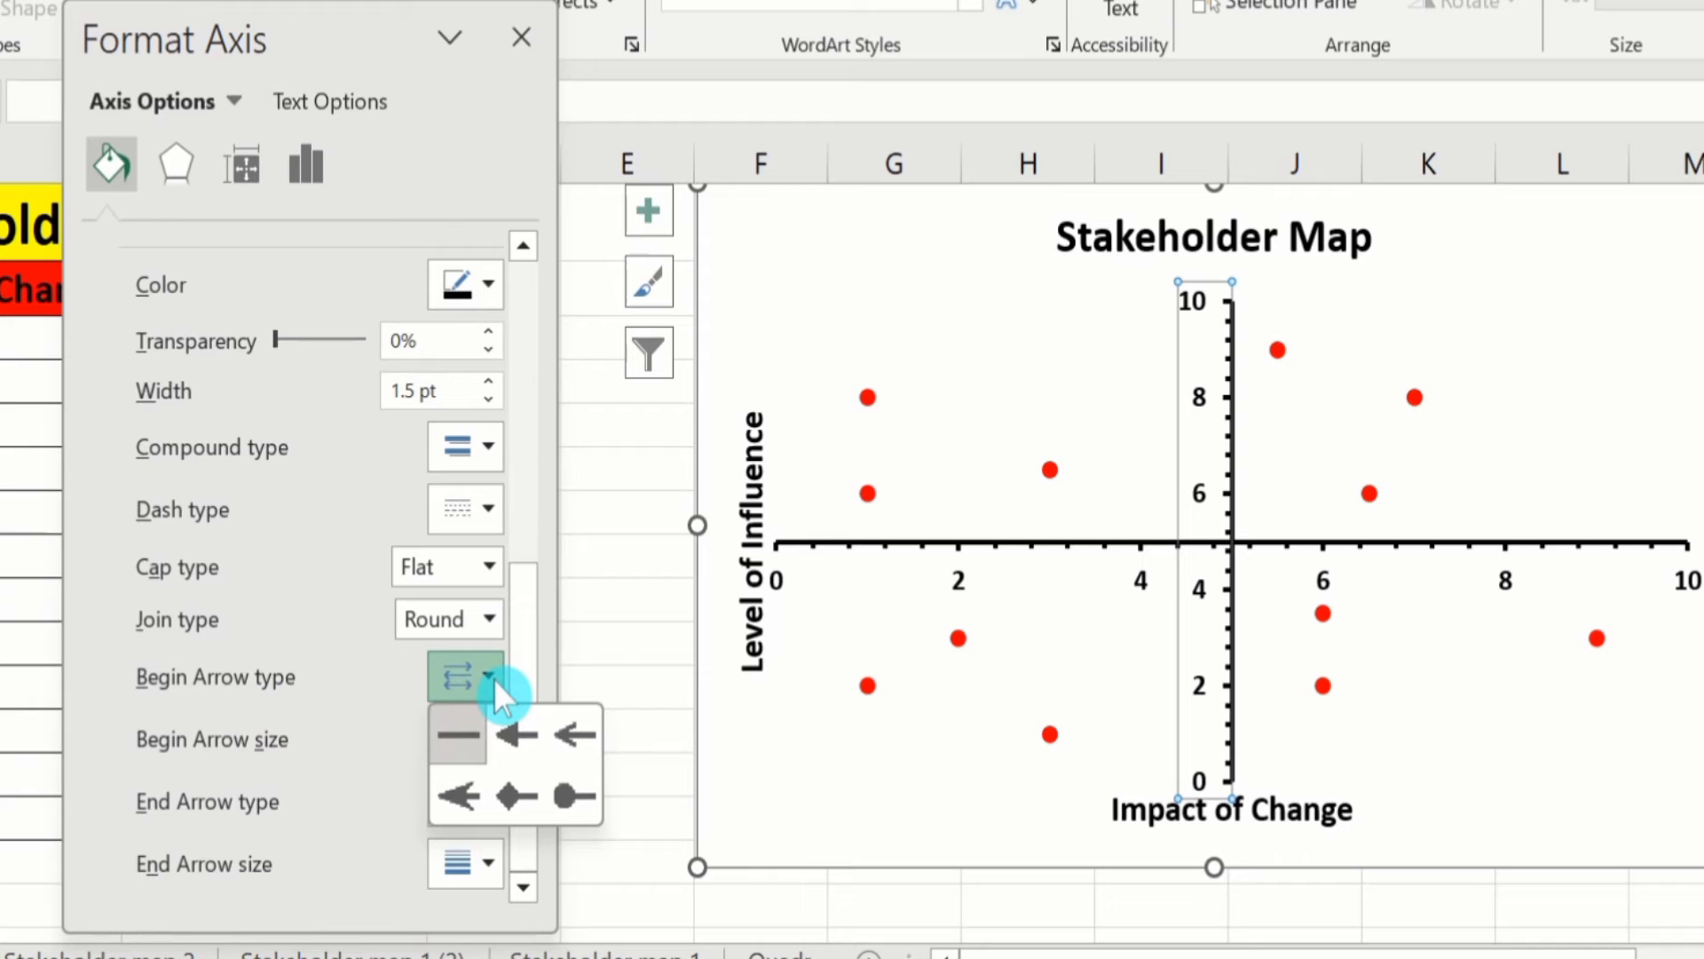
{"action": "left_click", "coordinate": [525, 743]}
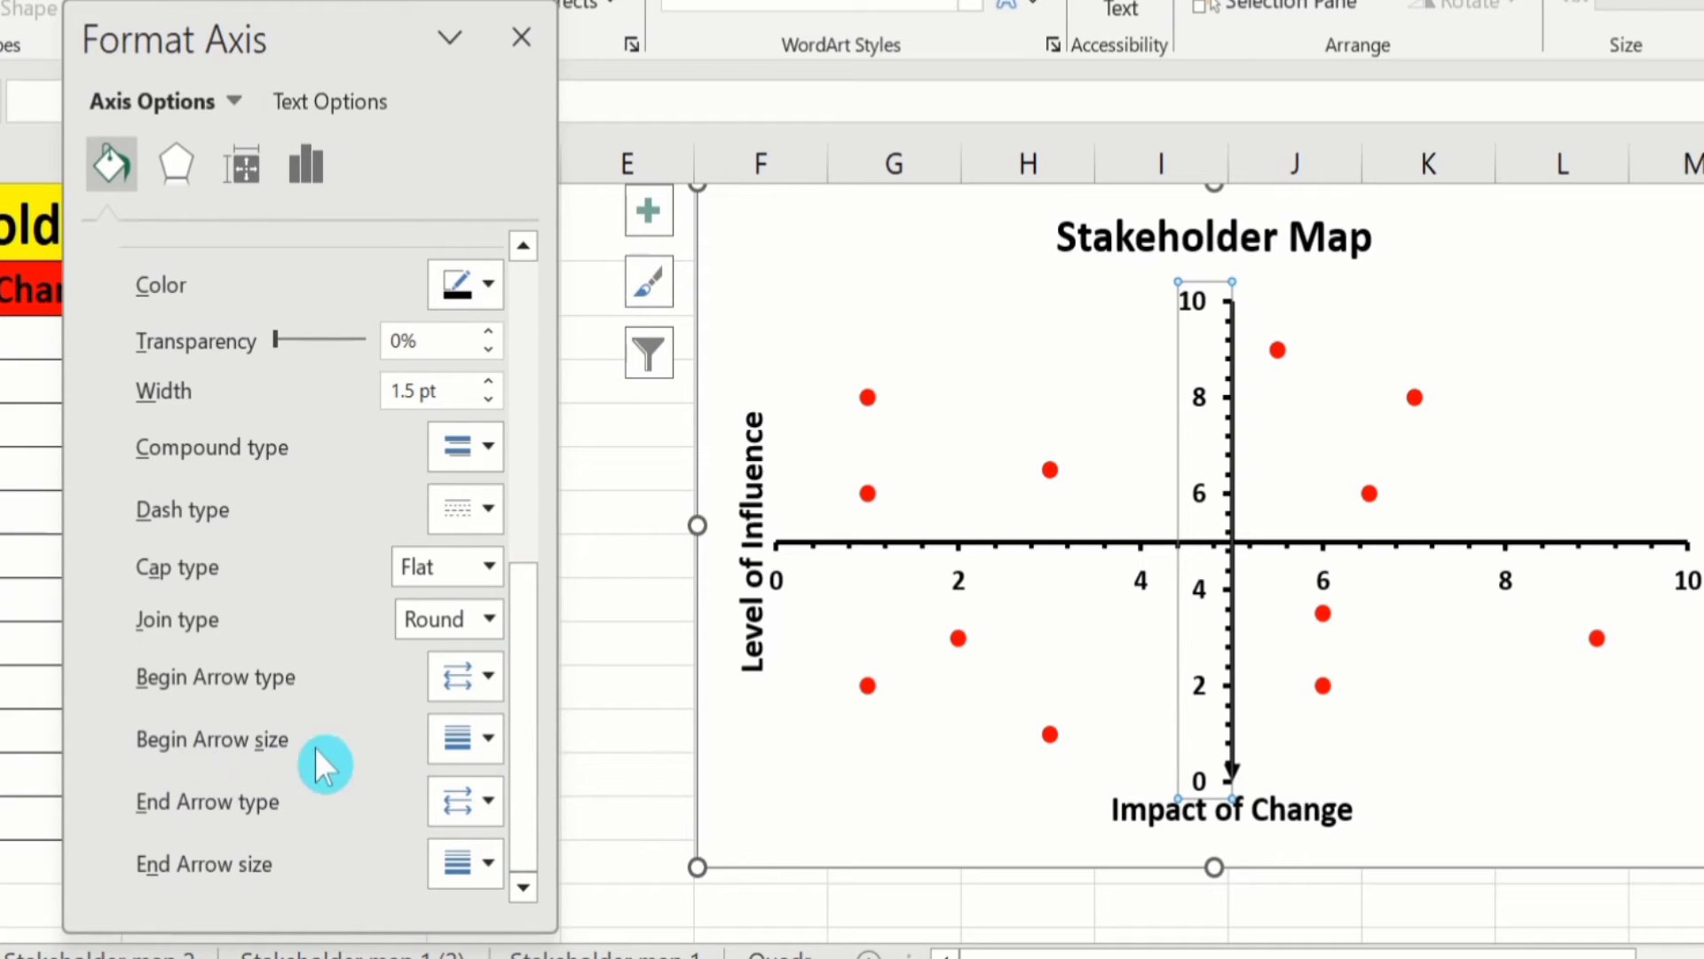
{"action": "left_click", "coordinate": [485, 738]}
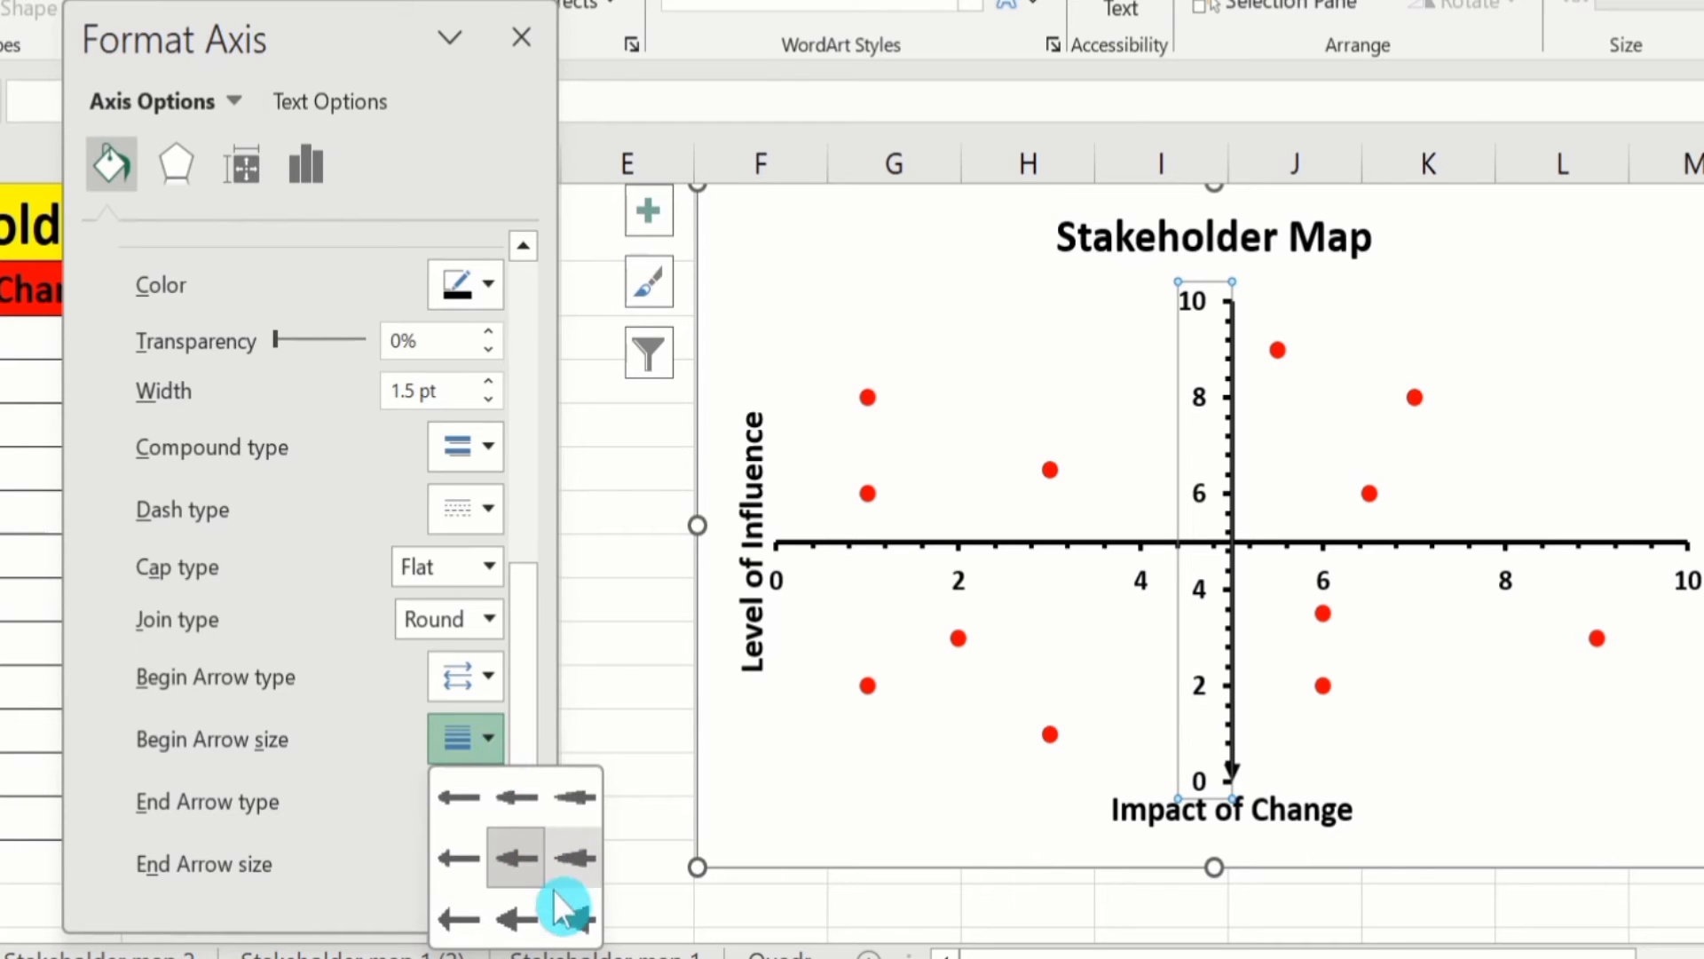
{"action": "left_click", "coordinate": [573, 918]}
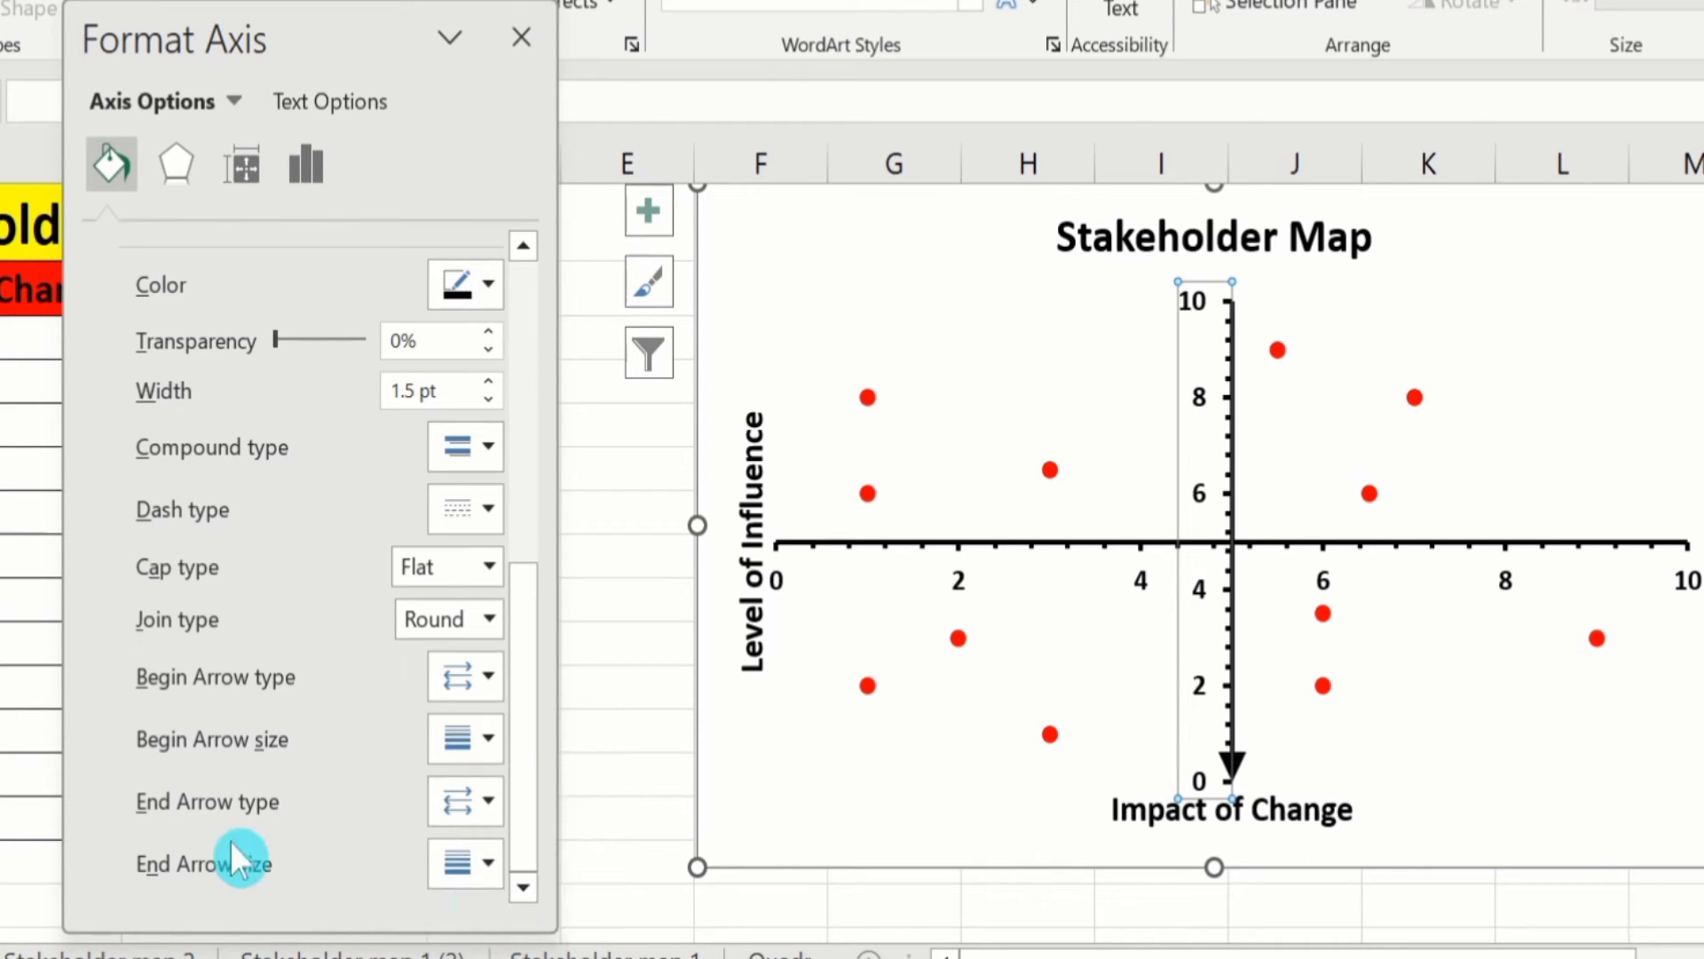
Step: Give the vertical axis line a solid triangular end arrow in the largest arrow size
{"action": "left_click", "coordinate": [493, 807]}
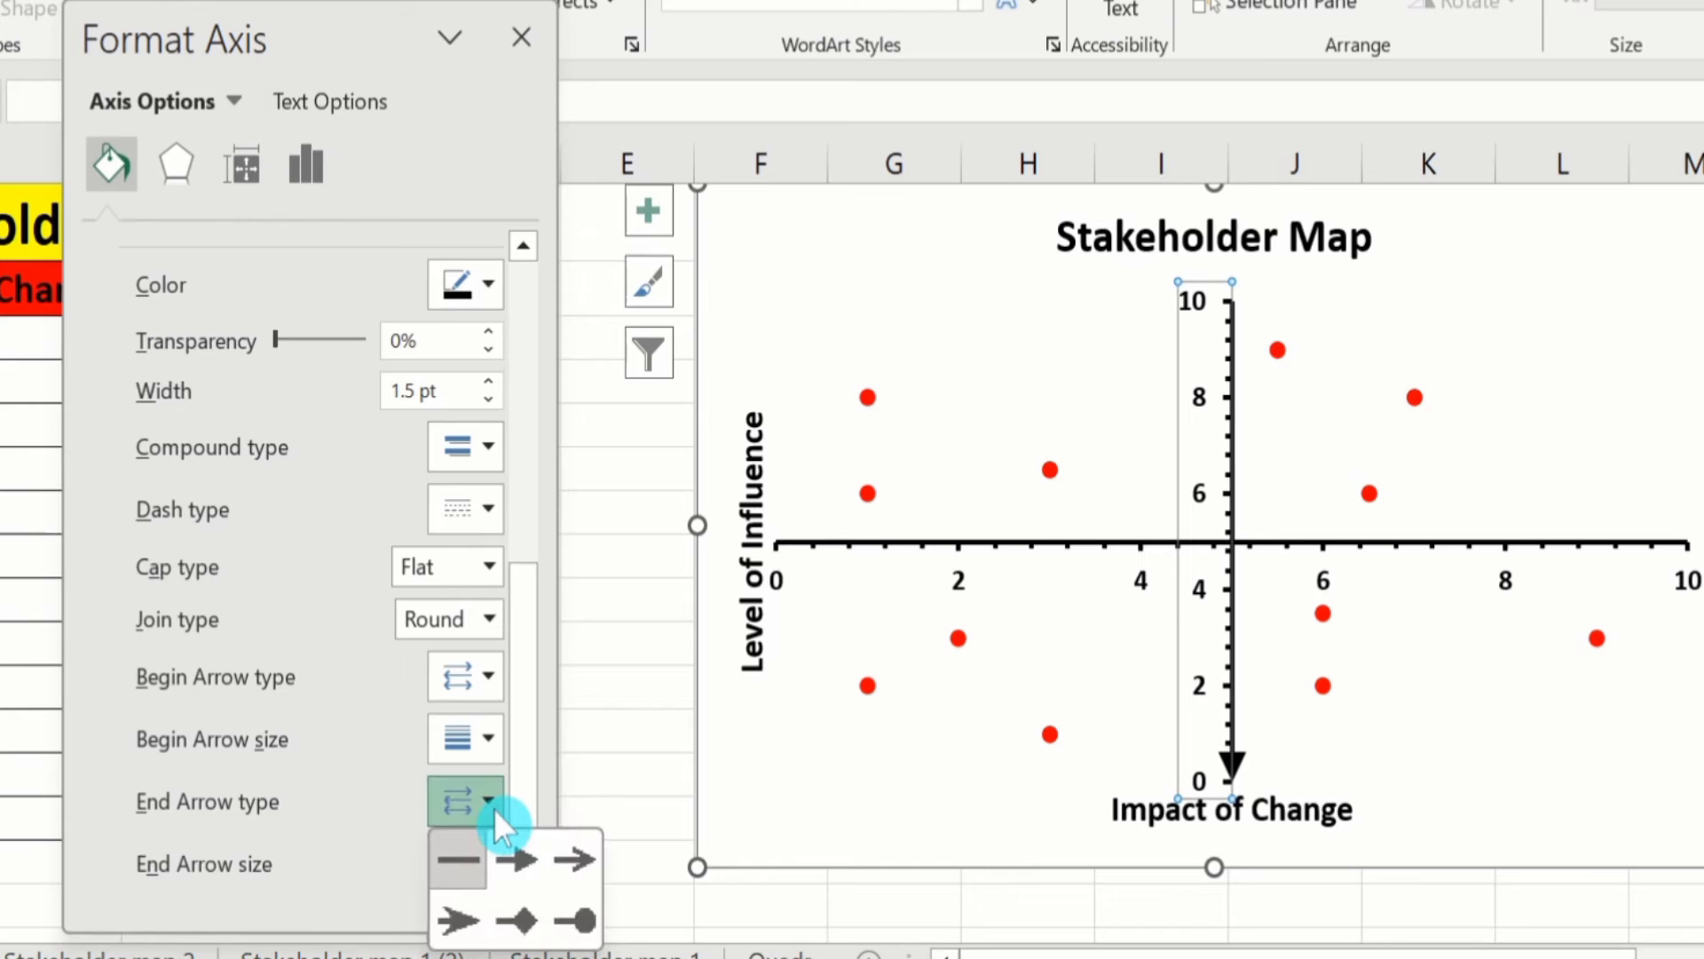
{"action": "left_click", "coordinate": [524, 854]}
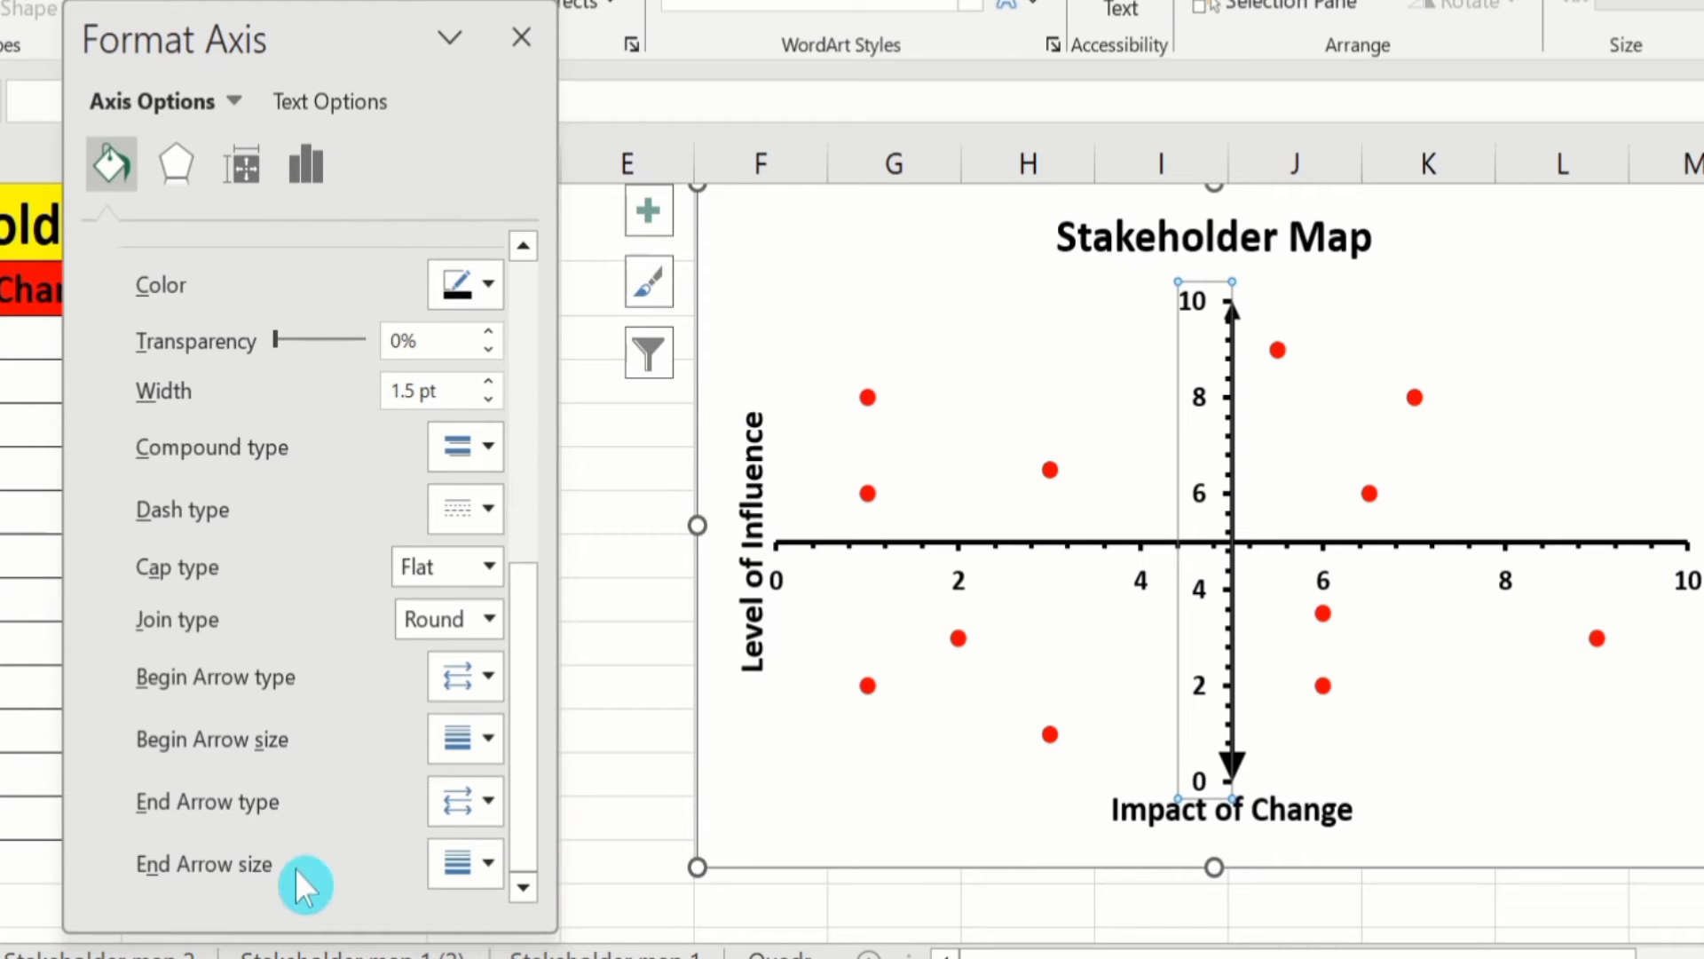
{"action": "left_click", "coordinate": [484, 865]}
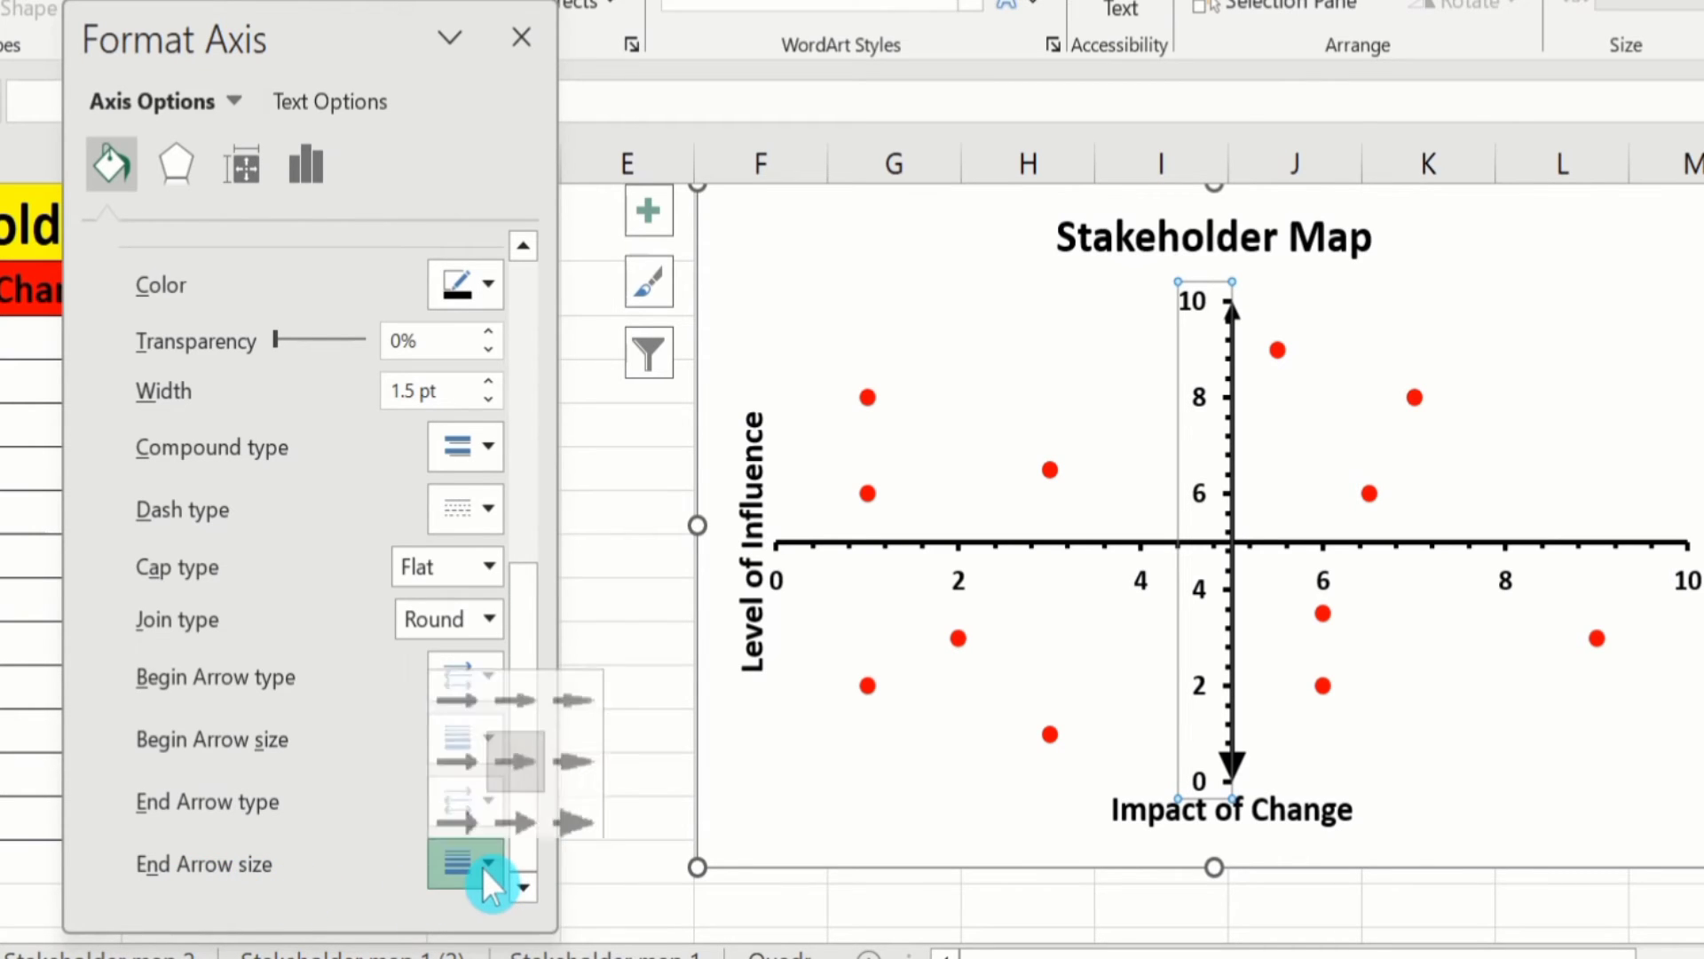
{"action": "left_click", "coordinate": [572, 808]}
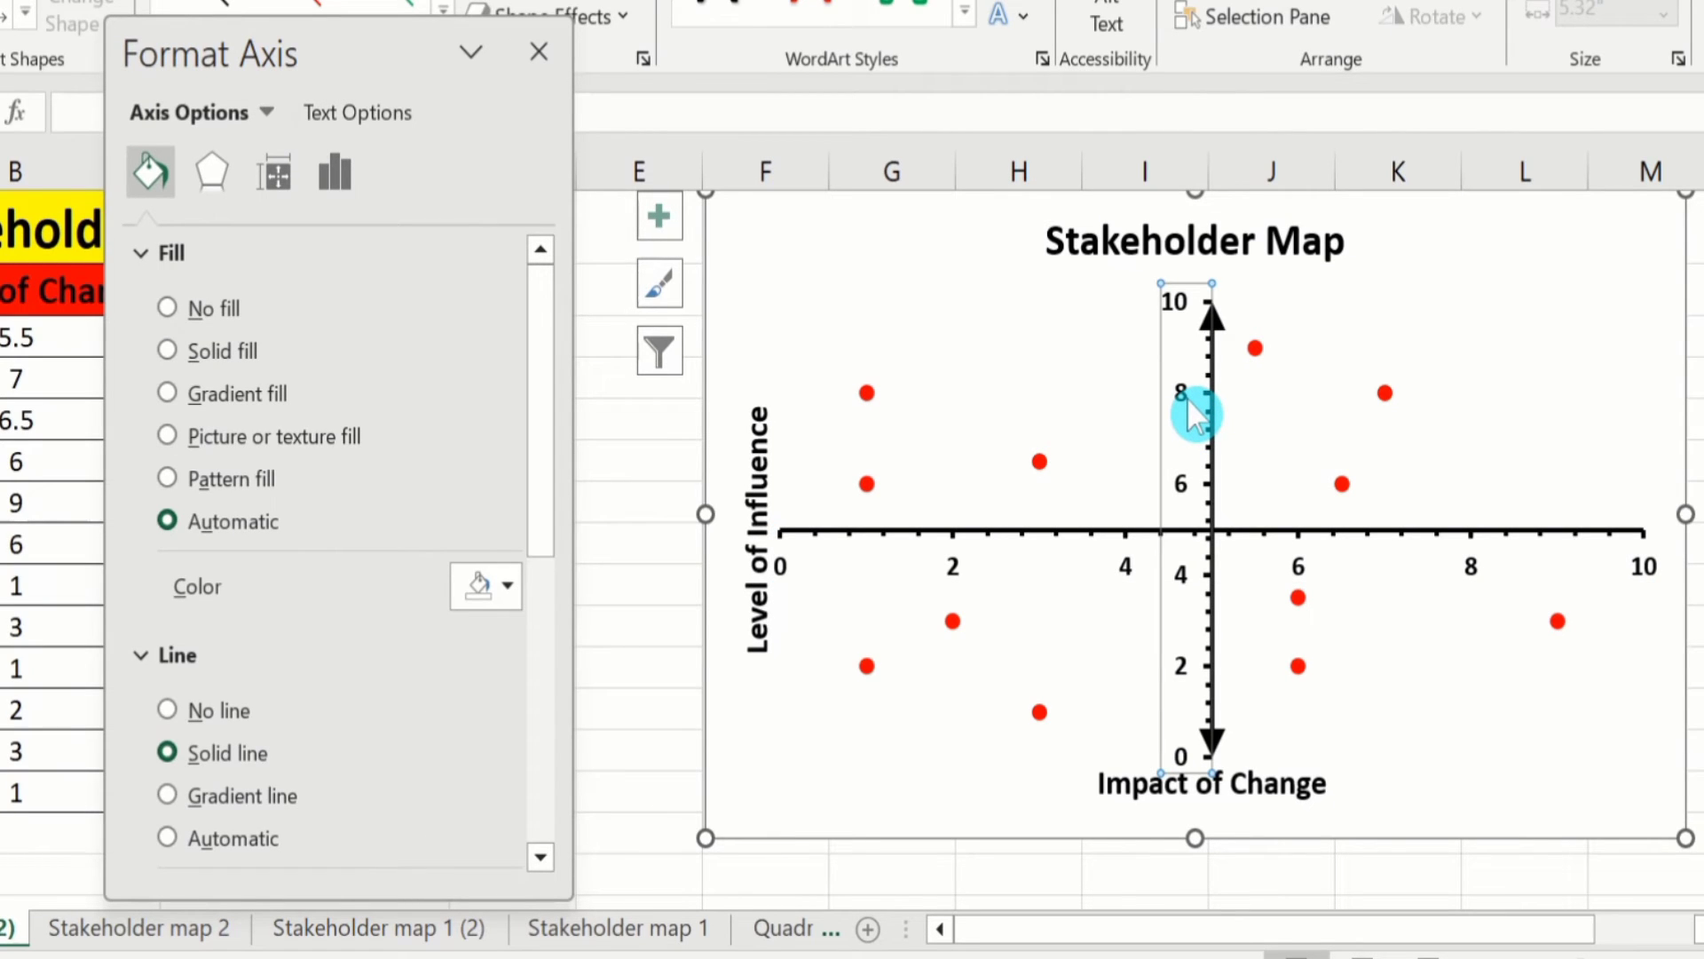
Step: Give the horizontal axis line a solid triangular begin arrow in the largest arrow size
{"action": "left_click", "coordinate": [1127, 577]}
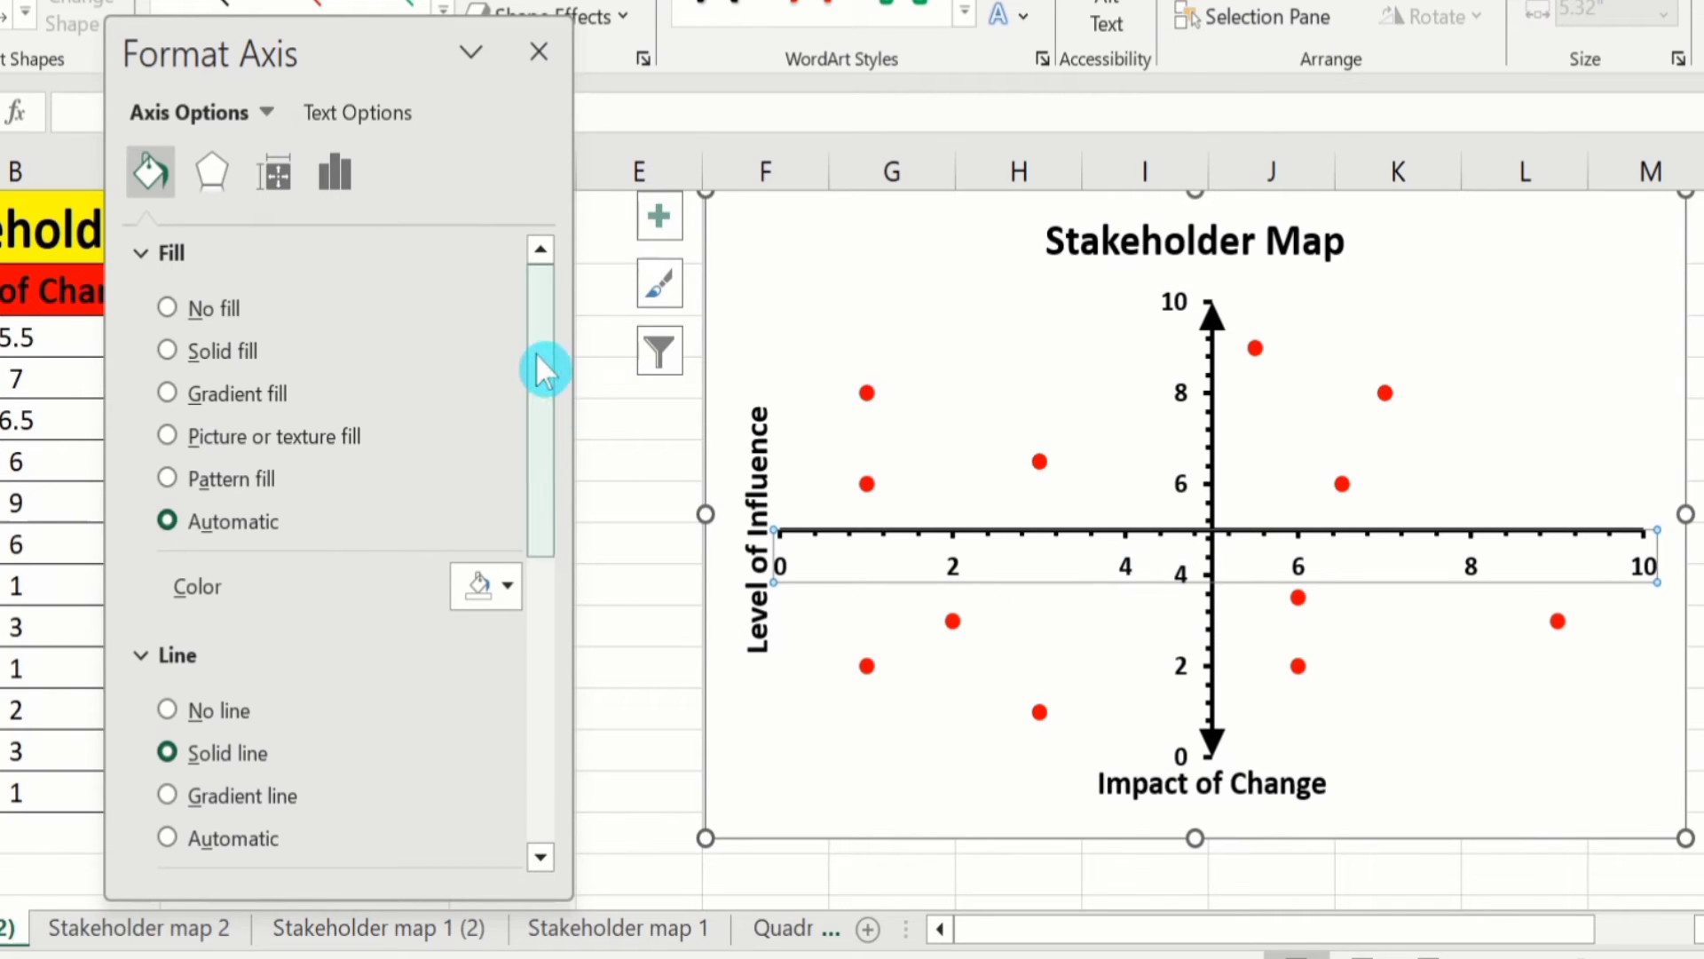
{"action": "left_click_drag", "start_coordinate": [537, 354], "coordinate": [541, 385]}
{"action": "left_click_drag", "start_coordinate": [558, 559], "coordinate": [562, 682]}
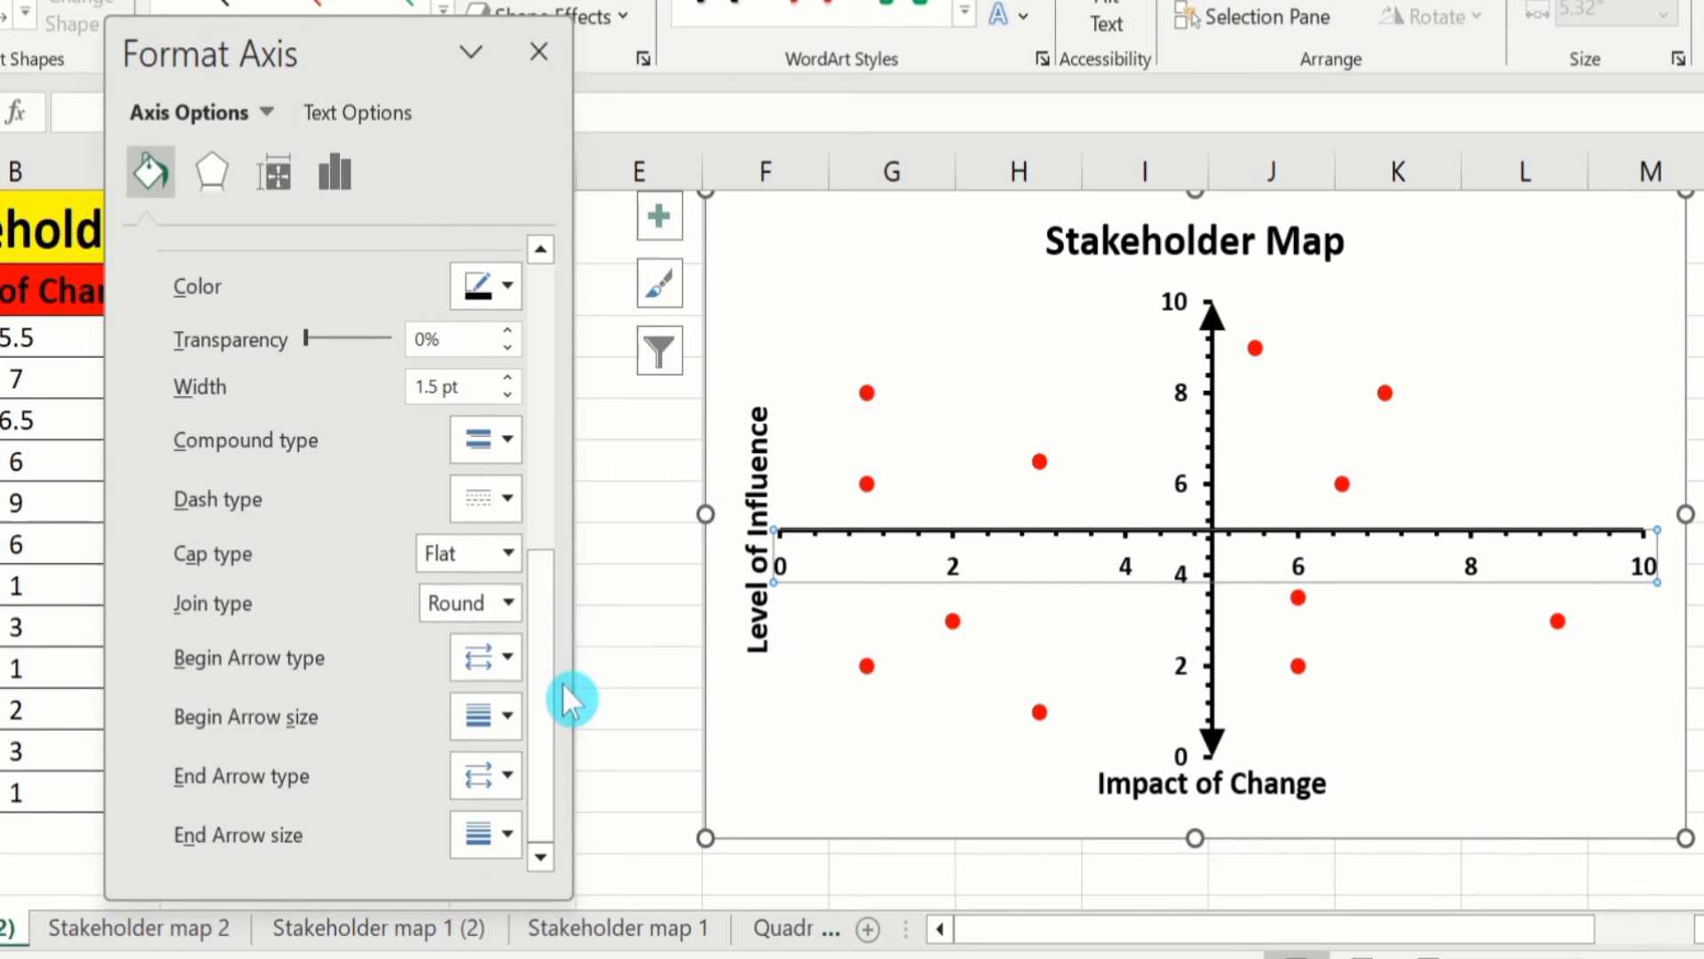
{"action": "left_click", "coordinate": [513, 658]}
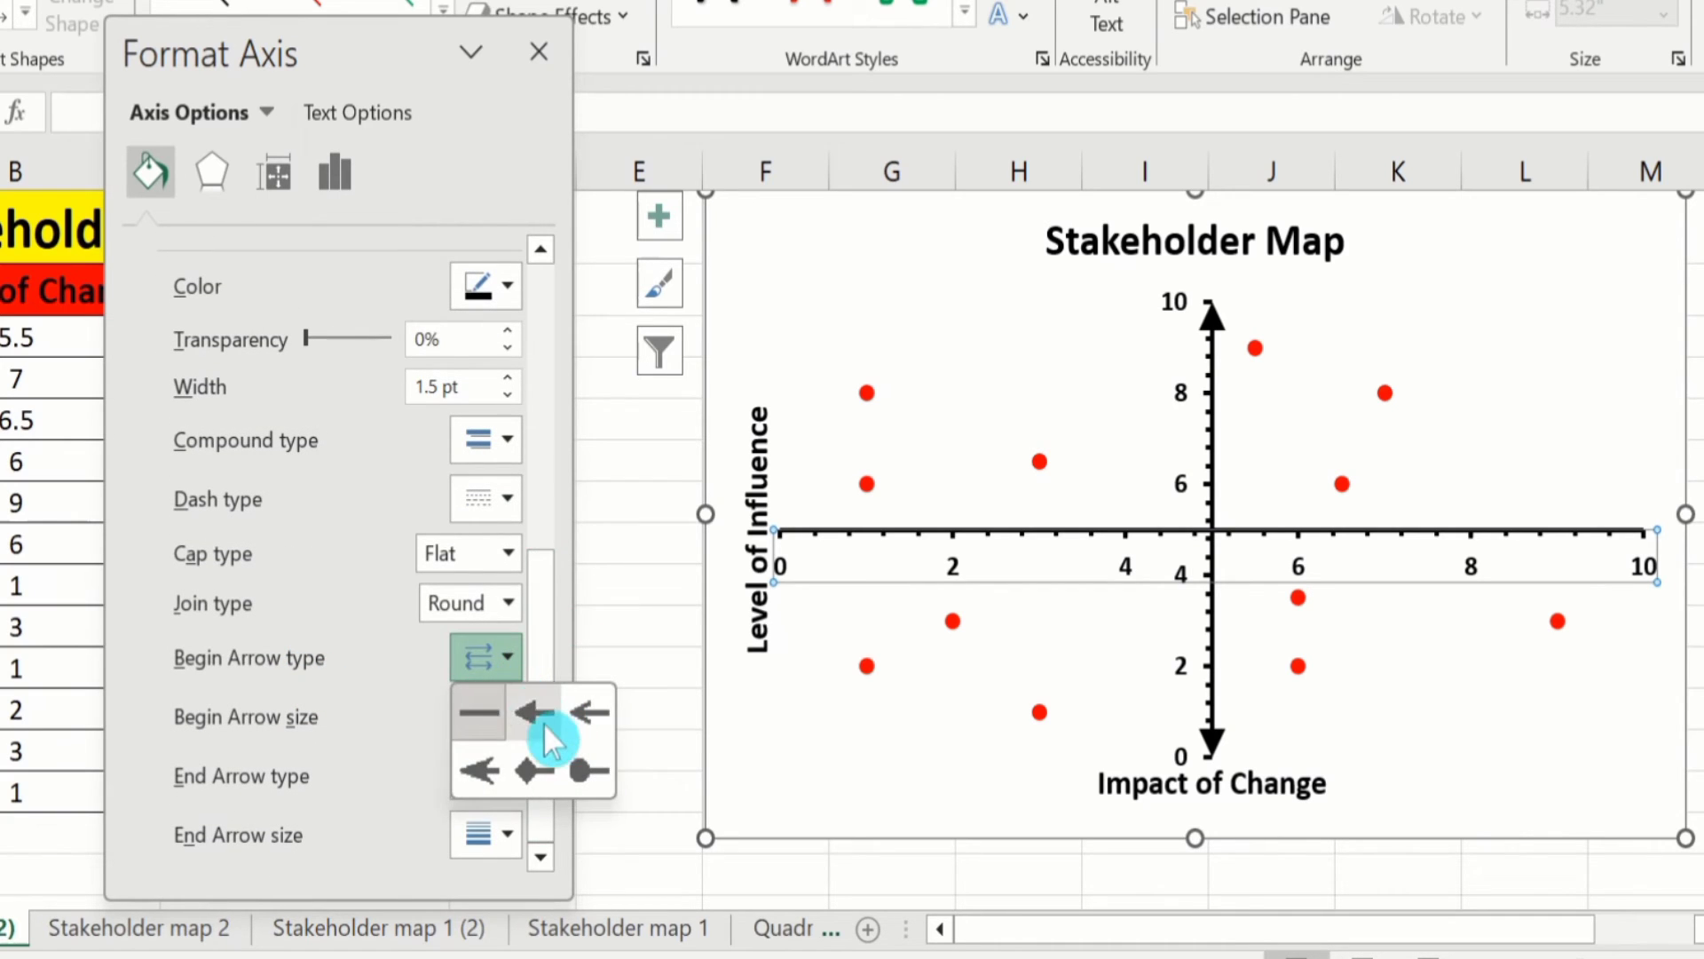
{"action": "left_click", "coordinate": [540, 721]}
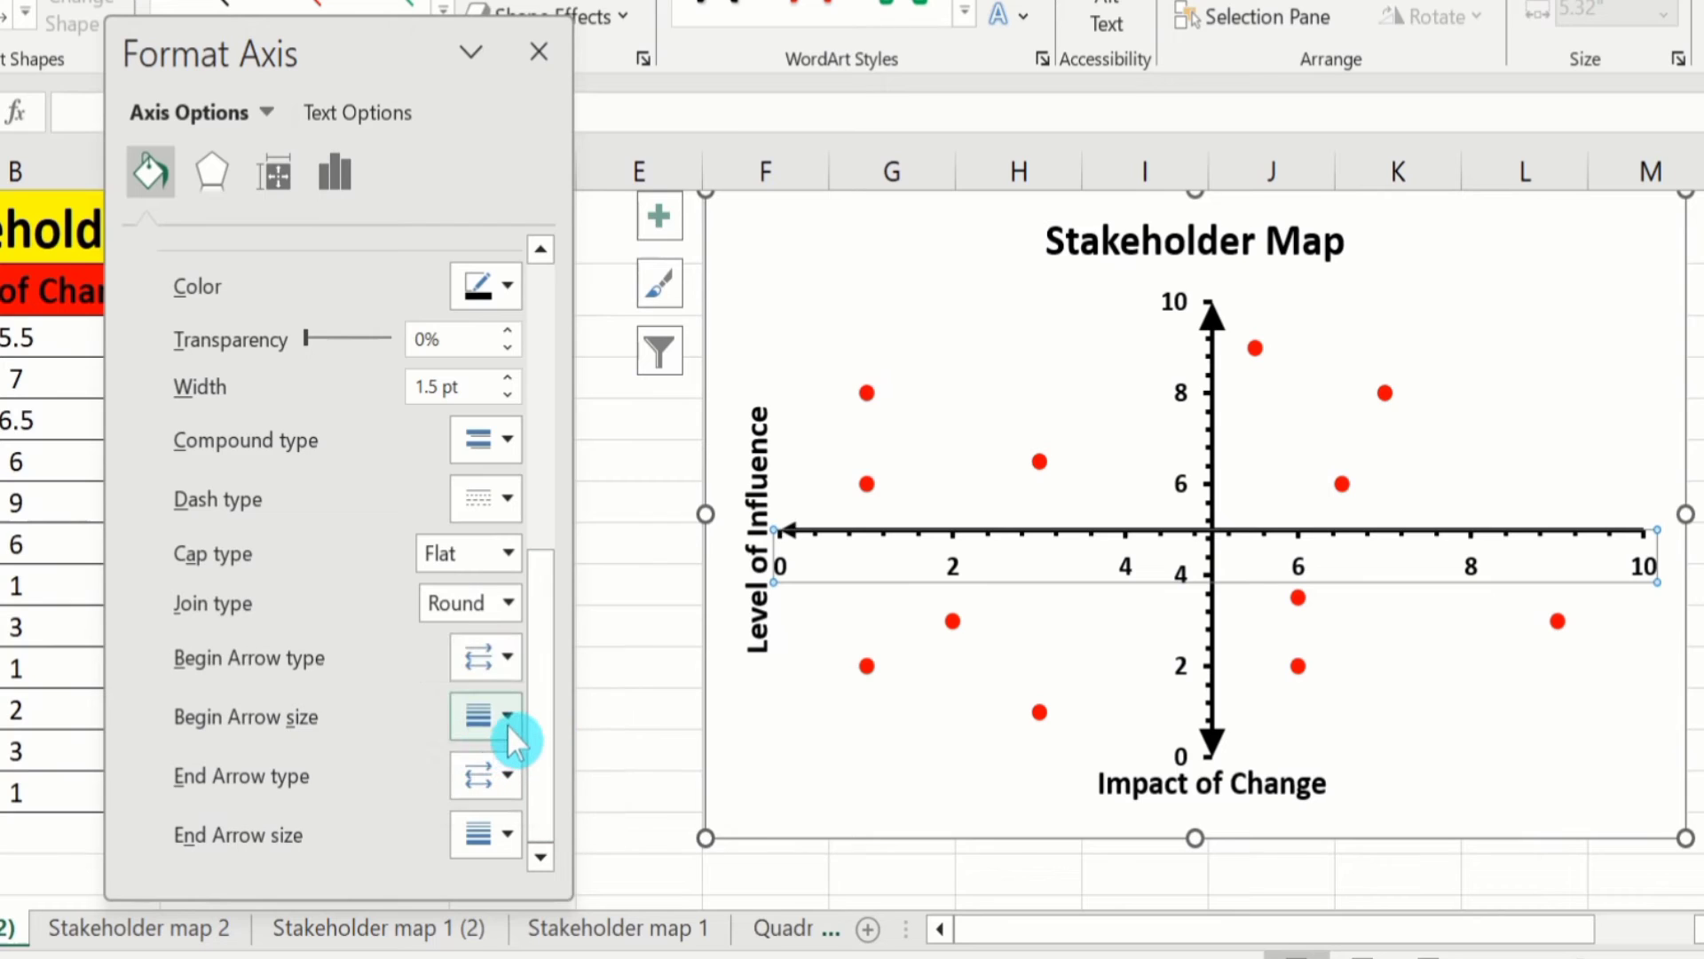
{"action": "left_click", "coordinate": [510, 721]}
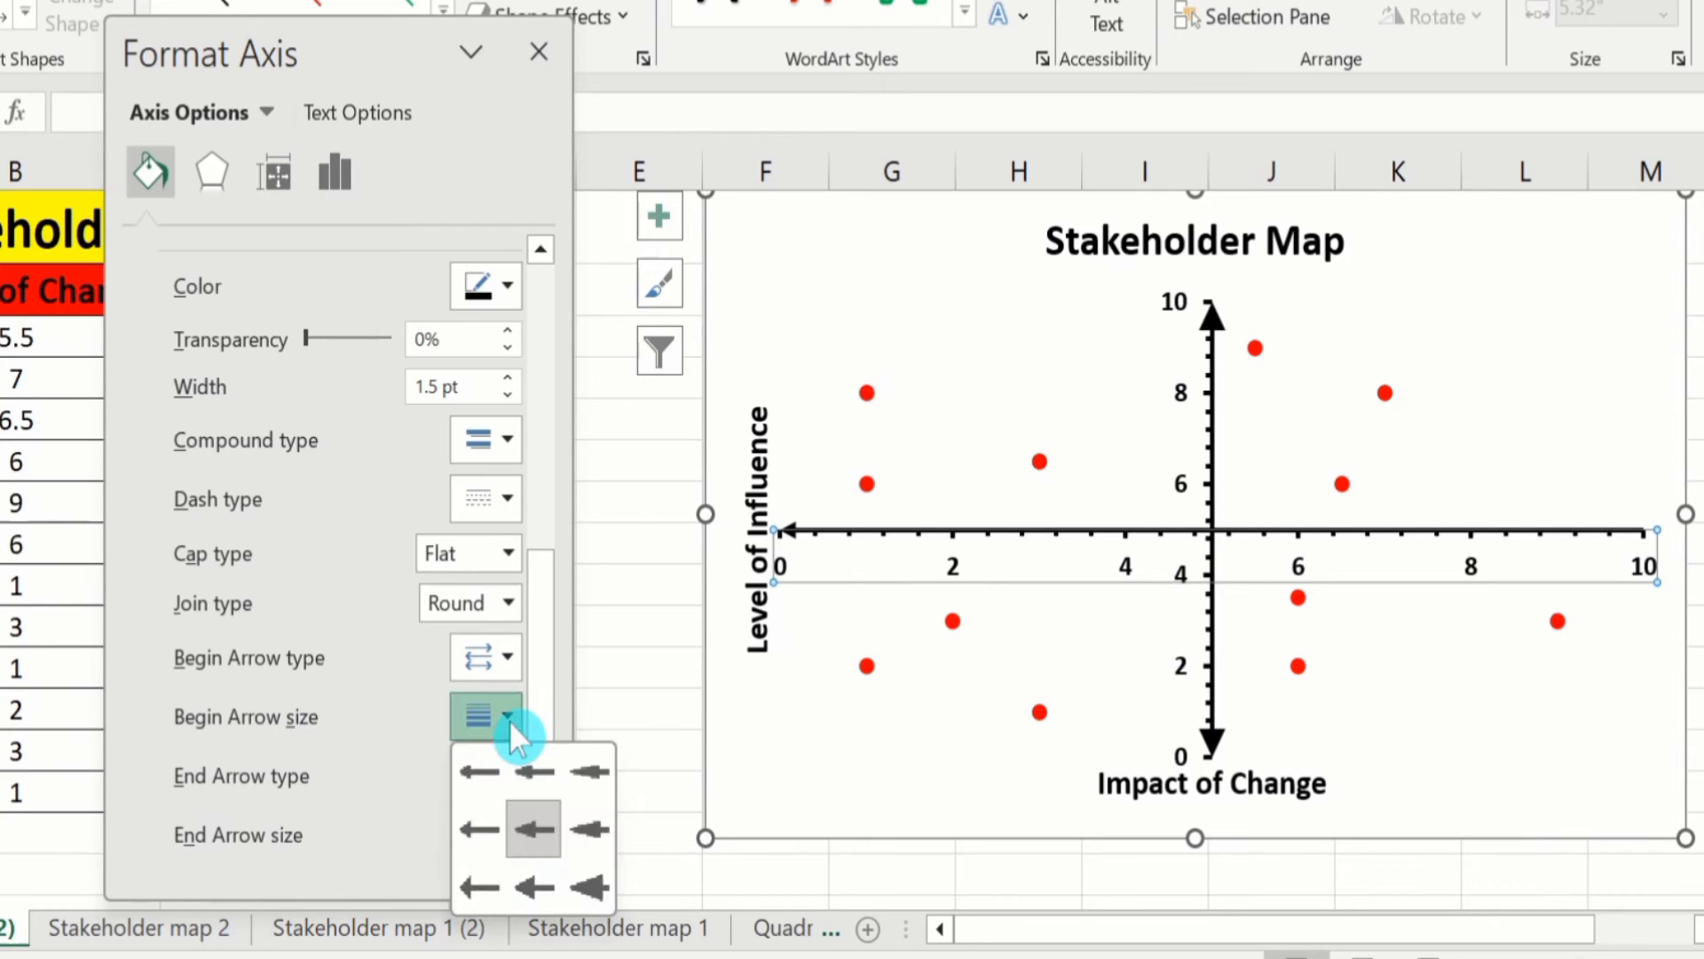
{"action": "left_click", "coordinate": [581, 881]}
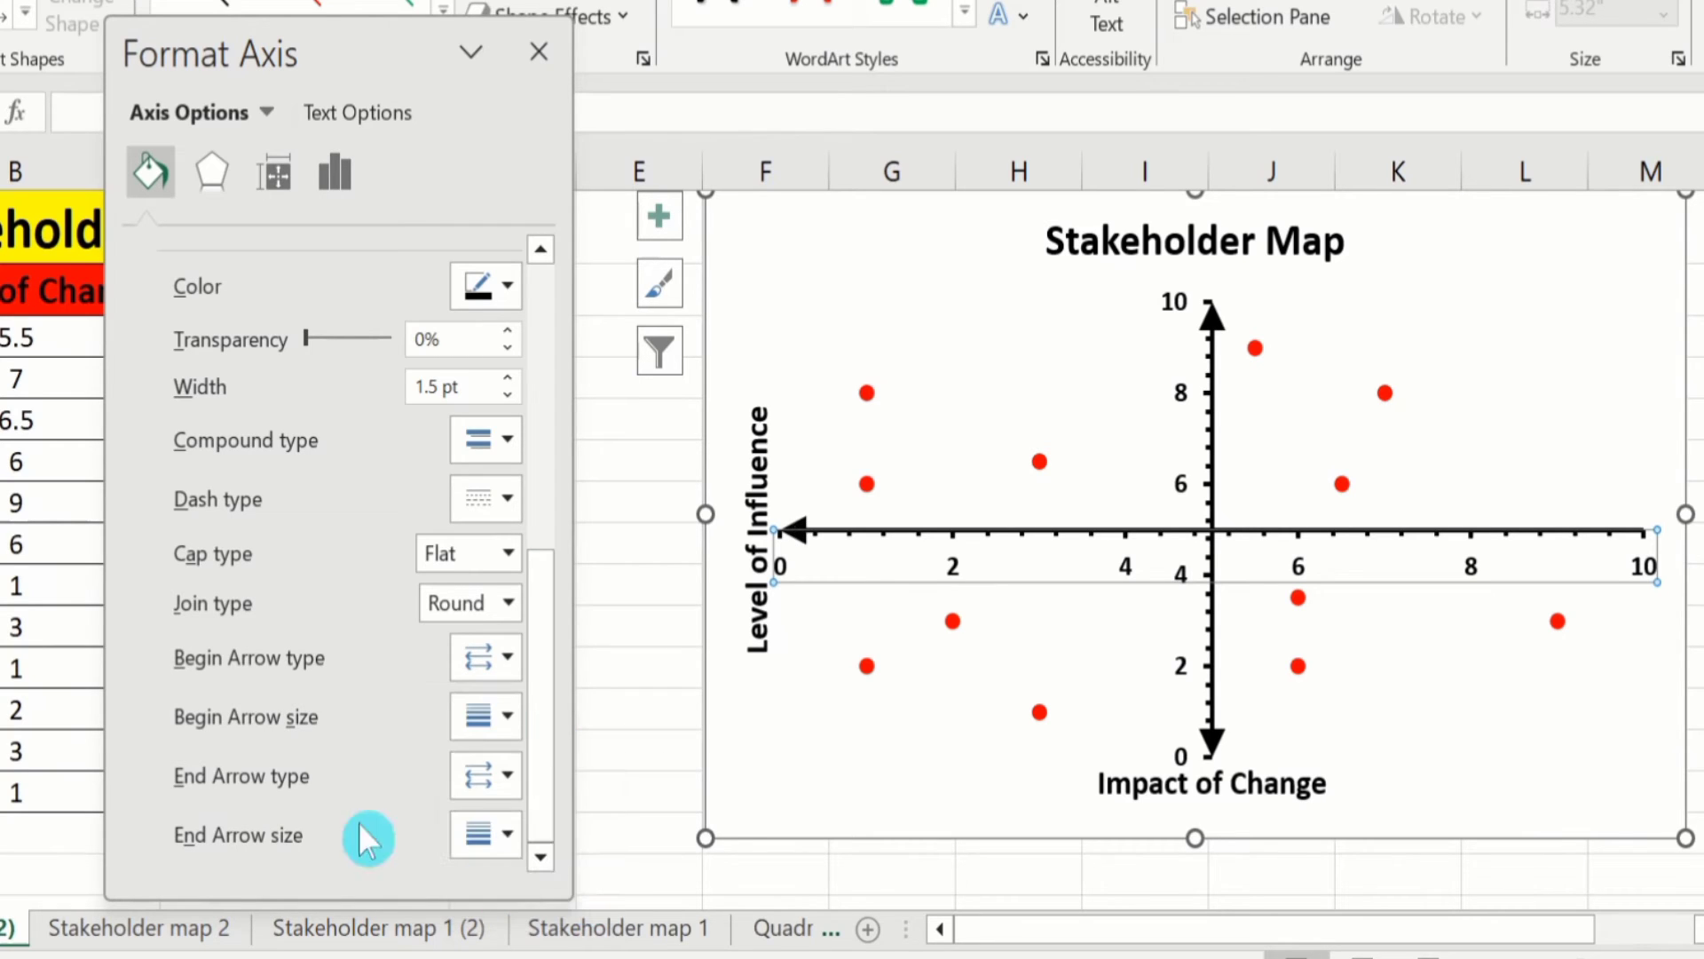
Step: Add a solid triangular end arrow in the largest size to the horizontal axis line and close the axis formatting options
{"action": "left_click", "coordinate": [506, 776]}
{"action": "left_click", "coordinate": [539, 838]}
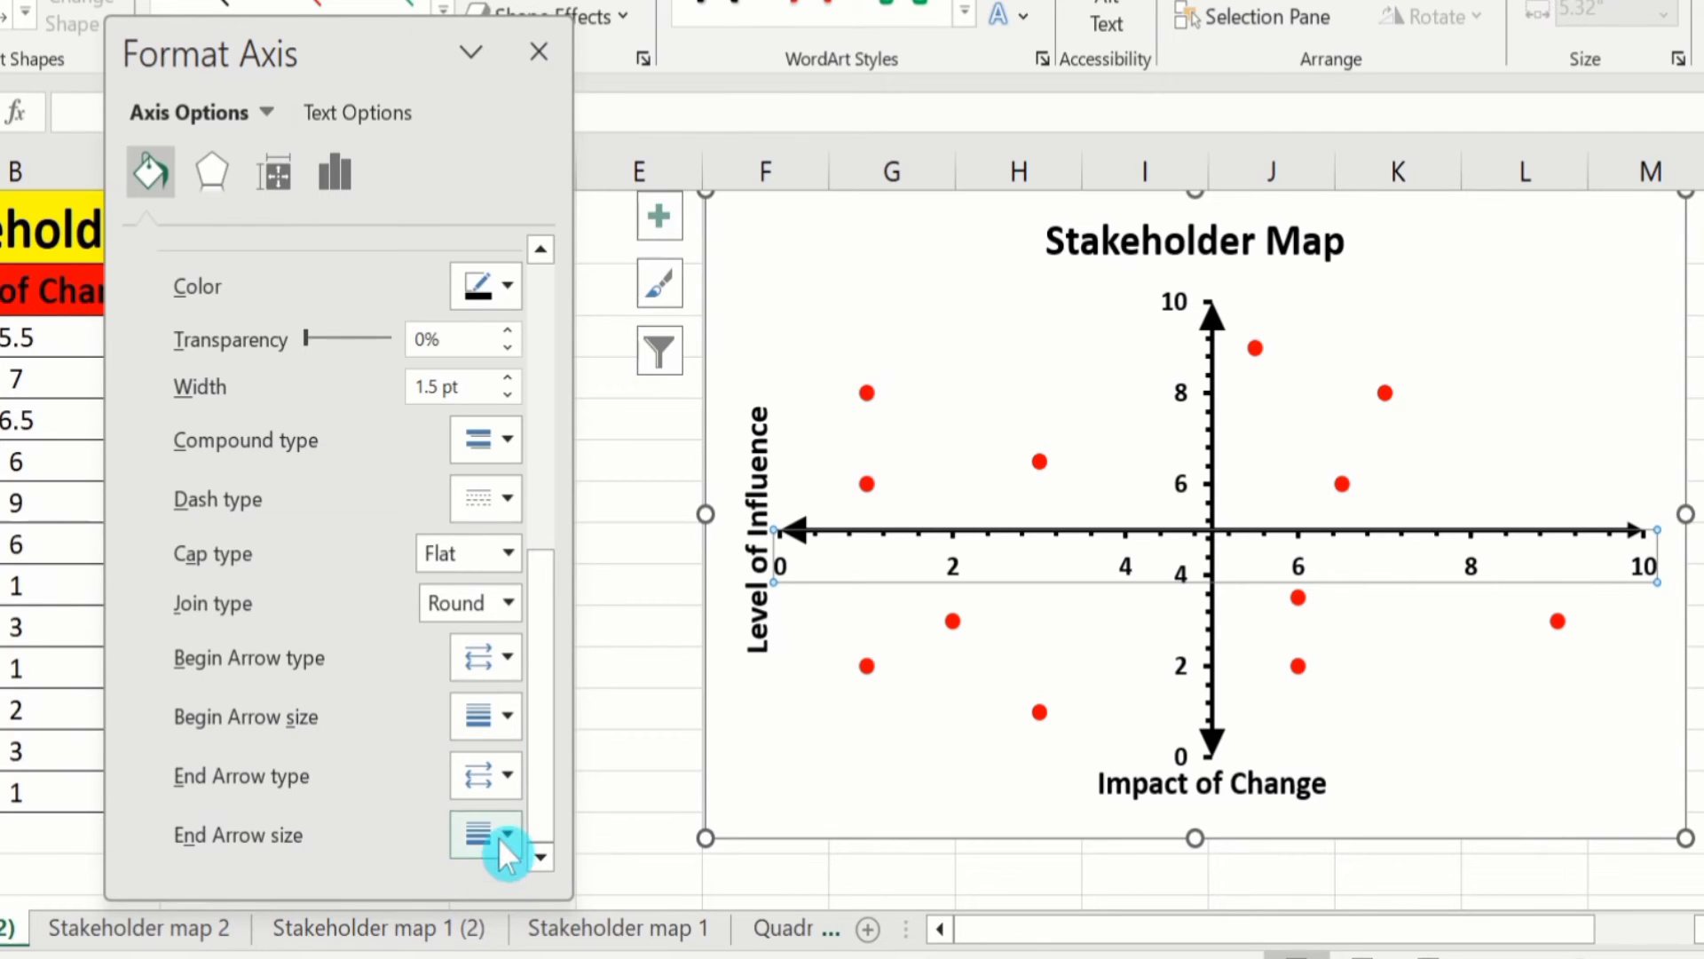
{"action": "left_click", "coordinate": [507, 848]}
{"action": "left_click", "coordinate": [584, 781]}
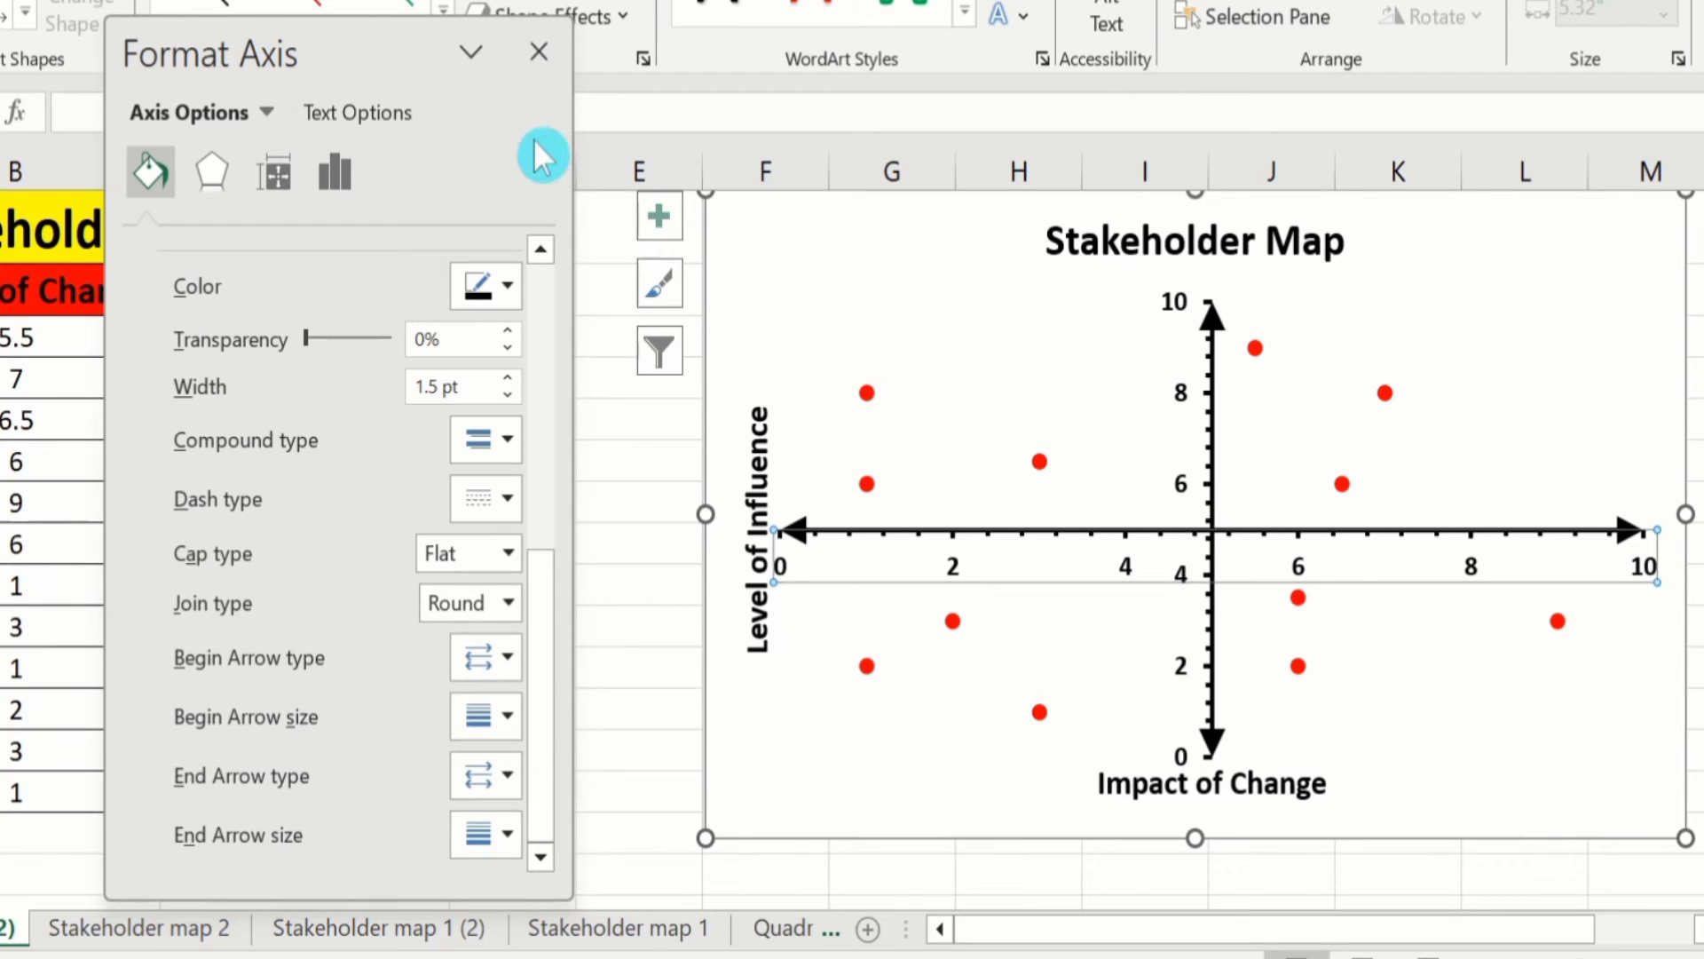
{"action": "left_click", "coordinate": [538, 49]}
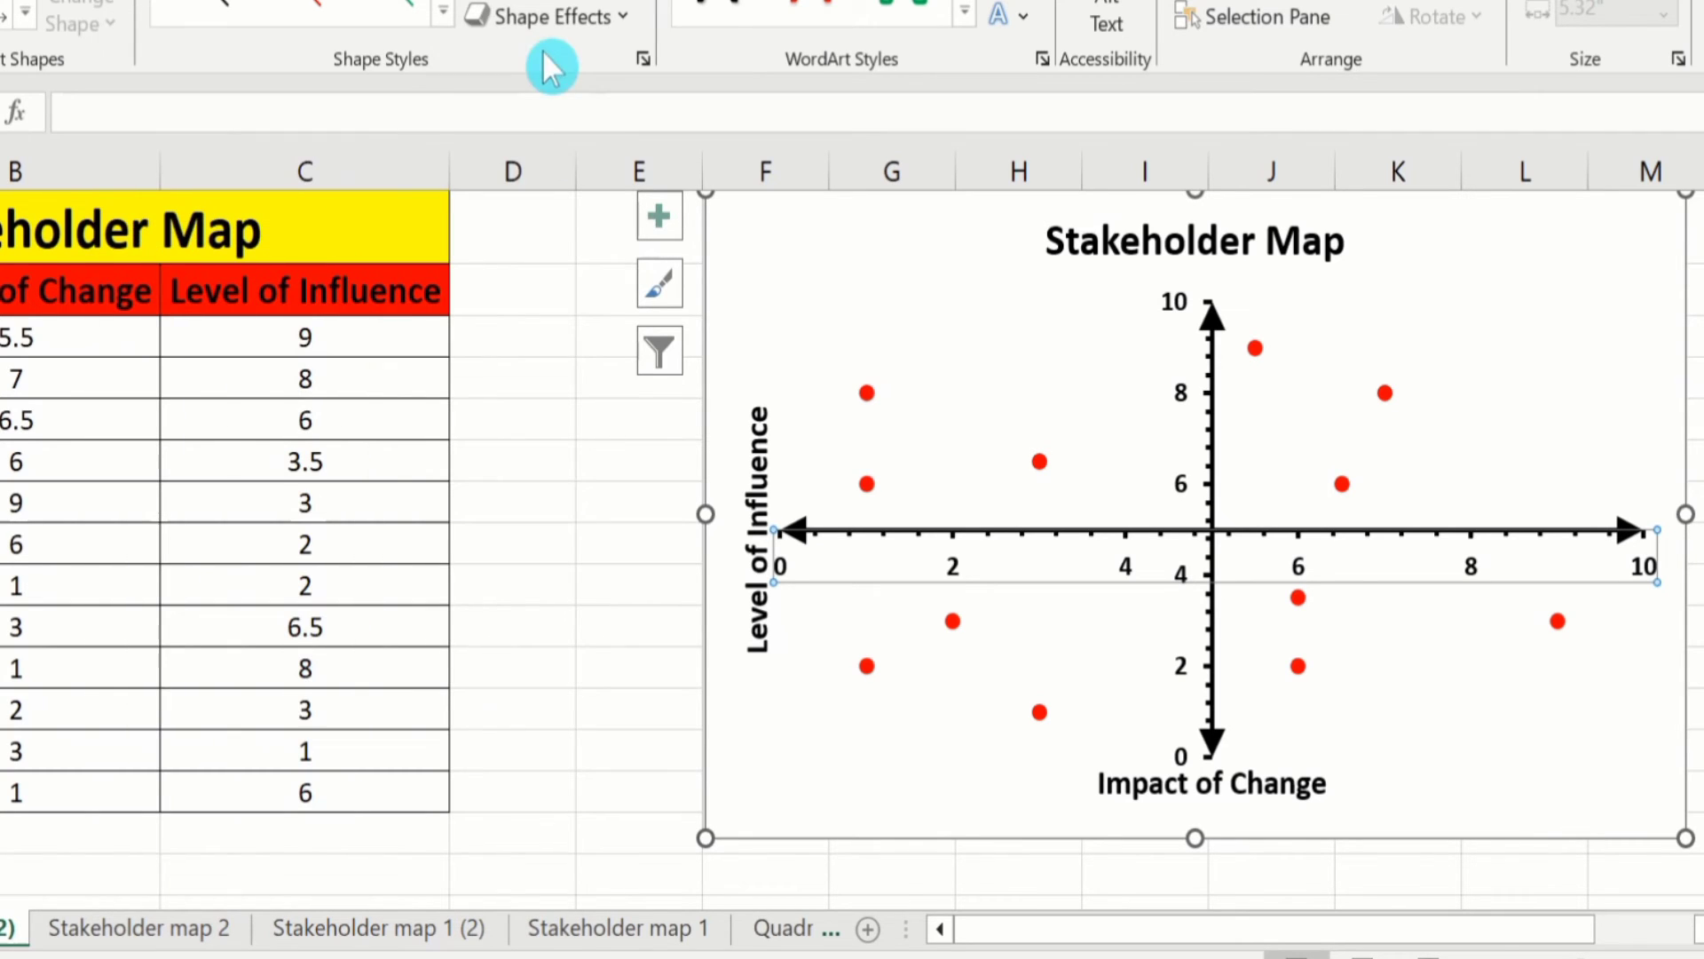
Step: Change the data series markers to the built-in triangle type in the series' marker options
{"action": "left_click", "coordinate": [867, 393]}
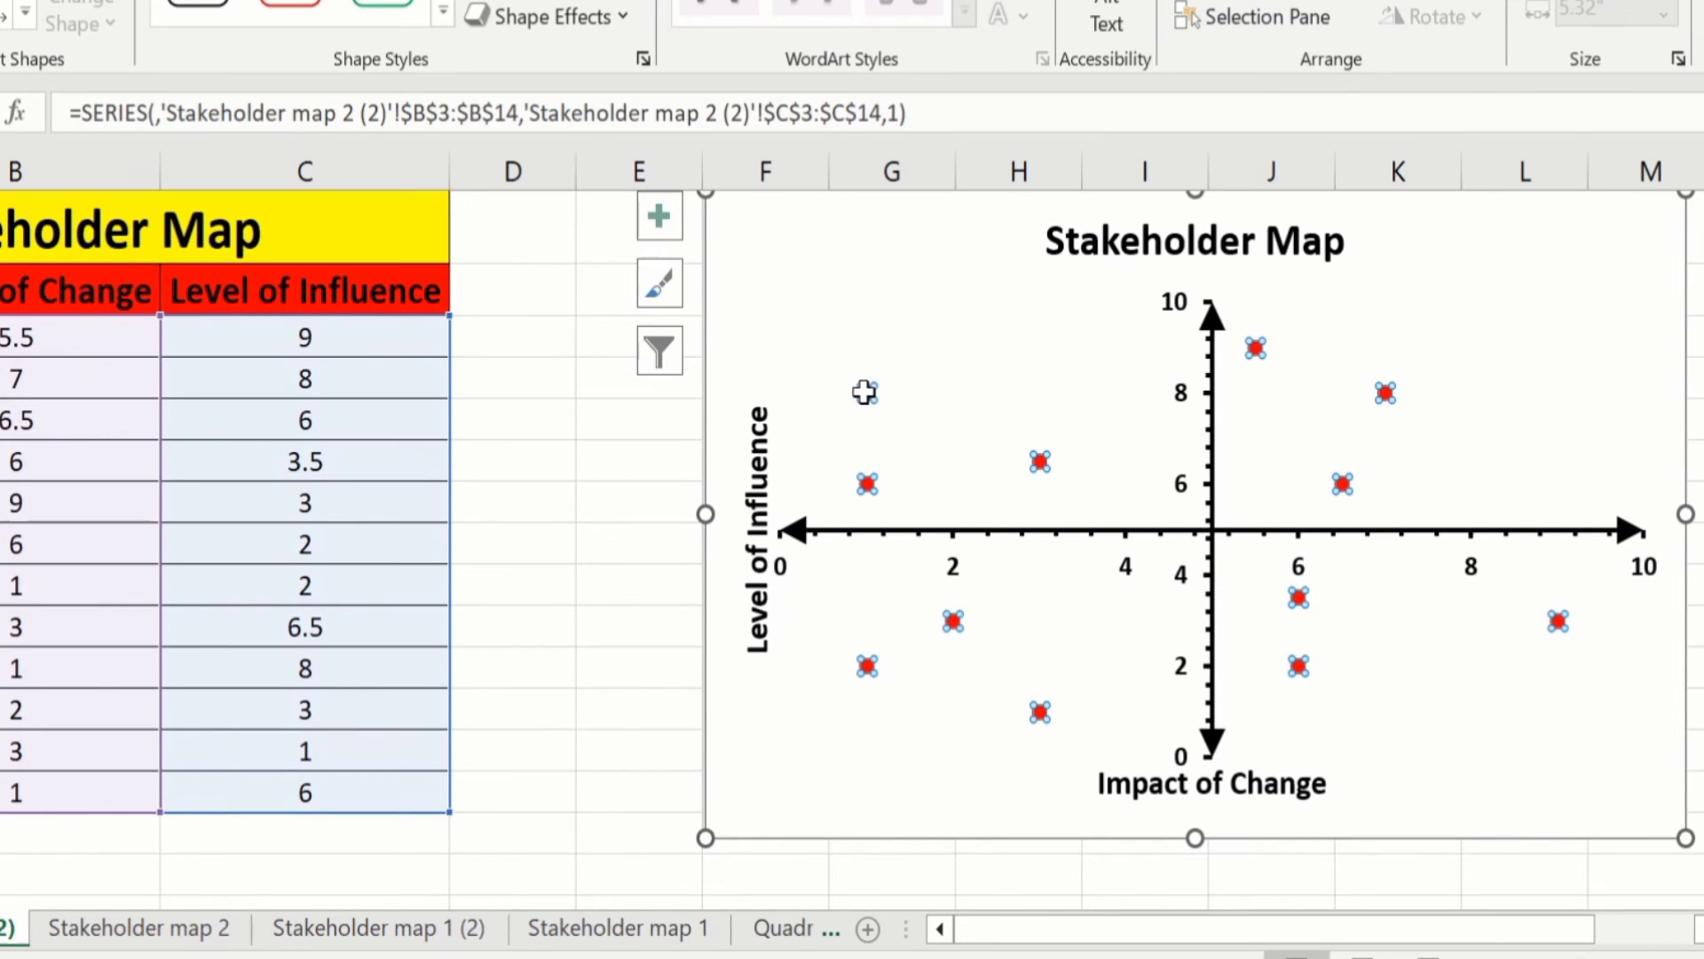
{"action": "right_click", "coordinate": [865, 391]}
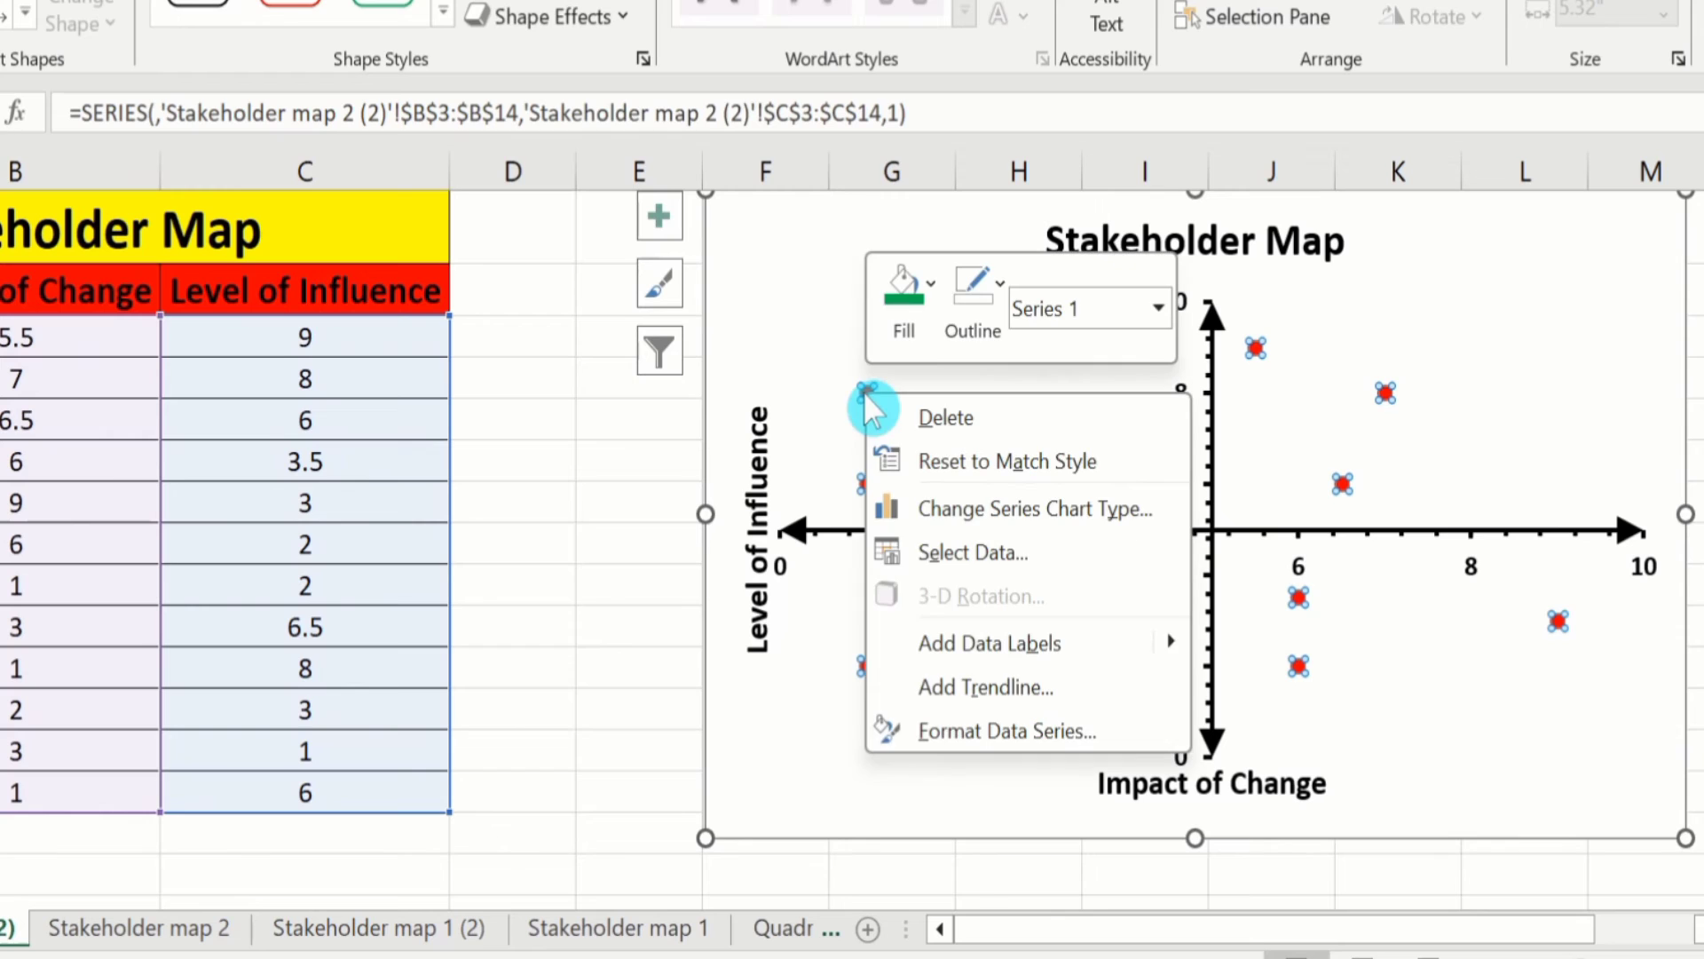
{"action": "left_click", "coordinate": [978, 729]}
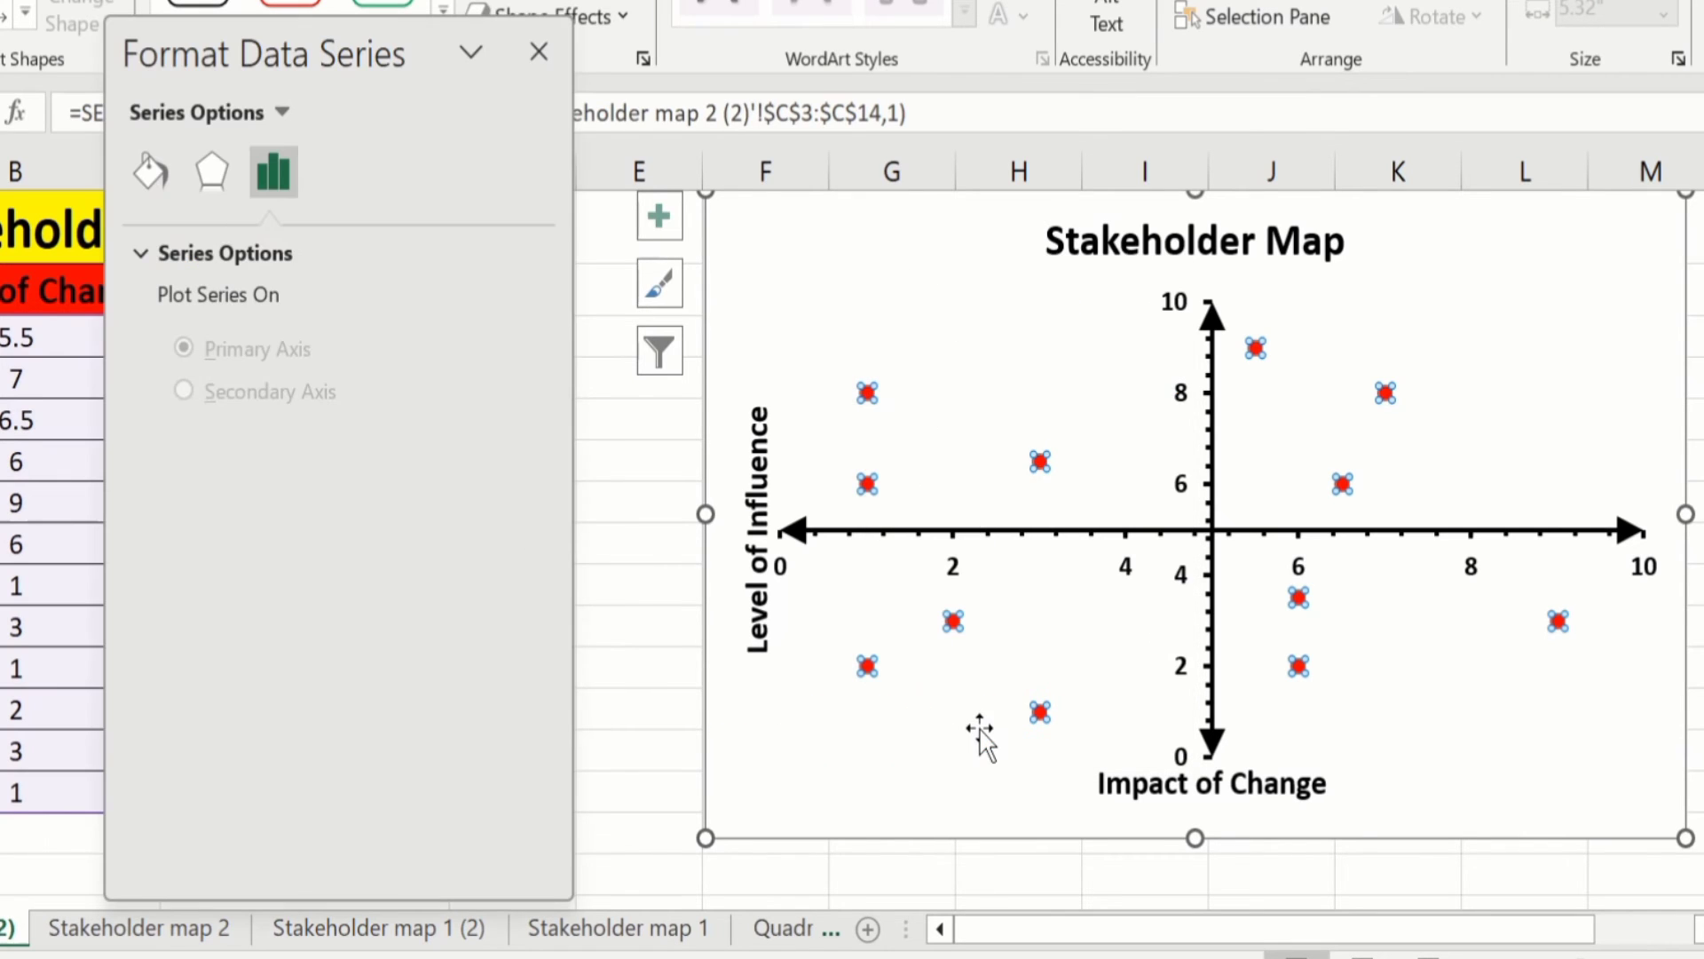
{"action": "left_click", "coordinate": [149, 169]}
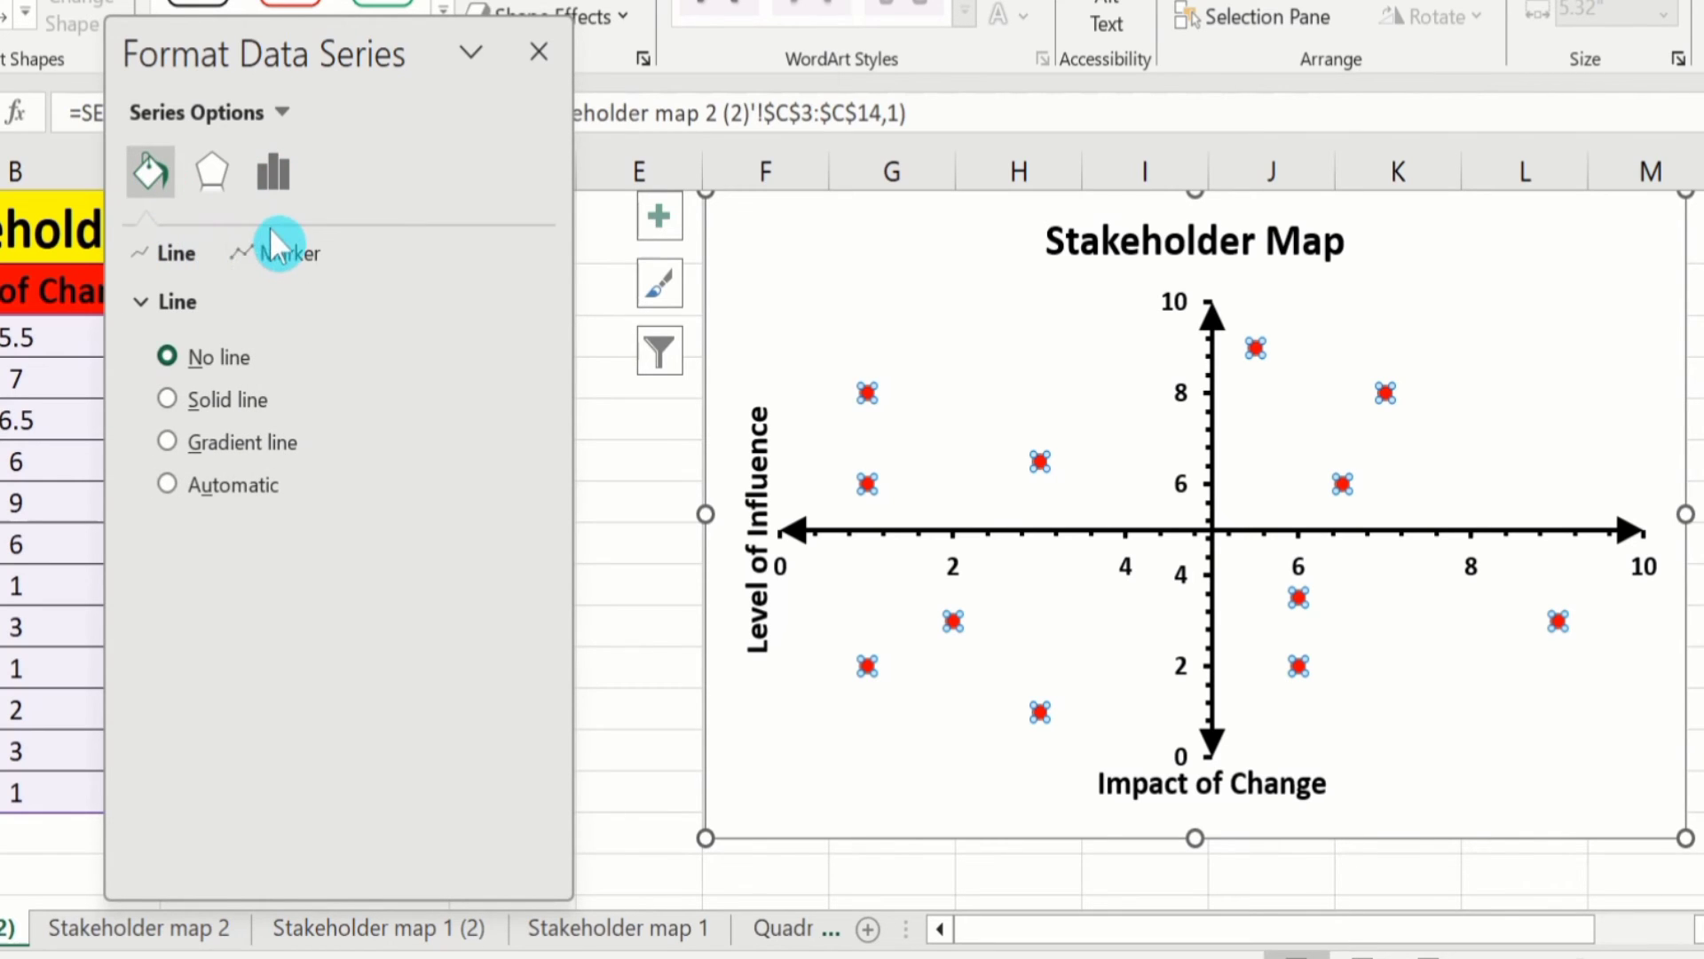
{"action": "left_click", "coordinate": [281, 255]}
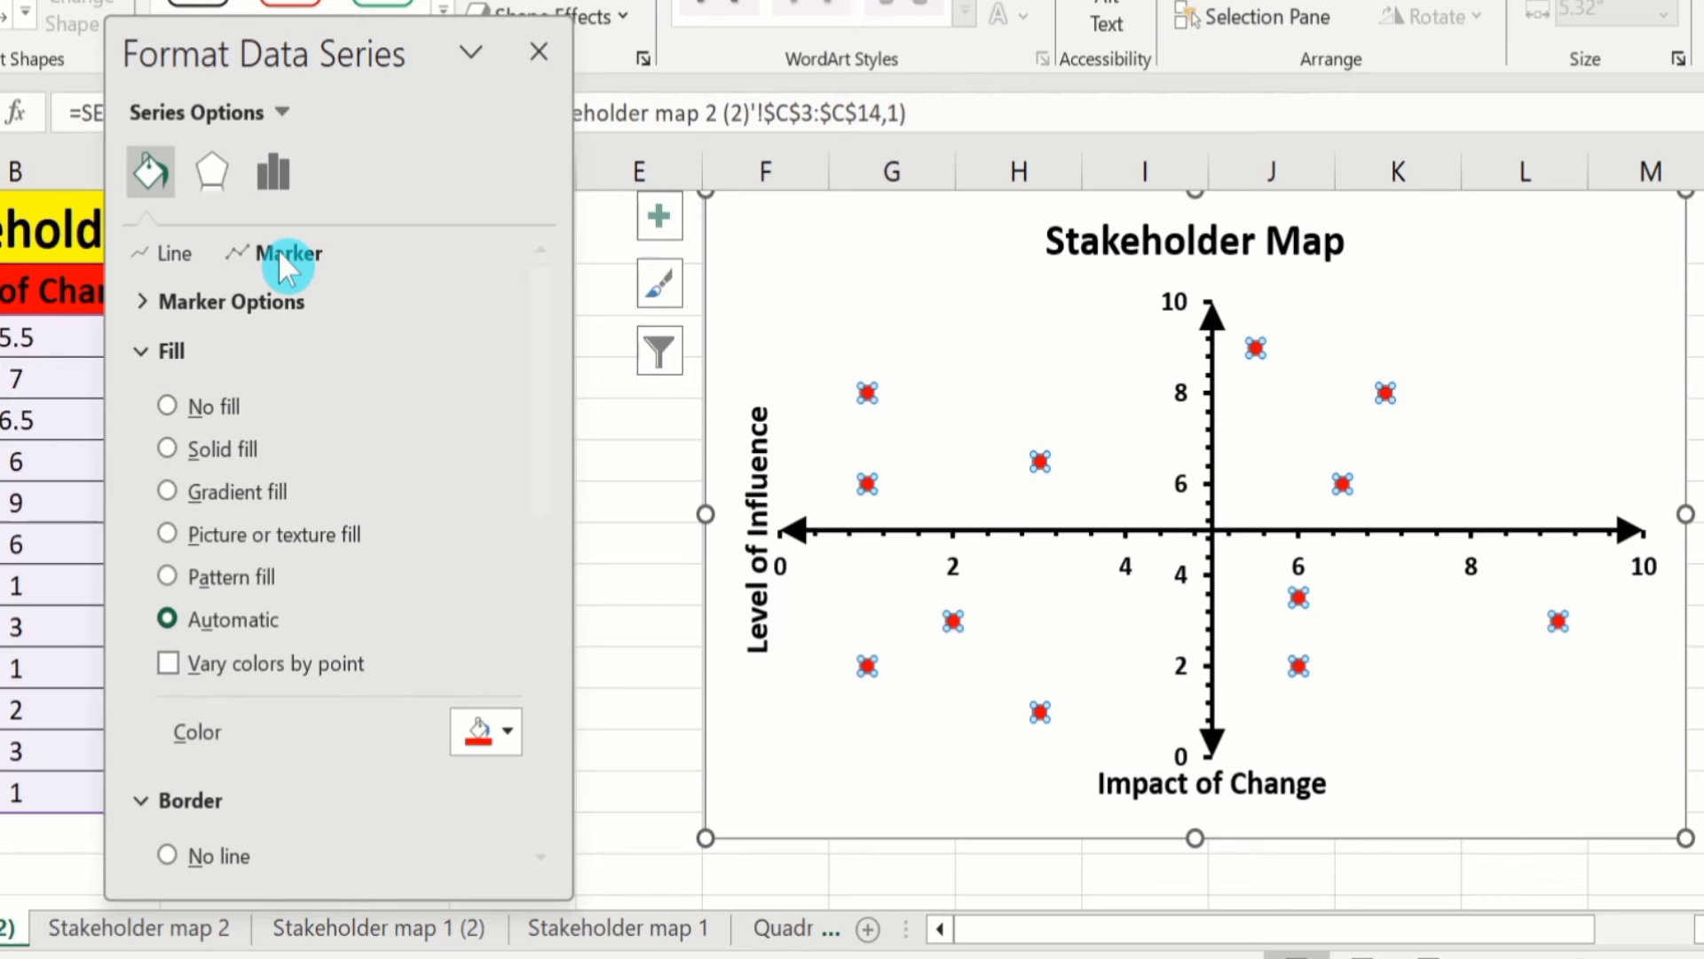
{"action": "left_click", "coordinate": [270, 302]}
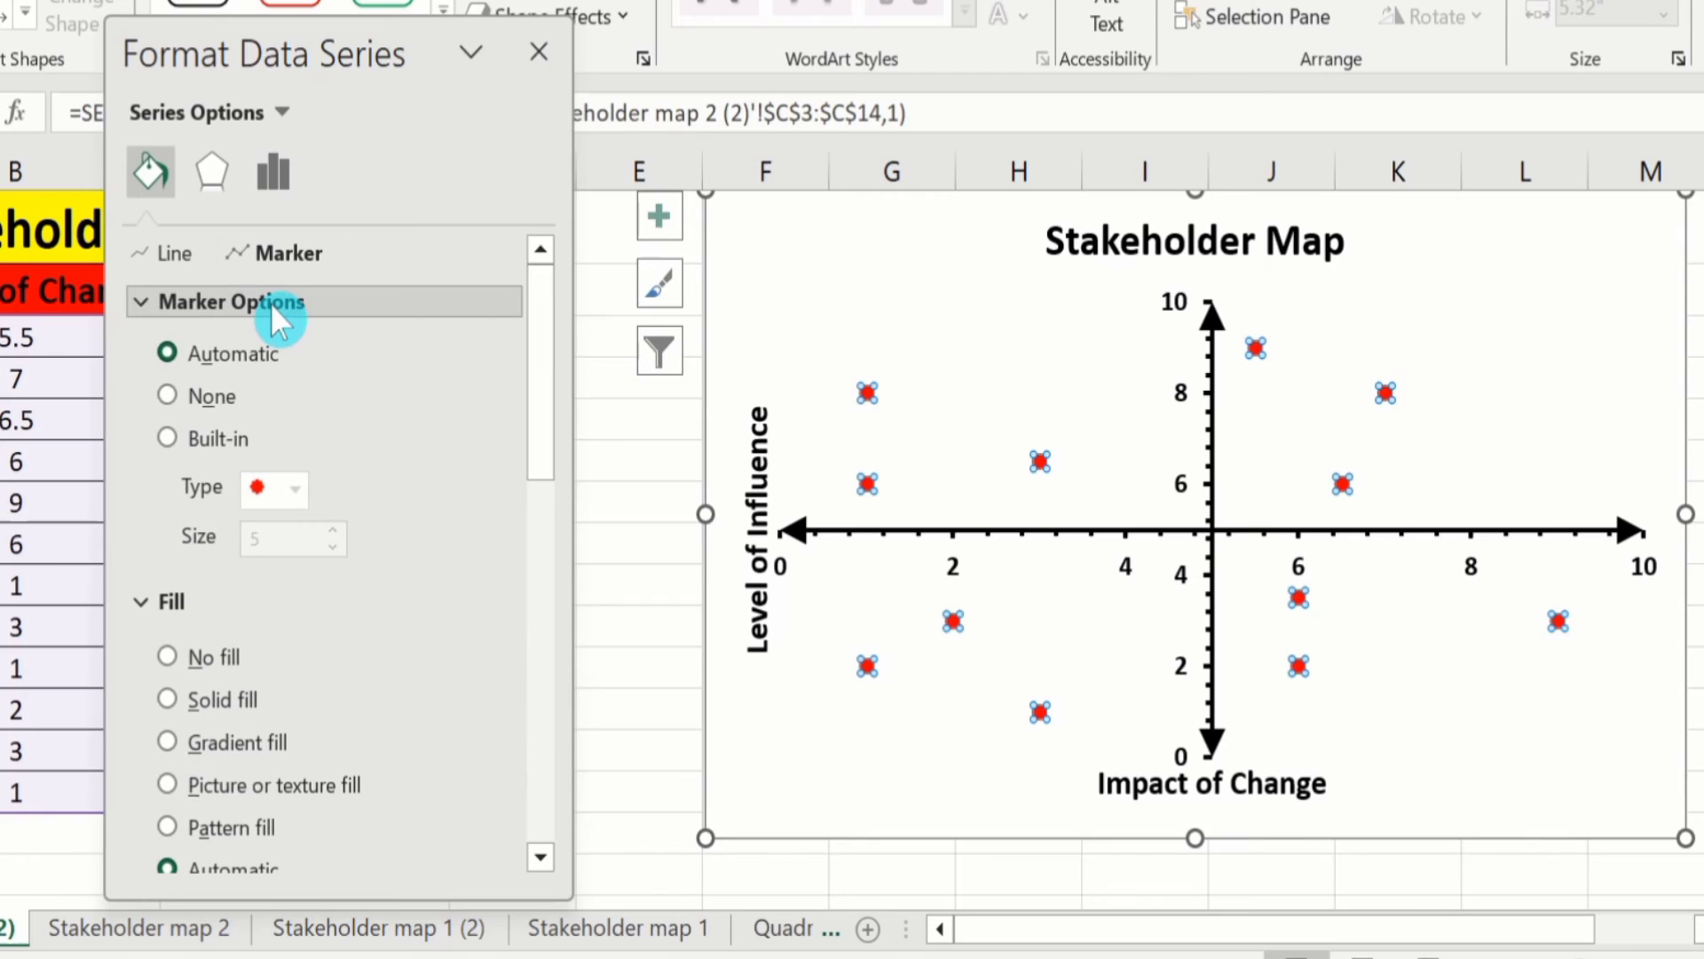
{"action": "left_click", "coordinate": [165, 441]}
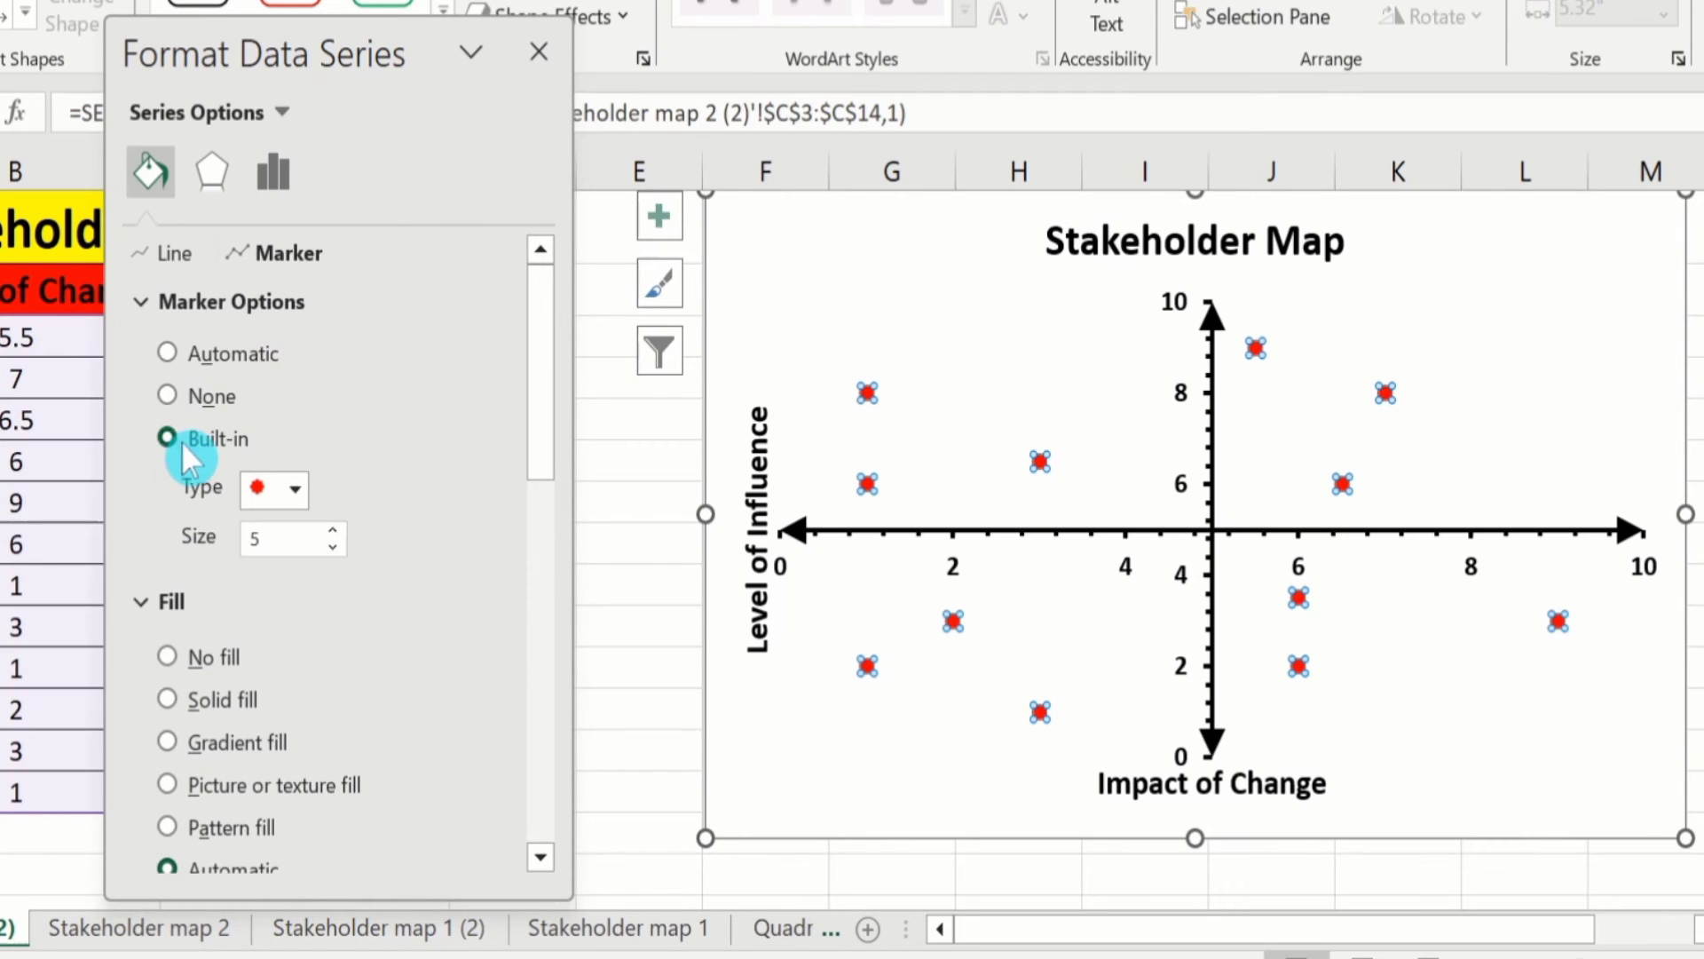
{"action": "left_click", "coordinate": [296, 486]}
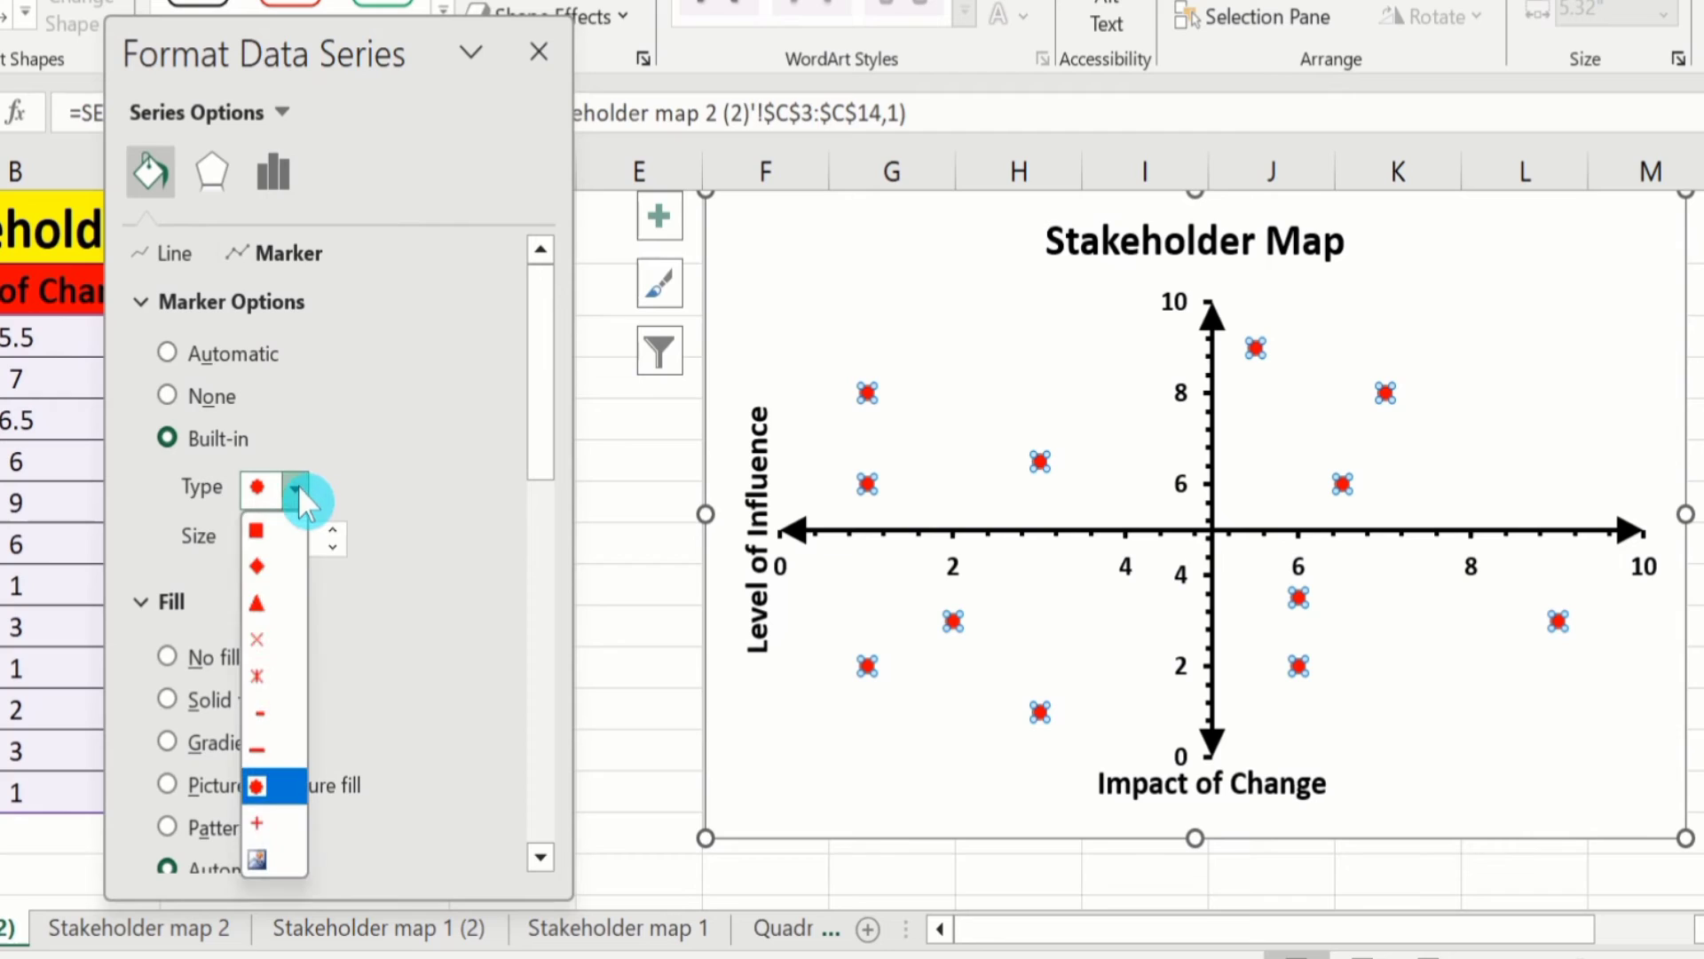
{"action": "left_click", "coordinate": [275, 600]}
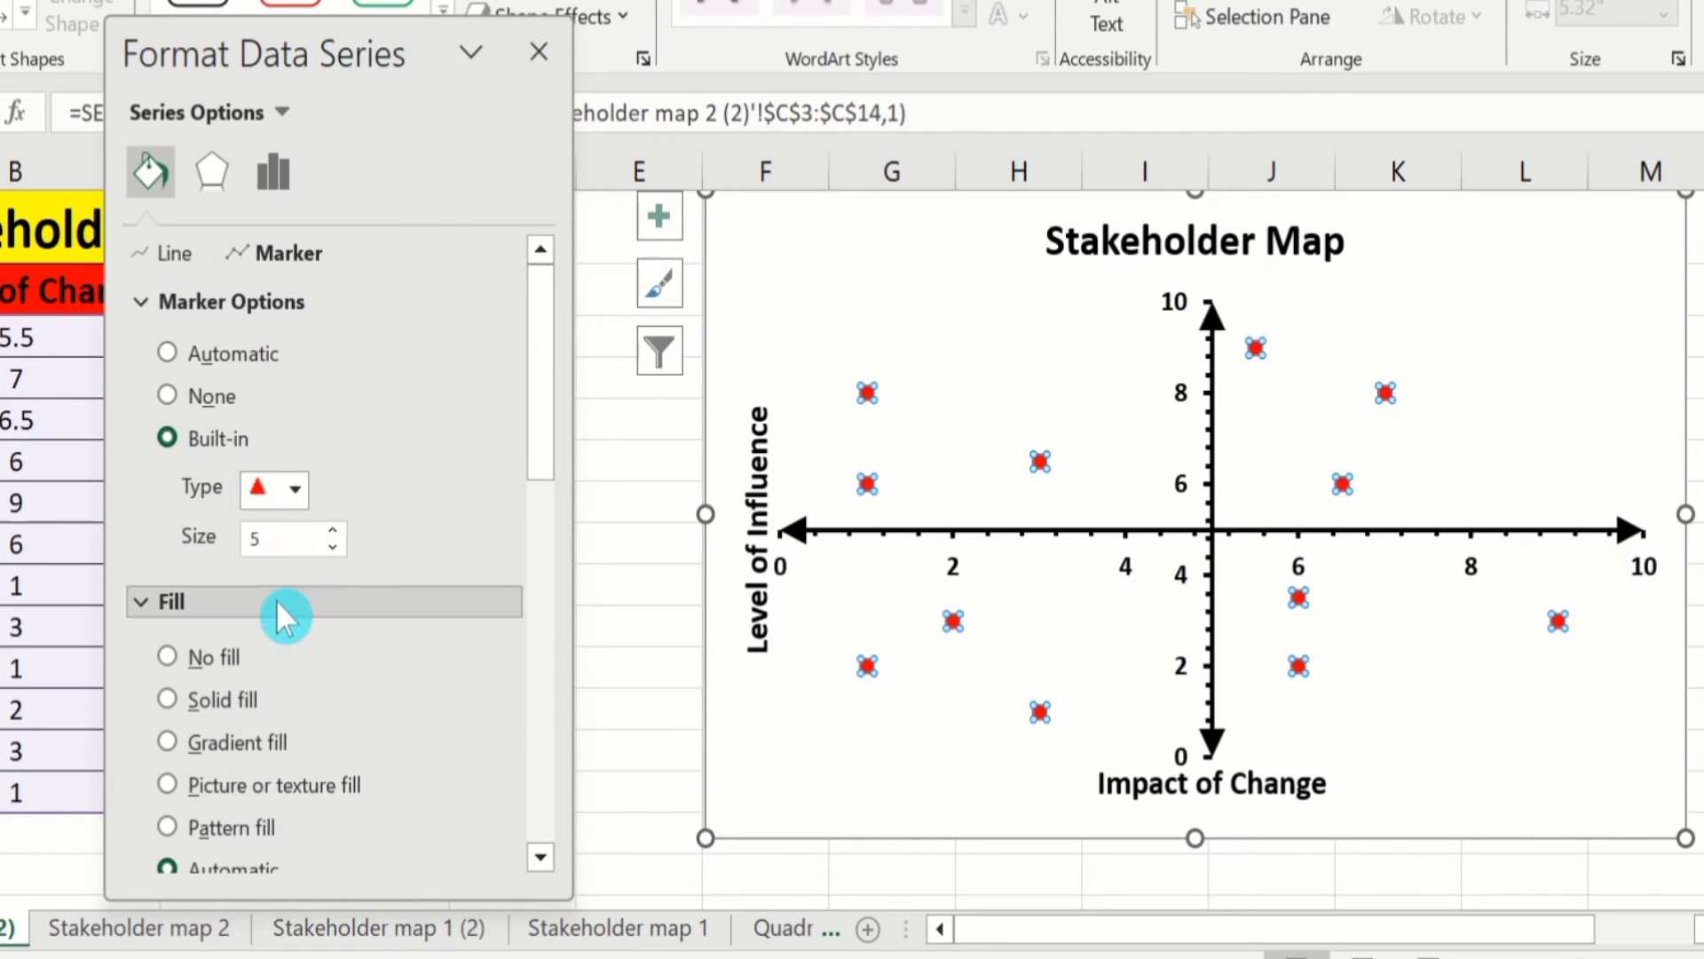
Step: Set the triangle markers' size to 7 and close the data series formatting options
{"action": "left_click", "coordinate": [335, 529]}
{"action": "left_click", "coordinate": [336, 530]}
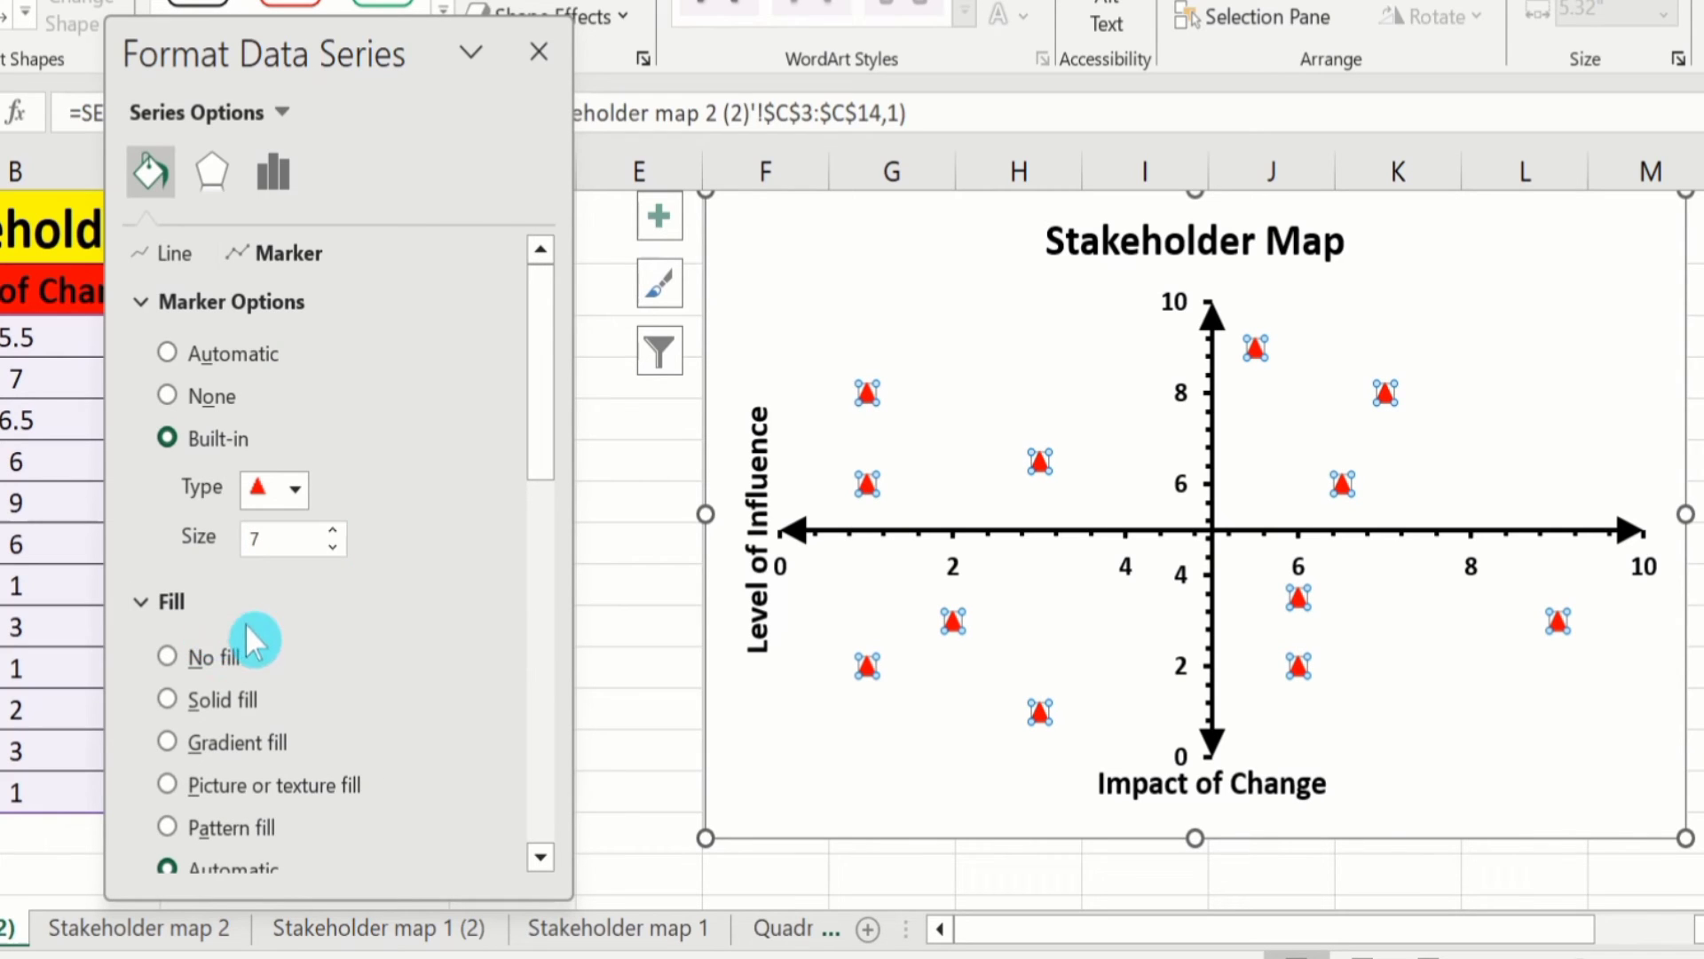
{"action": "mouse_move", "coordinate": [541, 380]}
{"action": "left_mouse_down"}
{"action": "mouse_move", "coordinate": [531, 542]}
{"action": "mouse_move", "coordinate": [541, 373]}
{"action": "left_mouse_up"}
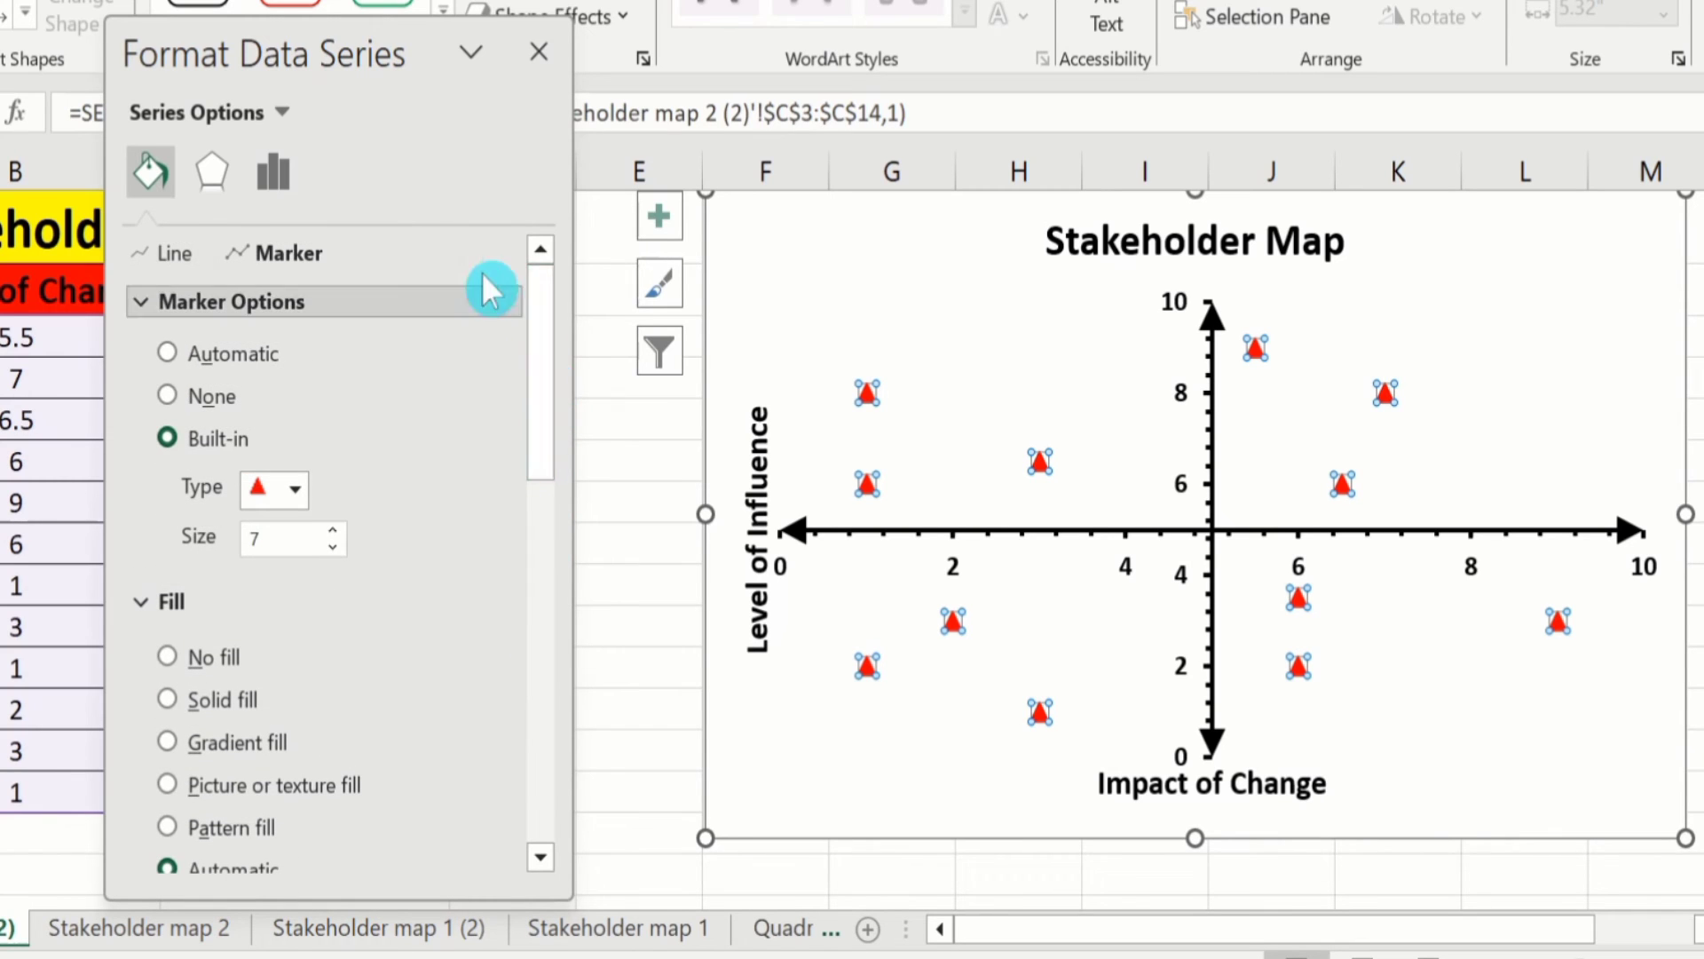
{"action": "left_click", "coordinate": [536, 54]}
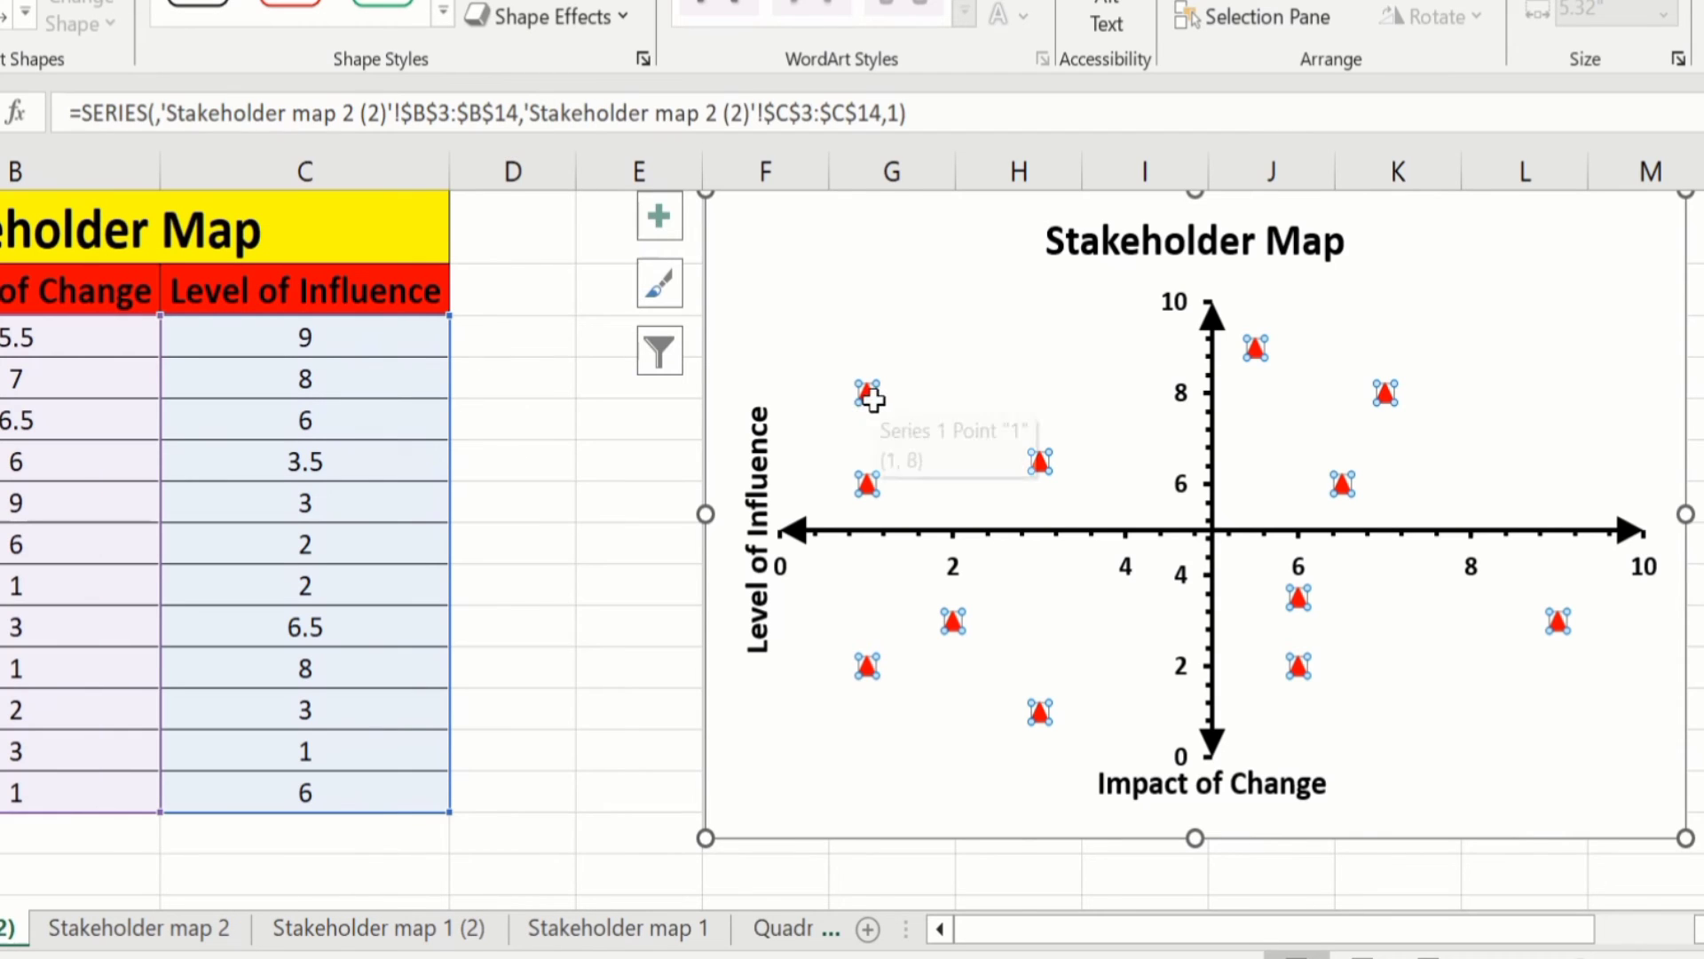
Step: Add data labels to the points of the stakeholder scatter chart
{"action": "left_click", "coordinate": [660, 214]}
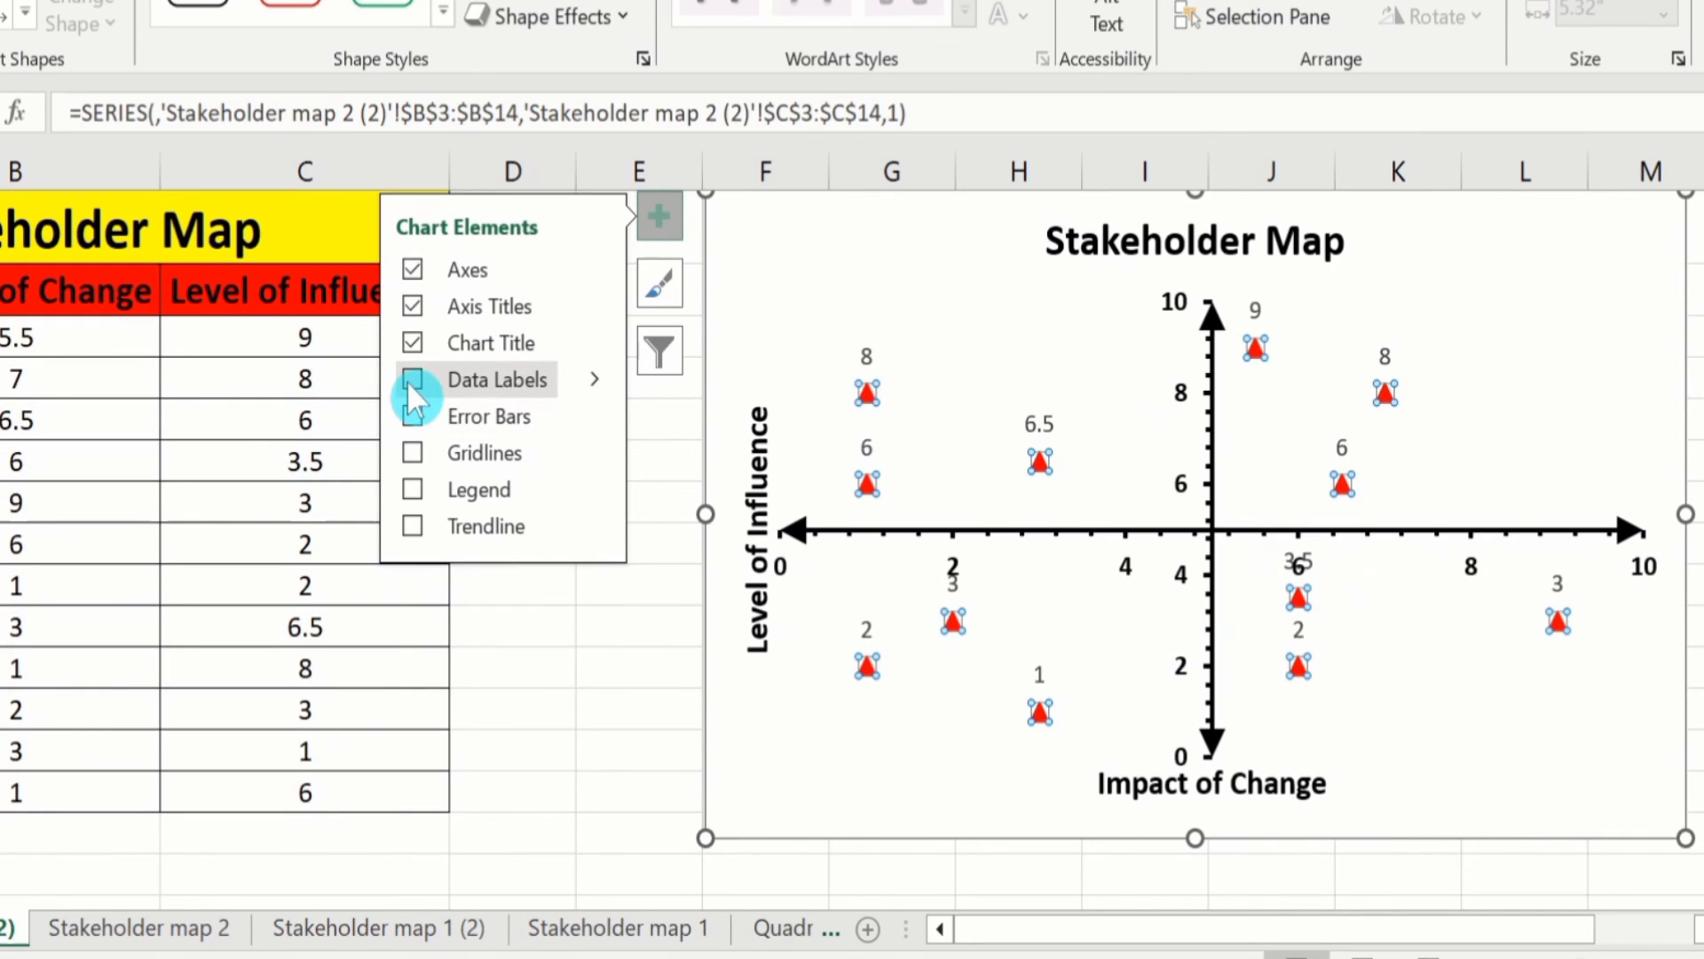
{"action": "left_click", "coordinate": [412, 379]}
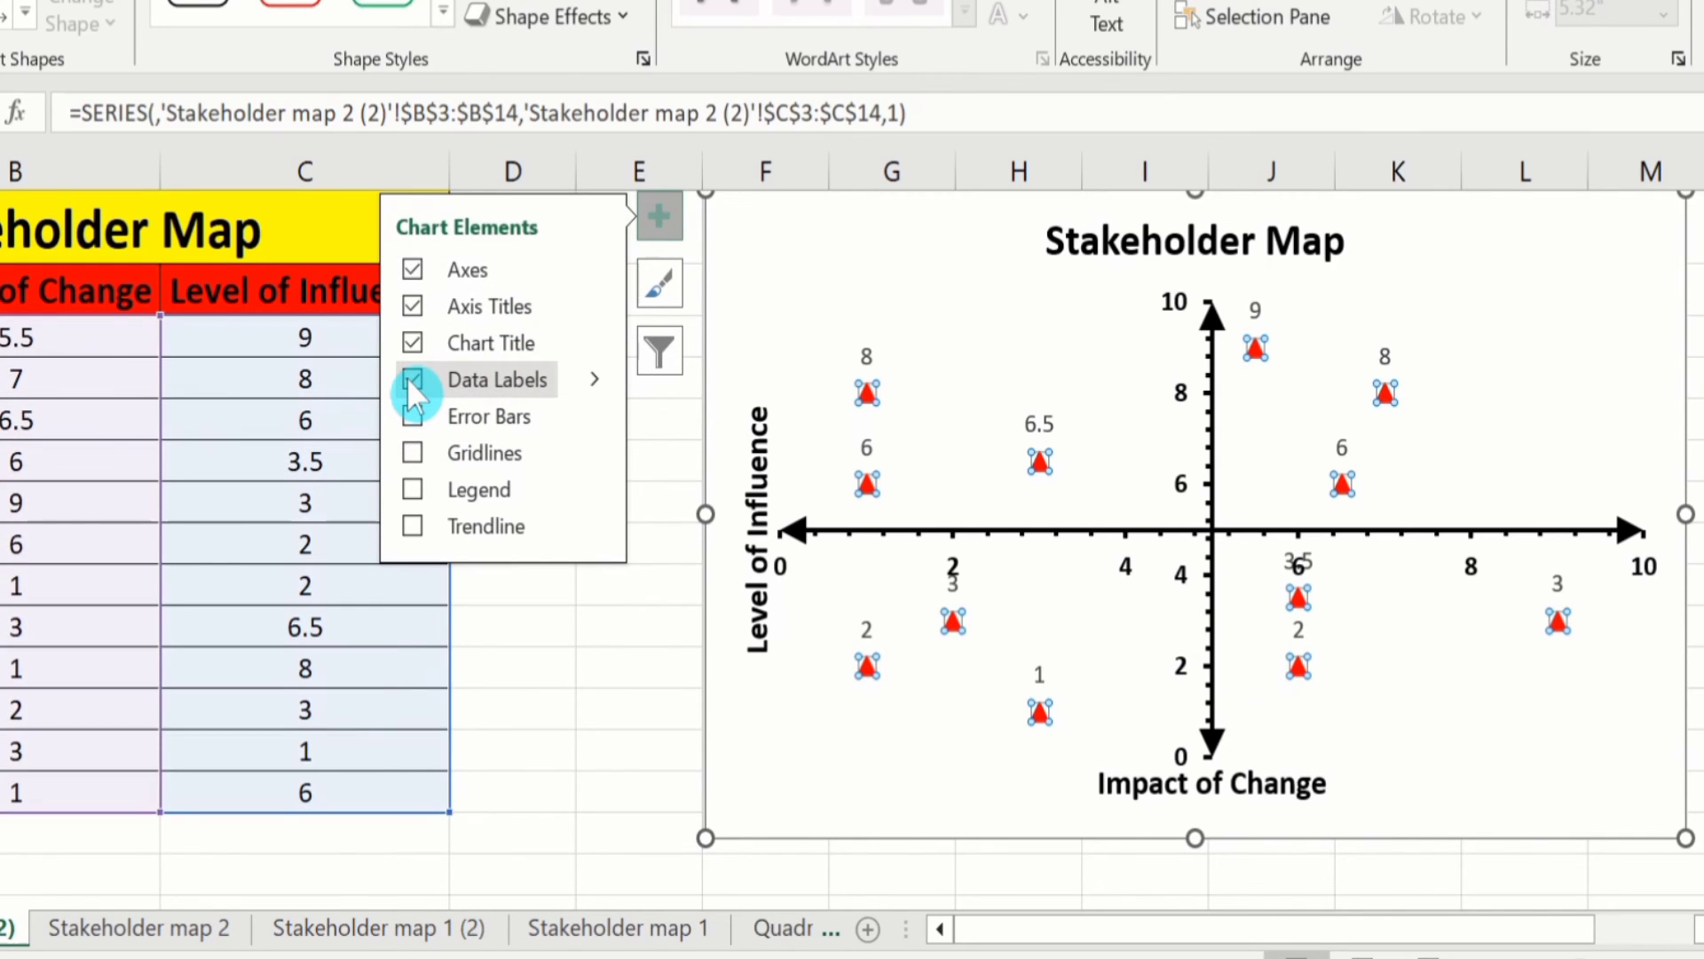
{"action": "left_click", "coordinate": [609, 697]}
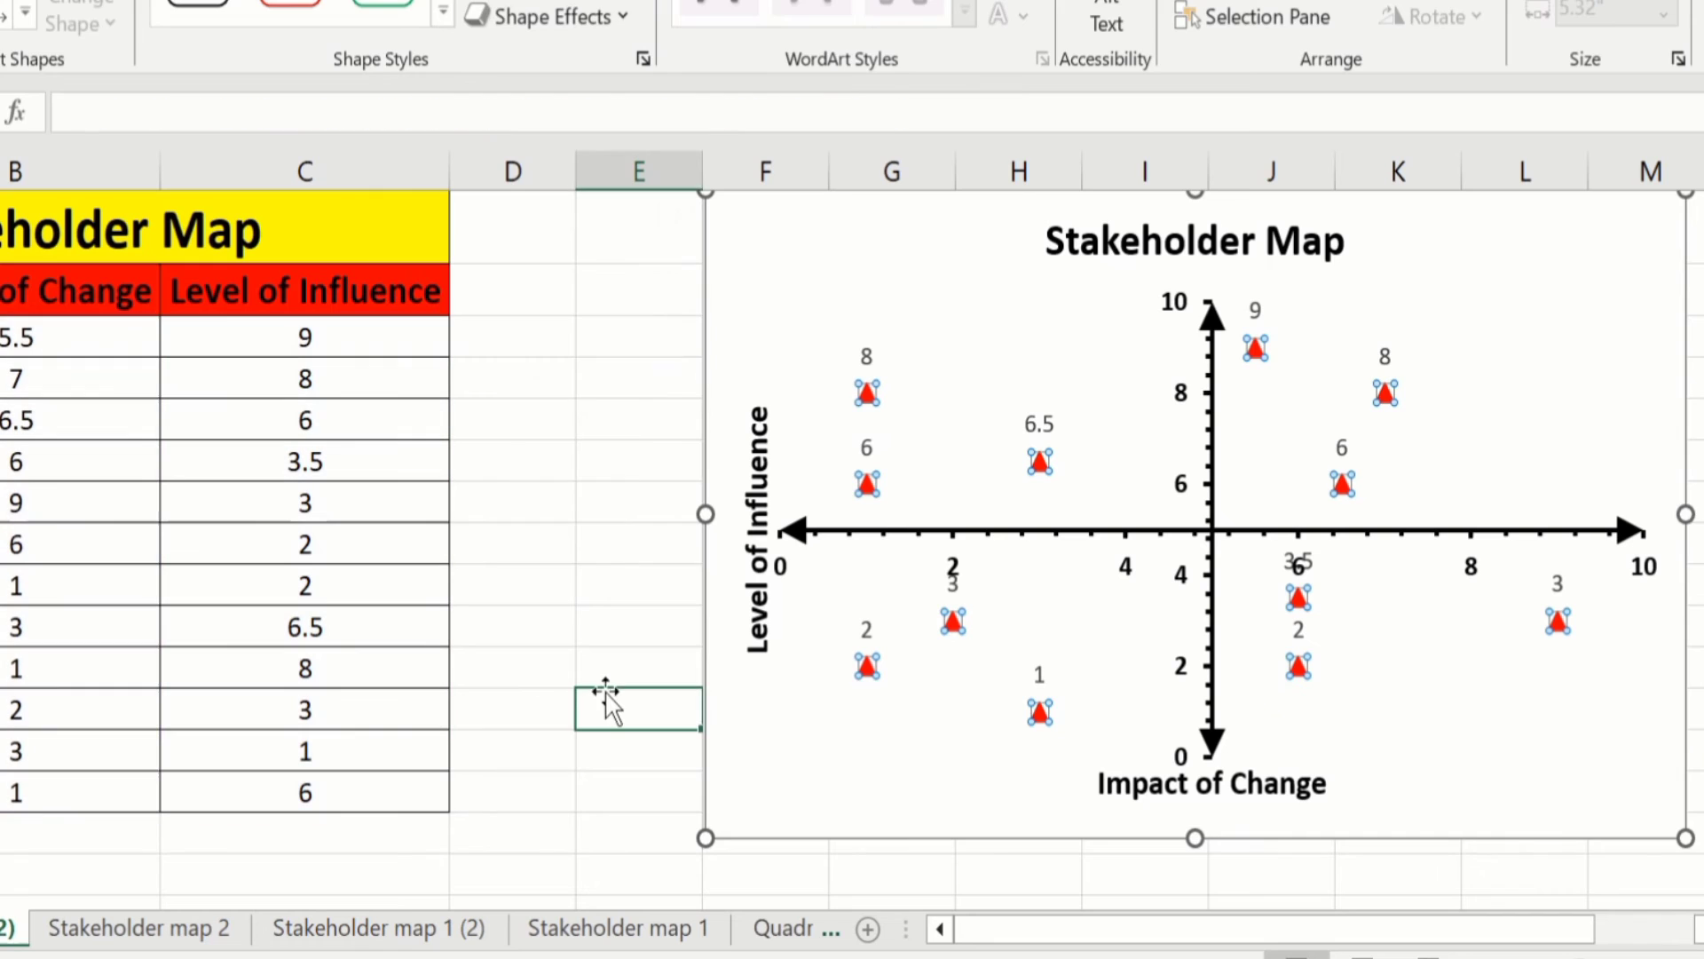
Step: Label the points with cell values from the Name column range A3:A14 and remove the Y value from the data labels
{"action": "left_click", "coordinate": [866, 355]}
{"action": "right_click", "coordinate": [865, 354]}
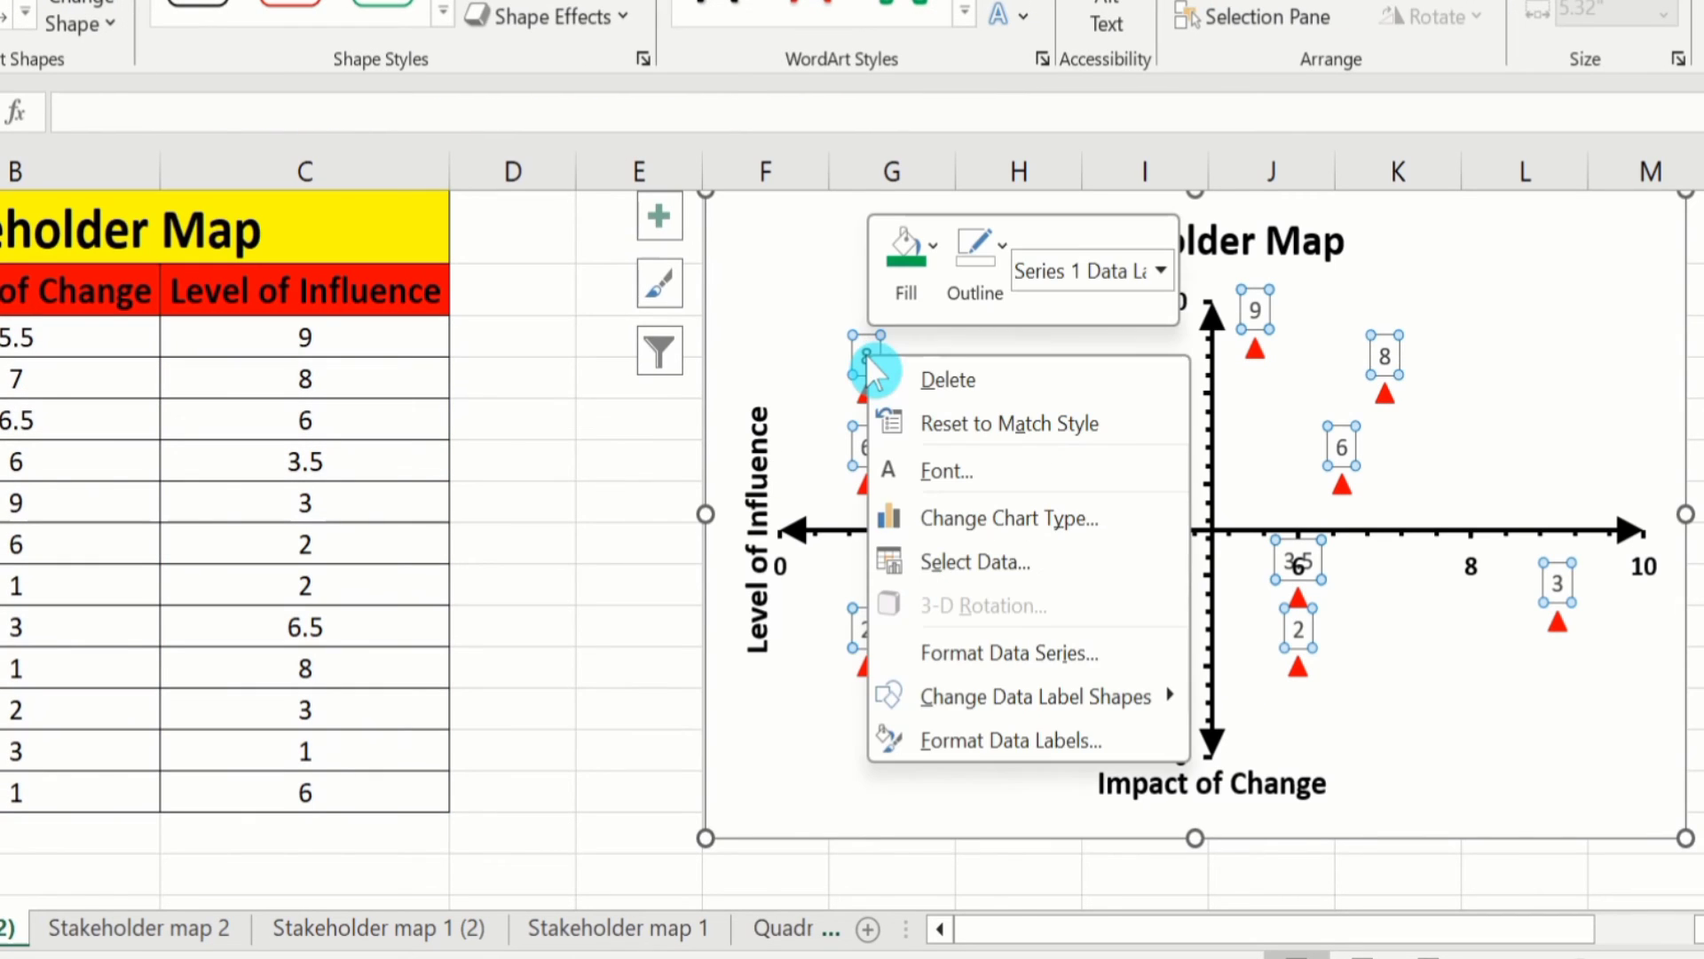
{"action": "left_click", "coordinate": [945, 744]}
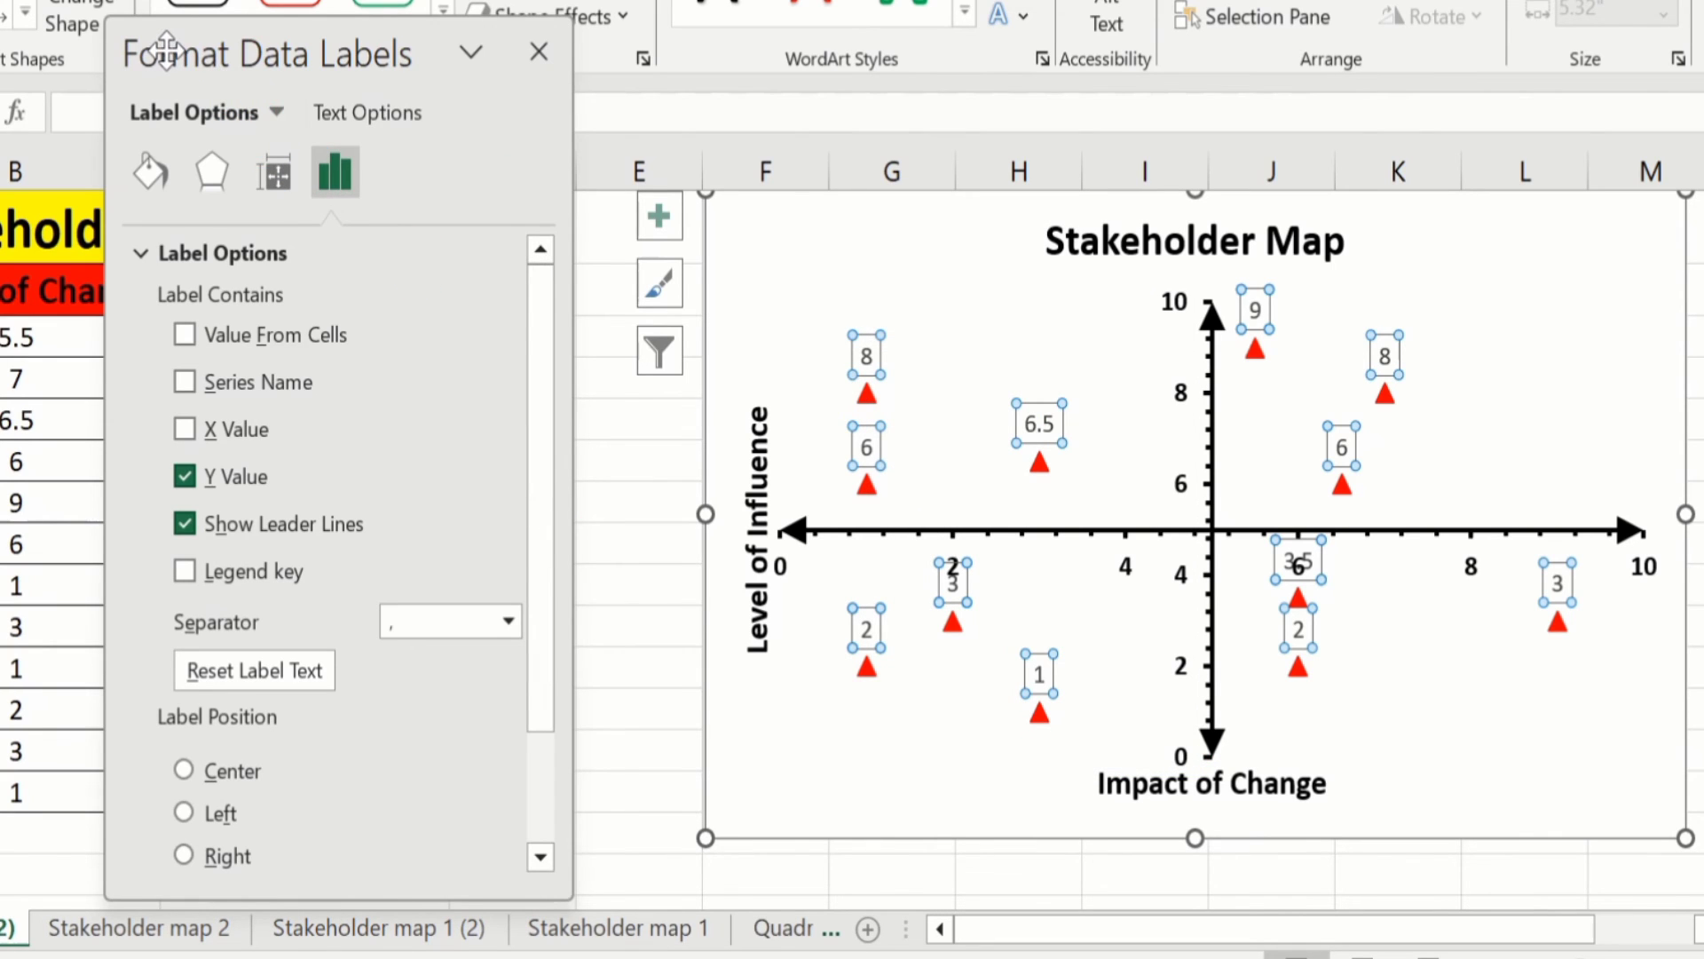
{"action": "left_click_drag", "start_coordinate": [166, 51], "coordinate": [249, 57]}
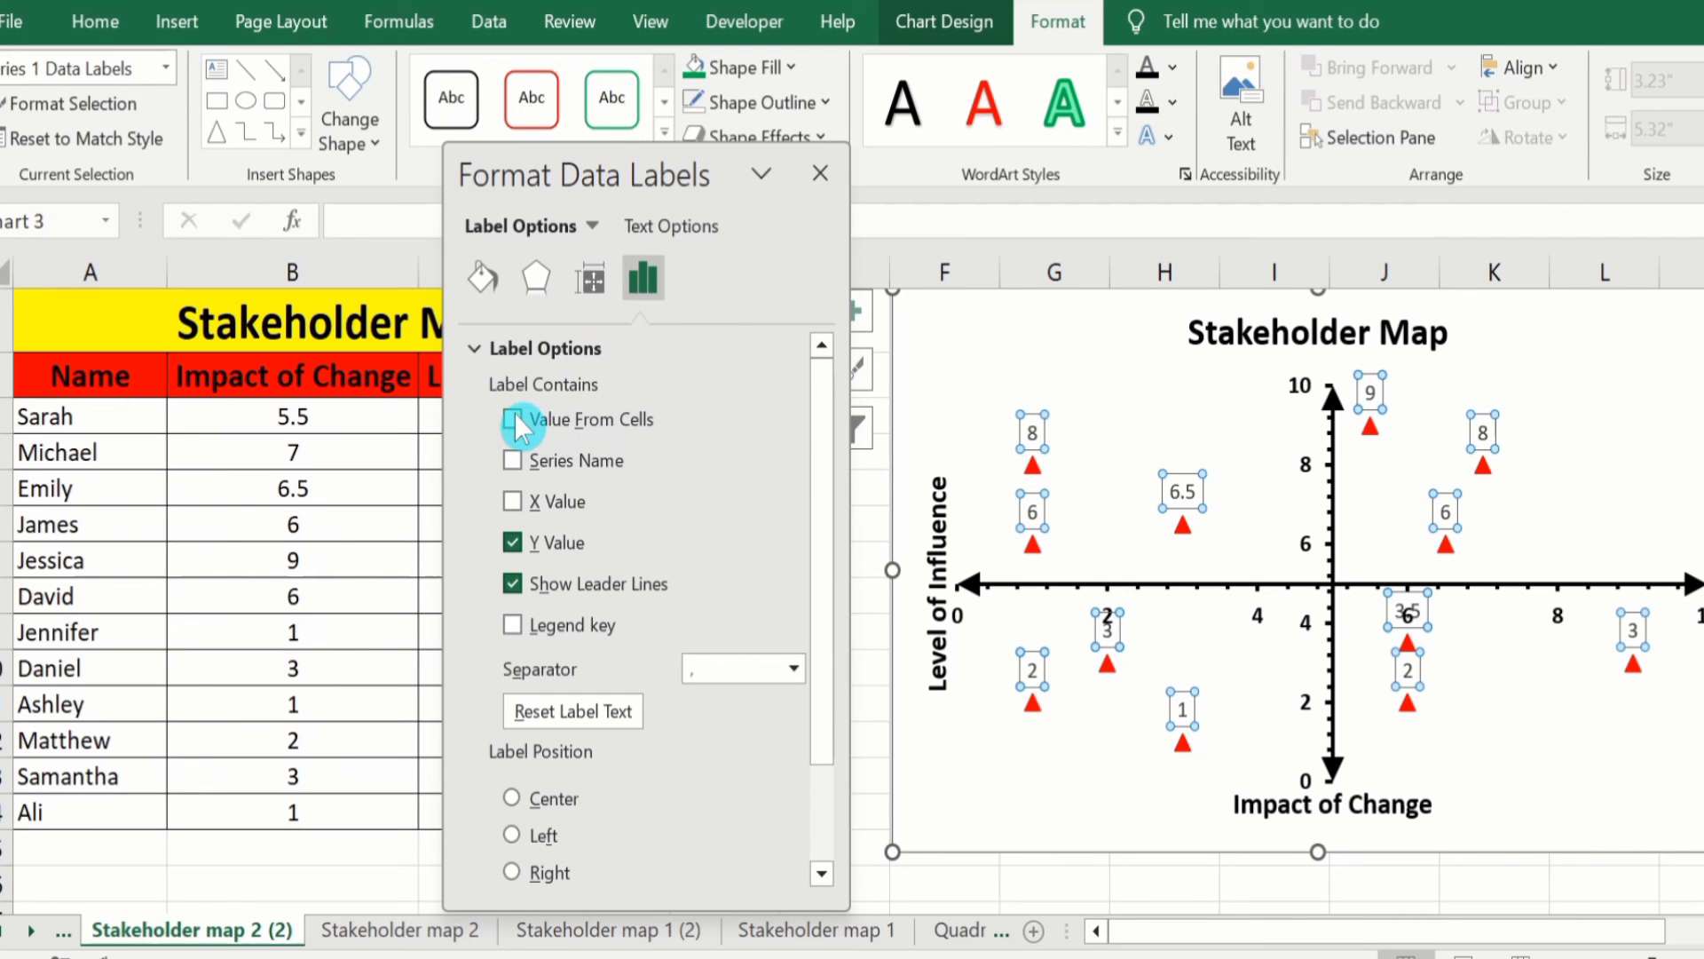
{"action": "left_click", "coordinate": [514, 415]}
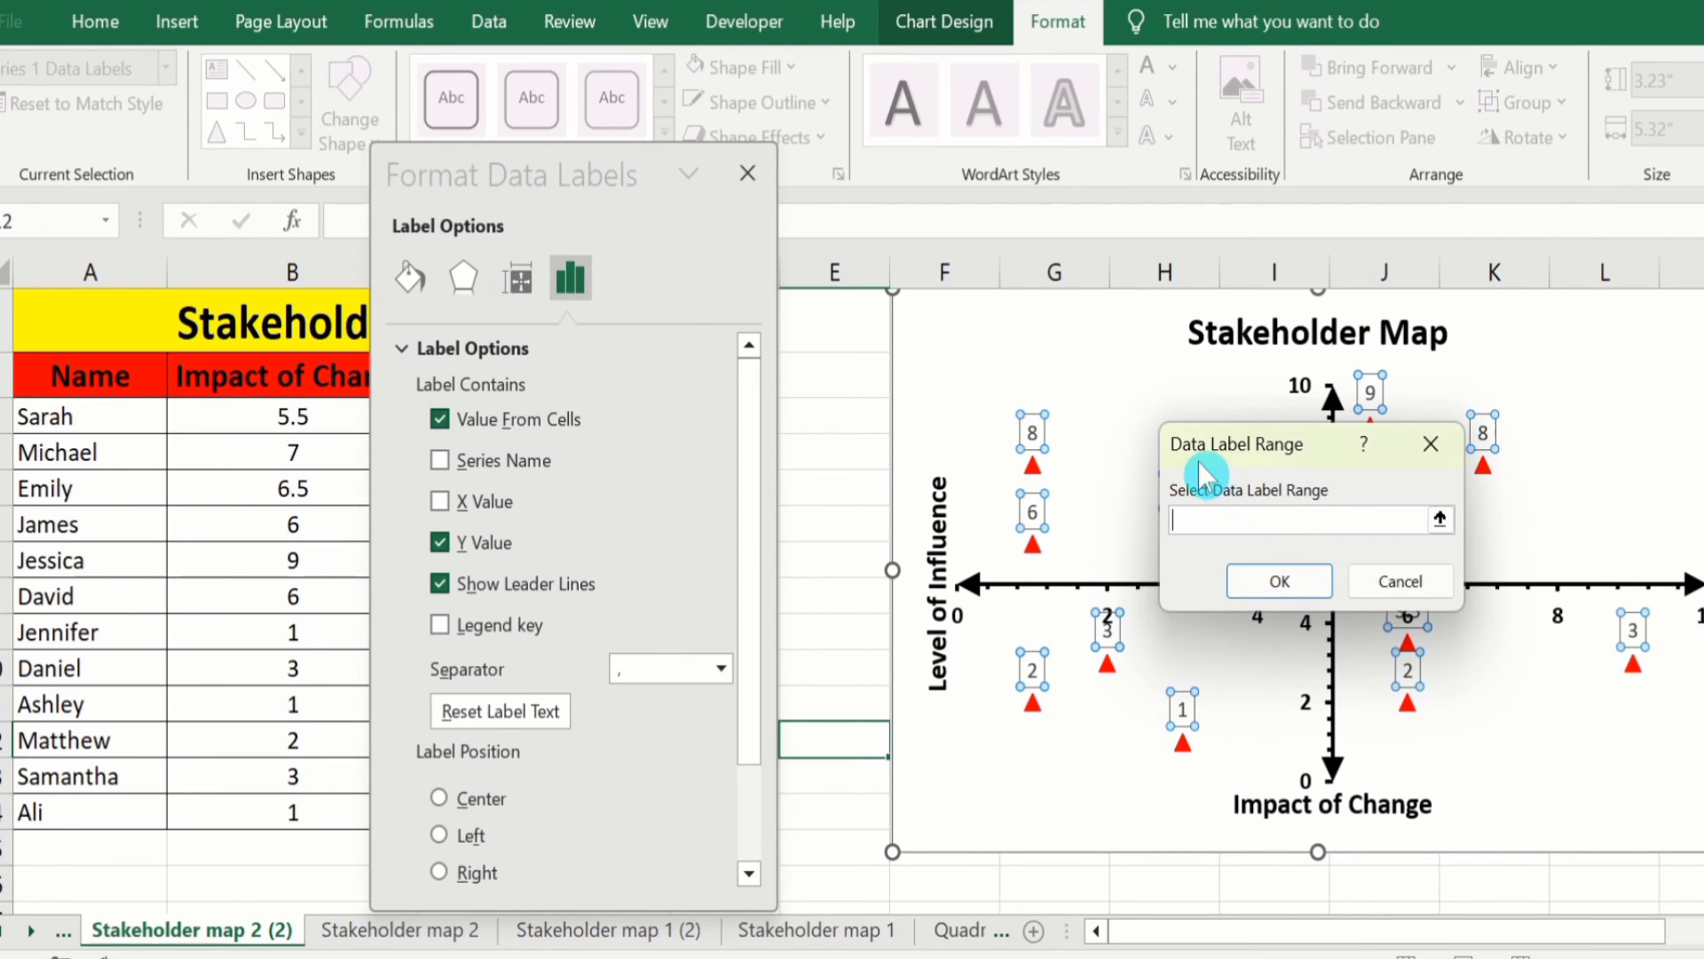
{"action": "left_click", "coordinate": [111, 417]}
{"action": "left_click_drag", "start_coordinate": [111, 417], "coordinate": [103, 803]}
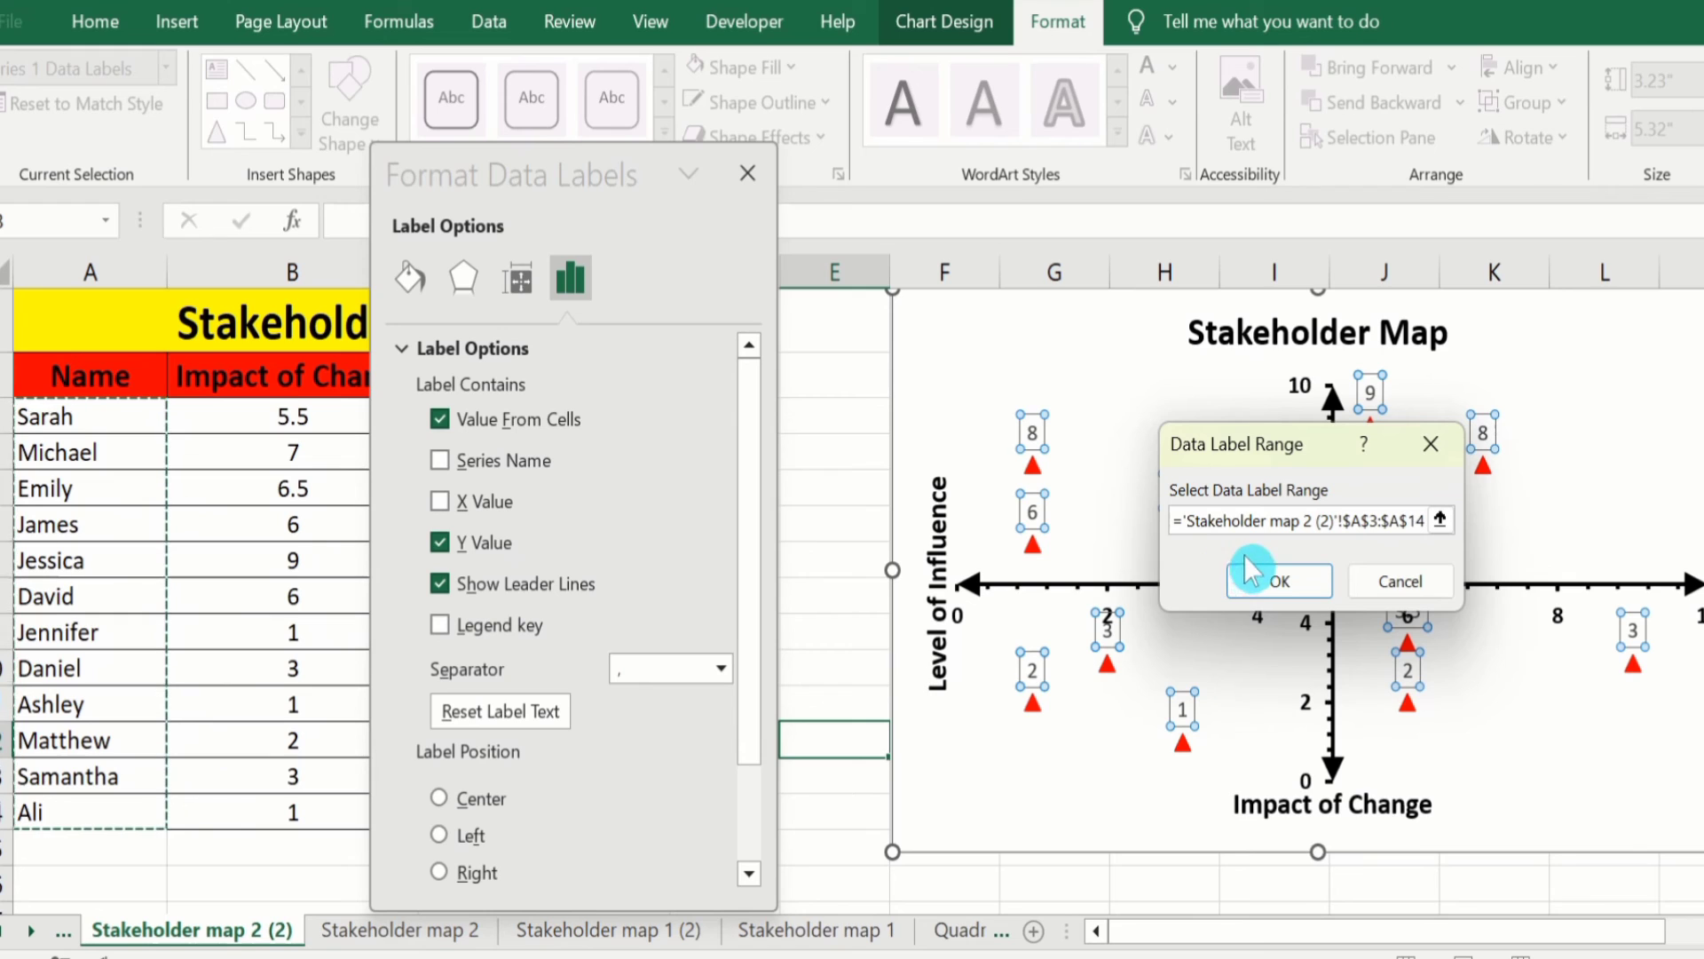
{"action": "left_click", "coordinate": [1251, 577]}
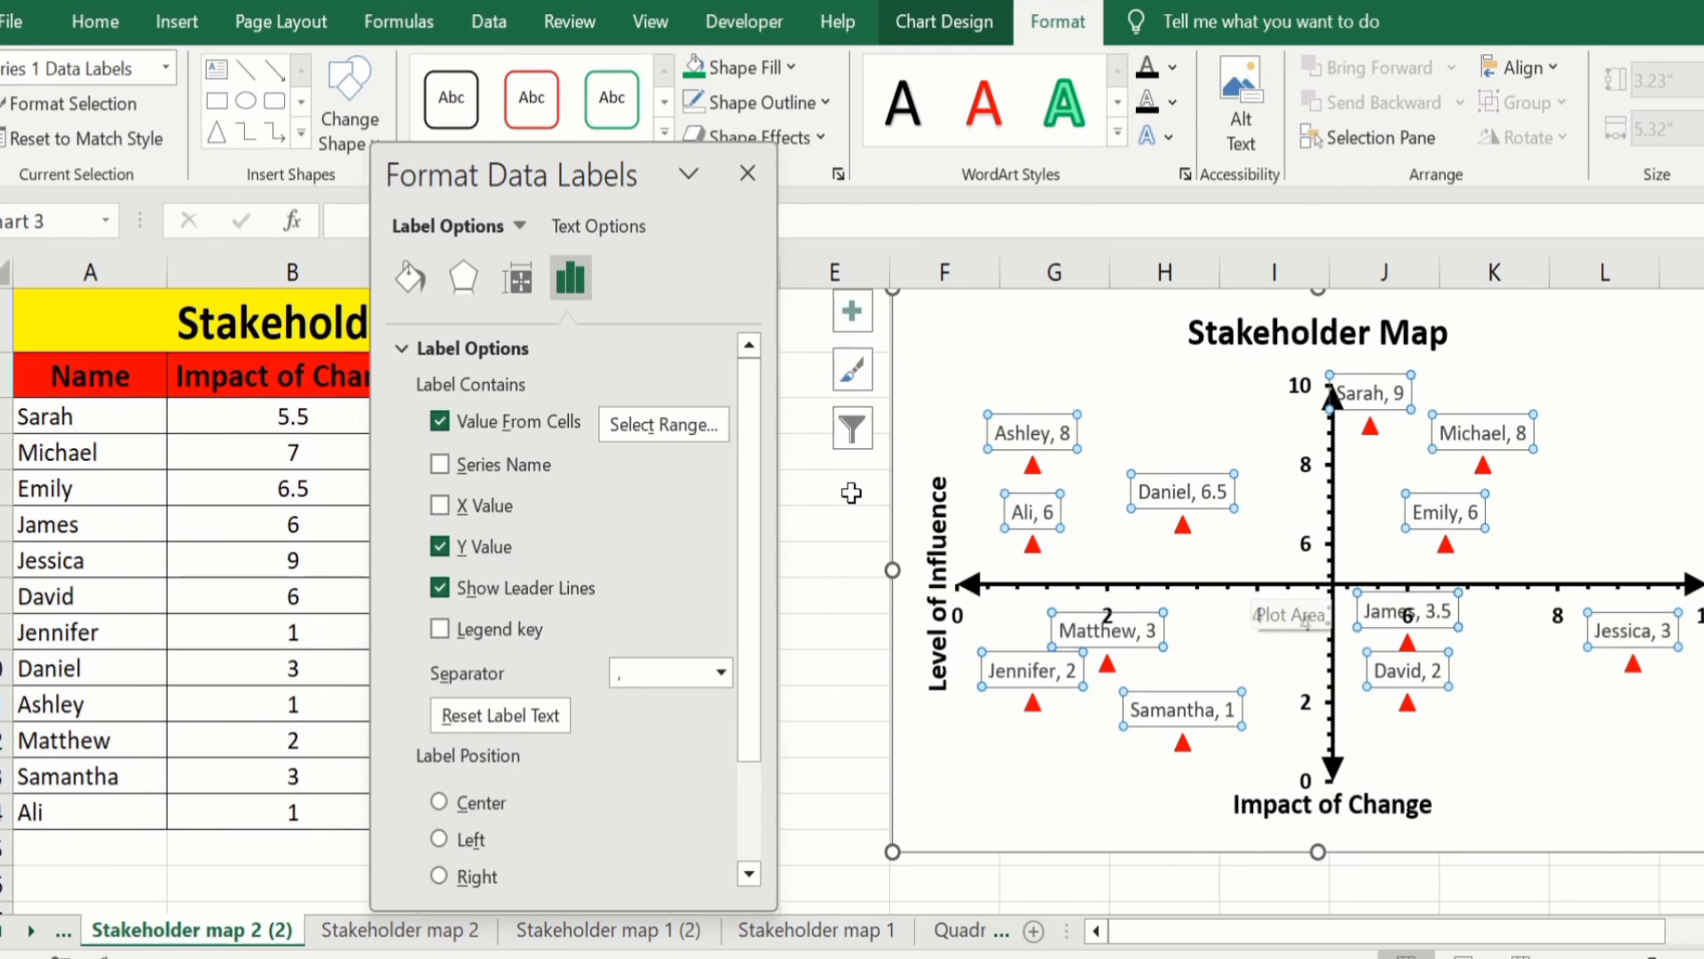
{"action": "left_click", "coordinate": [440, 546]}
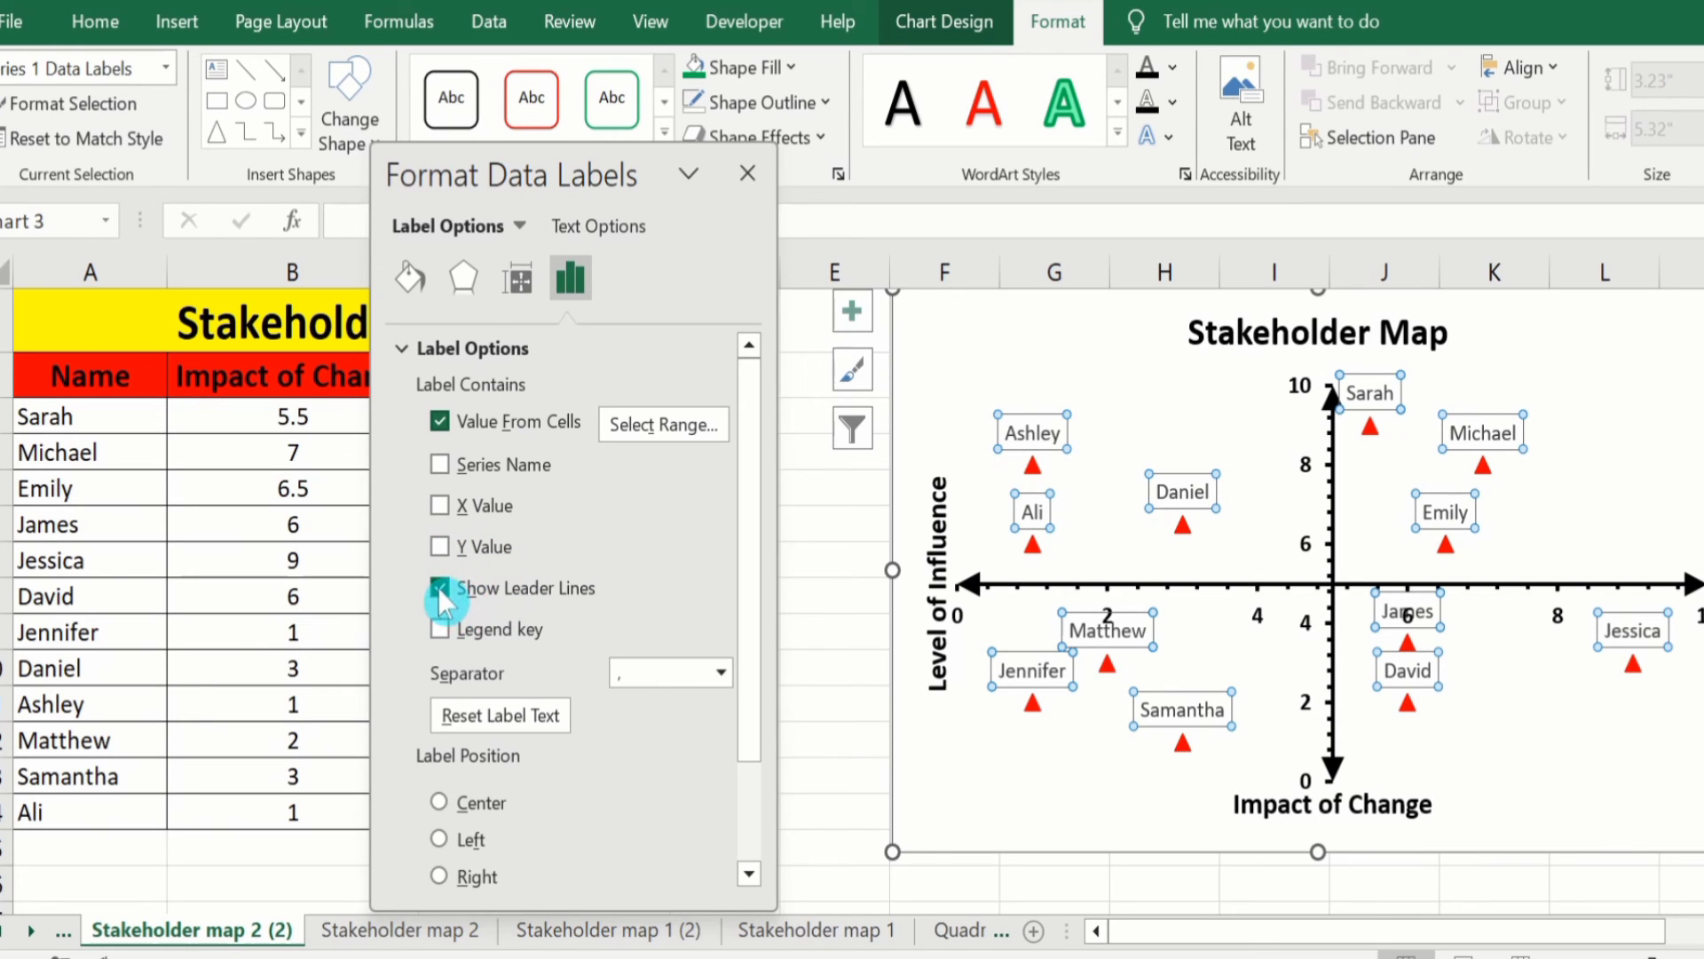
Step: Close the data label options and format the stakeholder name labels in bold black at font size 10
{"action": "left_click", "coordinate": [747, 173]}
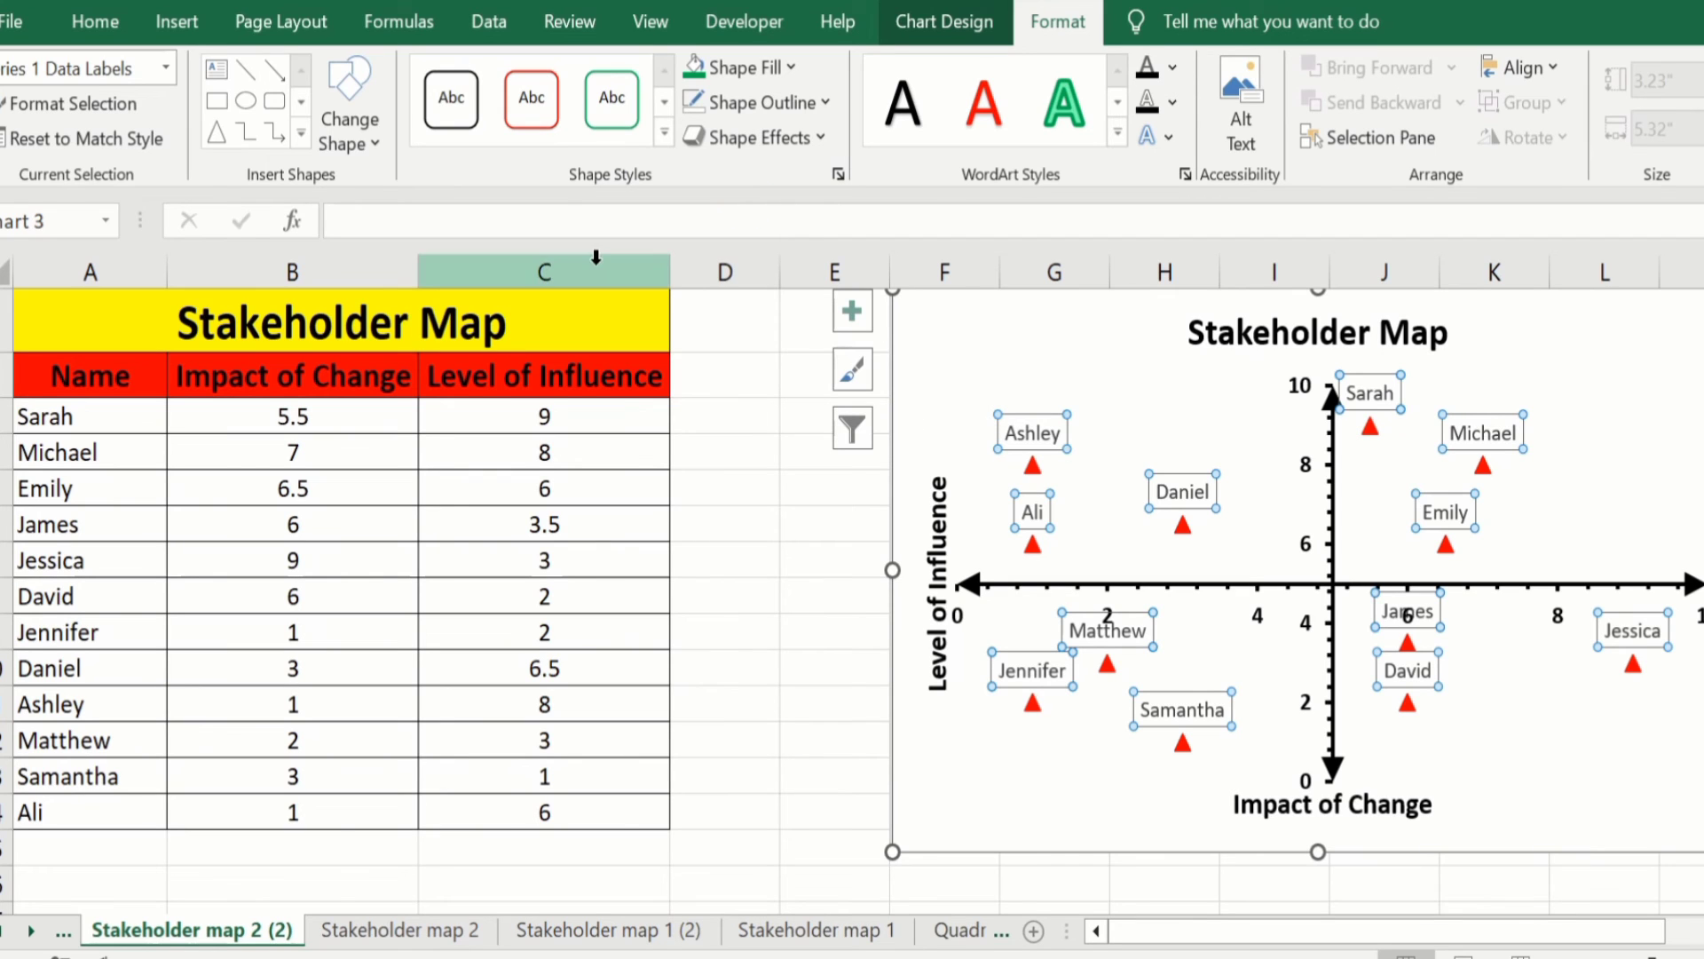
{"action": "left_click", "coordinate": [98, 21]}
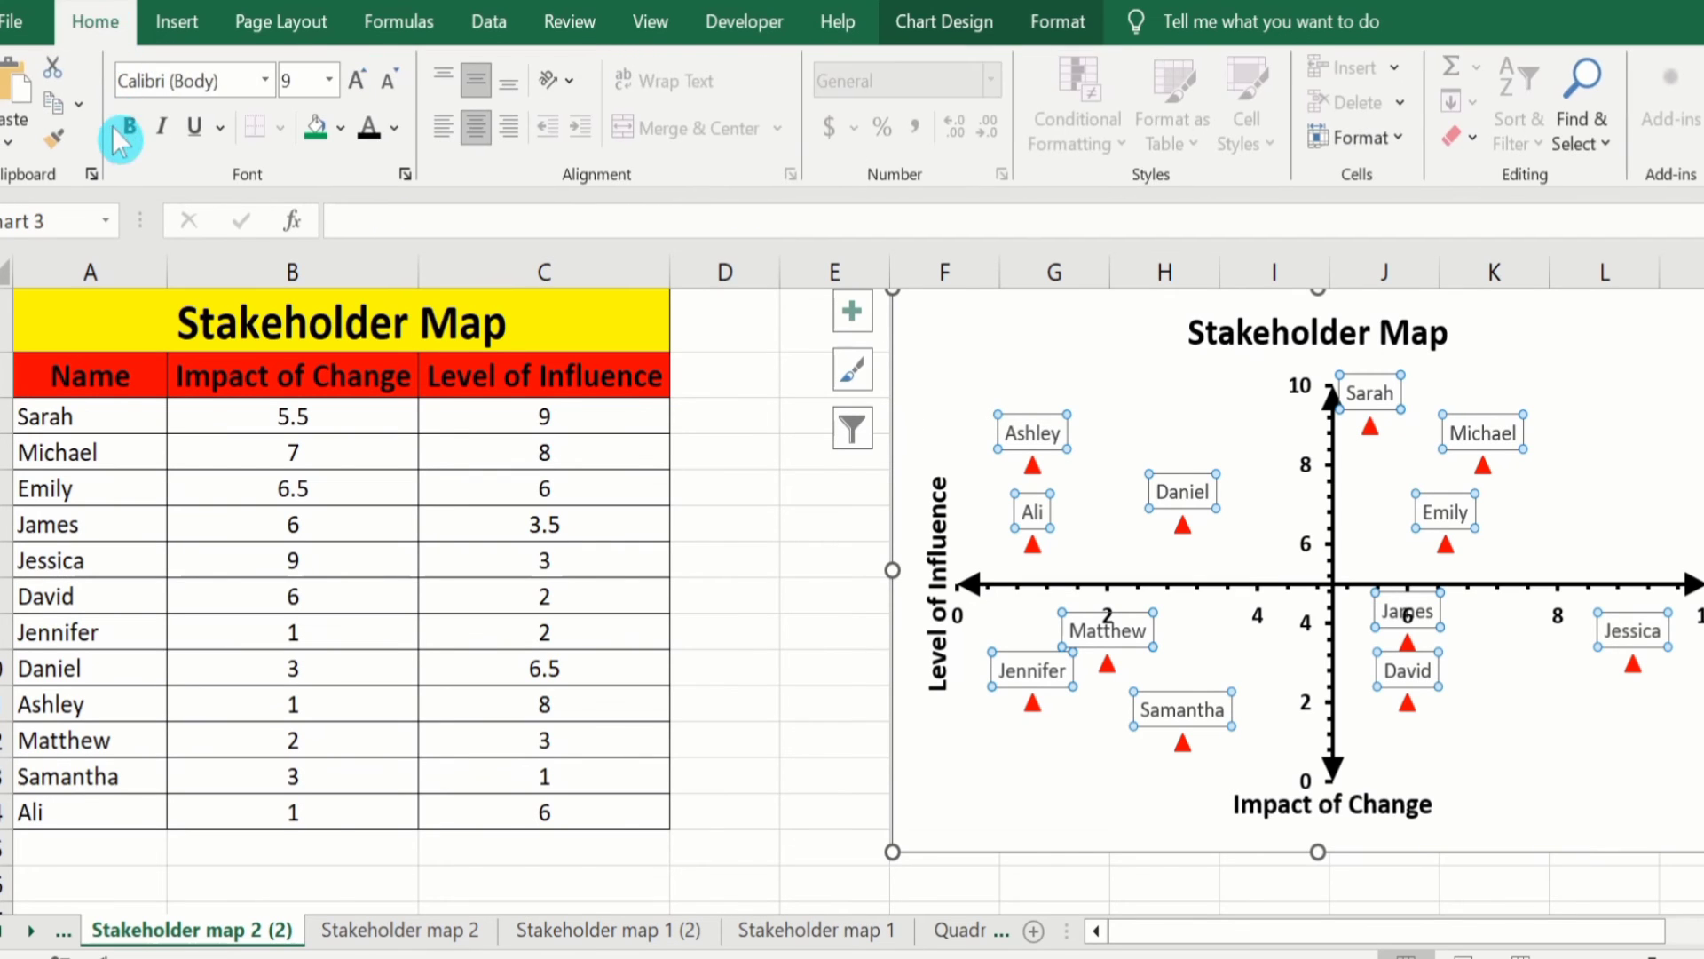
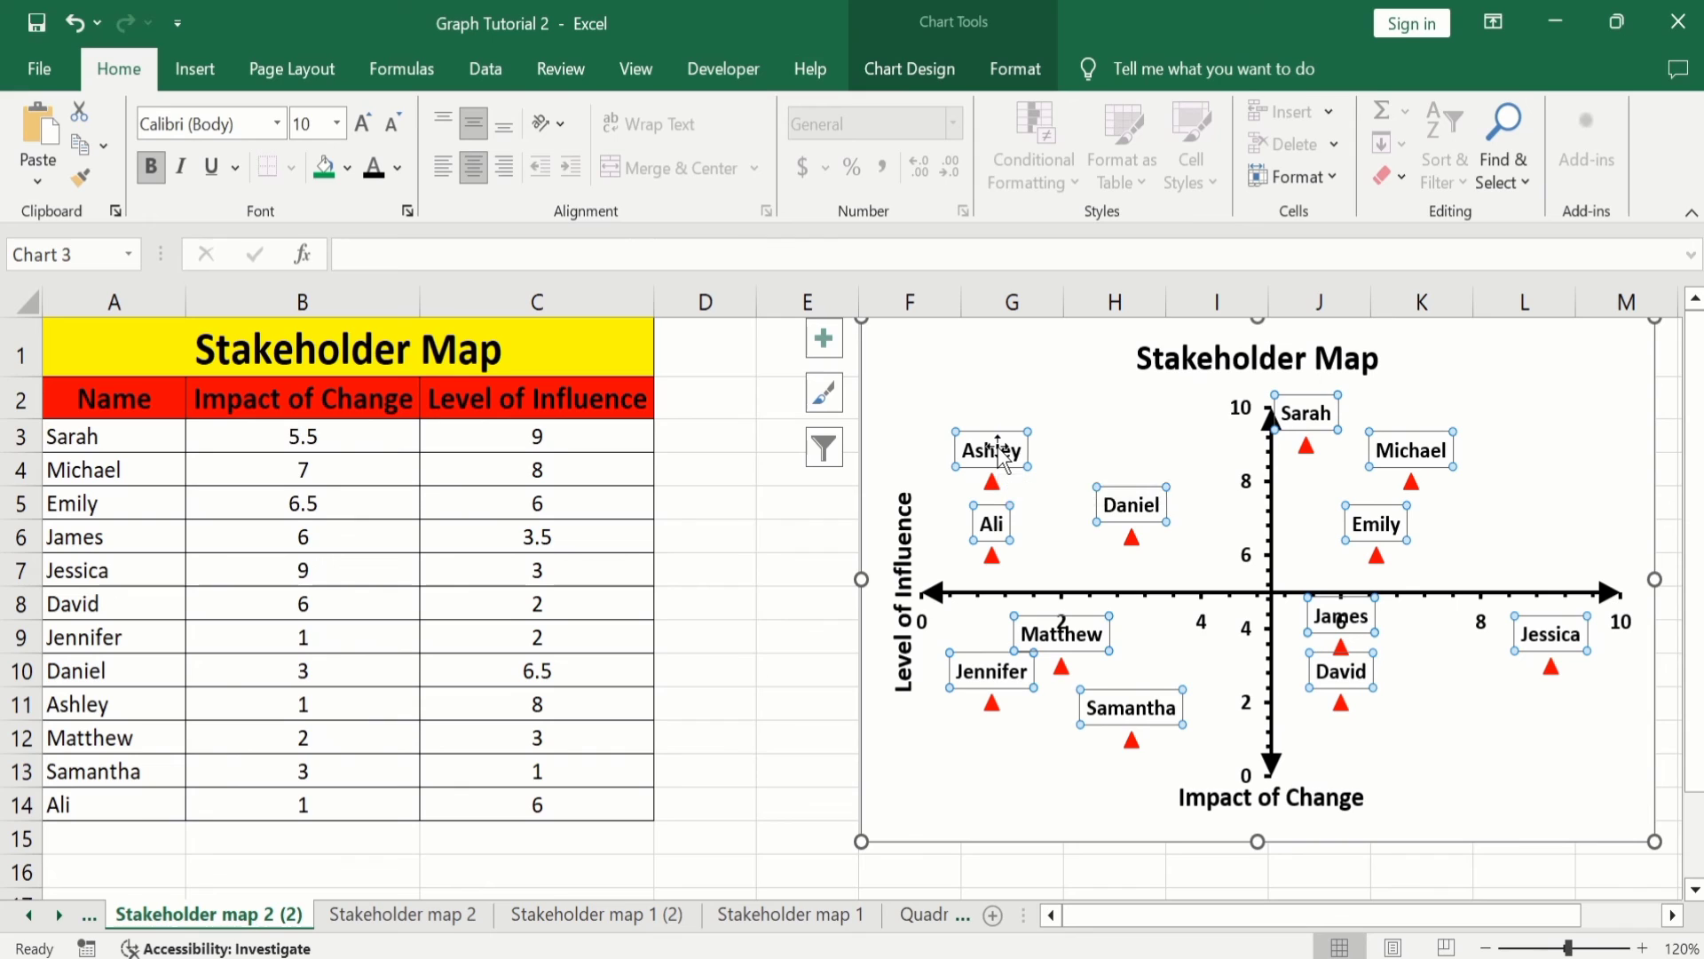
Step: Set the data labels' position to Right of the triangle markers, trying Center and Left first, and close the label options
{"action": "right_click", "coordinate": [1003, 455]}
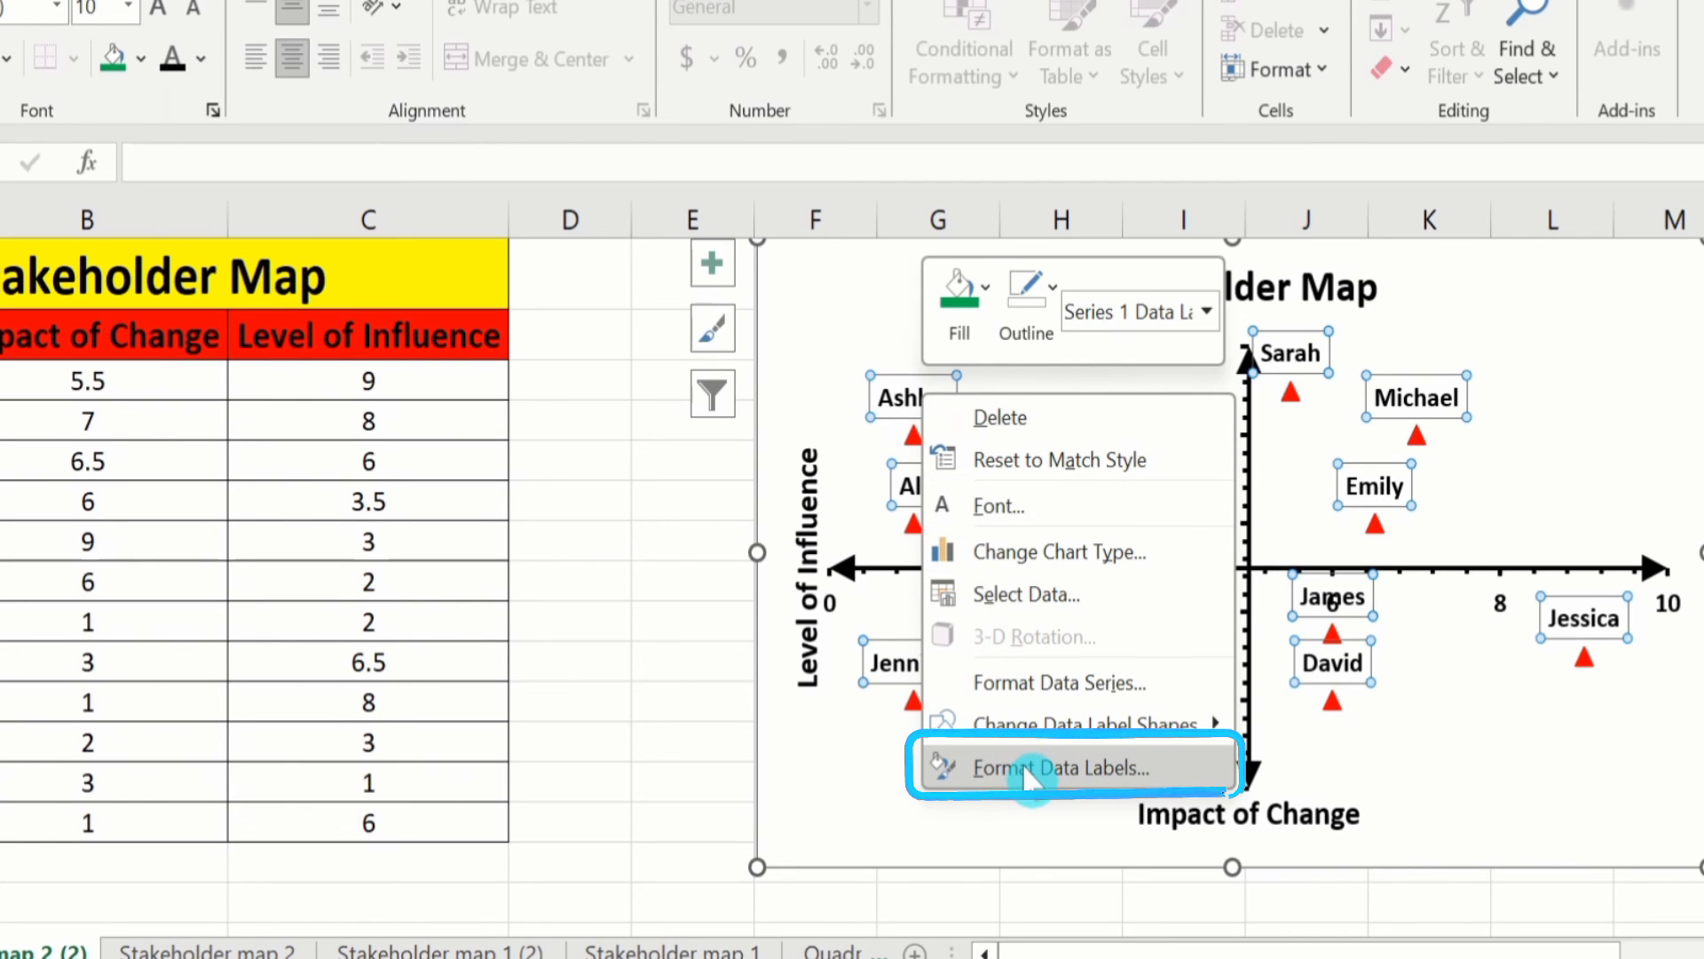
{"action": "left_click", "coordinate": [1029, 768]}
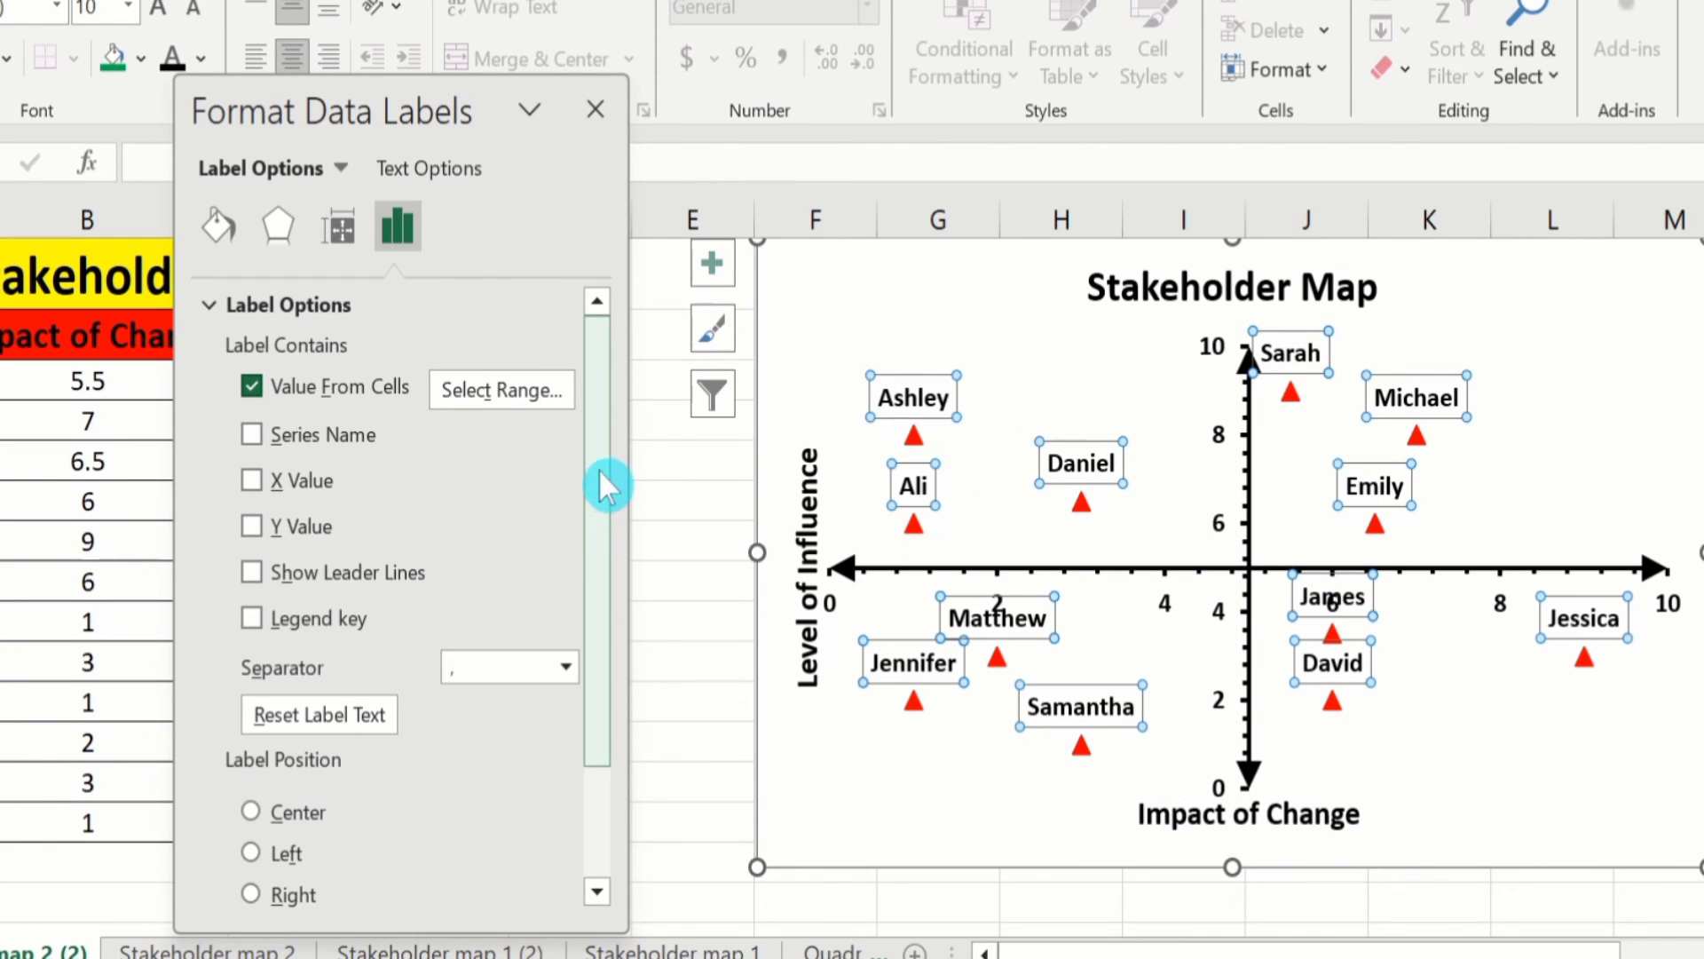
{"action": "left_click_drag", "start_coordinate": [599, 467], "coordinate": [471, 643]}
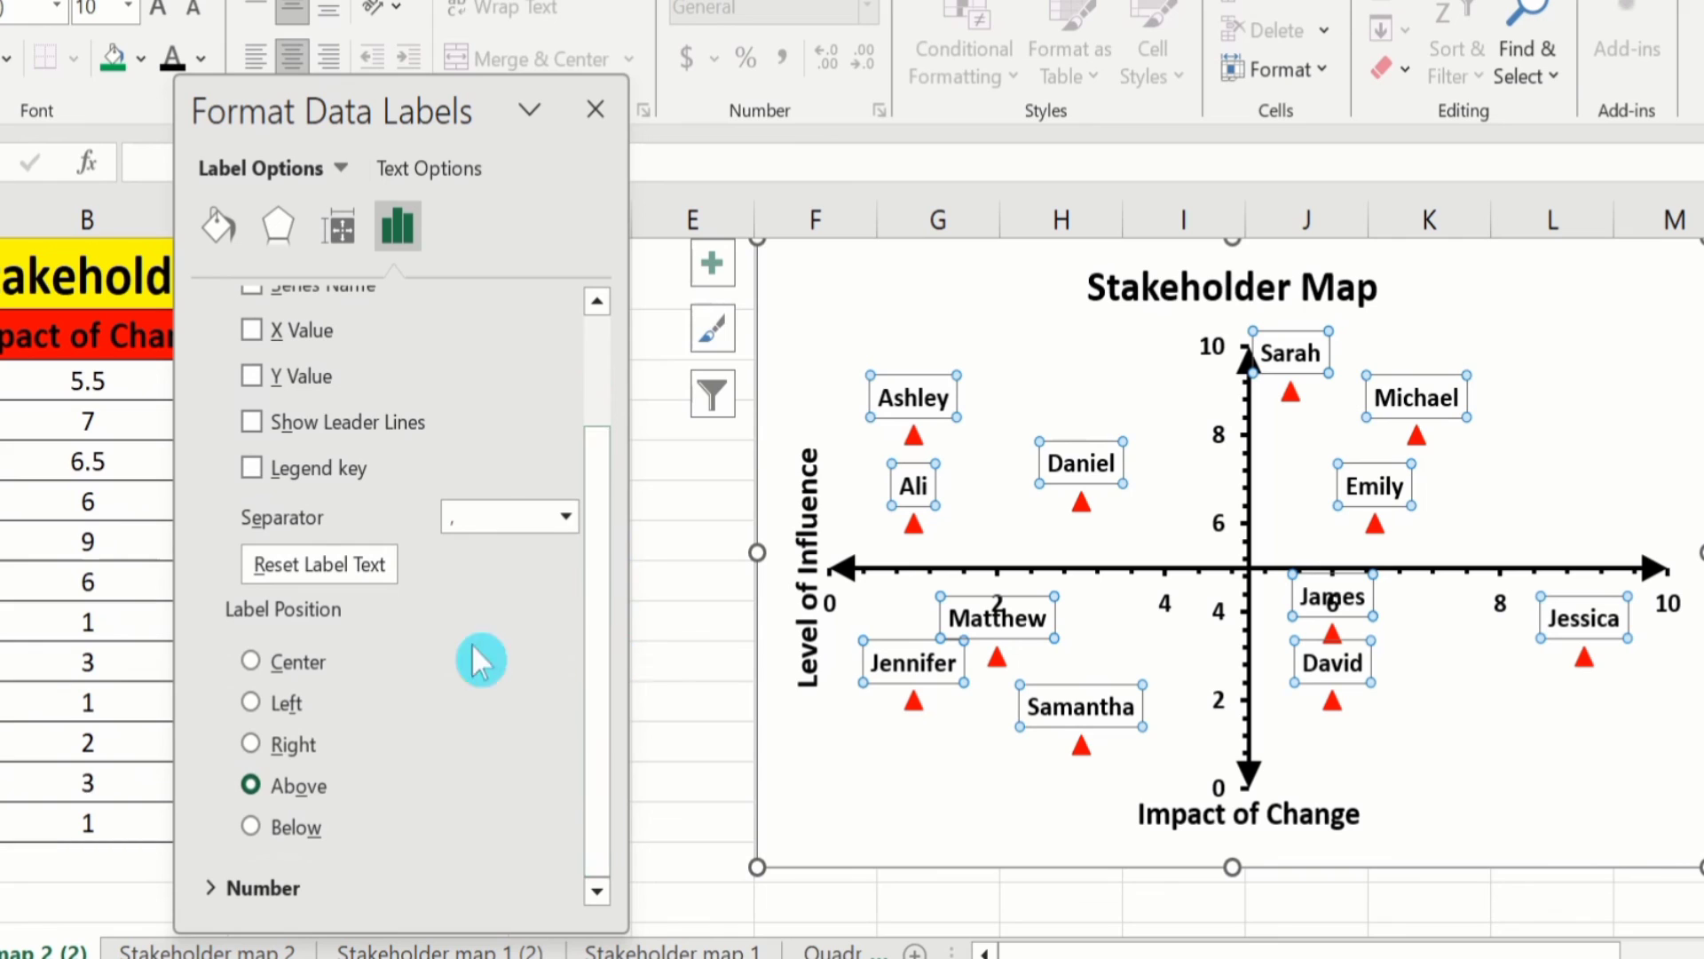
{"action": "left_click", "coordinate": [250, 660]}
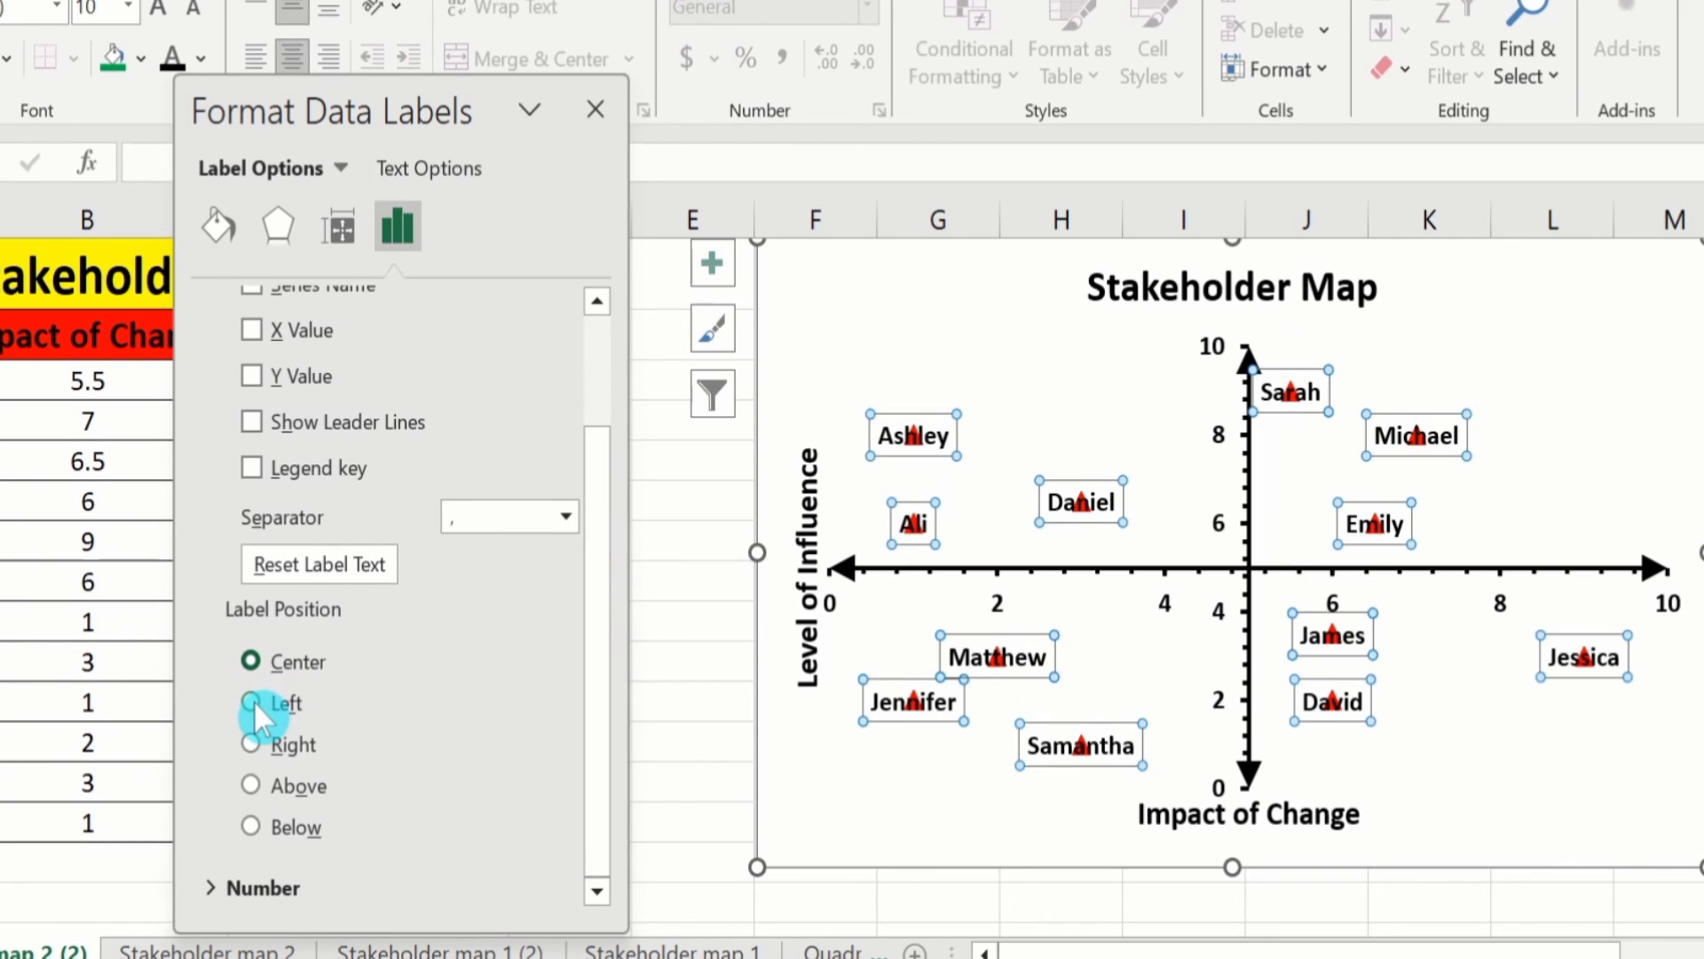
{"action": "left_click", "coordinate": [252, 702]}
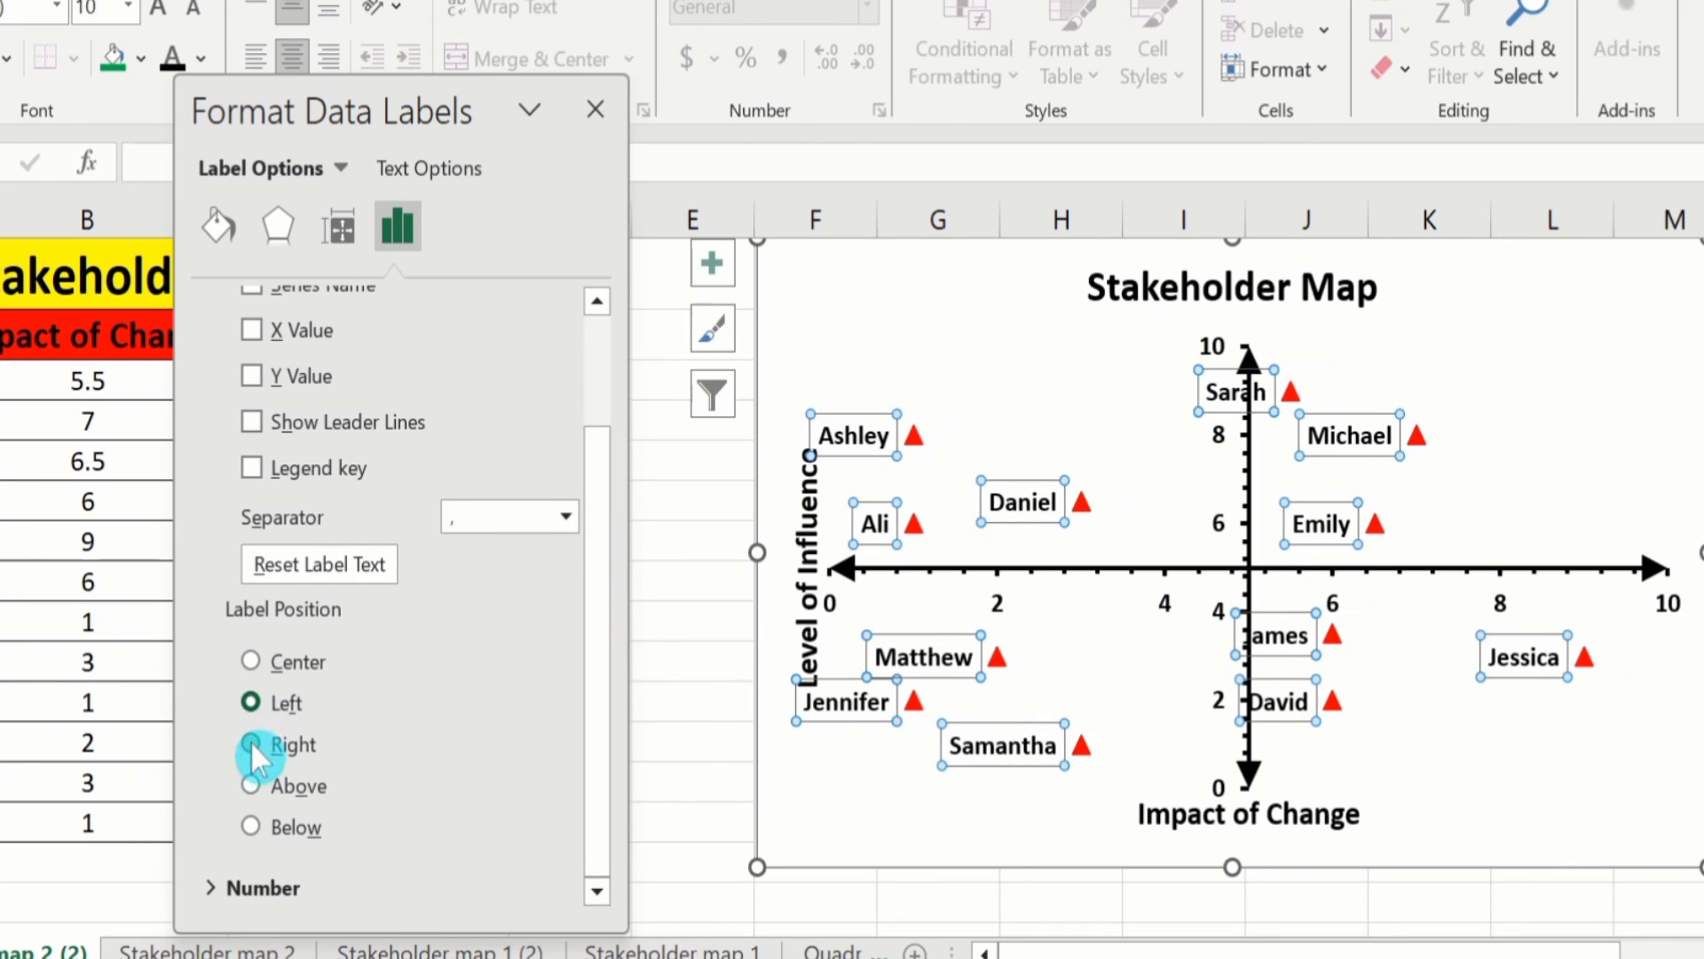
{"action": "left_click", "coordinate": [253, 744]}
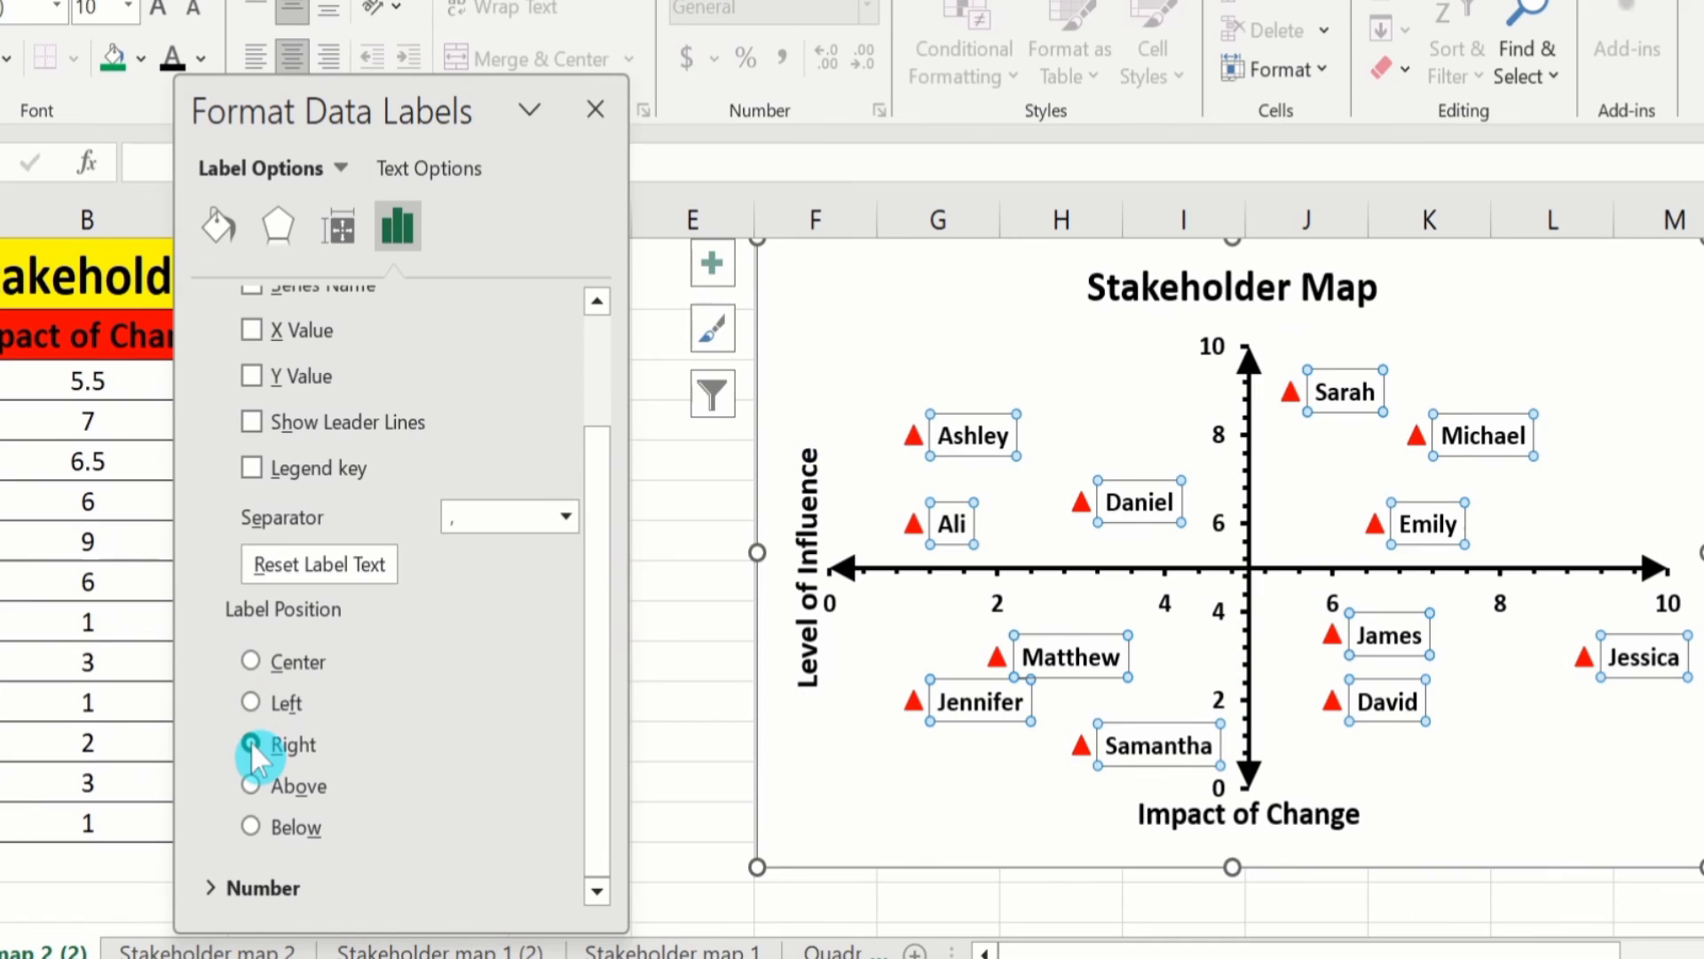
{"action": "left_click", "coordinate": [594, 109]}
Step: Examine the quadrant captions on the finished chart in the Stakeholder map 2 sheet and return to Stakeholder map 2 (2)
{"action": "left_click", "coordinate": [206, 950]}
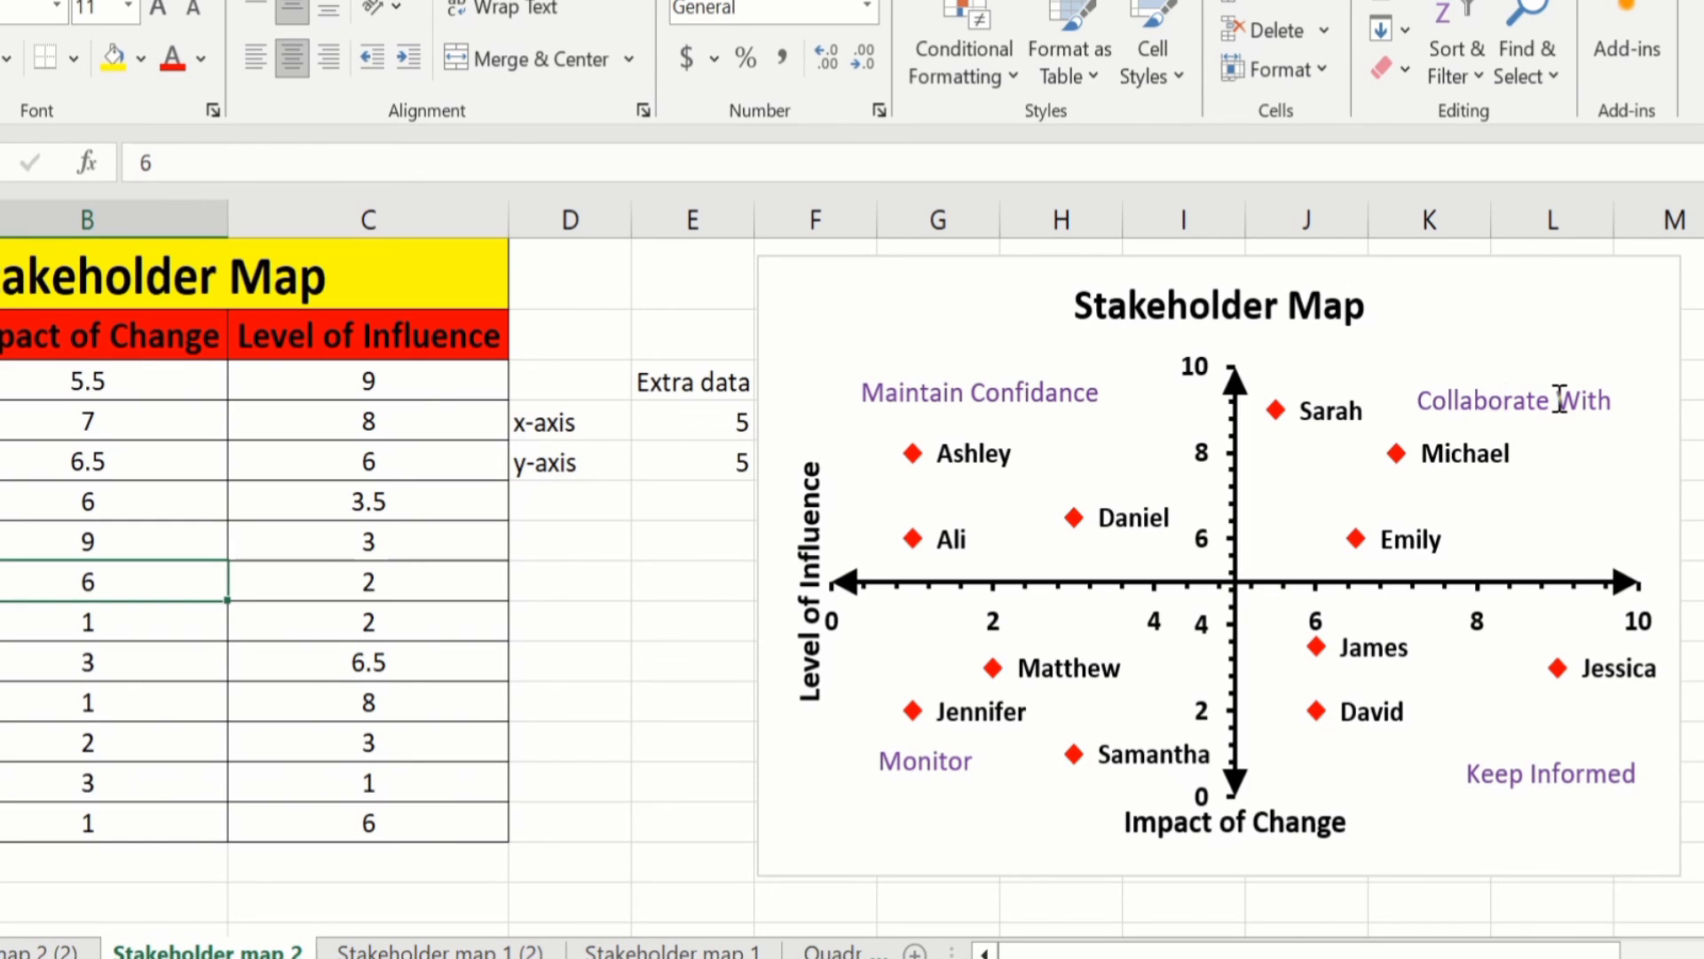
{"action": "left_click", "coordinate": [63, 950]}
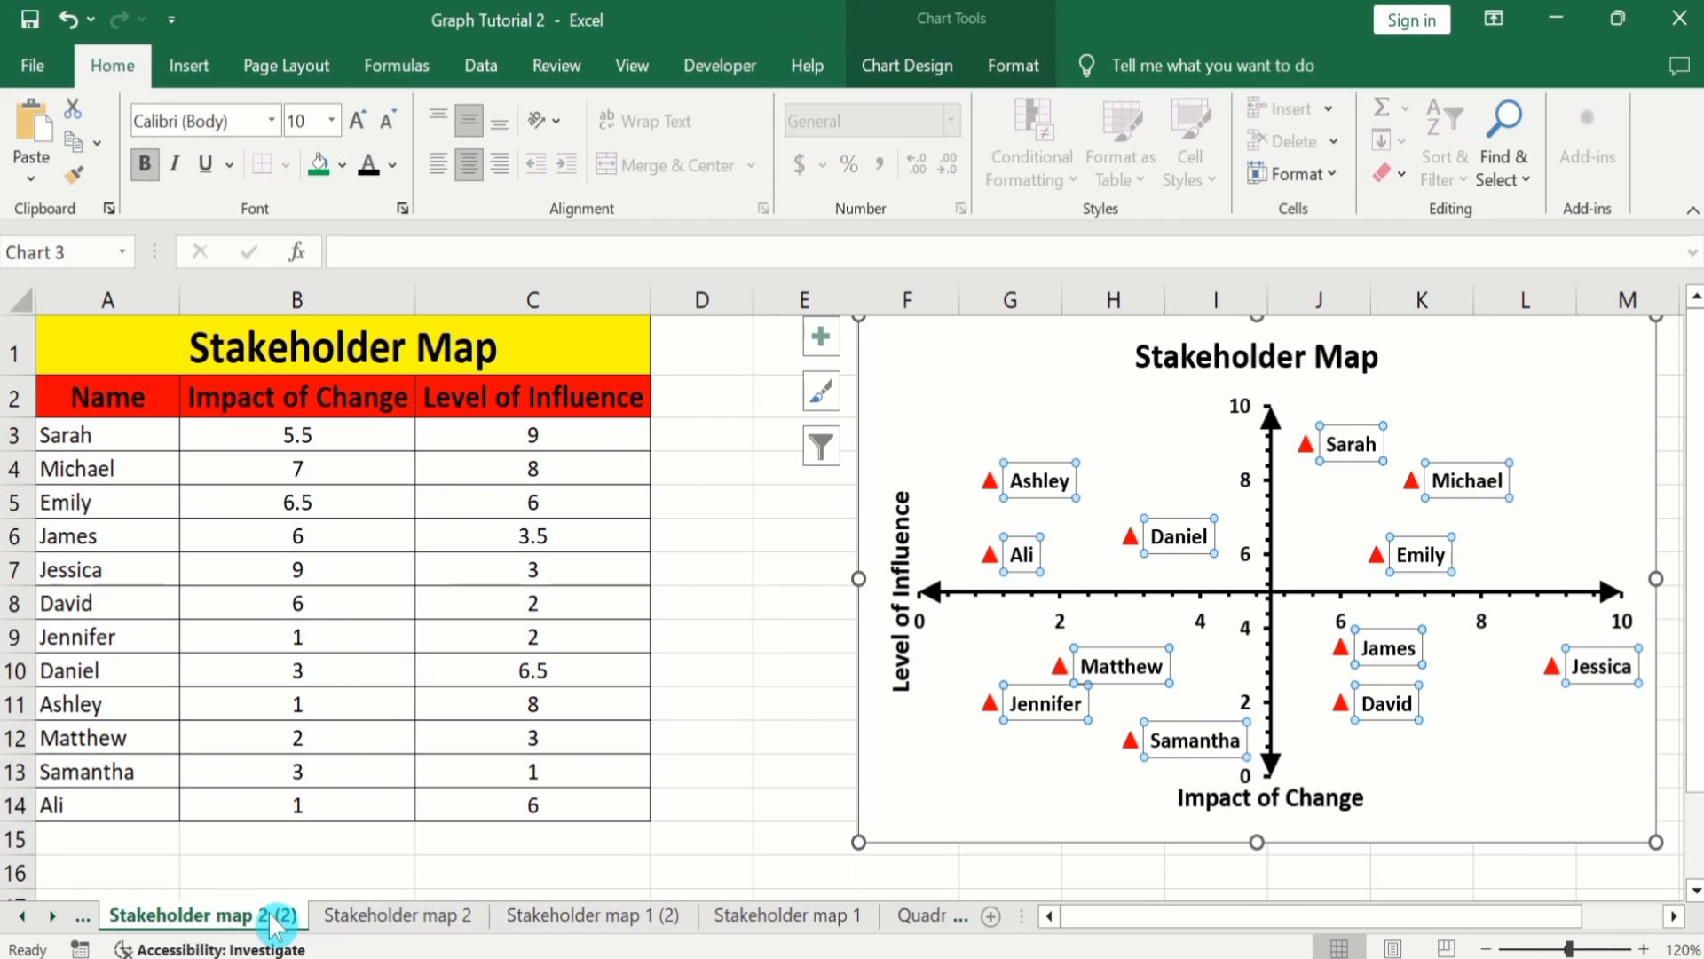
Step: Deselect the chart and draw a text box about 0.21 inch high in its upper-right quadrant, above Michael's label
{"action": "left_click", "coordinate": [801, 544]}
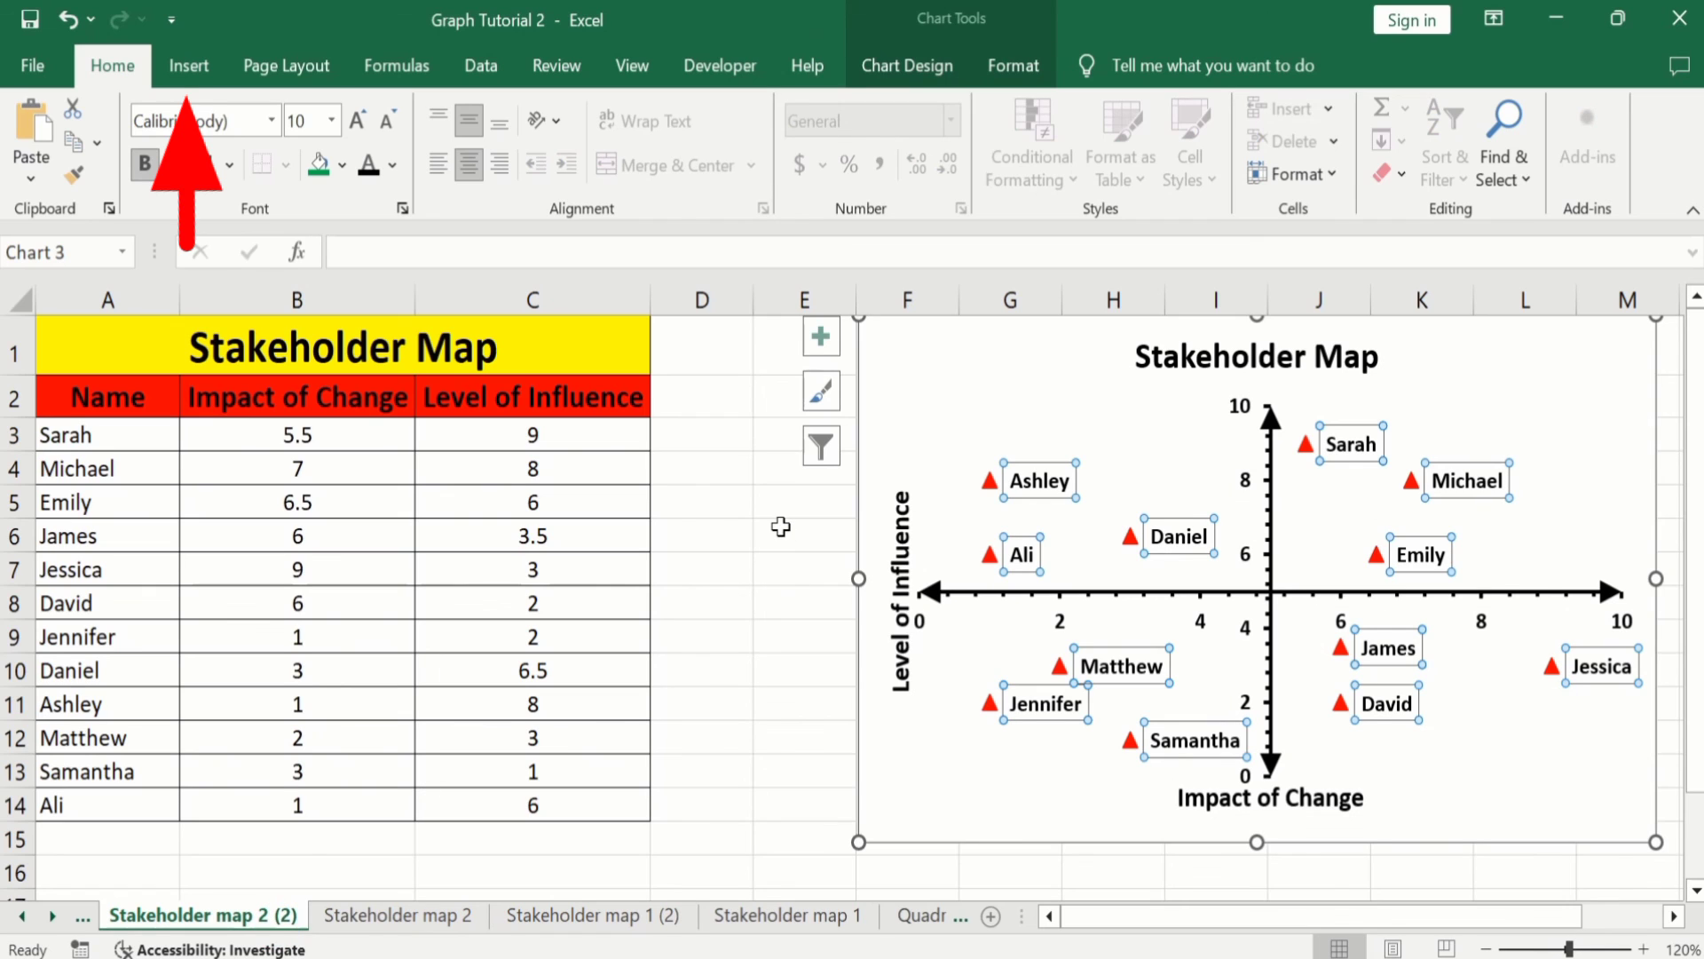
{"action": "left_click", "coordinate": [189, 64]}
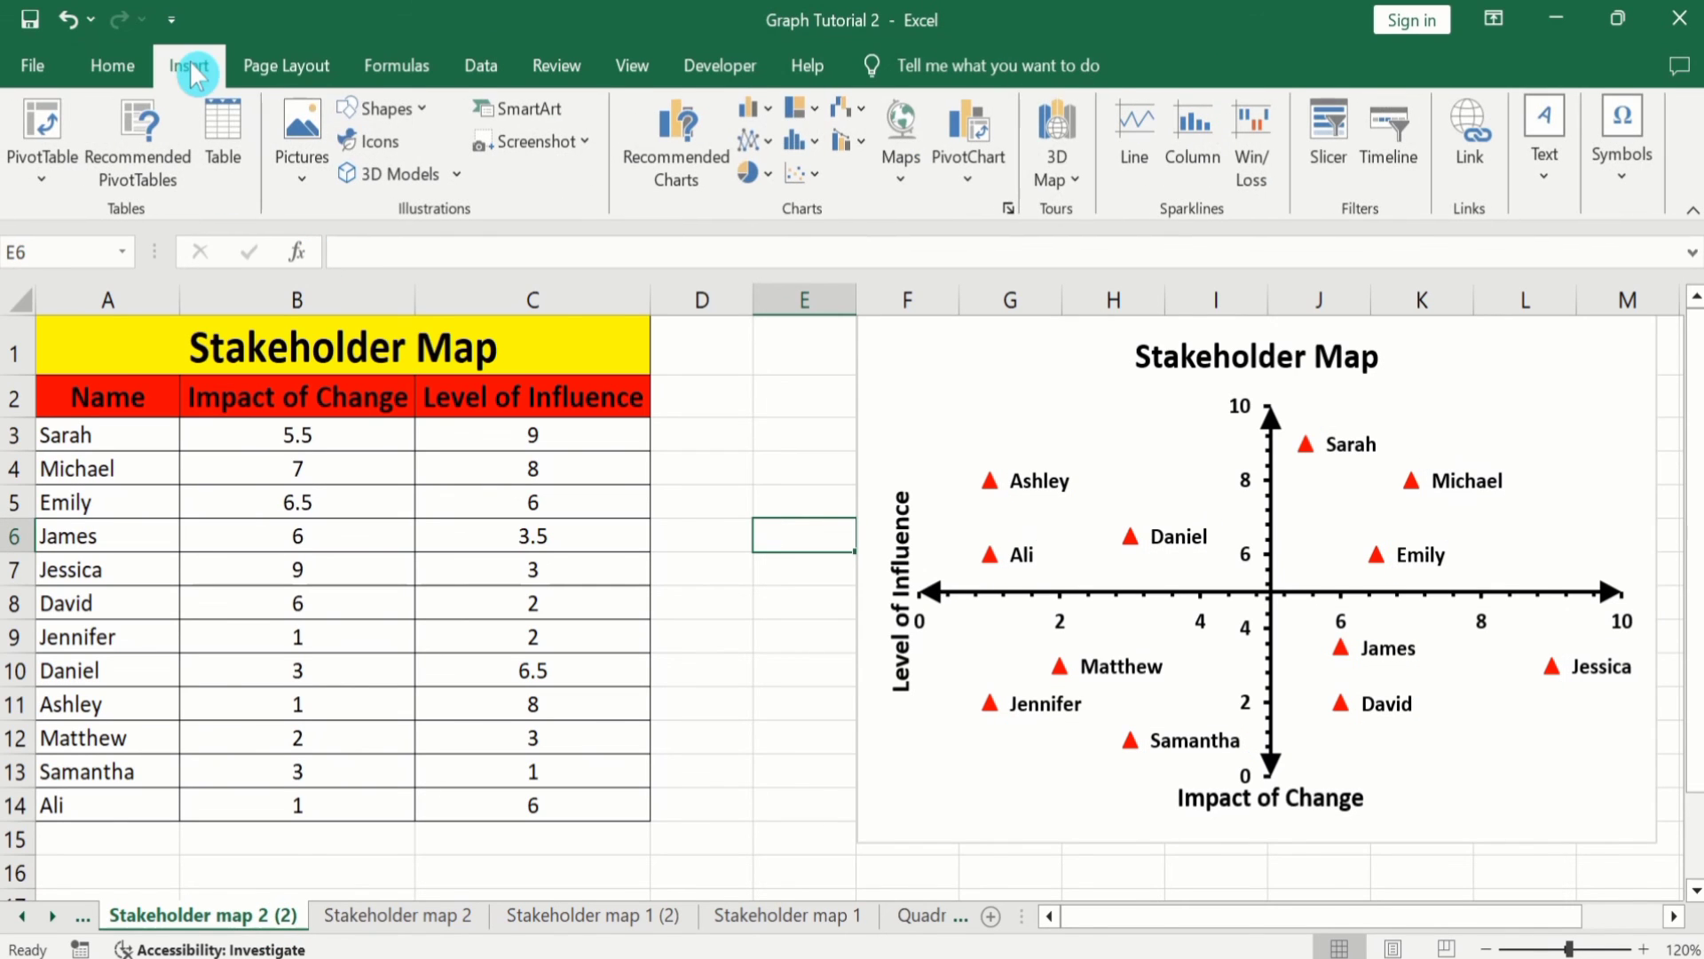
{"action": "left_click", "coordinate": [1545, 182]}
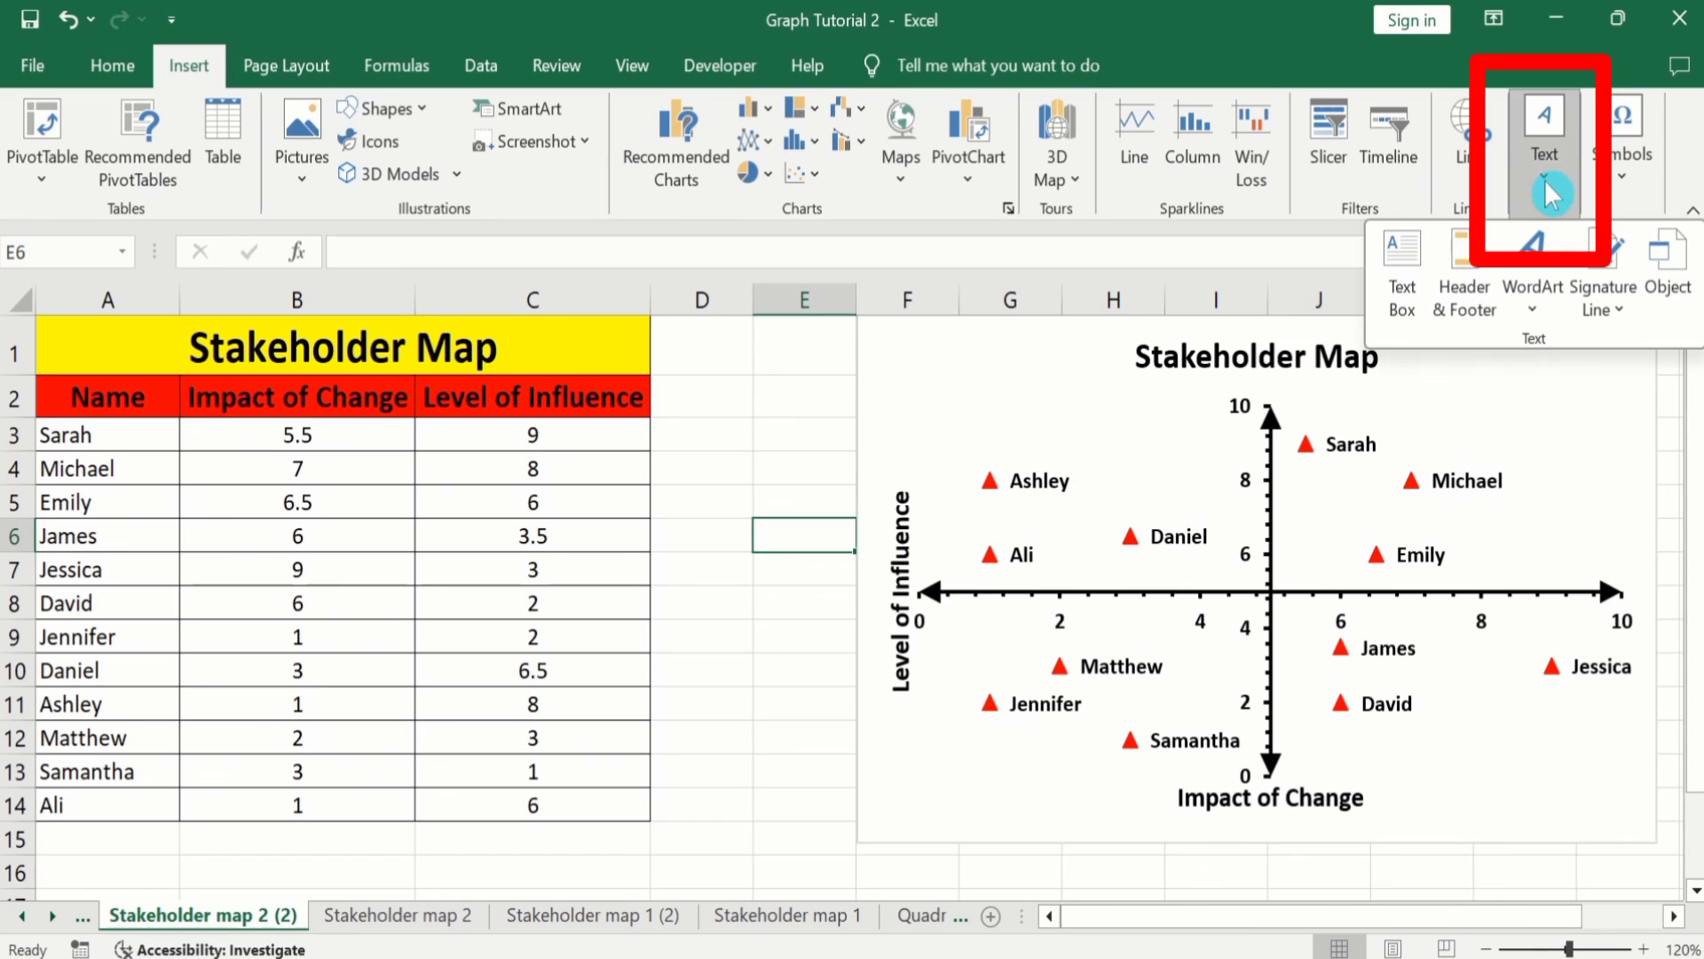
{"action": "left_click", "coordinate": [1402, 267]}
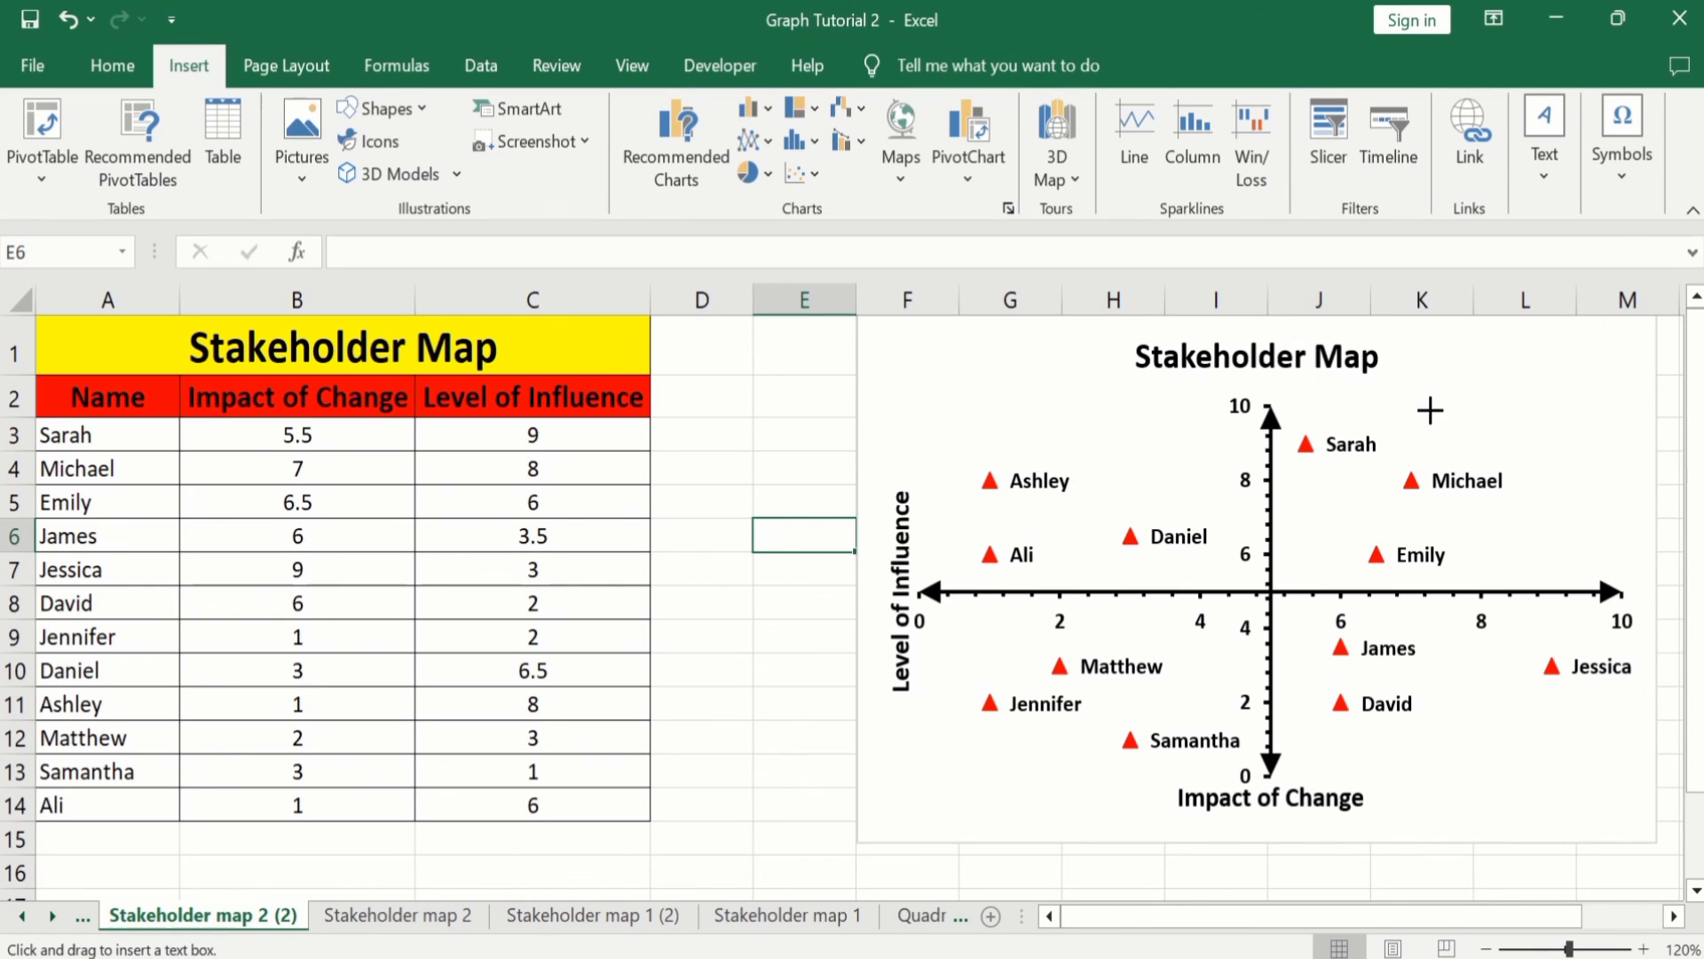
{"action": "mouse_move", "coordinate": [1430, 410]}
{"action": "left_mouse_down"}
{"action": "mouse_move", "coordinate": [1544, 416]}
{"action": "mouse_move", "coordinate": [1618, 446]}
{"action": "left_mouse_up"}
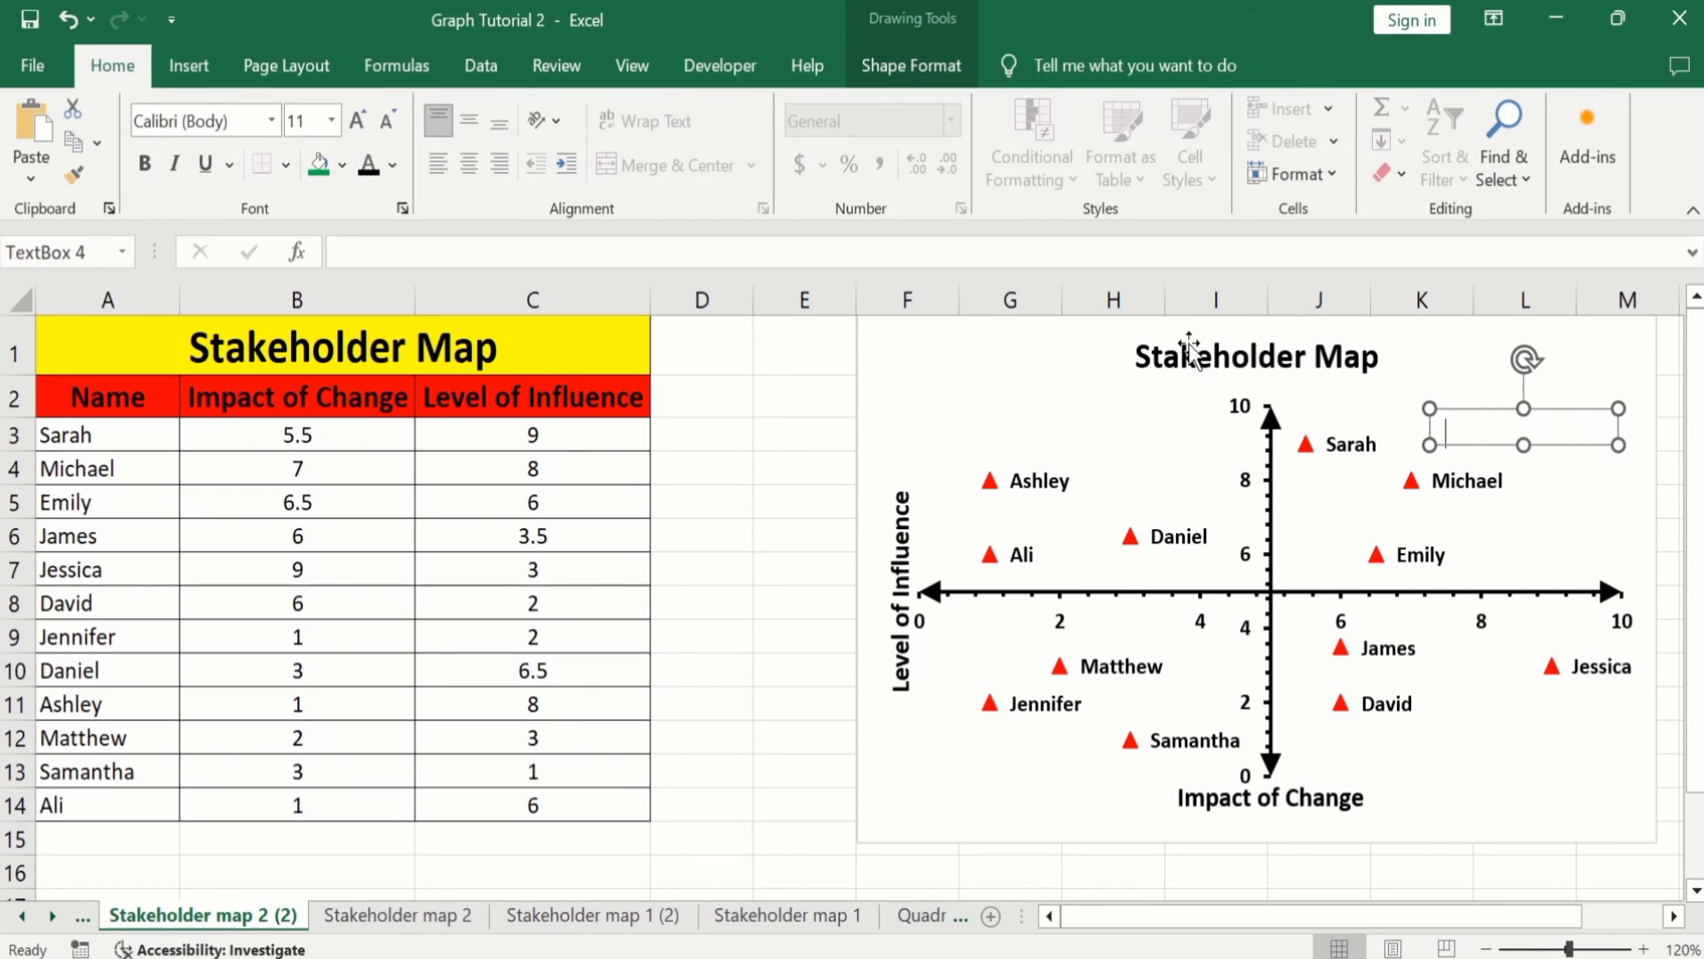
Step: Middle-align the text box, enter "Collaborate With" in it and widen it to about 1.33 inches so the text fits one line
{"action": "left_click", "coordinate": [487, 130]}
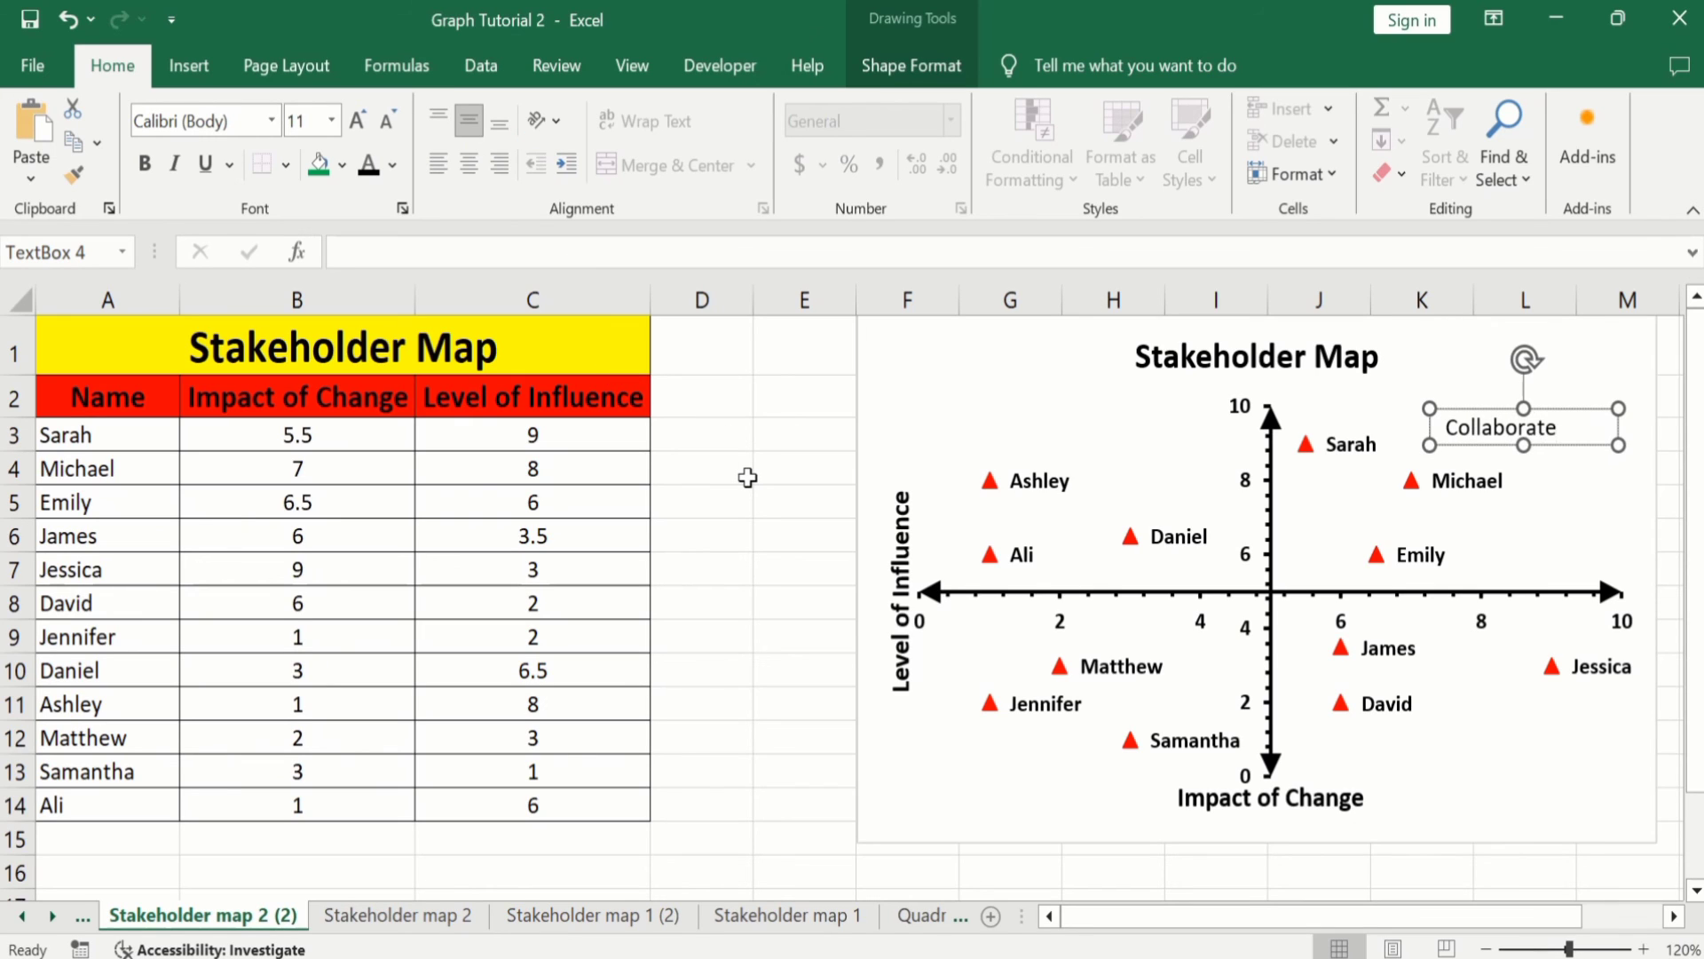
{"action": "type", "text": "Collaborate With"}
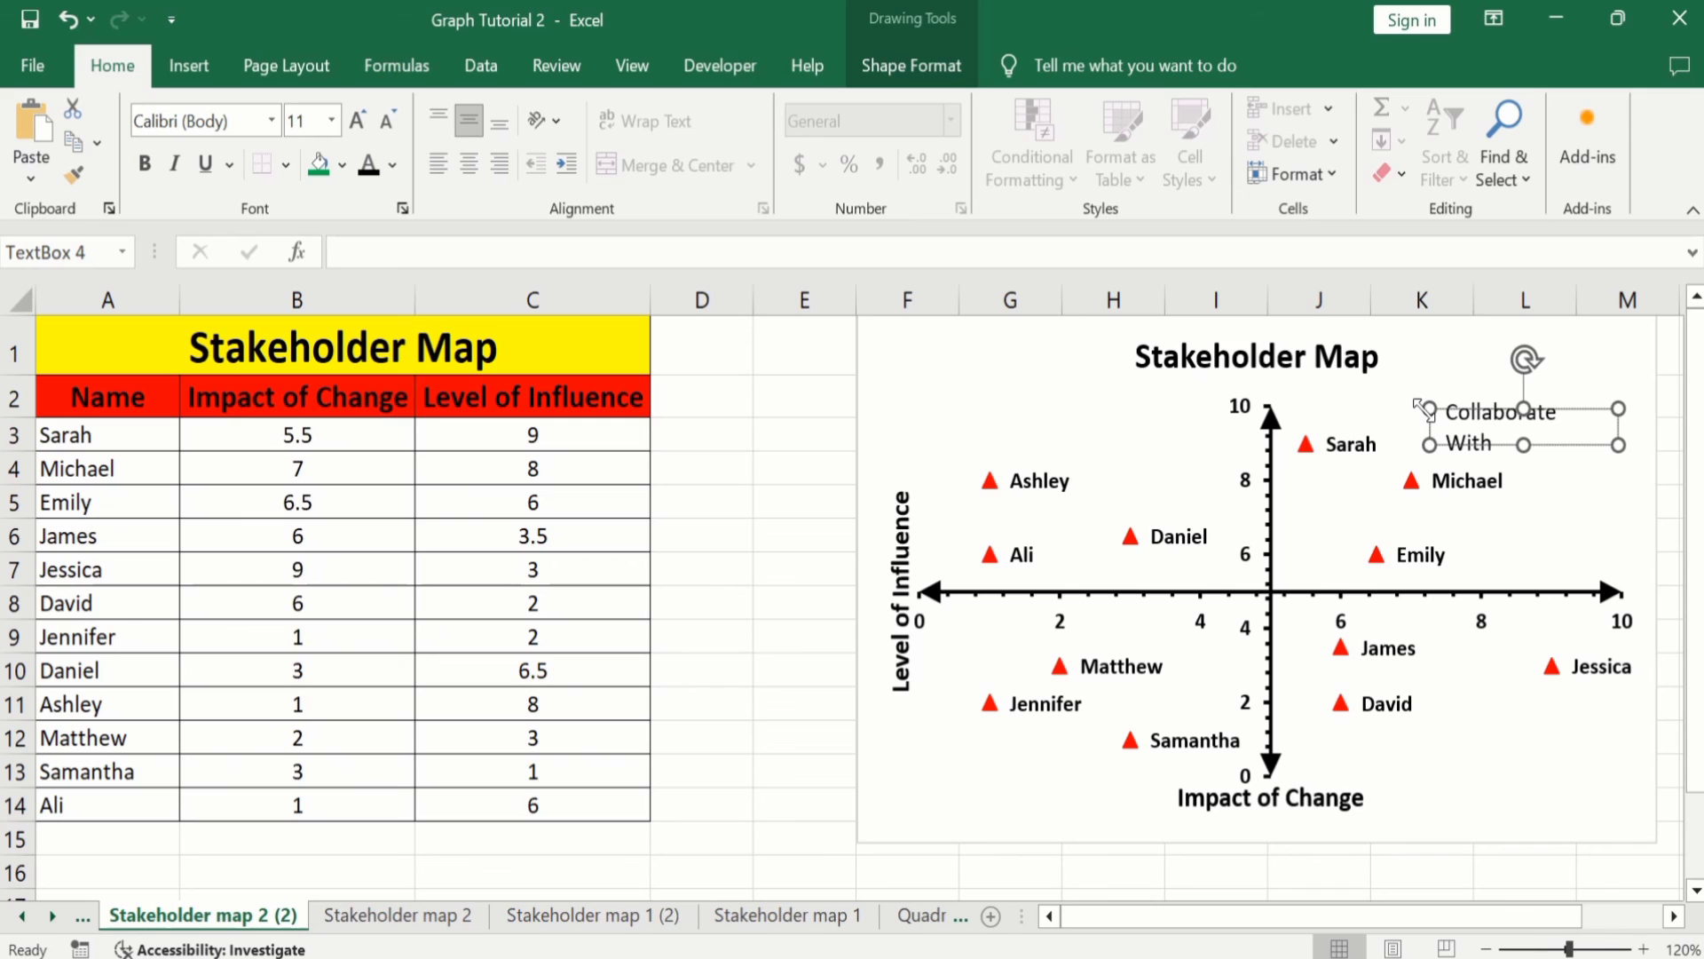
{"action": "key", "text": "ctrl+z"}
{"action": "left_click_drag", "start_coordinate": [1428, 409], "coordinate": [1411, 410]}
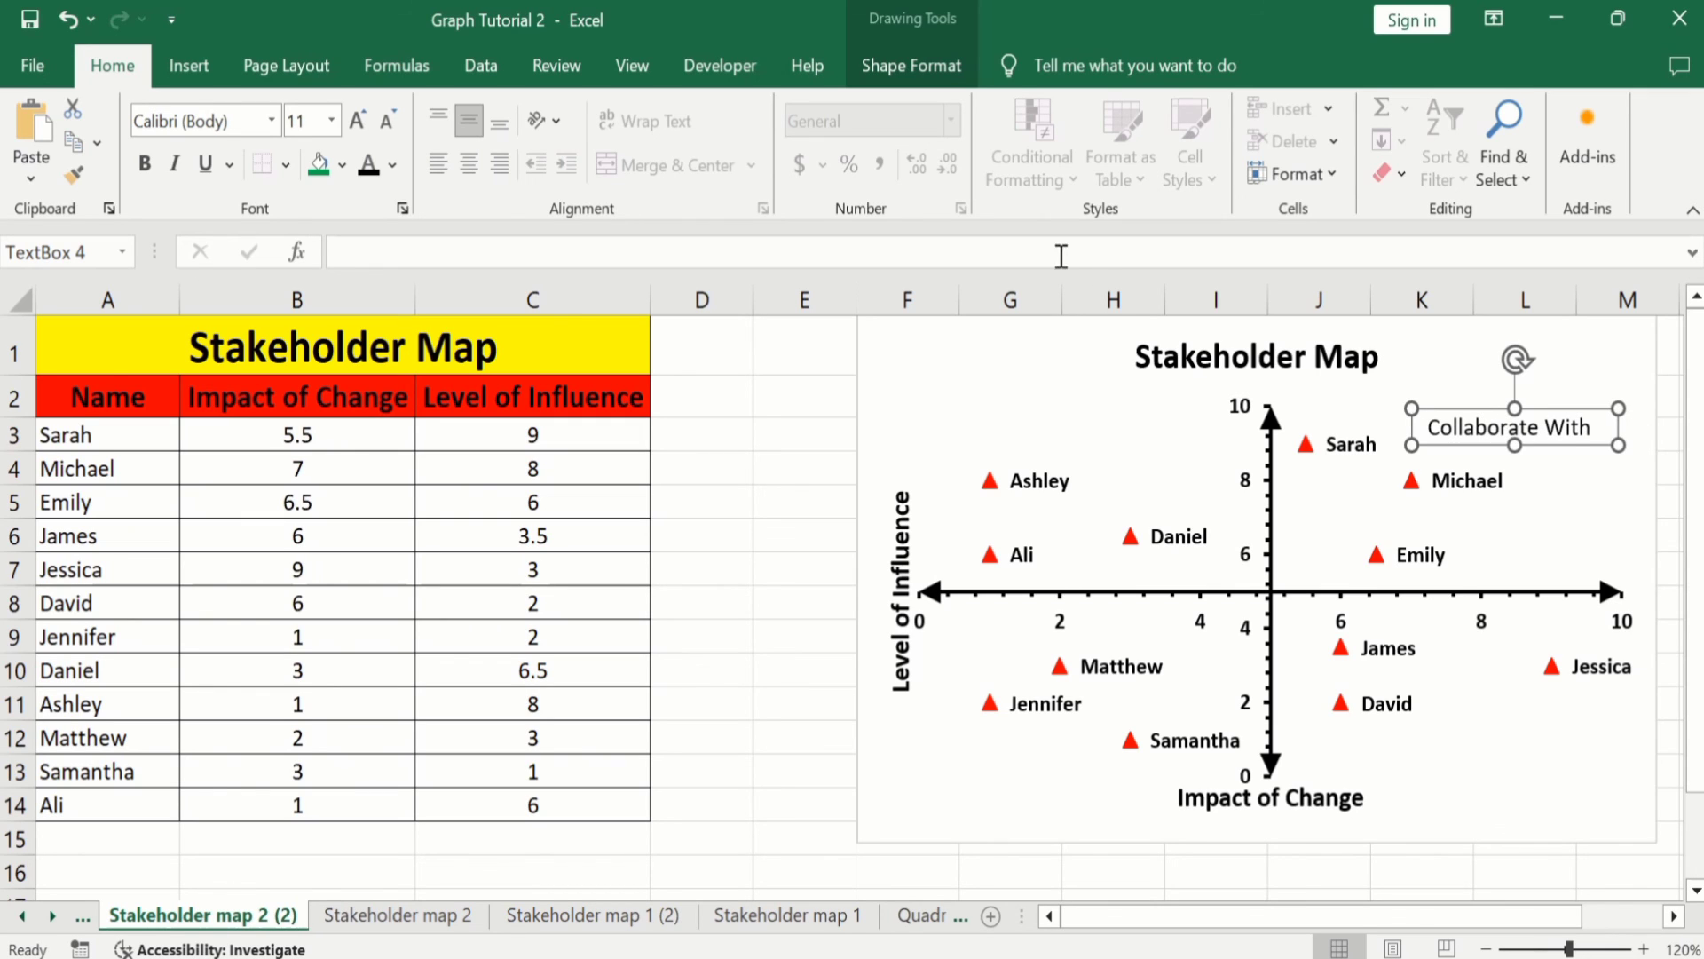
Step: Remove the outline from the "Collaborate With" text box
{"action": "left_click", "coordinate": [914, 66]}
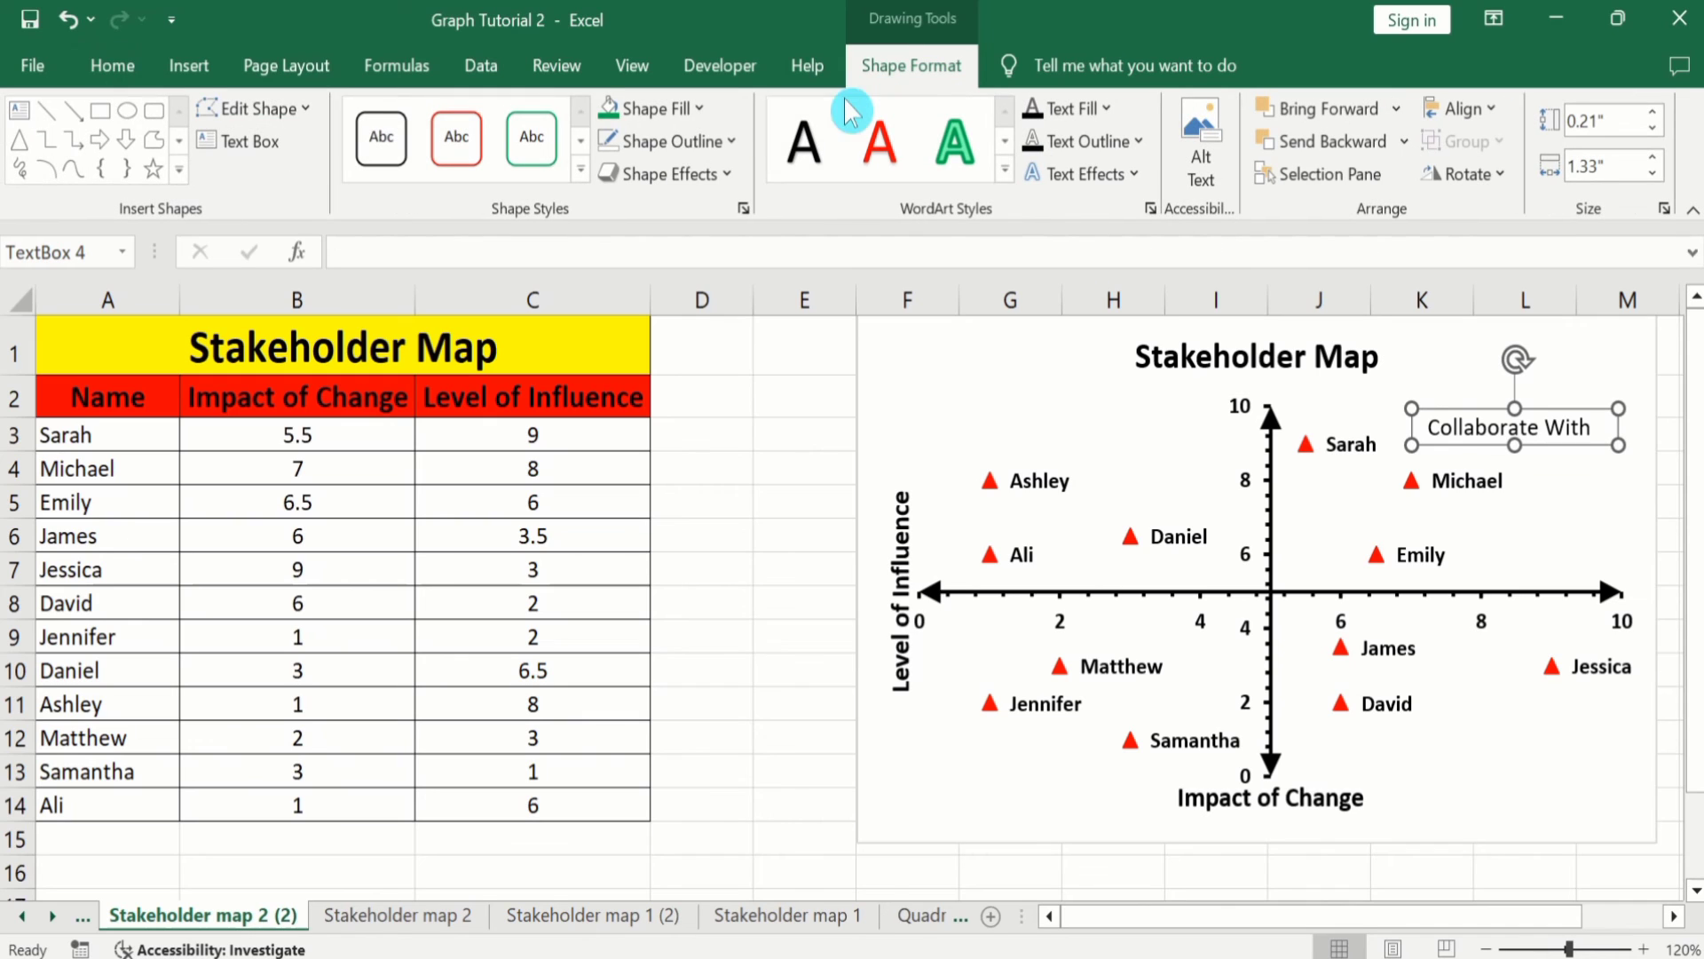
{"action": "left_click", "coordinate": [732, 140]}
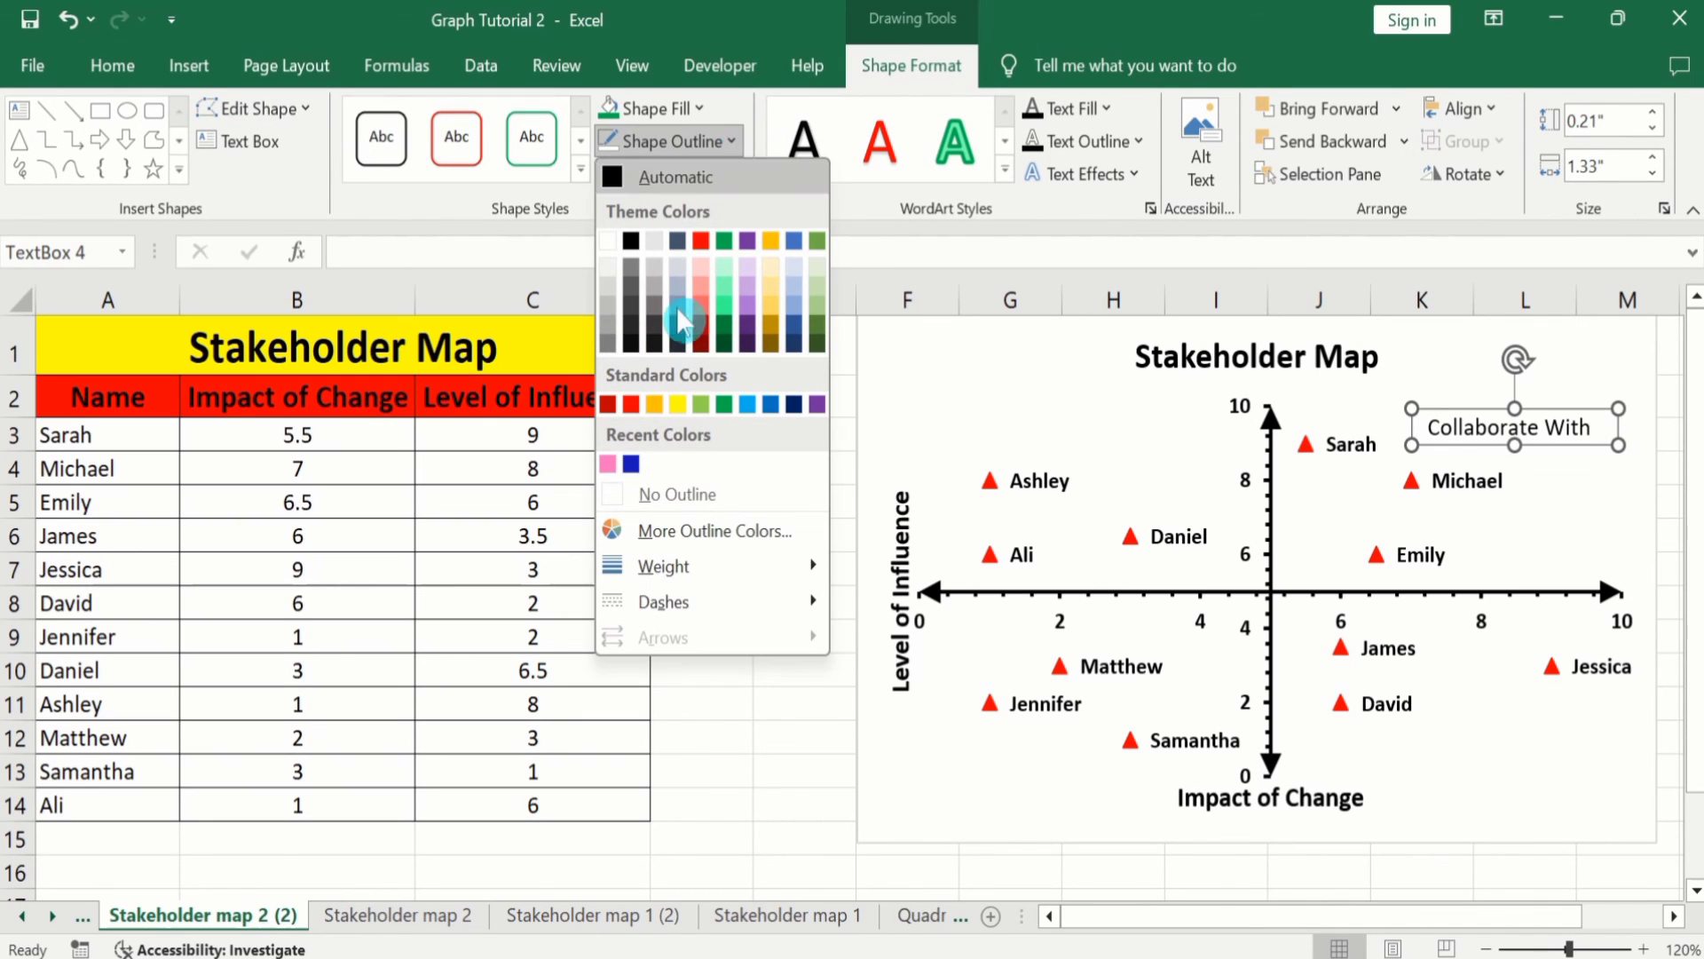
{"action": "left_click", "coordinate": [682, 493]}
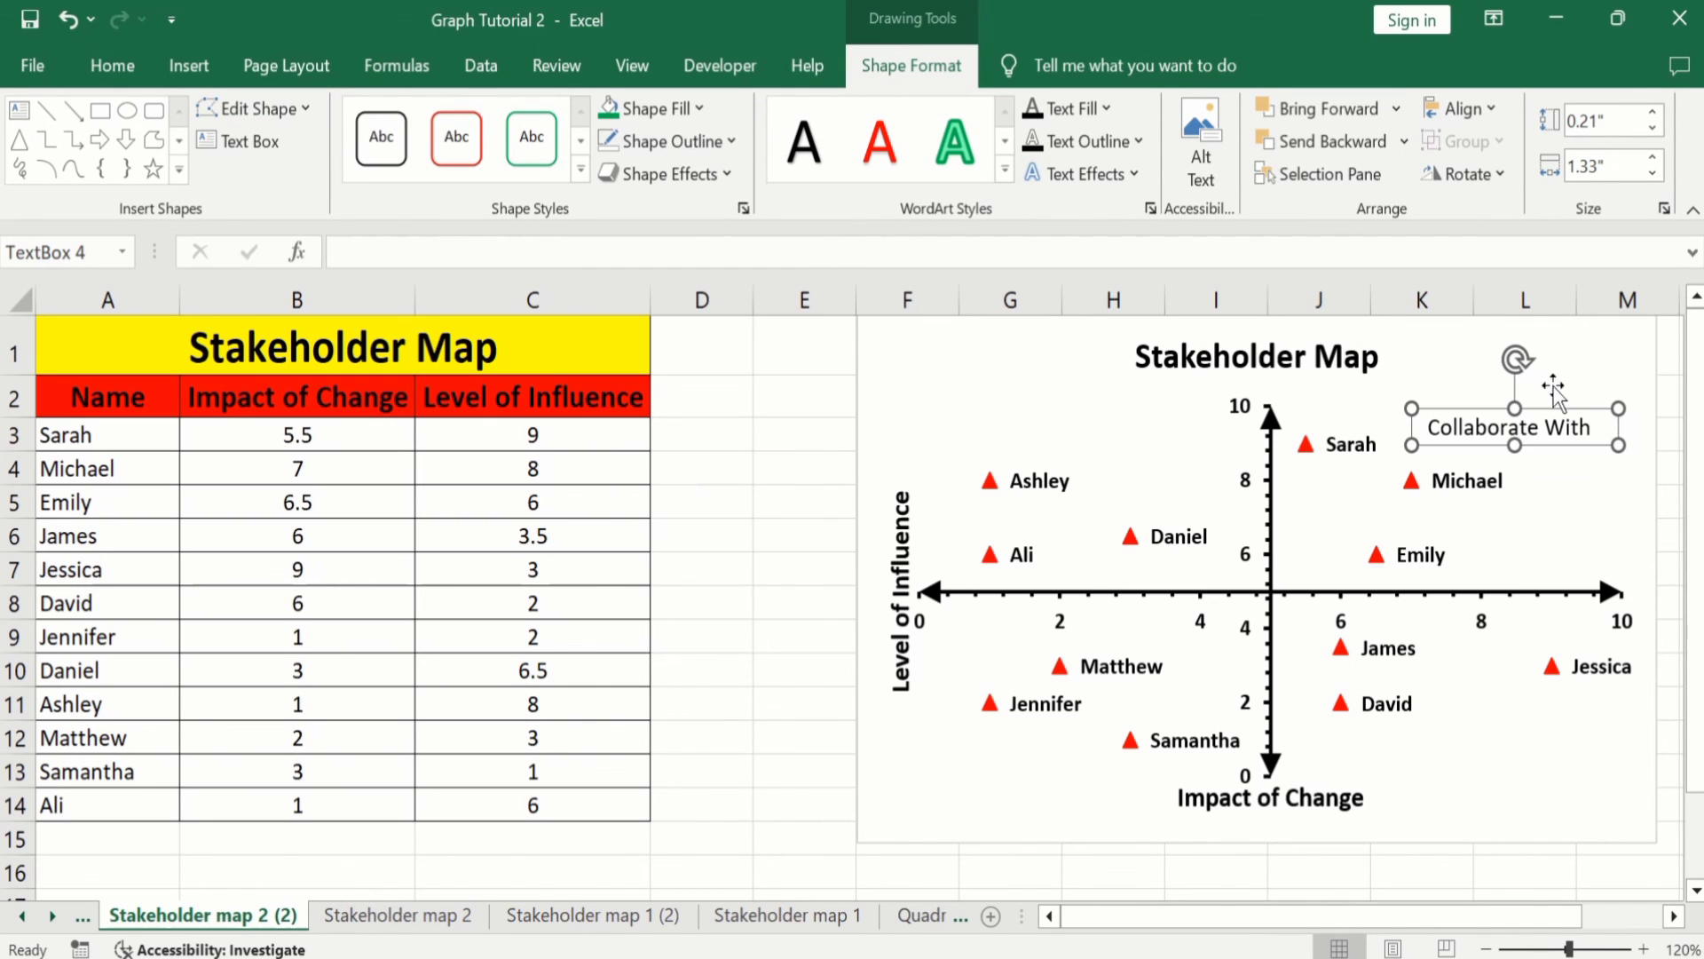
Step: Change the font color of the "Collaborate With" text to the purple theme color
{"action": "left_click_drag", "start_coordinate": [1594, 417], "coordinate": [1425, 427]}
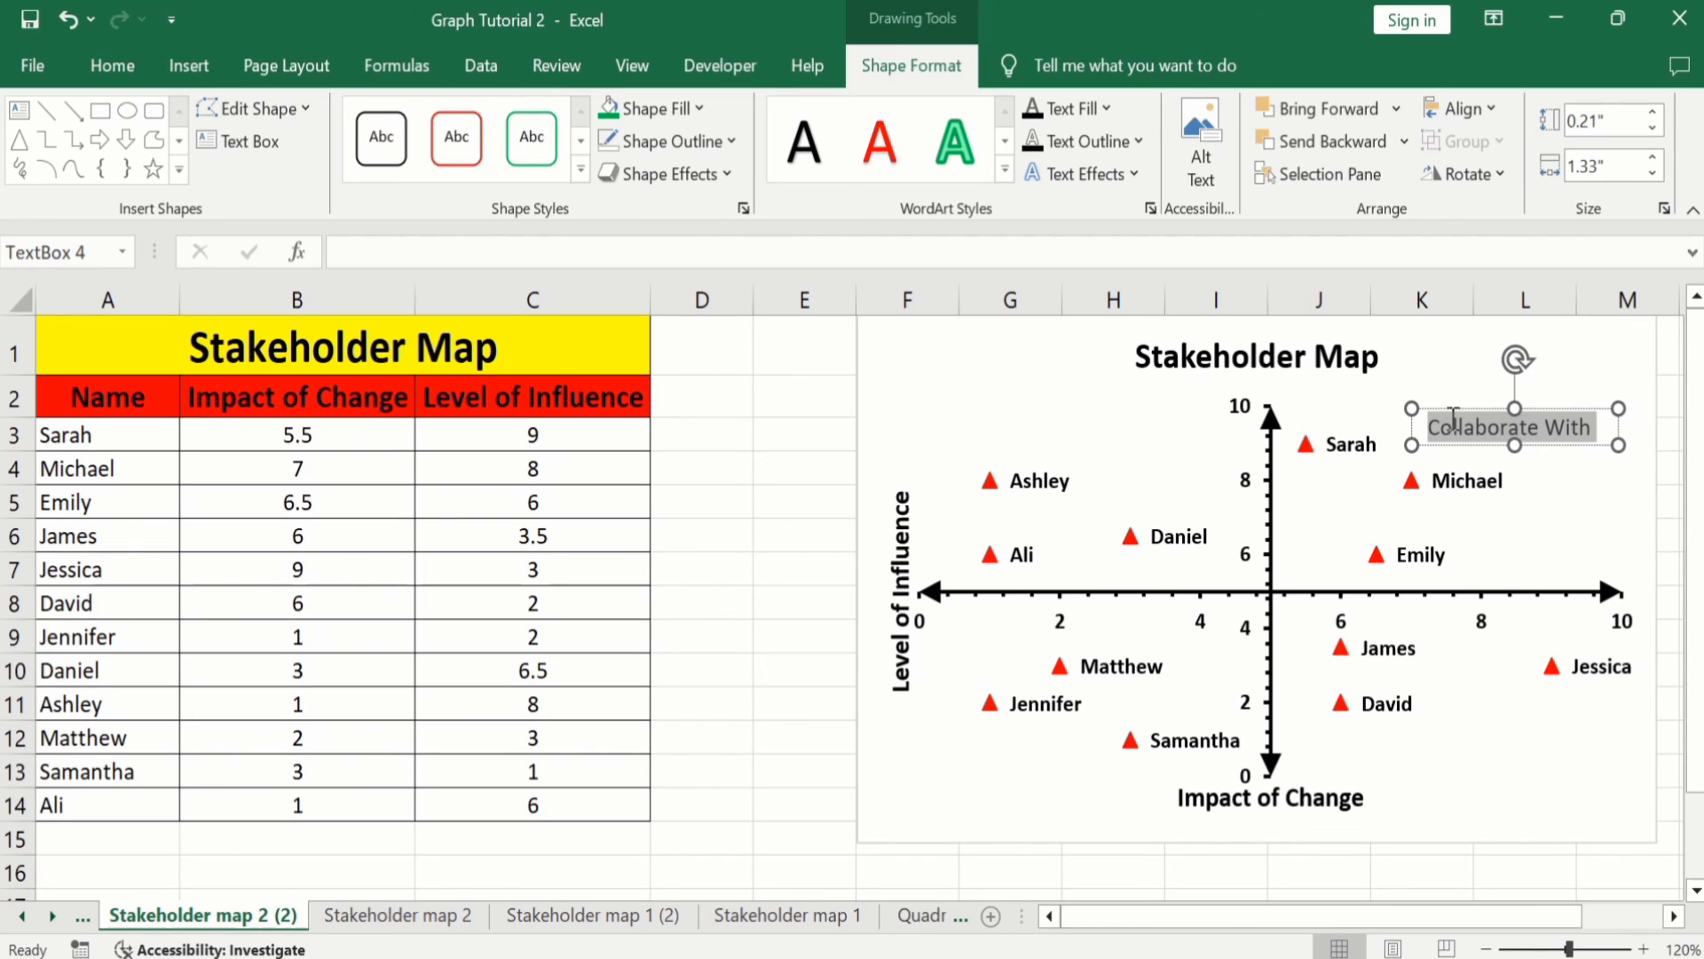
{"action": "left_click", "coordinate": [115, 71]}
{"action": "left_click", "coordinate": [394, 166]}
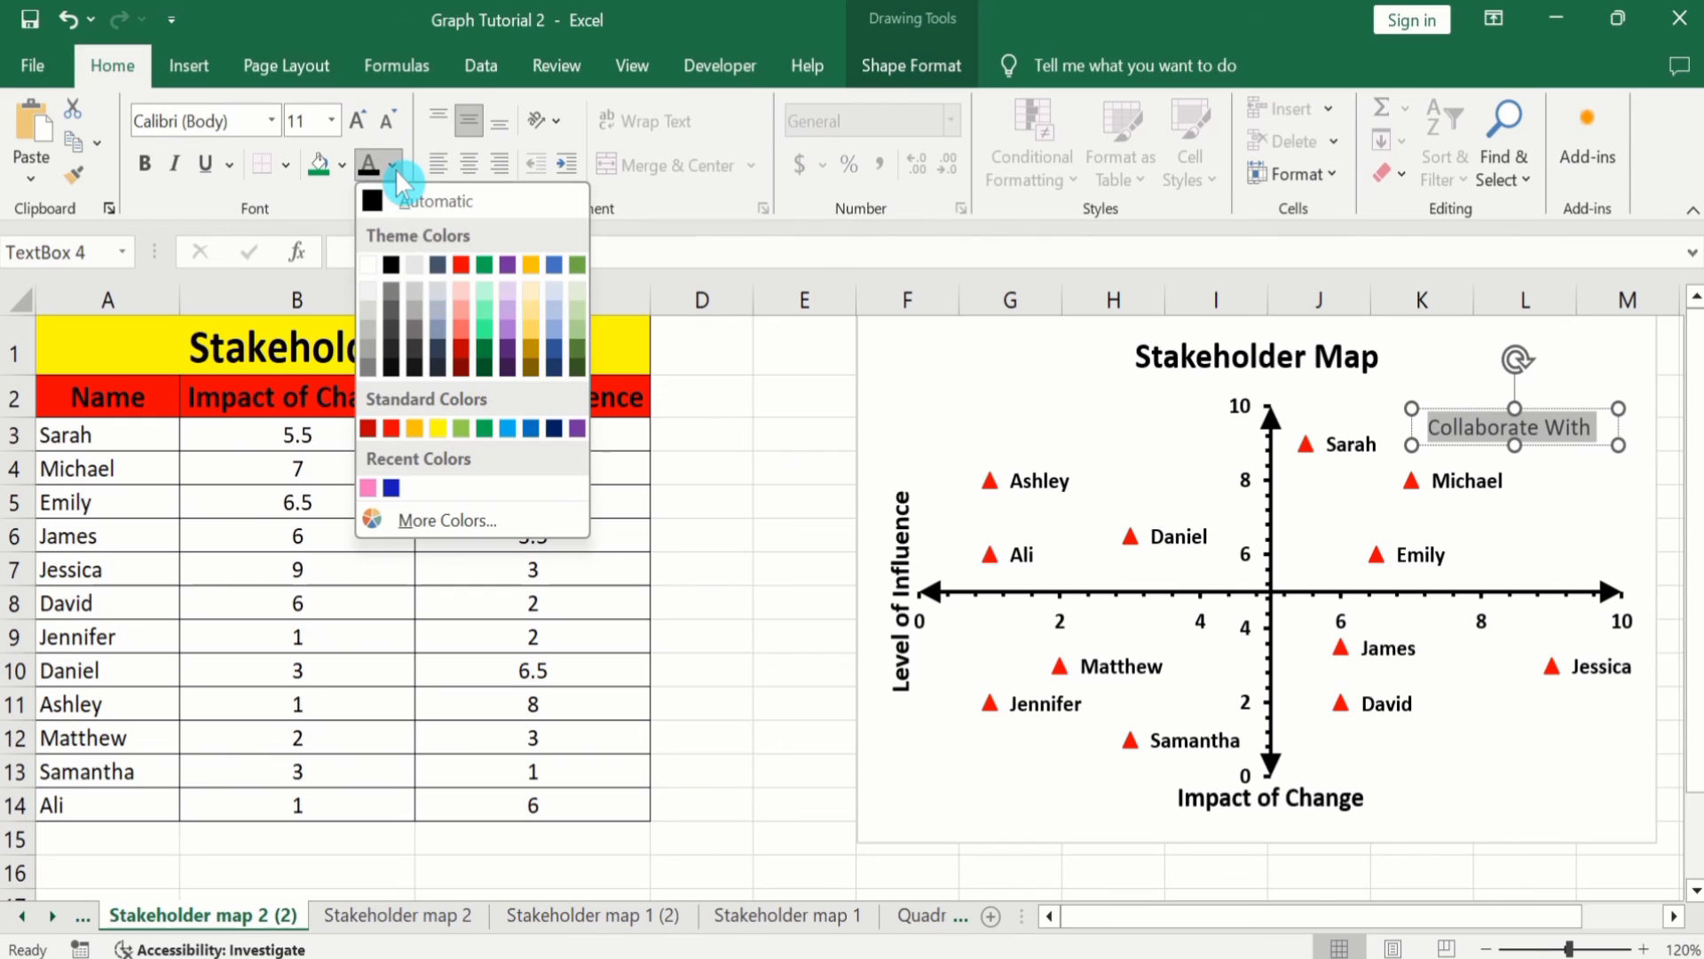
{"action": "left_click", "coordinate": [515, 263]}
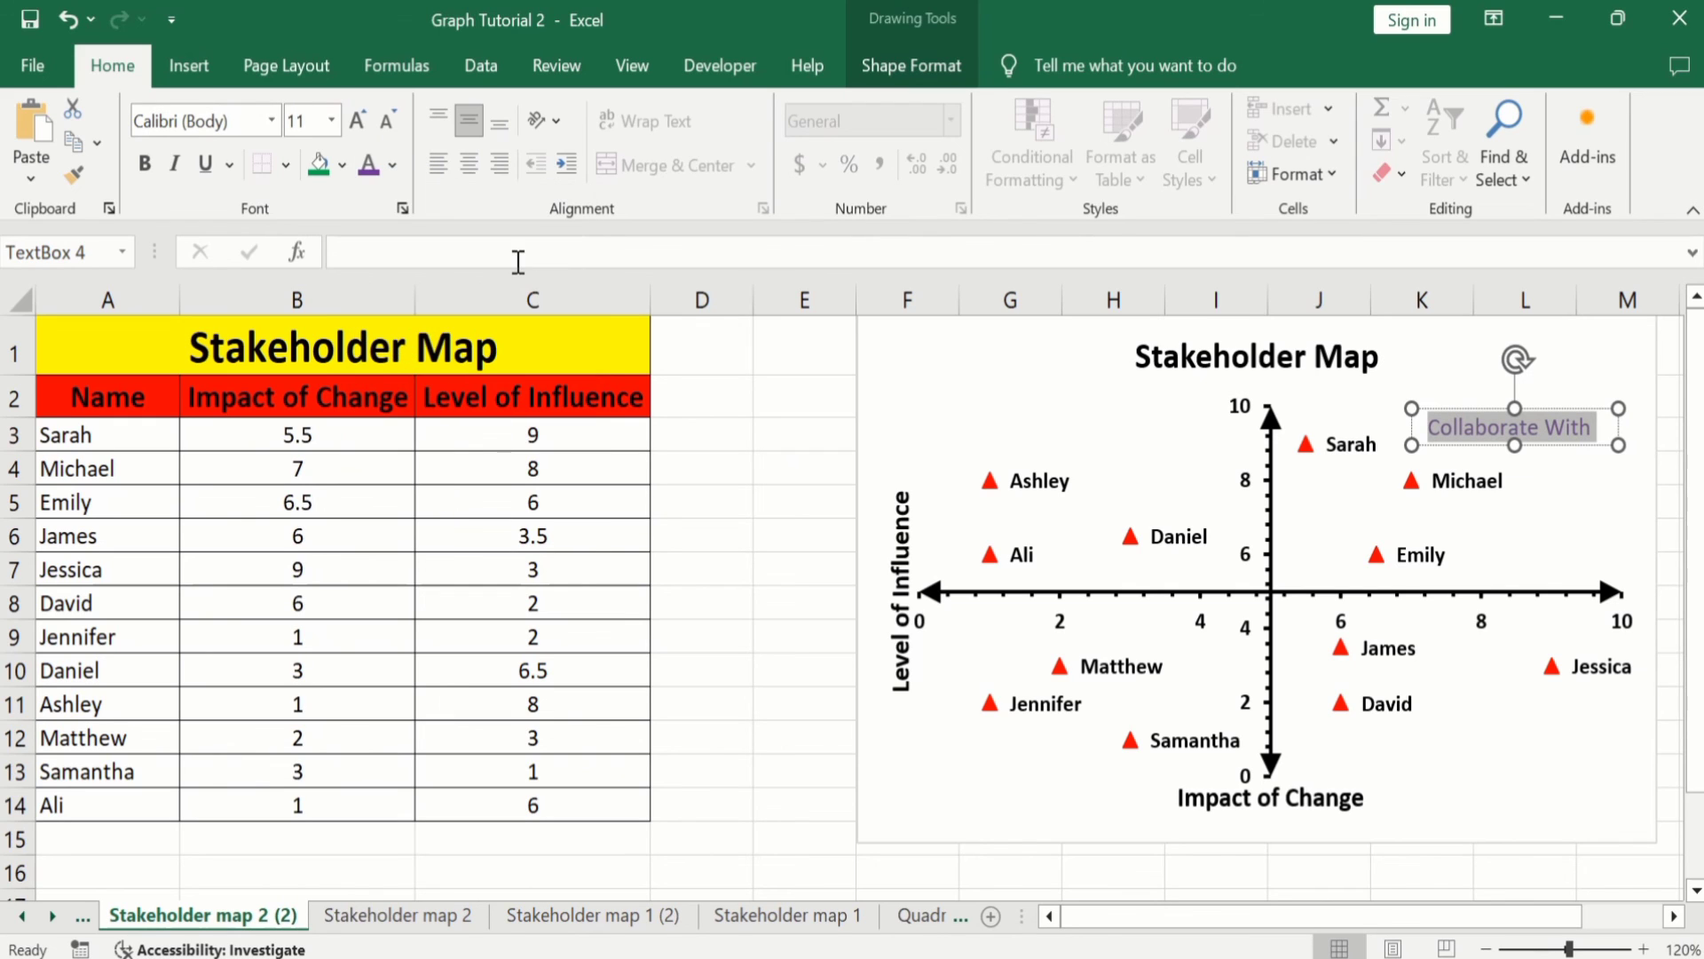